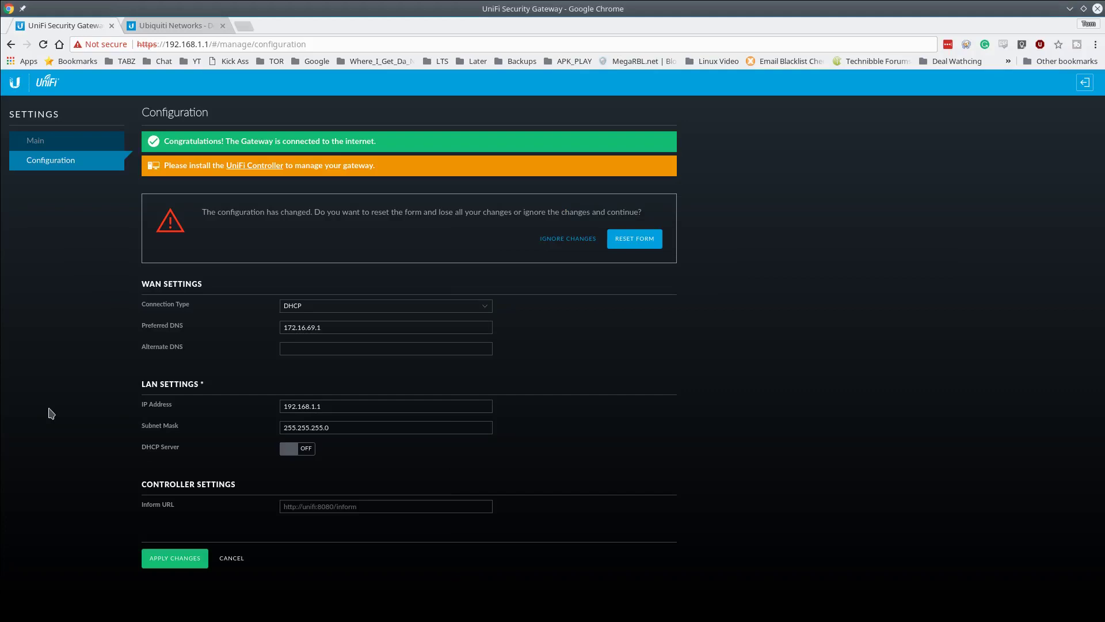
- Discard the pending Security Gateway changes and switch to the Ubiquiti Networks downloads tab
left_click(579, 239)
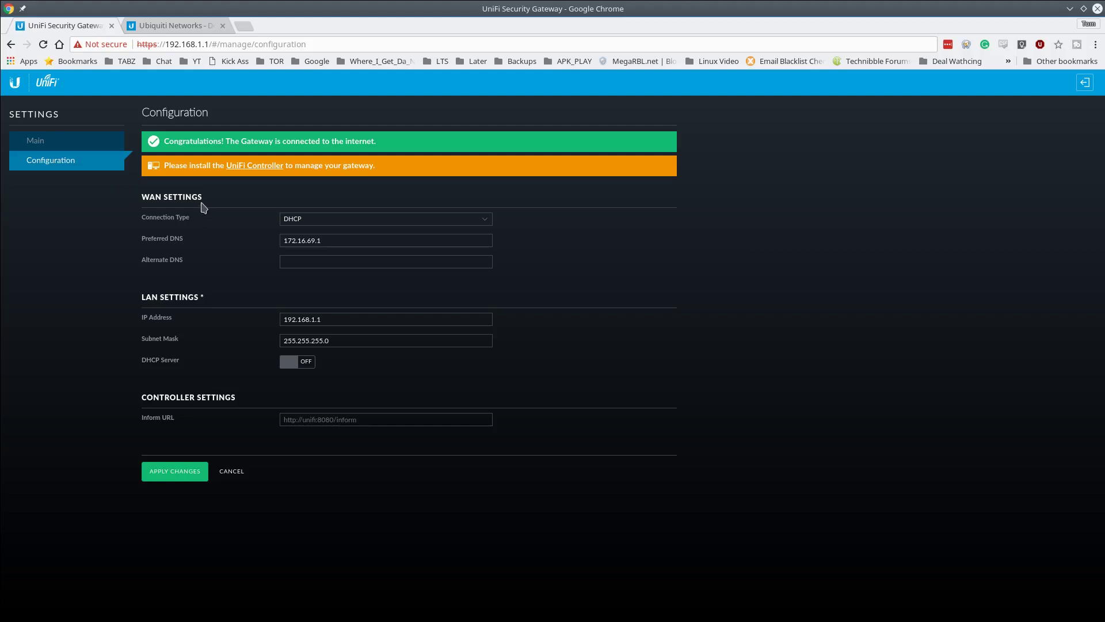
left_click(240, 44)
key("End")
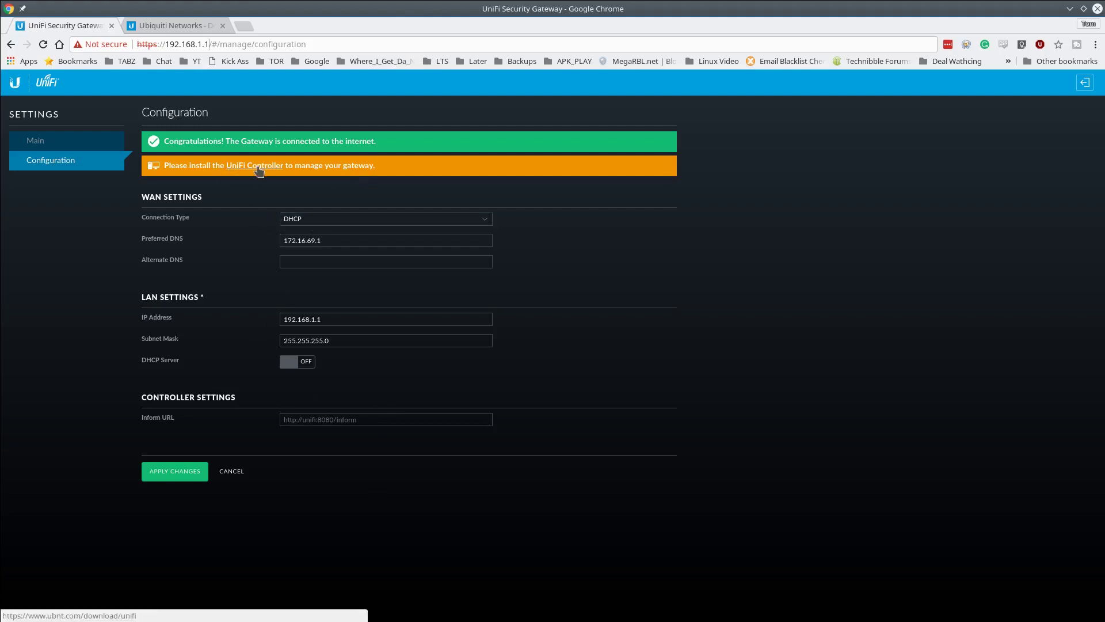
left_click(177, 26)
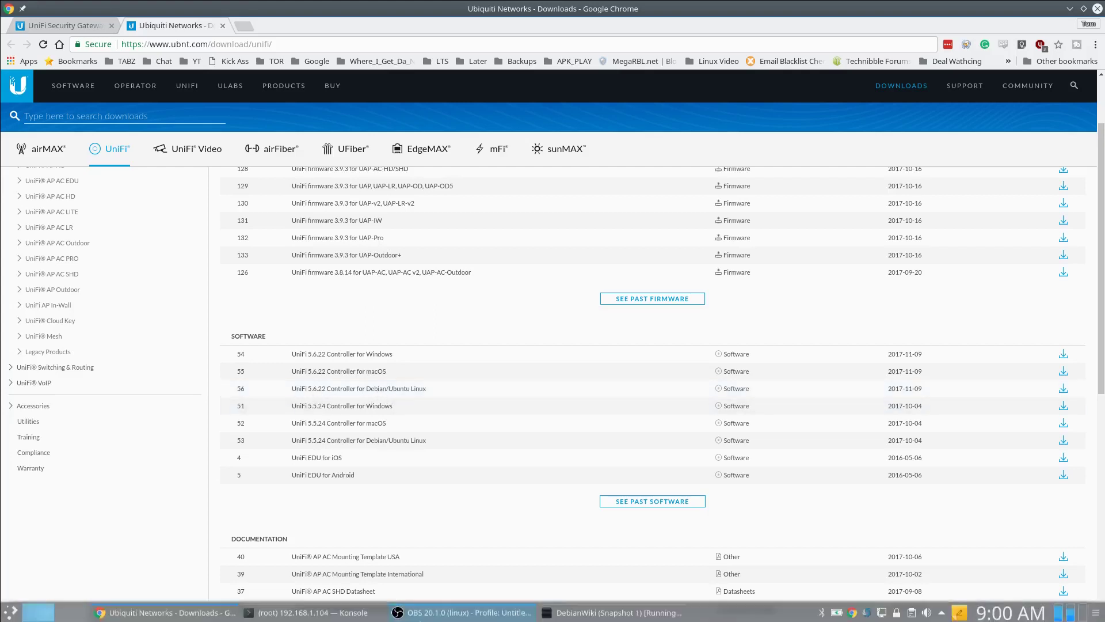
- Maximize the root SSH session in Konsole and list the home folder with ls
left_click(339, 615)
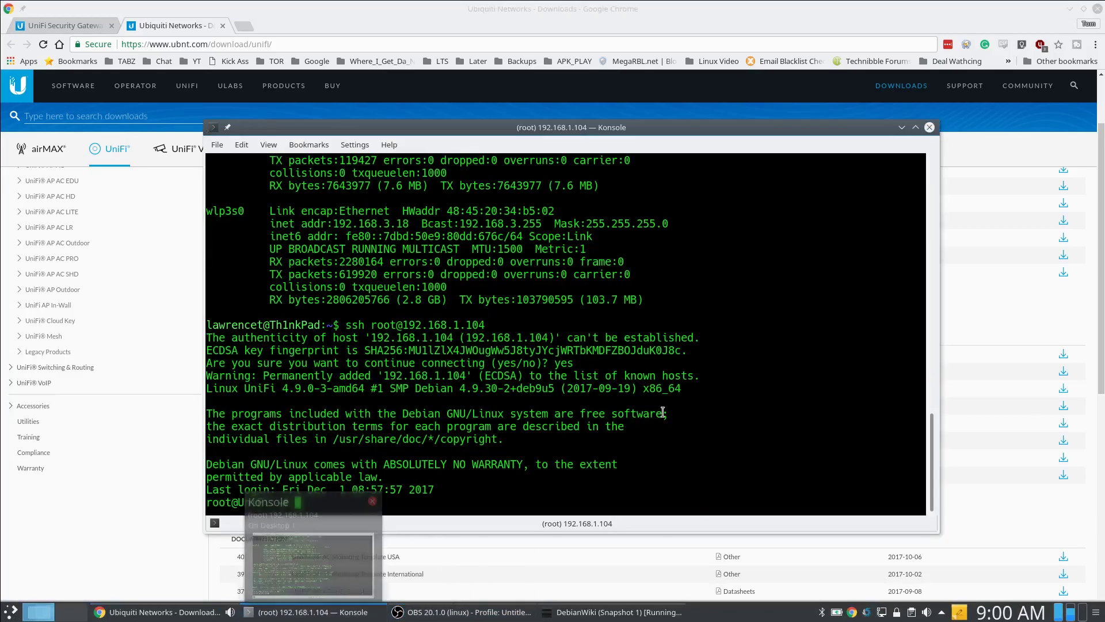
left_click(915, 128)
type("ls")
key("Return")
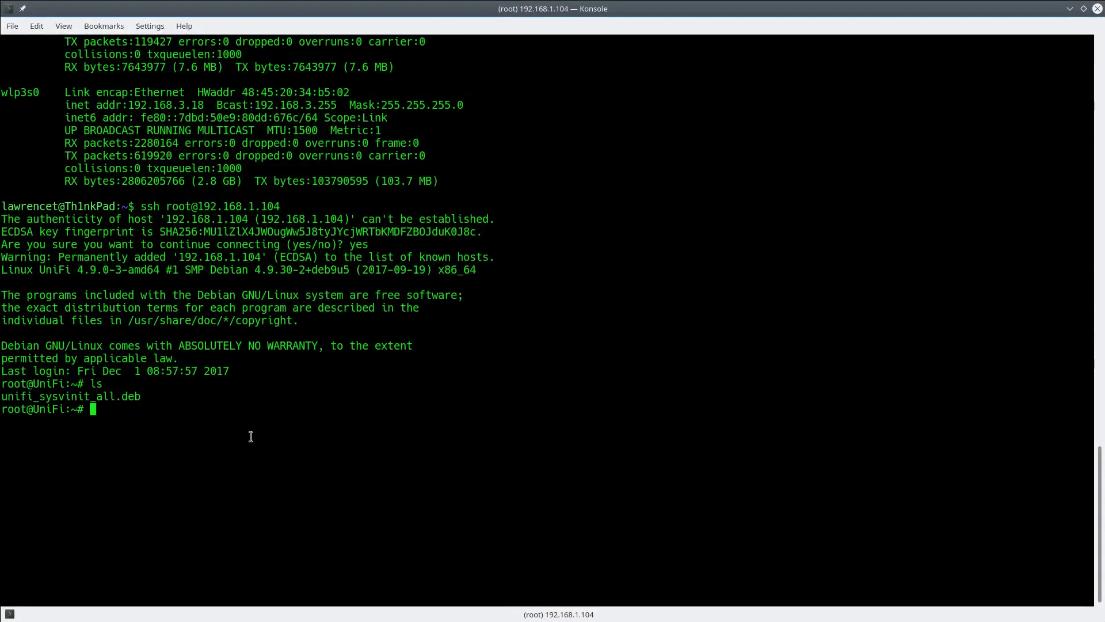
- Abandon the shutdown -r now command, clear the screen and list the files again
type("shutdown -r now")
key("Up")
key("Down")
key("ctrl+c")
type("clear")
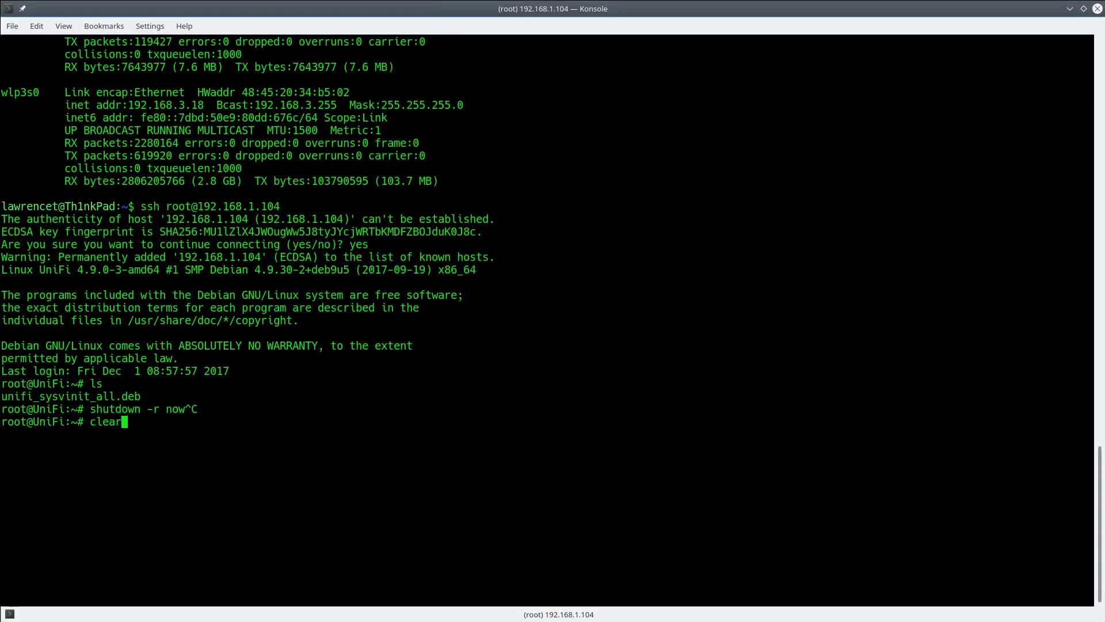
key("Return")
type("ls")
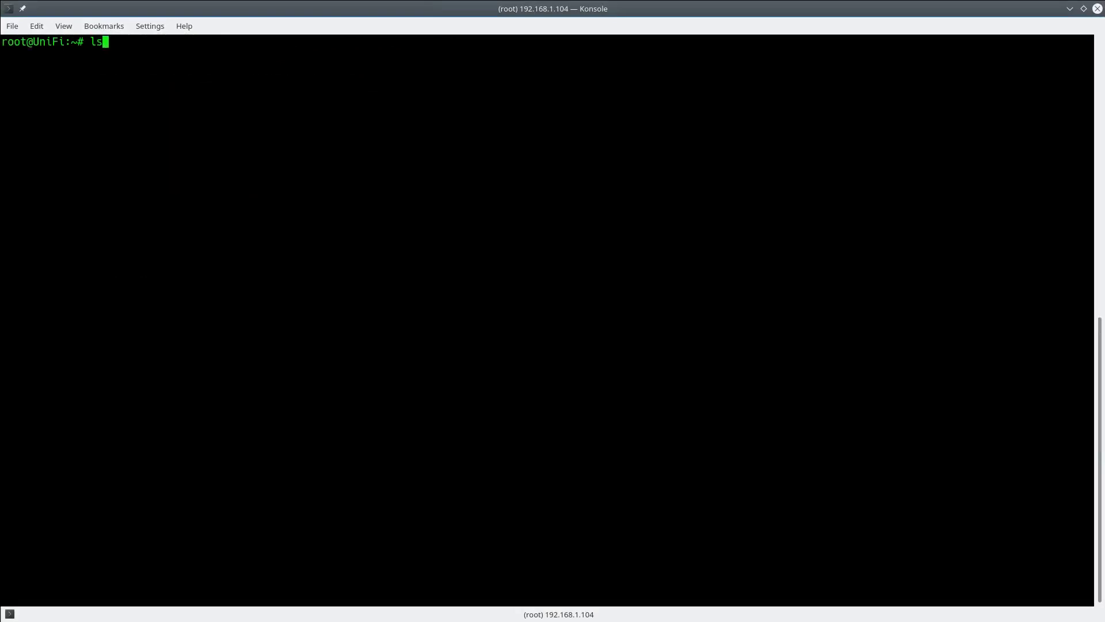
key("Return")
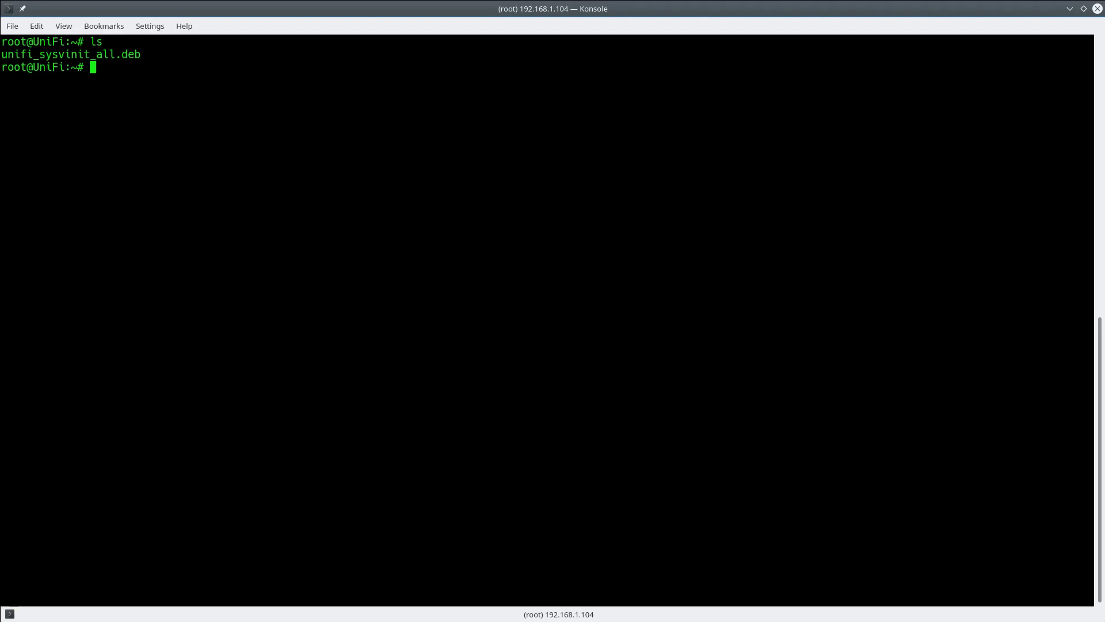
- Install unifi_sysvinit_all.deb with dpkg -i
type("dpkg -i un")
key("Tab")
key("Return")
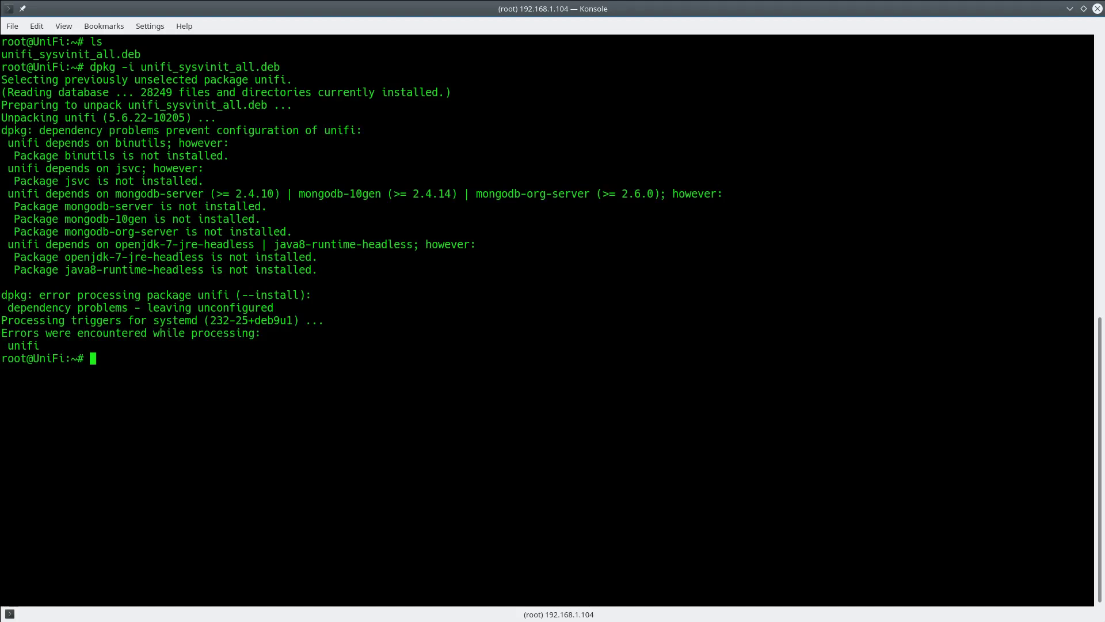
- Run apt-get install -f and accept installing the additional dependency packages
type("apt-get install -f")
key("Return")
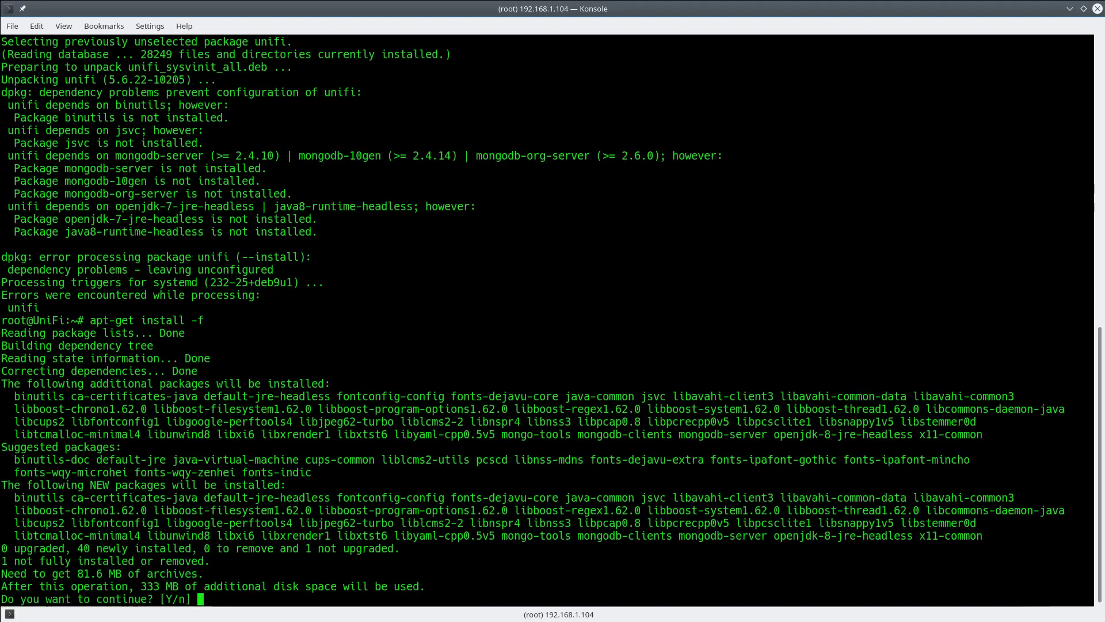
key("Return")
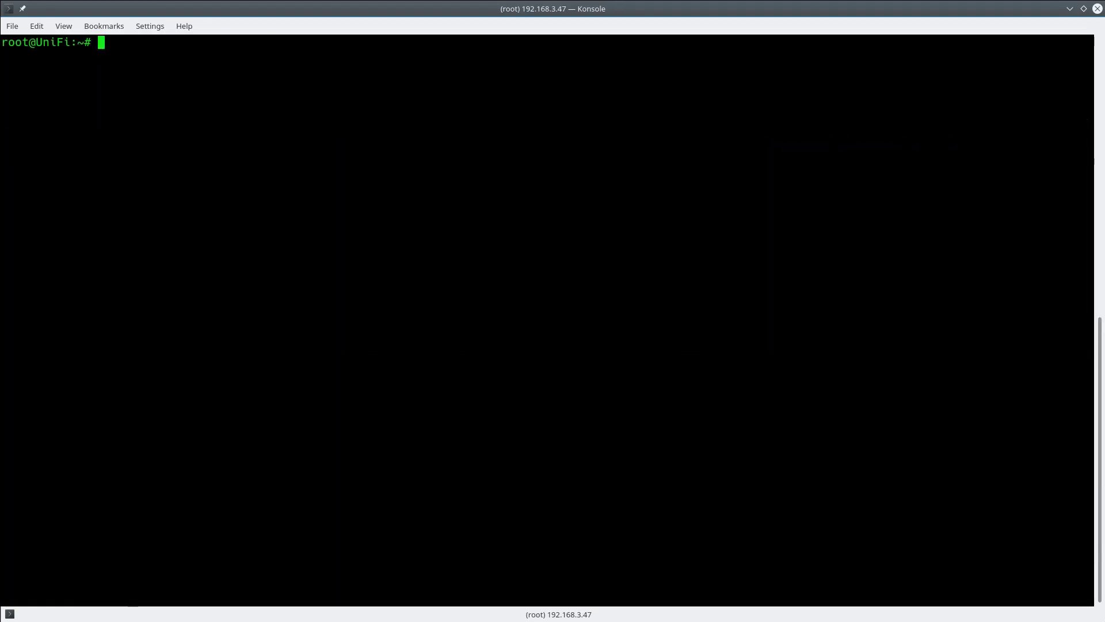
- Rerun apt-get install -f and accept the 40 new packages
type("apt-get install -f")
key("Return")
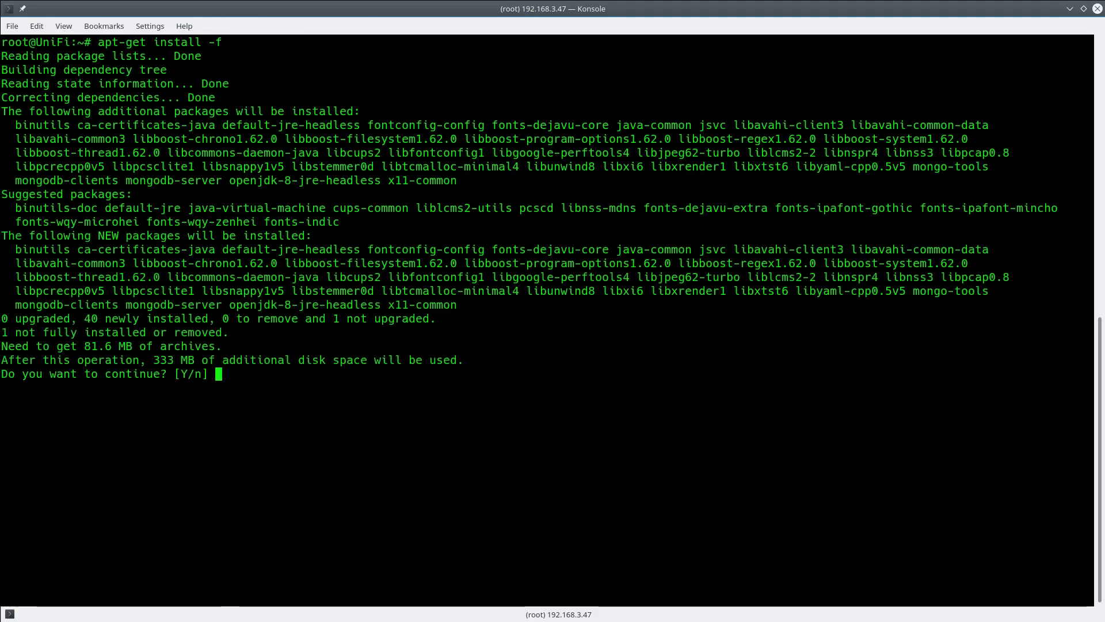
key("Return")
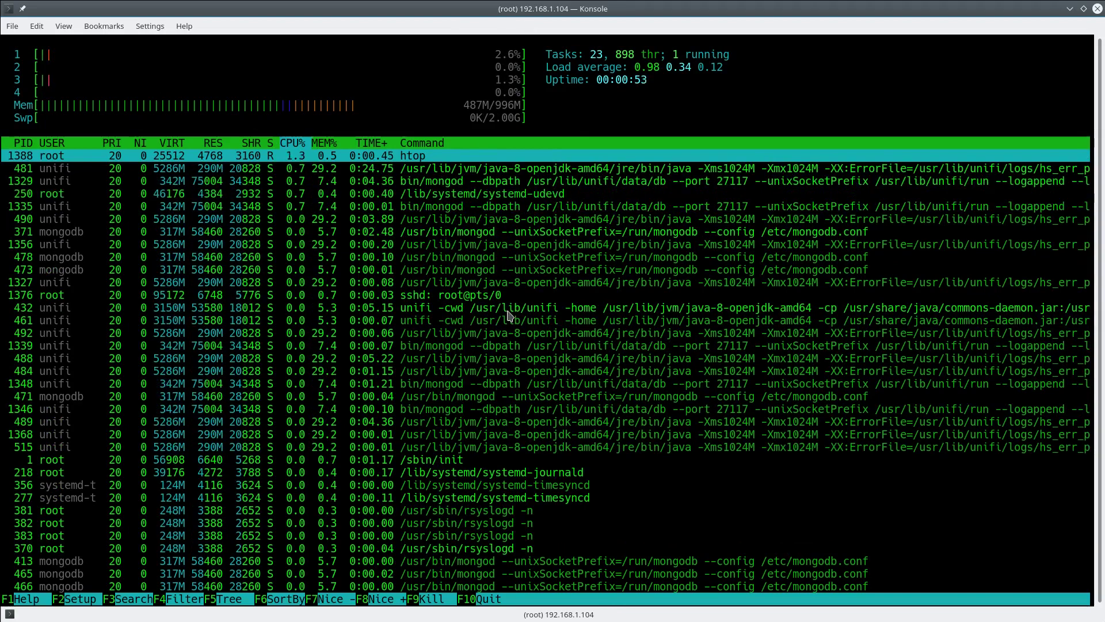
- Return to Chrome with the controller address in the address bar
mouse_move(375, 620)
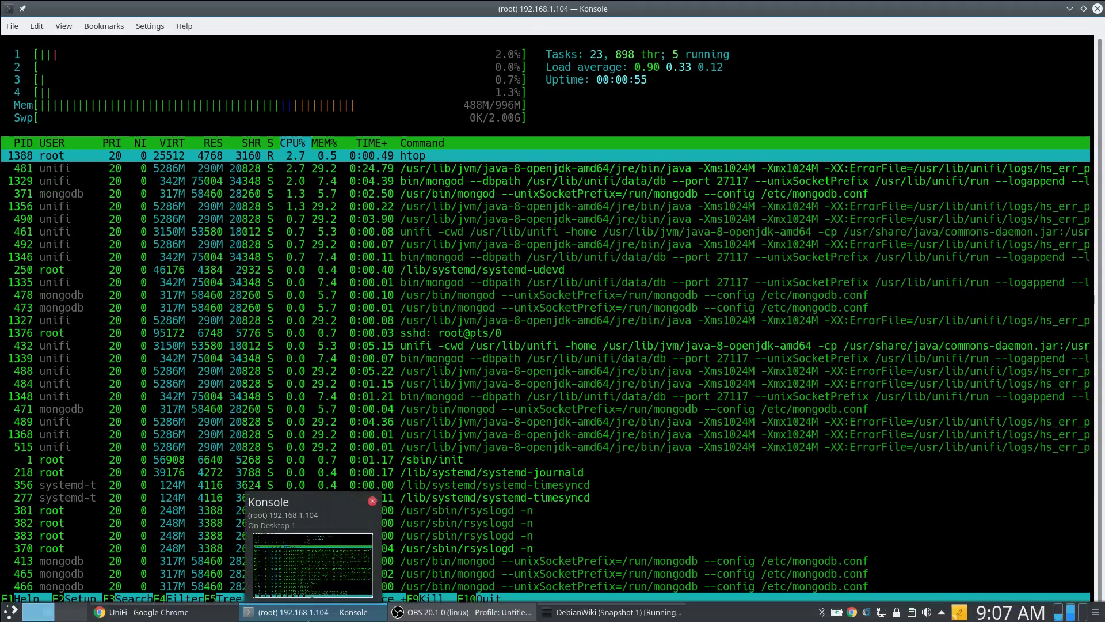
mouse_move(150, 612)
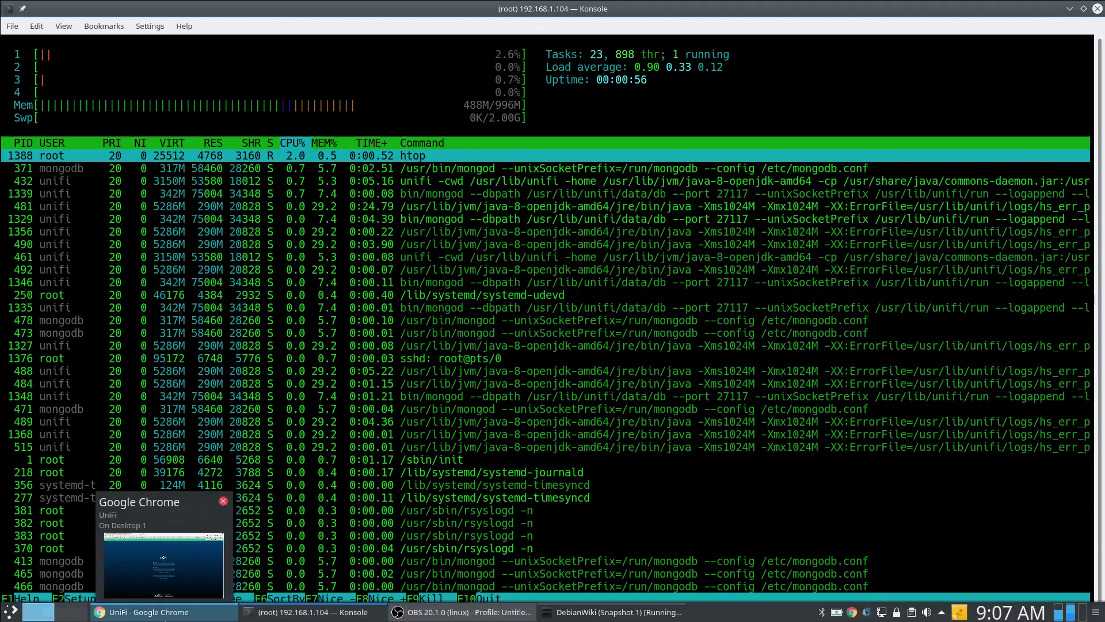
left_click(149, 612)
left_click(243, 38)
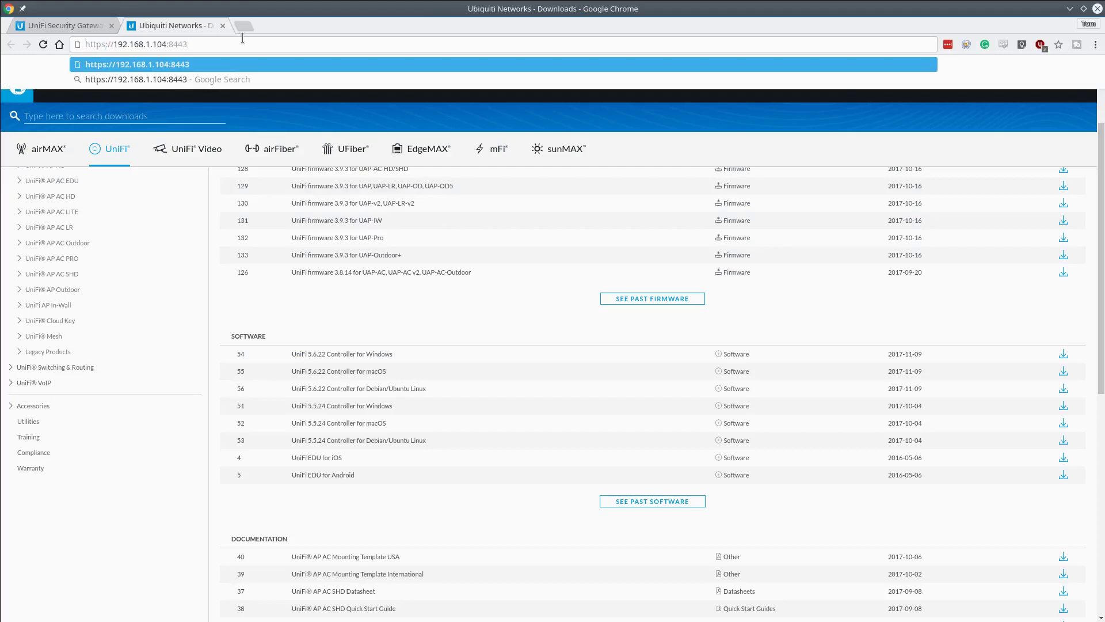
key("ctrl+a")
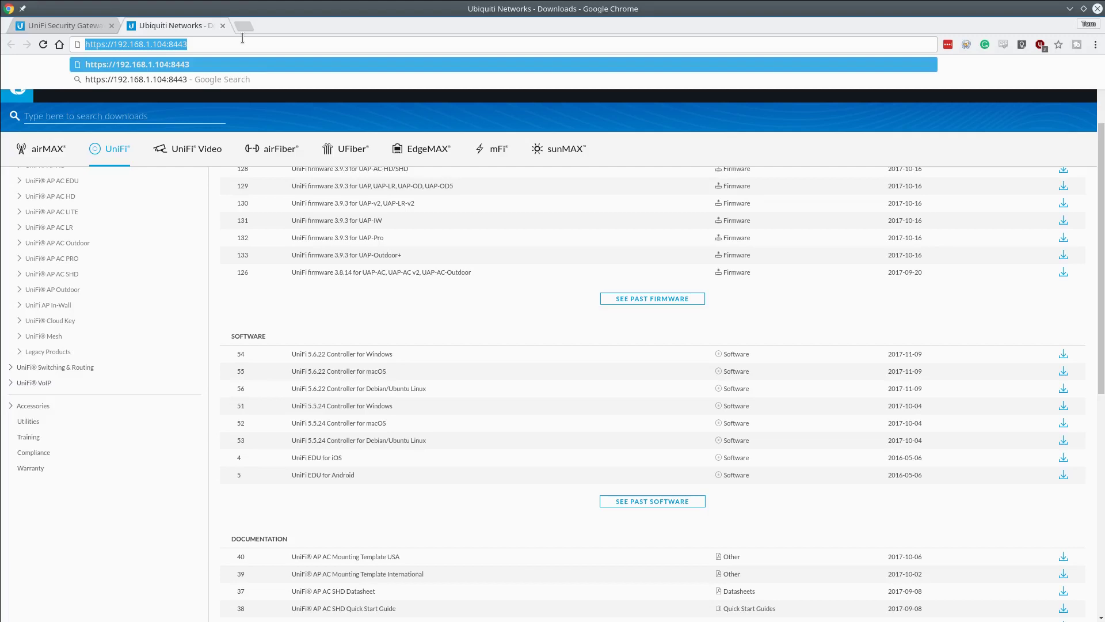
key("Return")
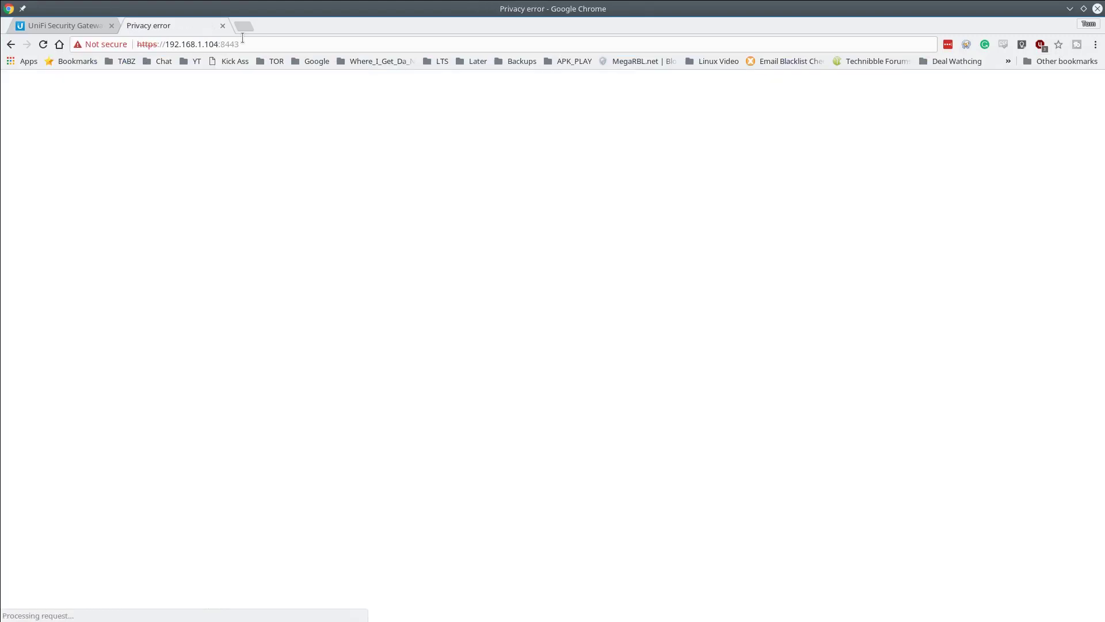
left_click(393, 374)
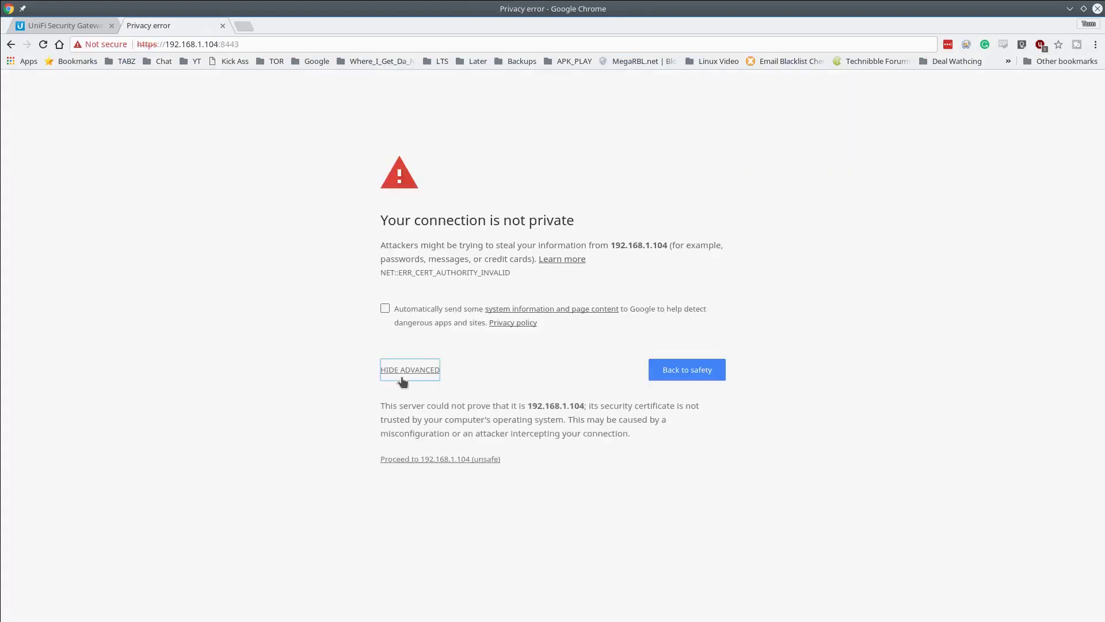
left_click(468, 461)
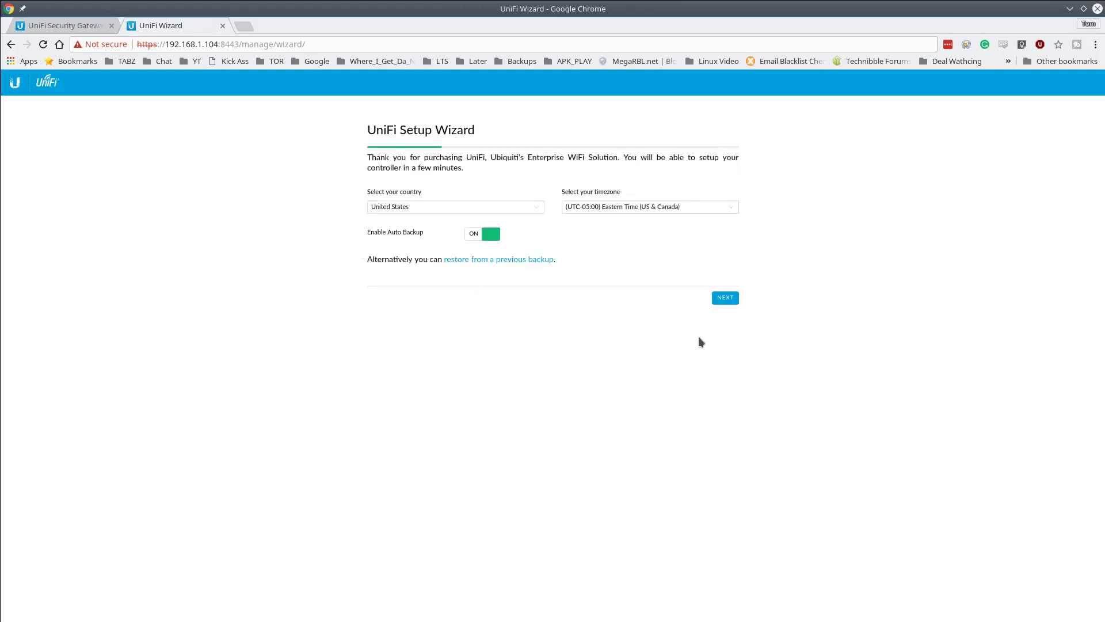
- Advance past device configuration and skip the WiFi setup step
left_click(726, 299)
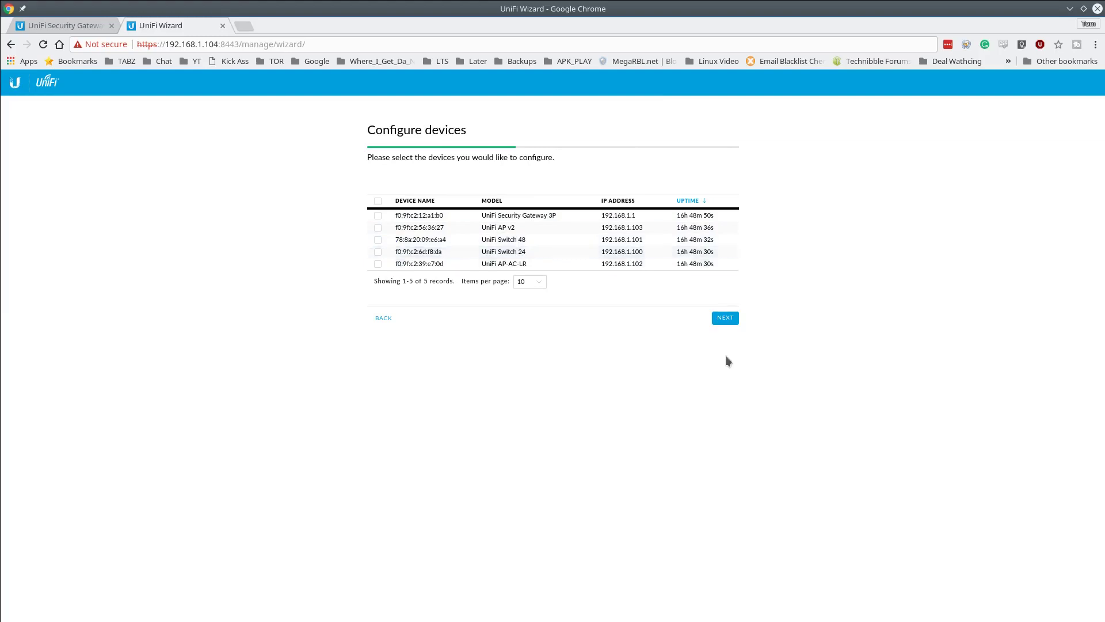
left_click(724, 320)
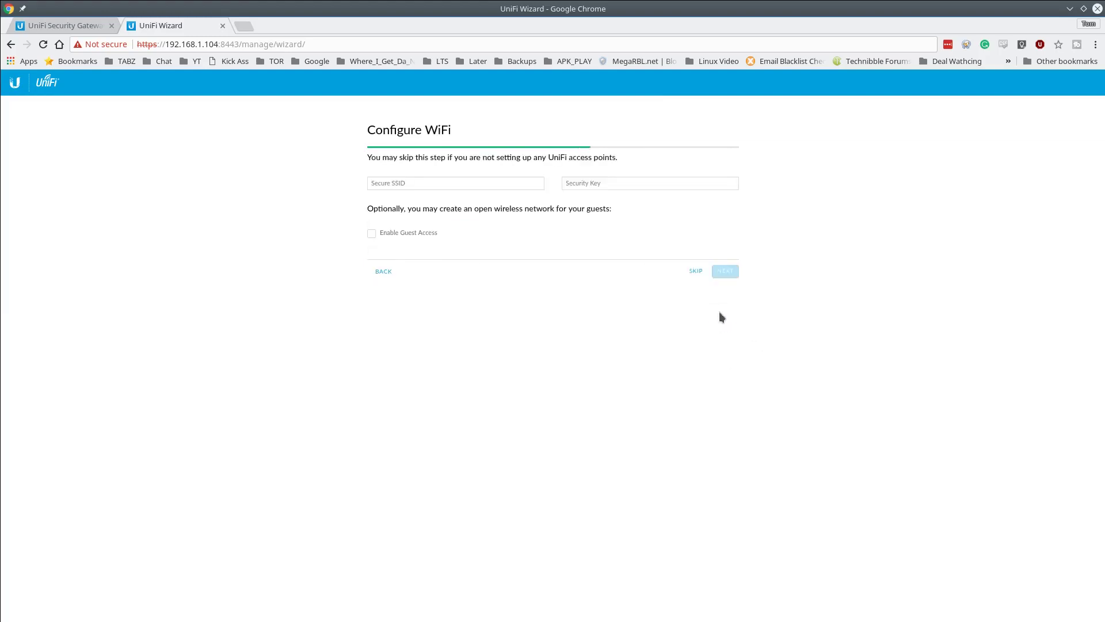
left_click(696, 271)
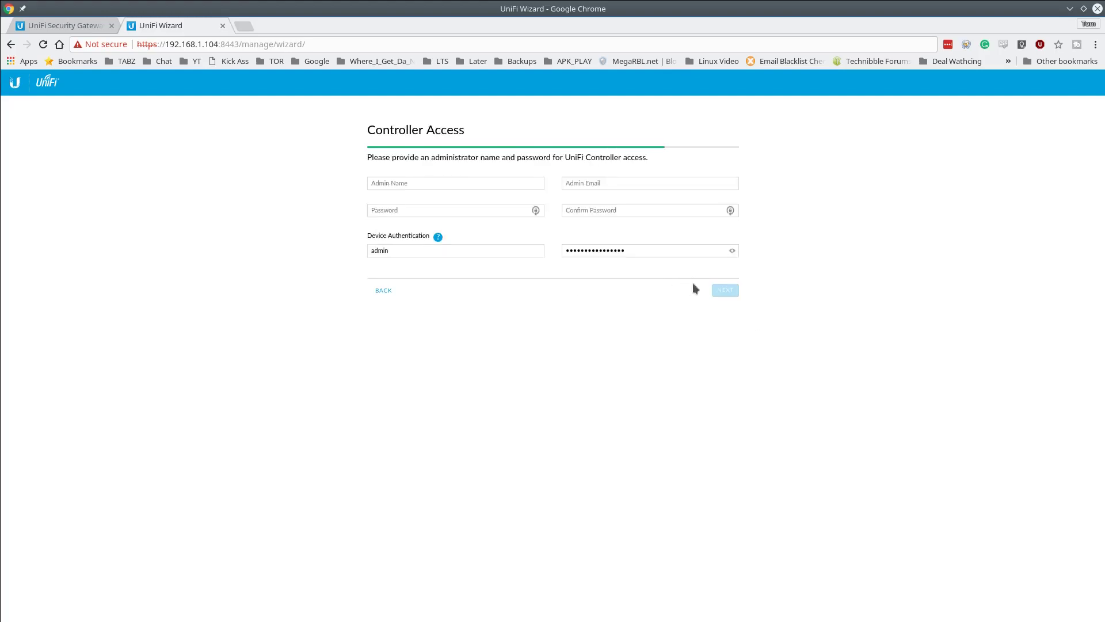
- Fill in the admin name and e-mail from saved details and enter a password twice
left_click(447, 182)
key("Down")
key("Return")
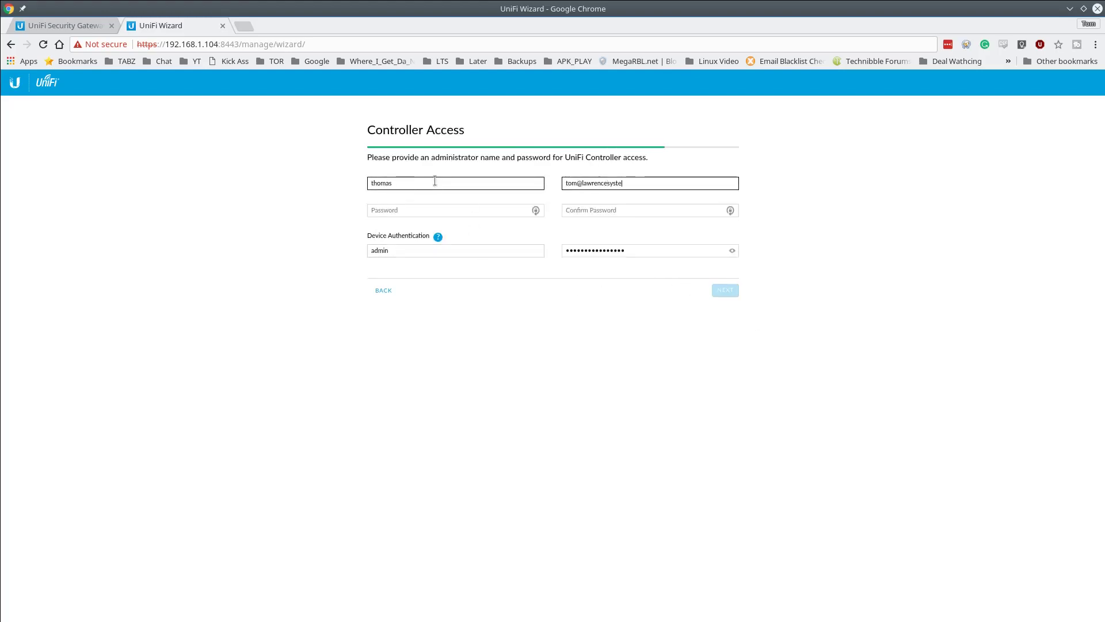
key("Tab")
type("•••••••••")
key("Tab")
type("•••••••••")
key("shift+Tab")
type("•••••••••••")
key("Tab")
type("•••••••••••")
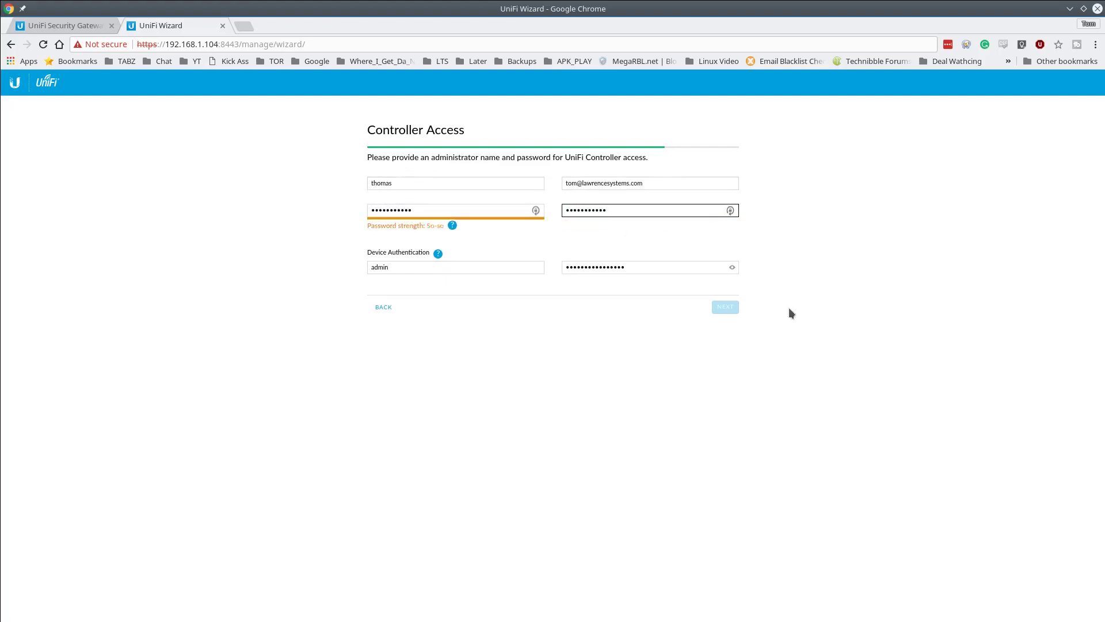
- Clear both password fields, enter a matching strong password, and continue to confirmation
left_click(461, 210)
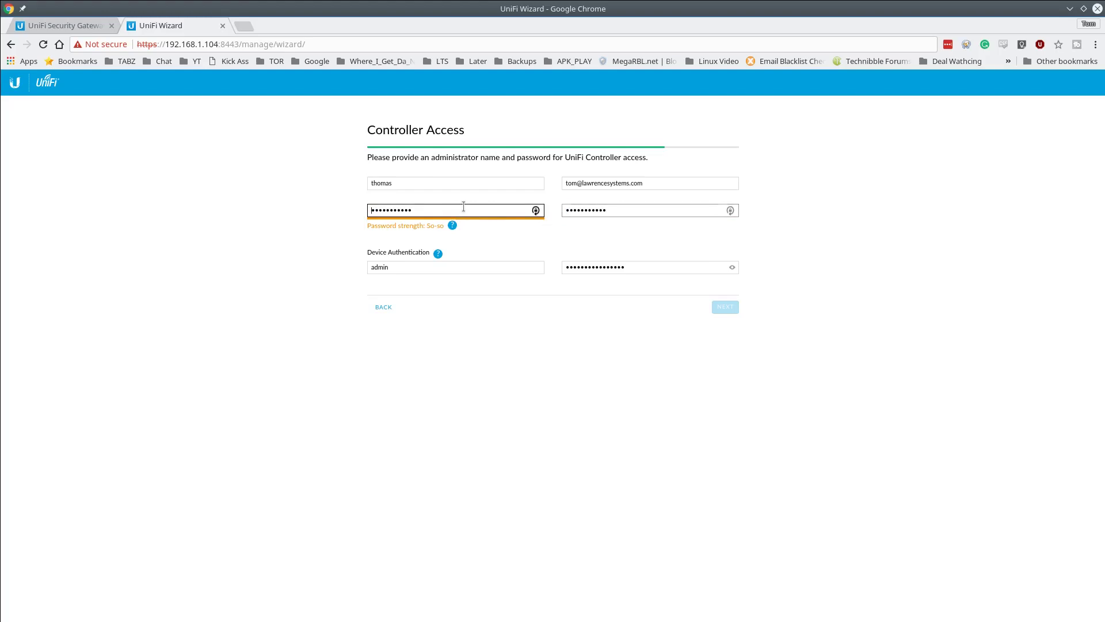
double_click(461, 210)
left_click(718, 211)
double_click(712, 210)
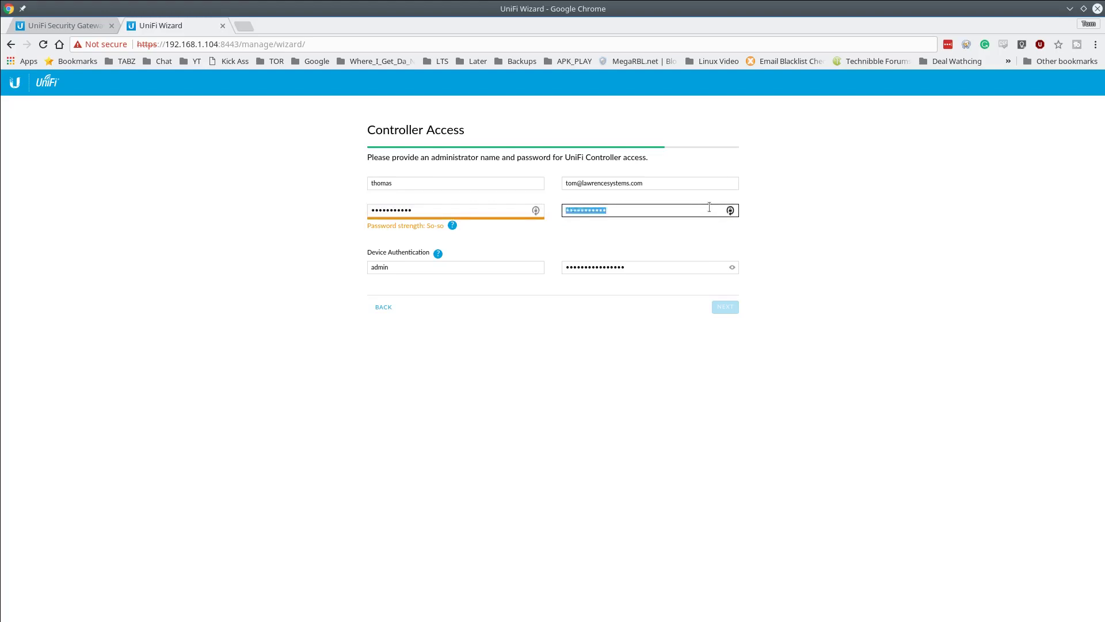
key("BackSpace")
double_click(431, 210)
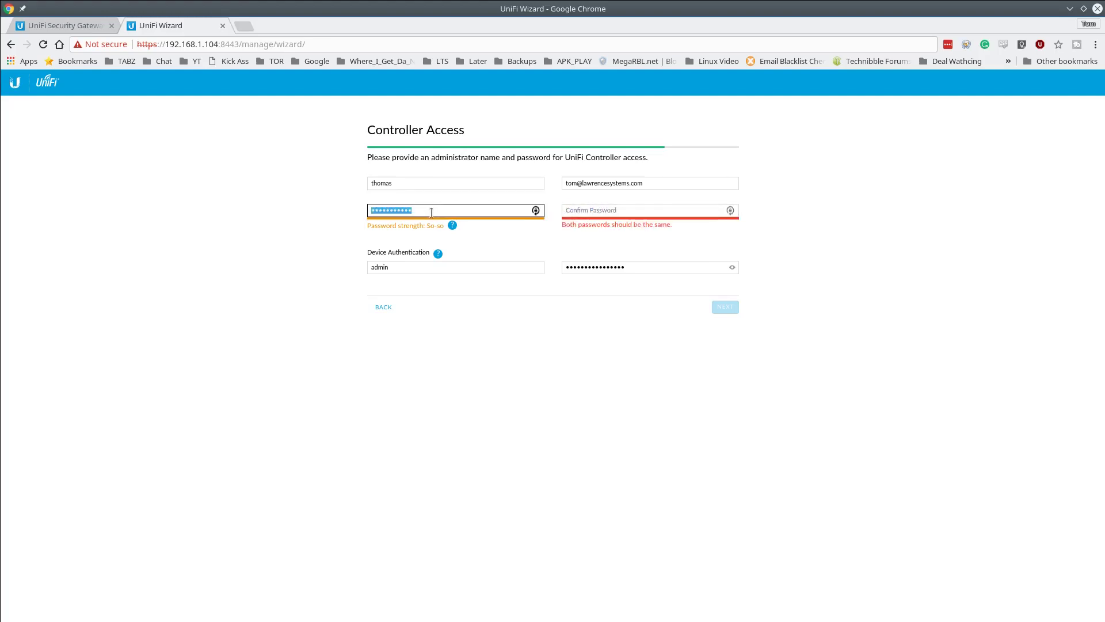
key("BackSpace")
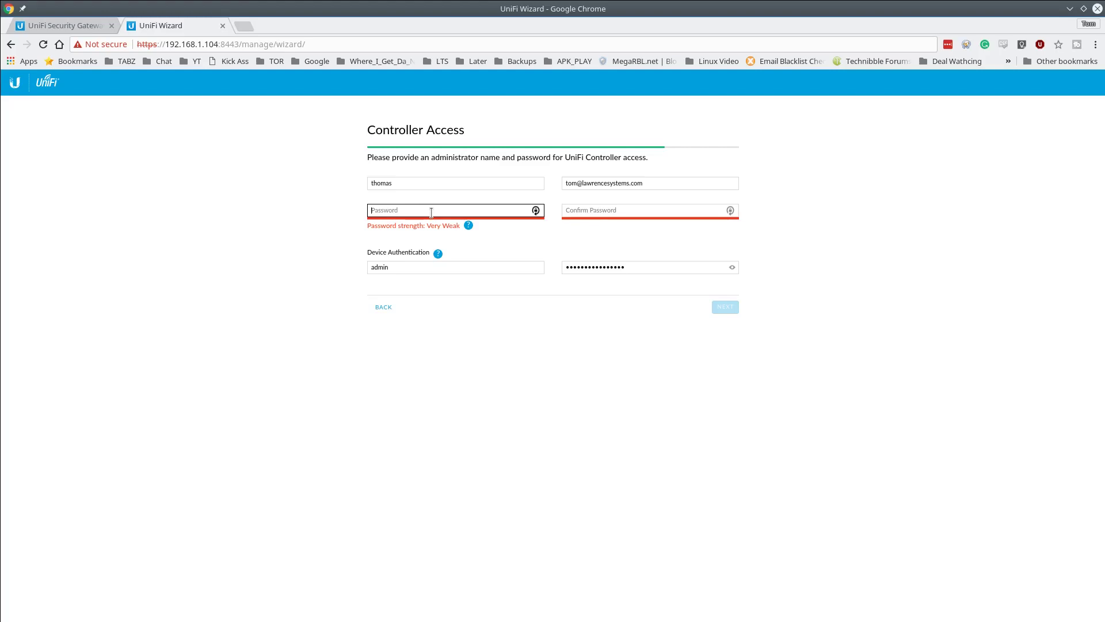
type("••••••••••••")
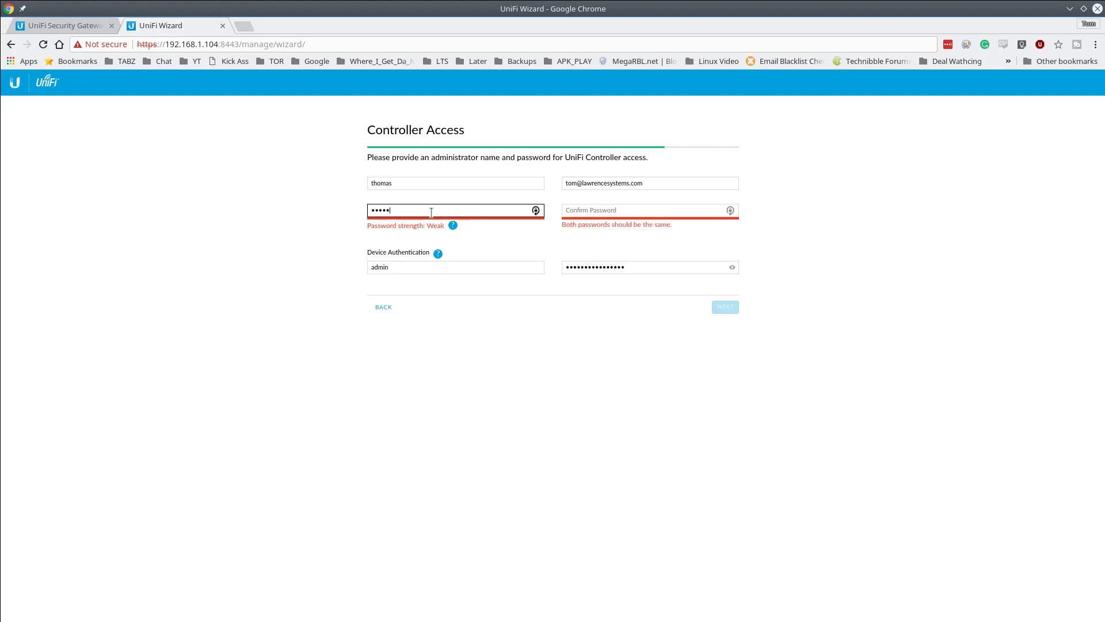
key("Tab")
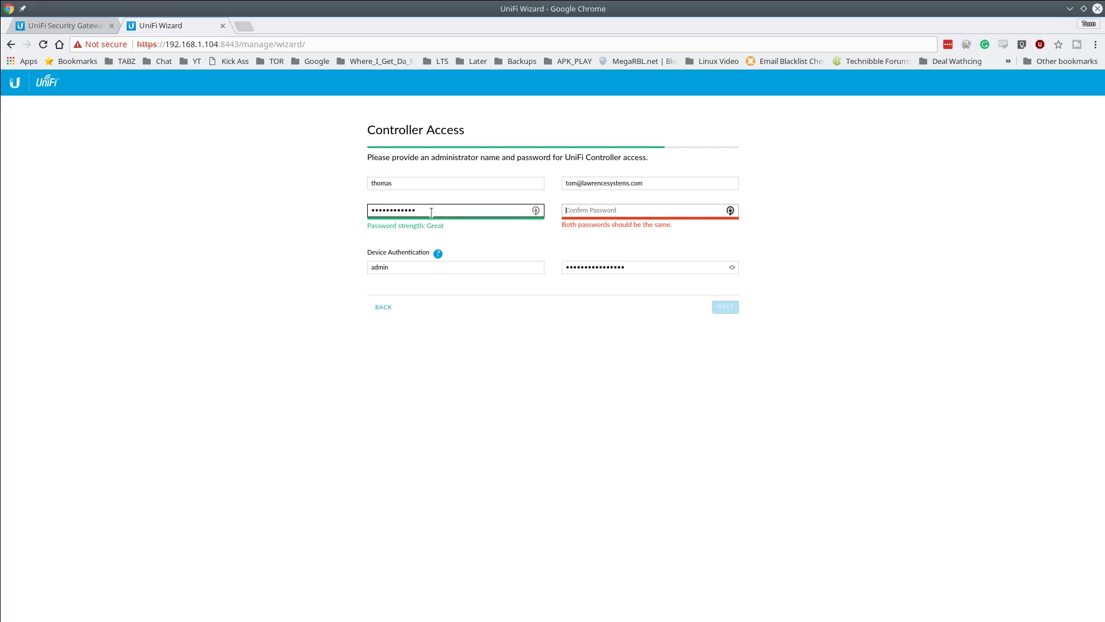
type("••••••••••••")
left_click(725, 307)
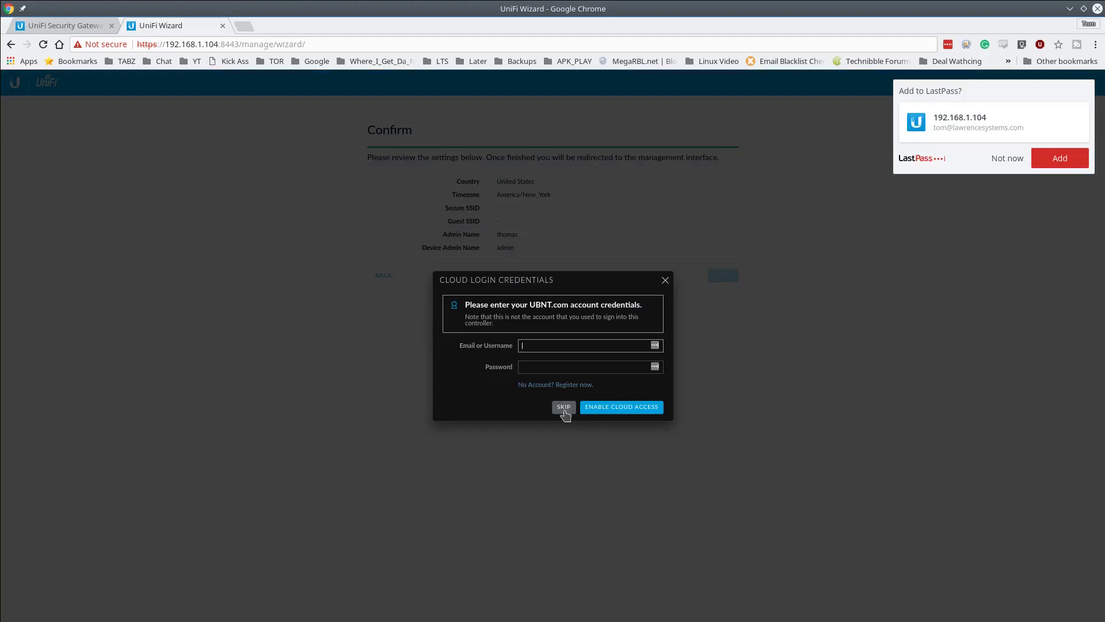
- Decline the LastPass save prompt and skip the cloud login credentials
left_click(1016, 159)
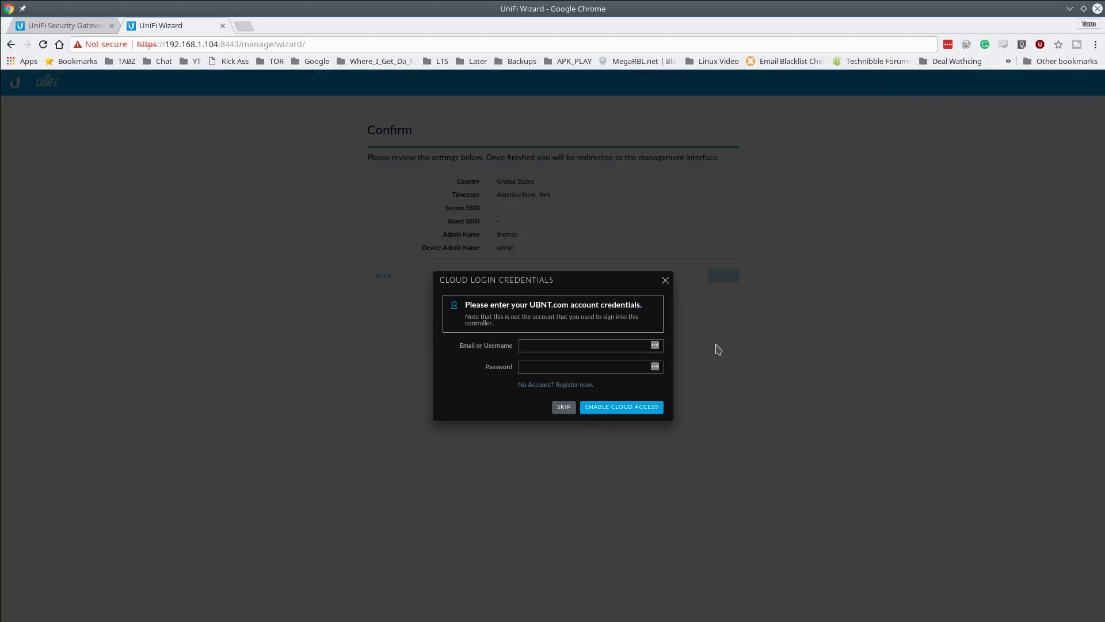
left_click(563, 407)
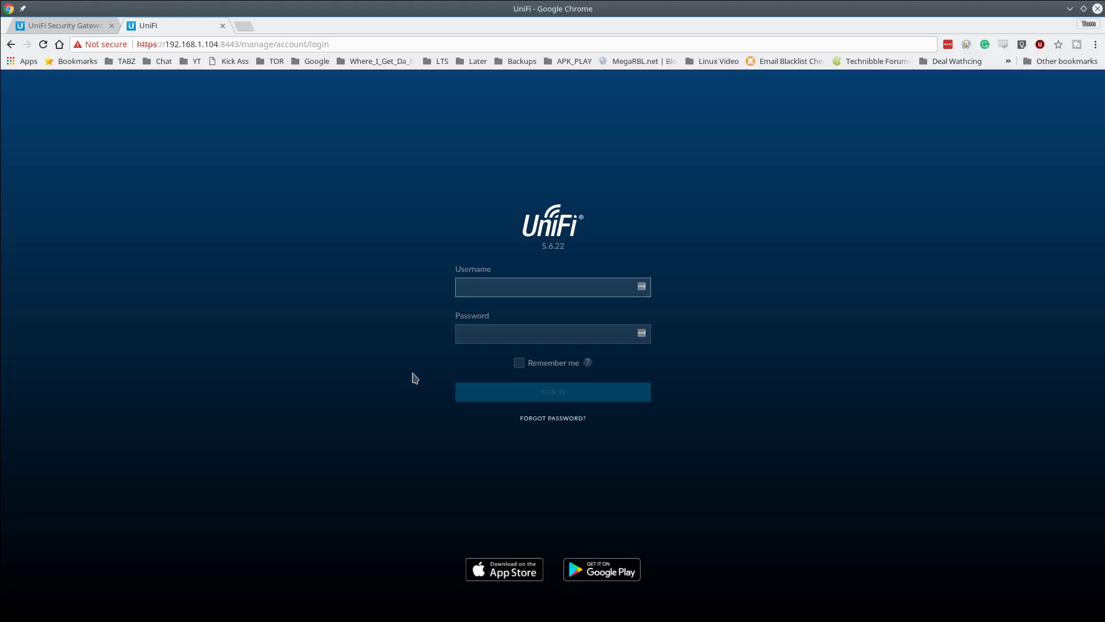
- Sign in with the admin username and password, decline LastPass, and show the Devices list
type("thomas")
key("Tab")
type("•••••••••••")
key("Return")
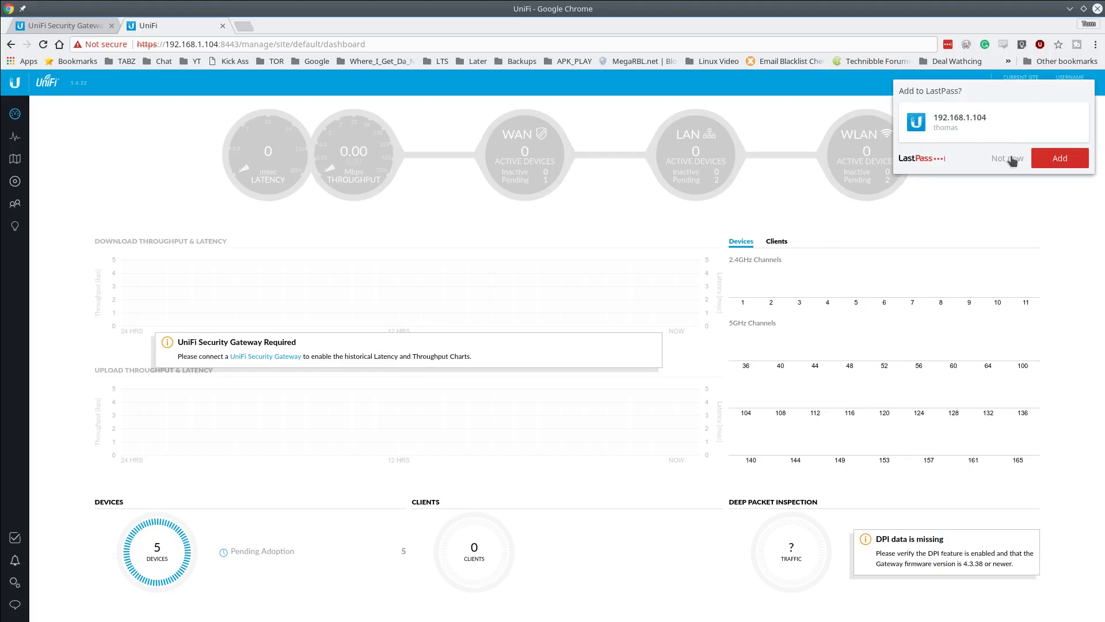
left_click(1011, 158)
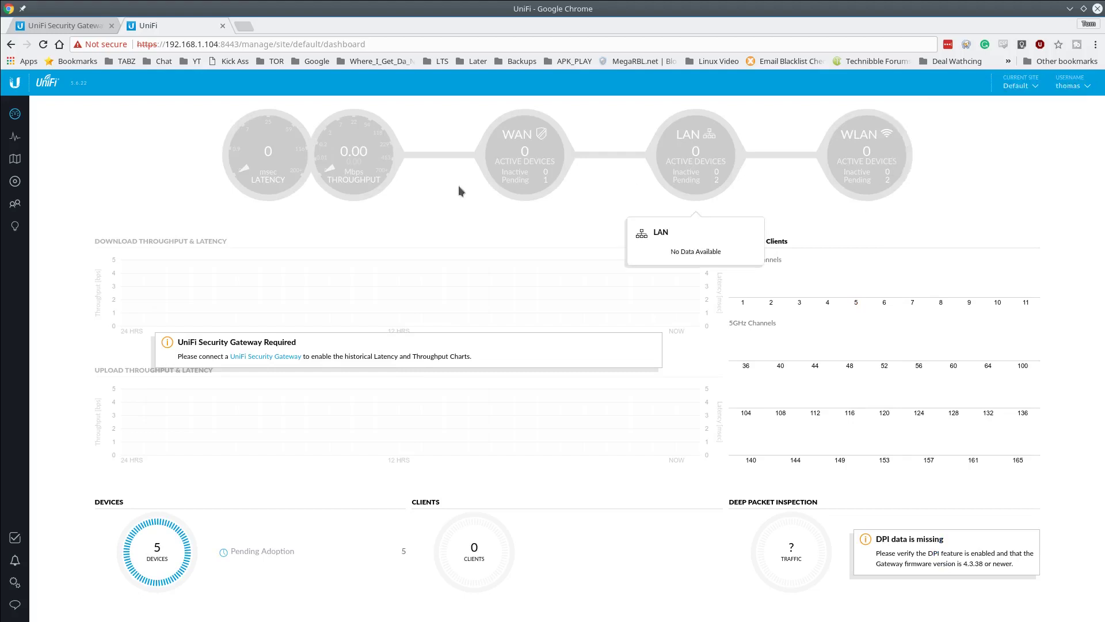
left_click(16, 183)
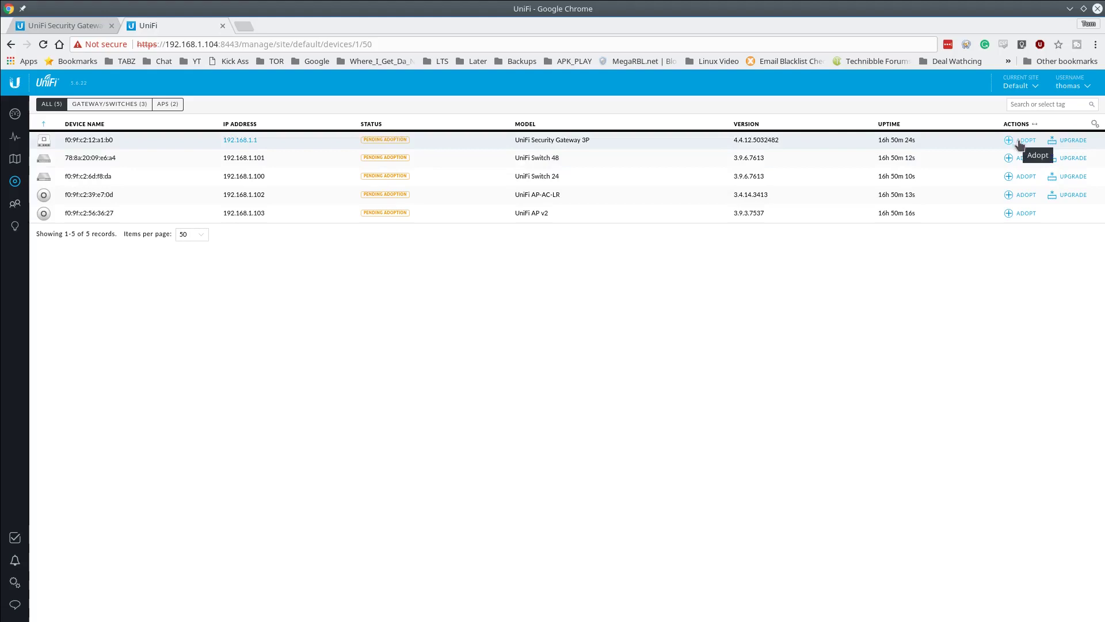
- Adopt the Security Gateway 3P and save Preferences with Enable Refresh button switched on
left_click(1019, 142)
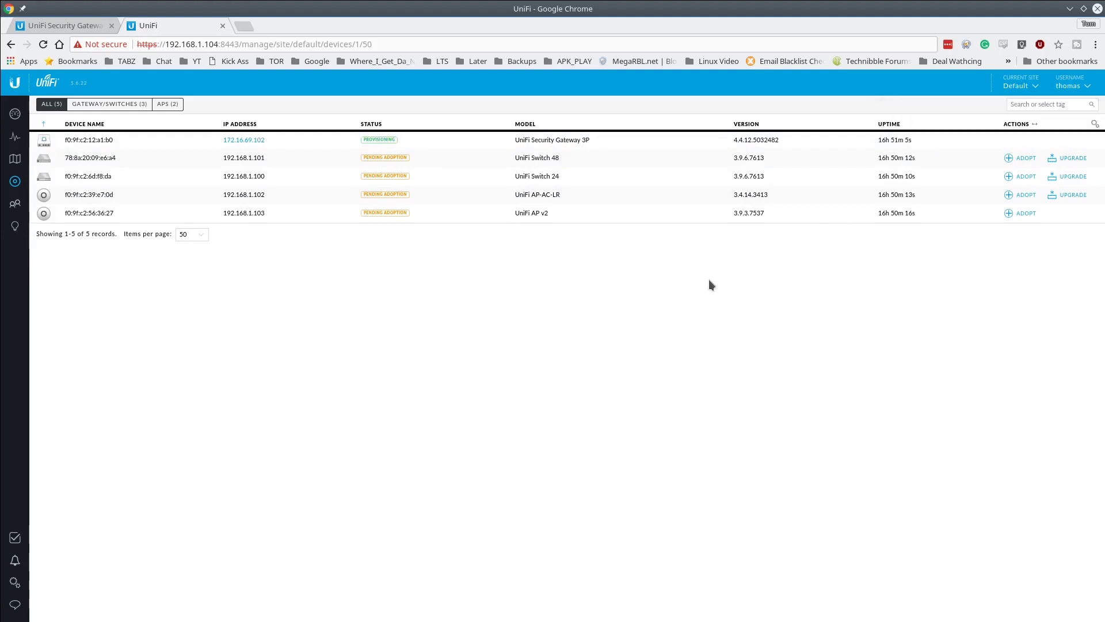
left_click(1073, 87)
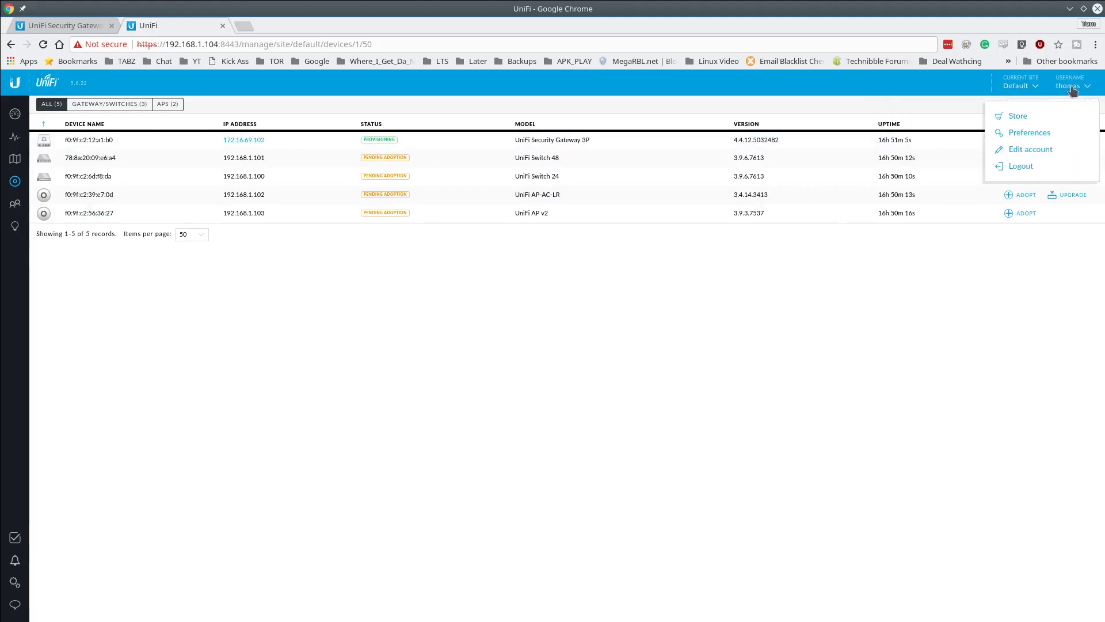
left_click(1040, 137)
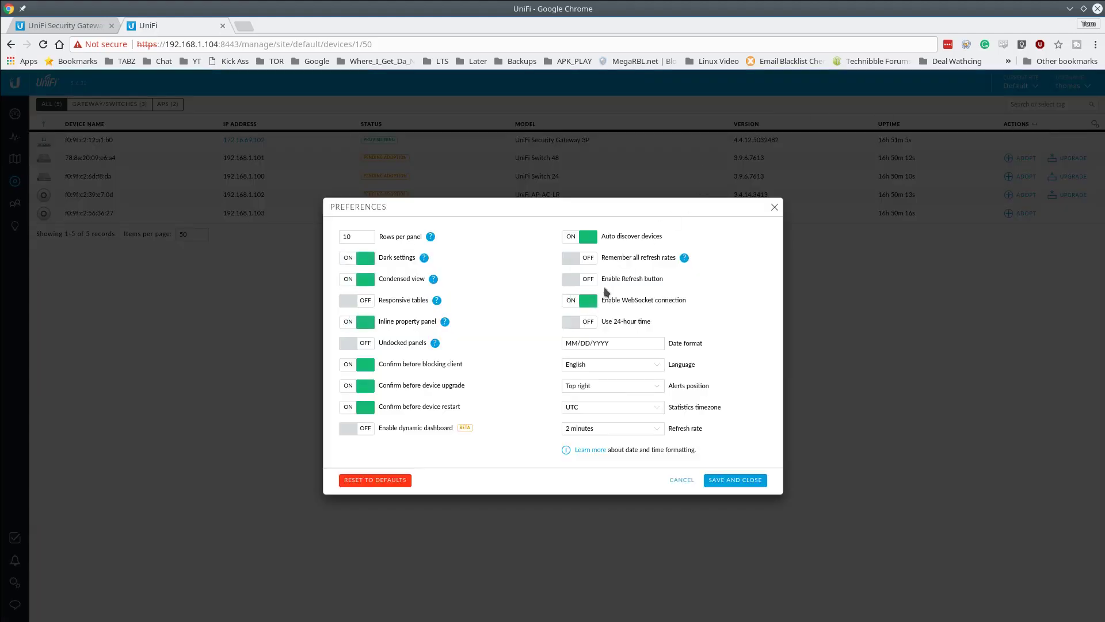
left_click(586, 282)
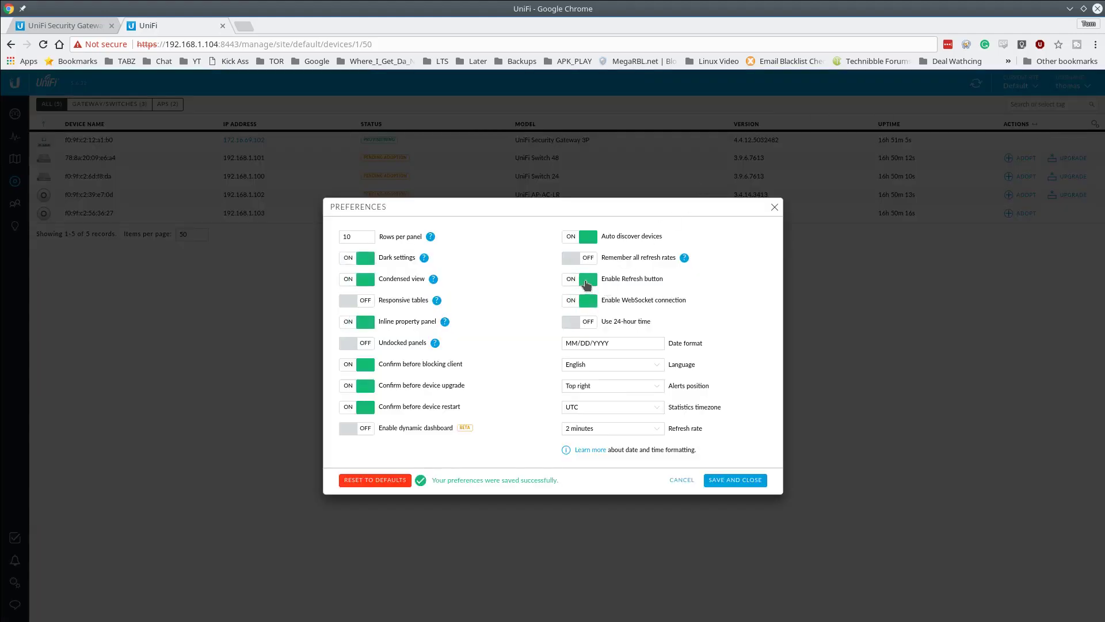
left_click(735, 480)
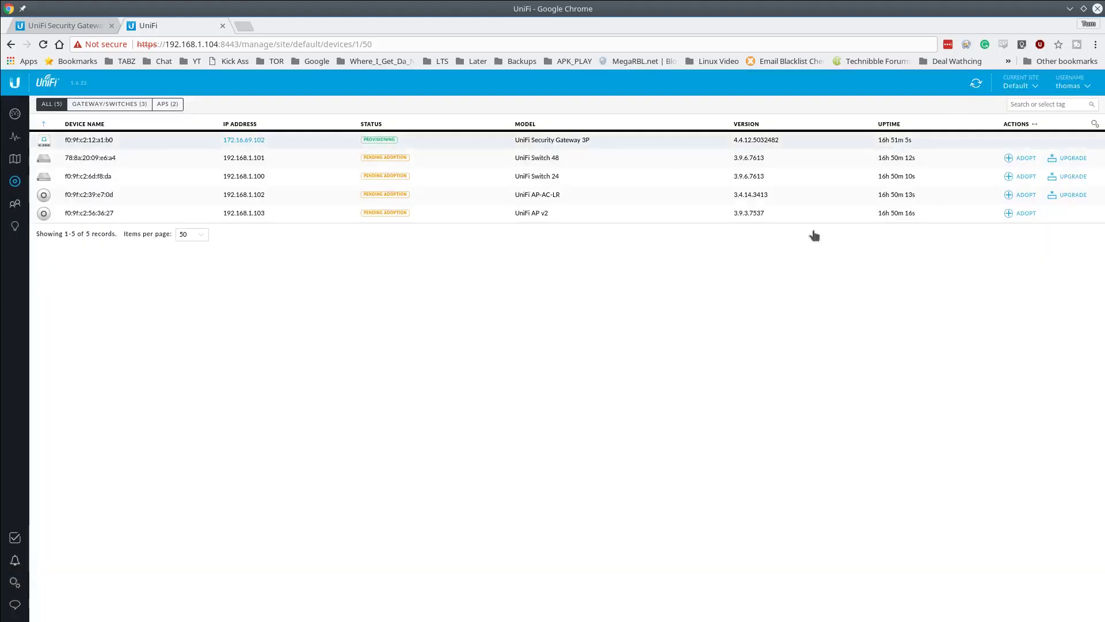
- Refresh the device list until the Security Gateway 3P shows Connected at 172.16.69.102
left_click(976, 87)
left_click(1066, 90)
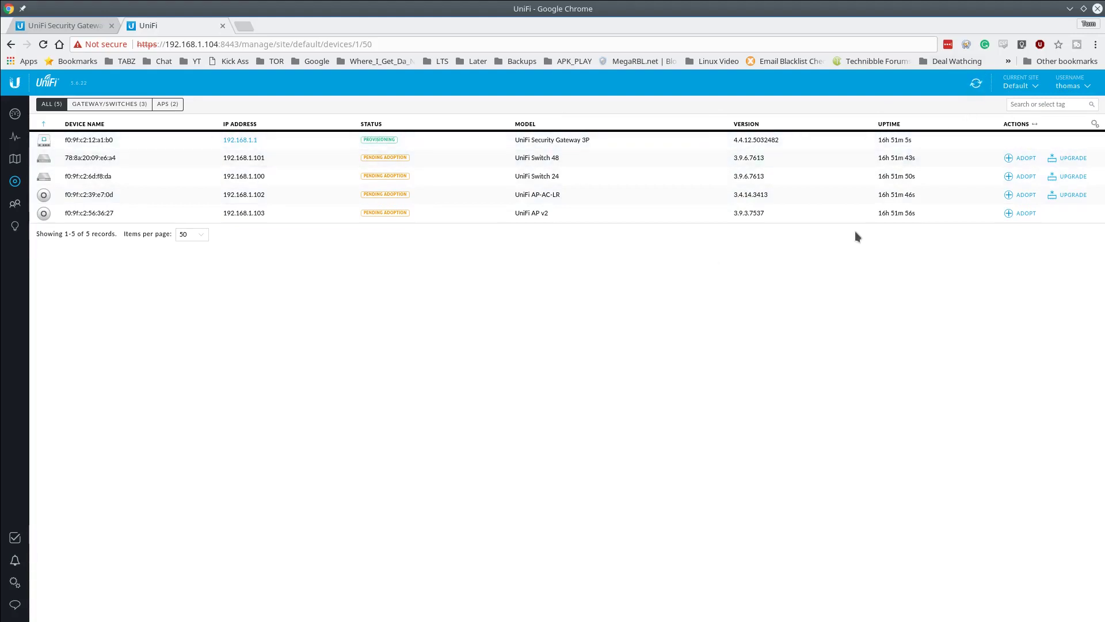
left_click(976, 85)
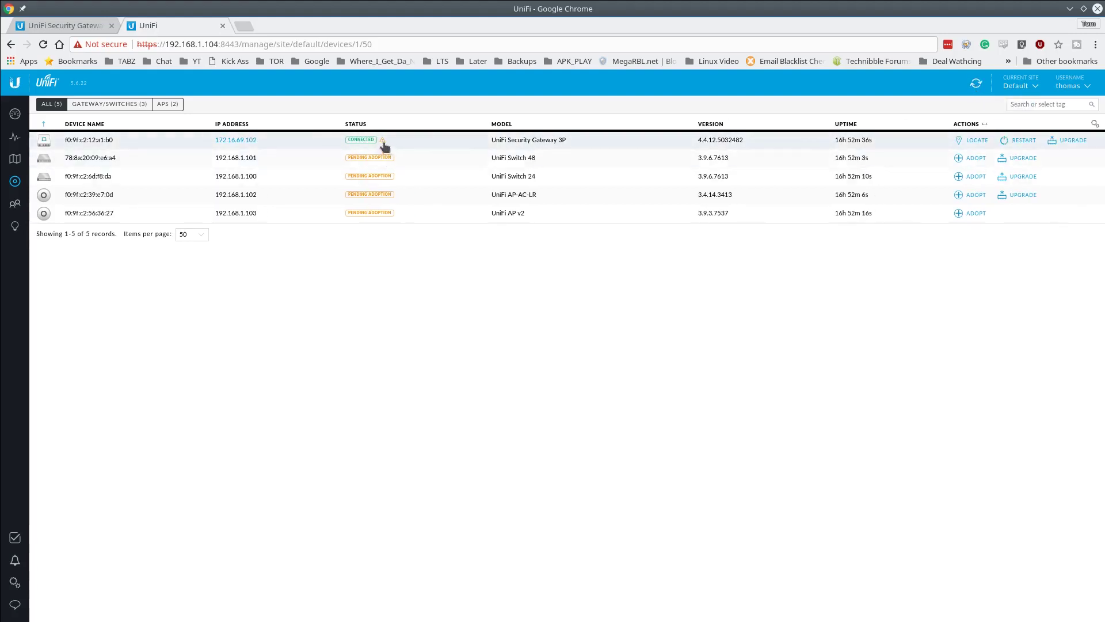
- Adopt Switch 48, Switch 24, AP-AC-LR and AP v2, then close the AP v2 details panel
left_click(959, 158)
left_click(959, 176)
left_click(958, 196)
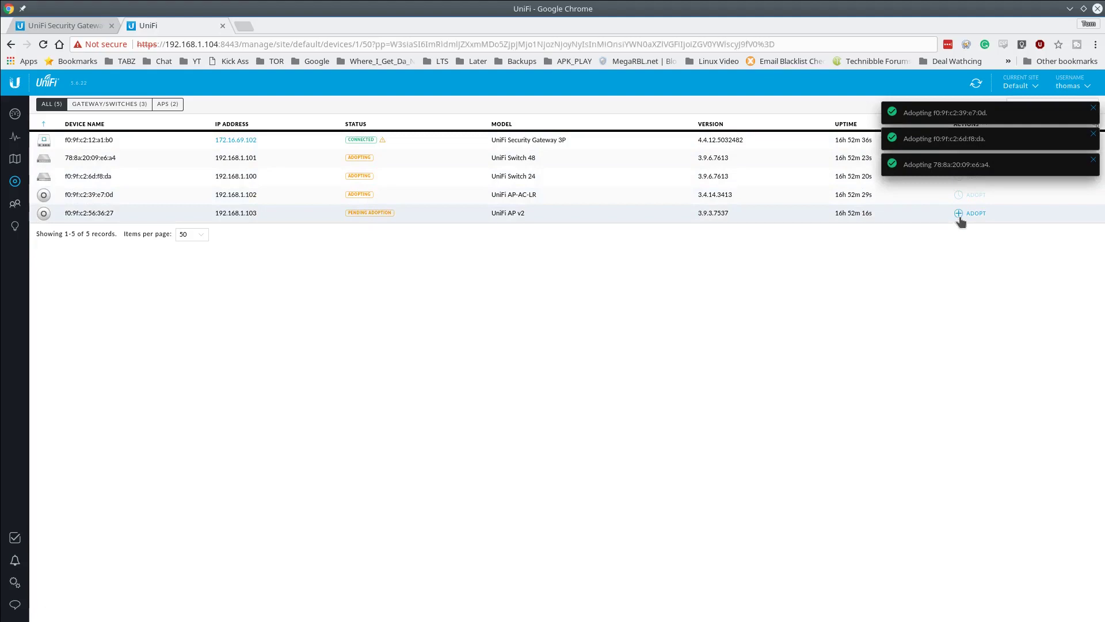
left_click(957, 213)
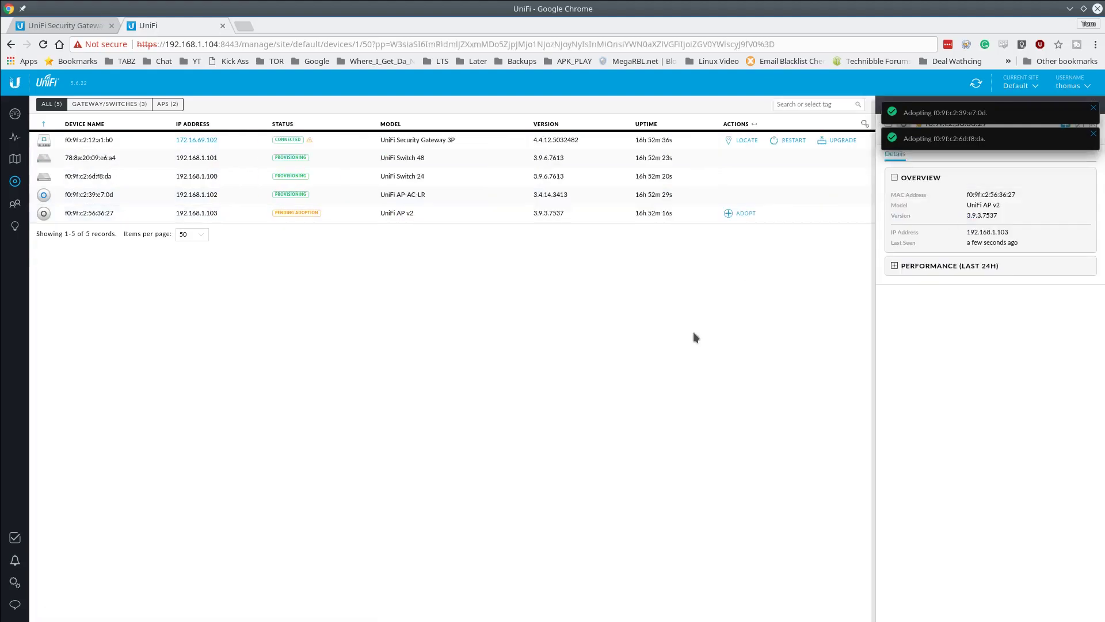
left_click(741, 214)
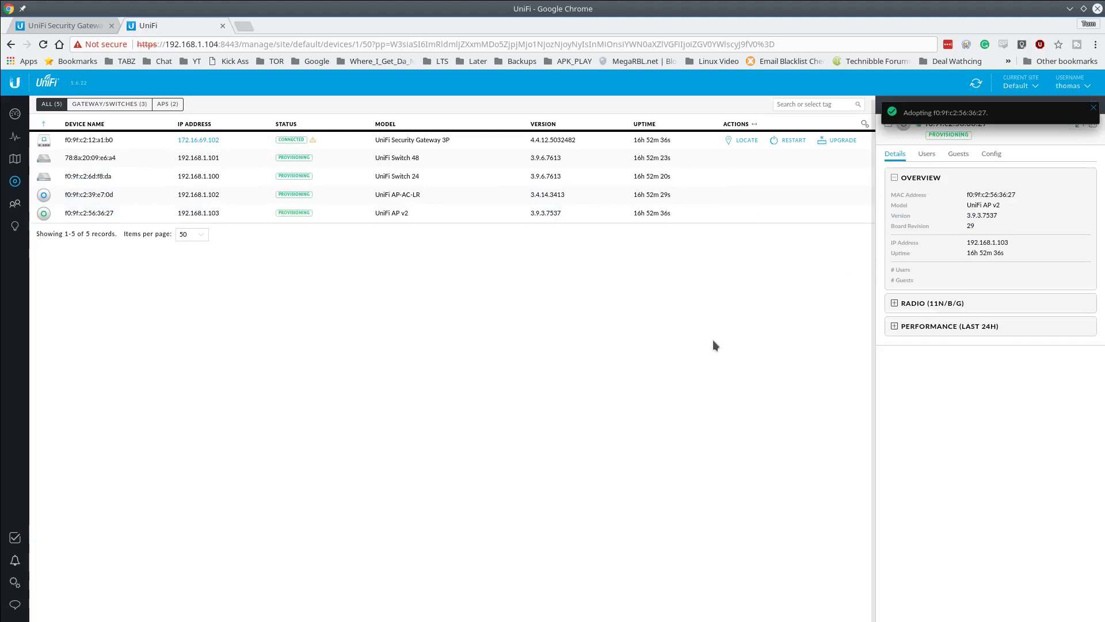
left_click(1093, 105)
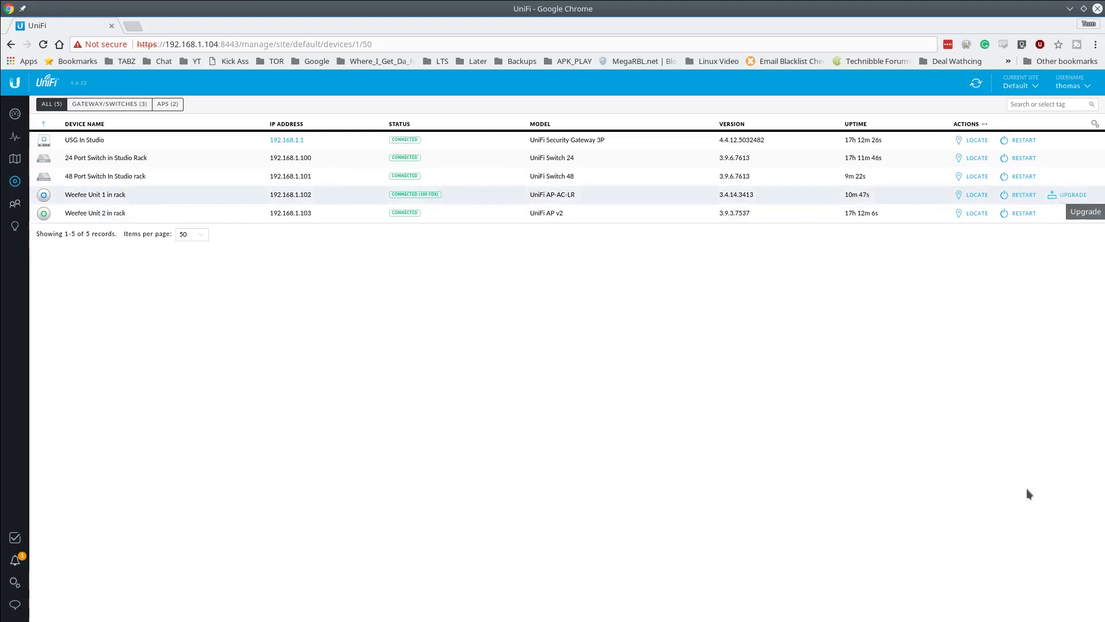
- Start and confirm the firmware upgrade of Weefee Unit 1
left_click(1058, 199)
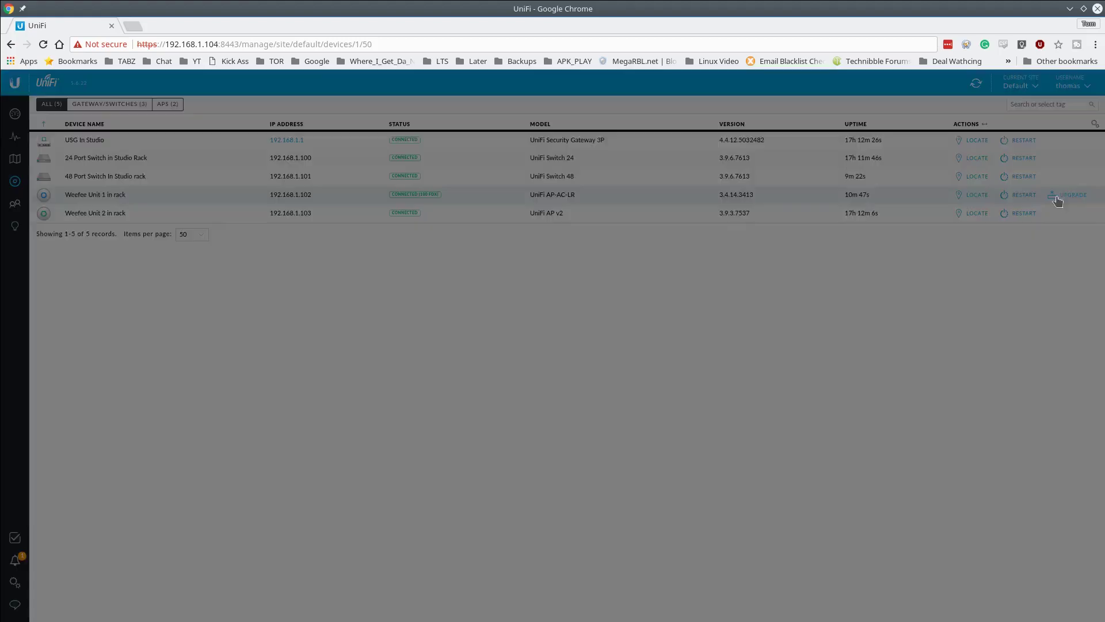
left_click(641, 383)
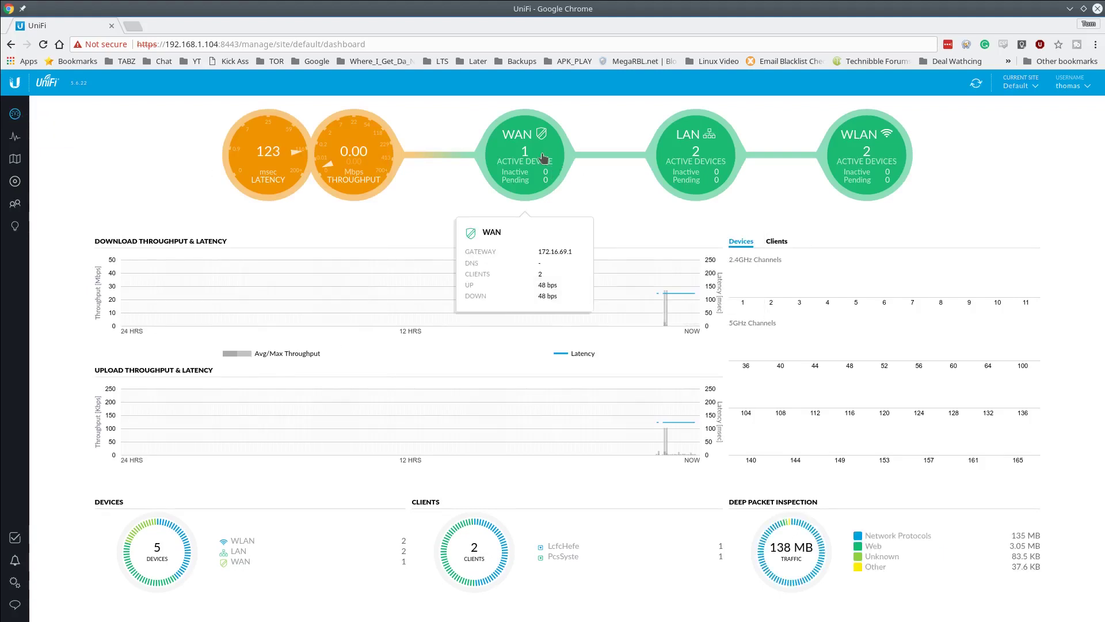
mouse_move(516, 164)
mouse_move(721, 177)
mouse_move(897, 163)
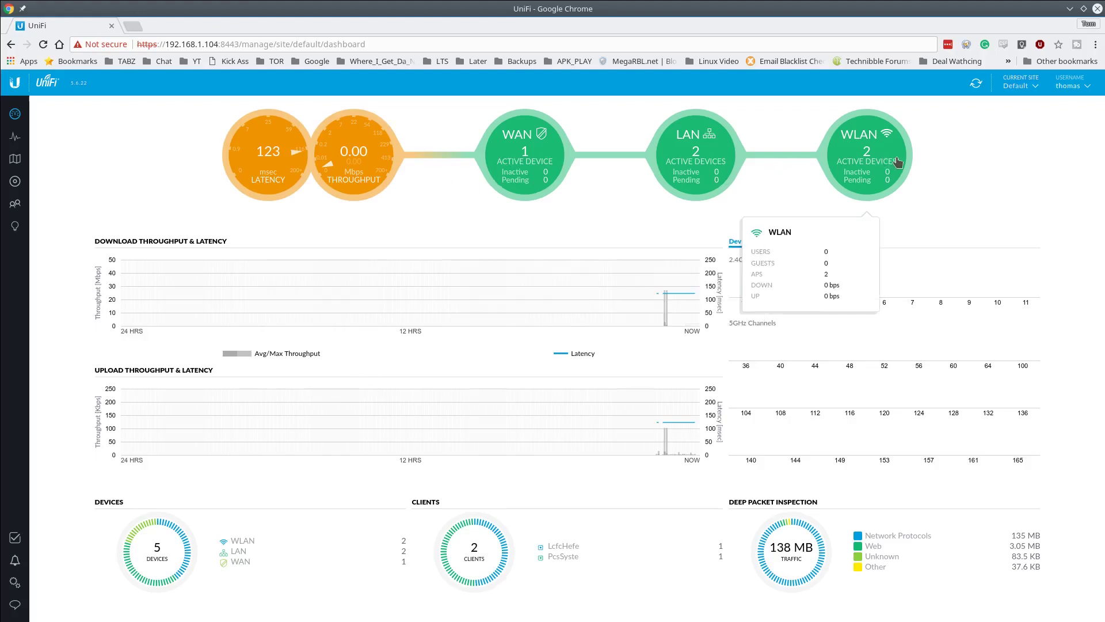
mouse_move(685, 151)
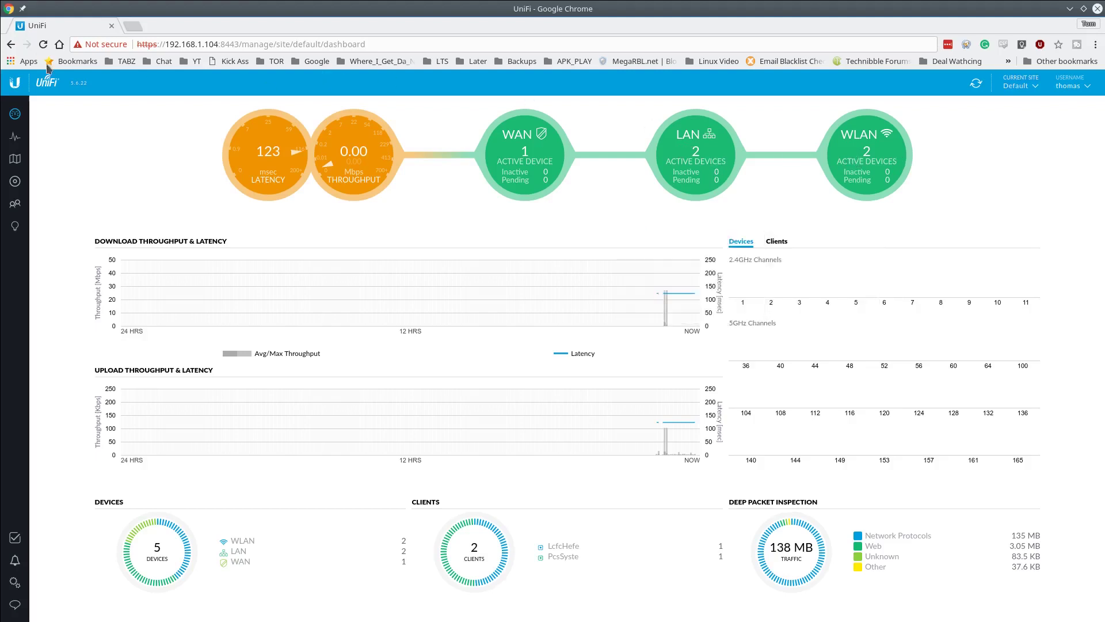
- On the floor-plan map, place the 24 Port Switch left and the 48 Port Switch lower-right
left_click(20, 165)
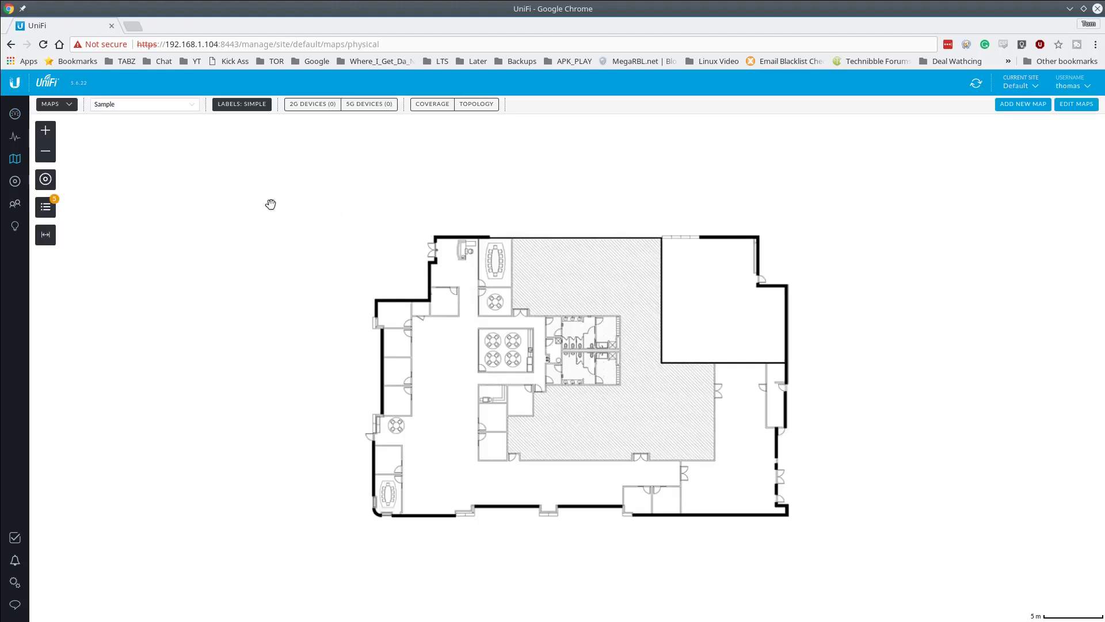
left_click_drag(584, 400, 556, 347)
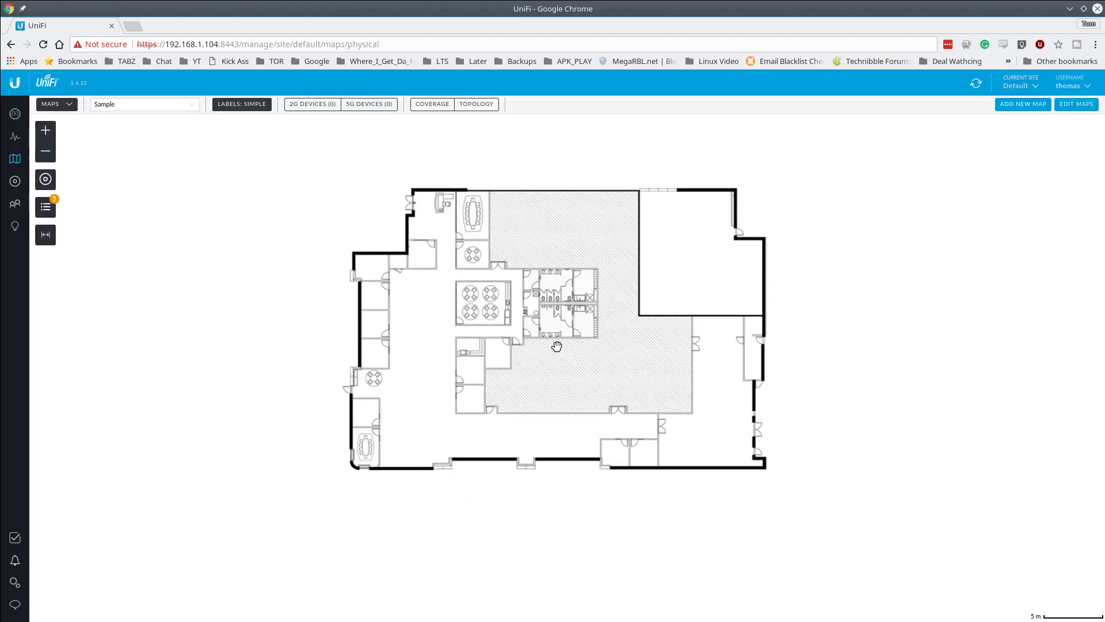
left_click(52, 209)
left_click_drag(155, 254, 369, 349)
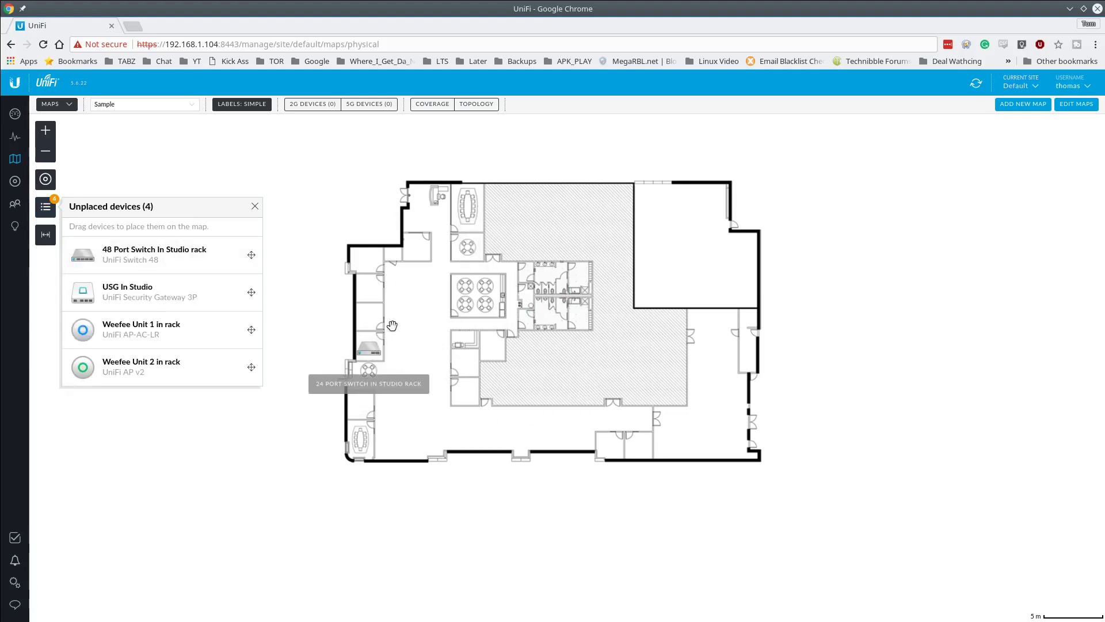
left_click_drag(152, 256, 643, 456)
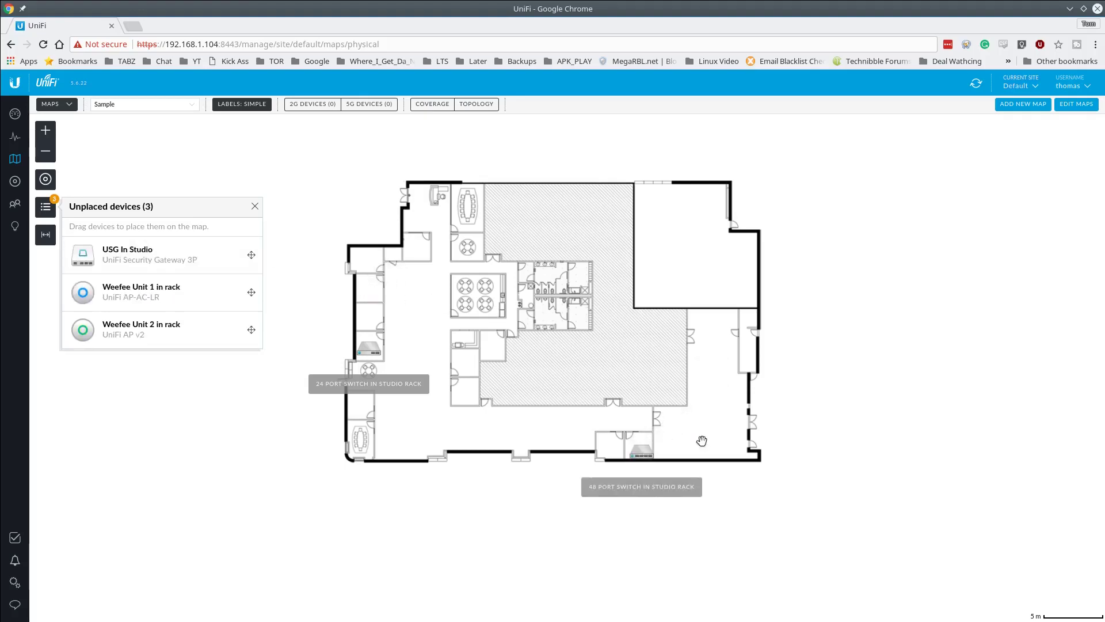
- Place Weefee Unit 1 in rack, Weefee Unit 2 upper-right, and USG In Studio beside the 24 port switch
mouse_move(173, 295)
left_mouse_down()
mouse_move(377, 297)
mouse_move(658, 370)
mouse_move(459, 300)
mouse_move(471, 212)
left_mouse_up()
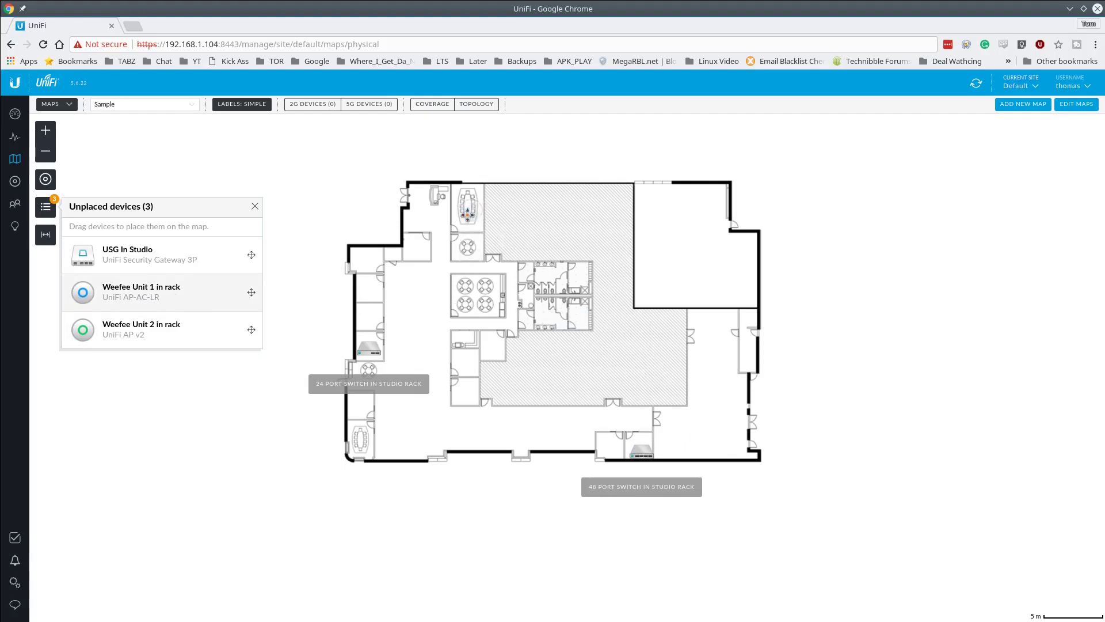
left_click_drag(131, 296, 692, 259)
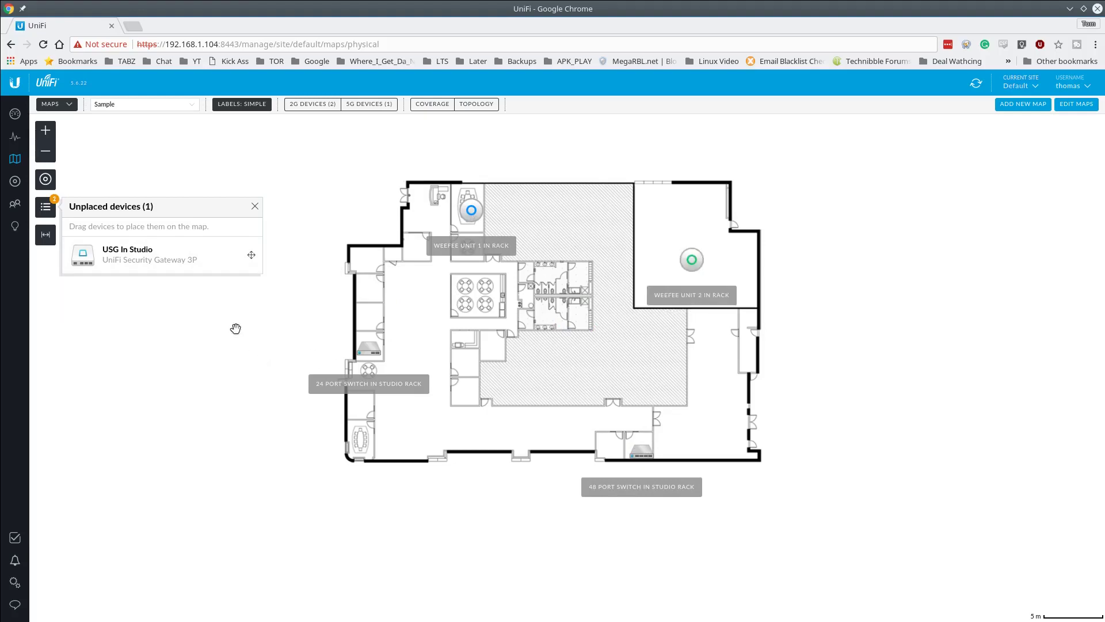
left_click_drag(130, 257, 369, 315)
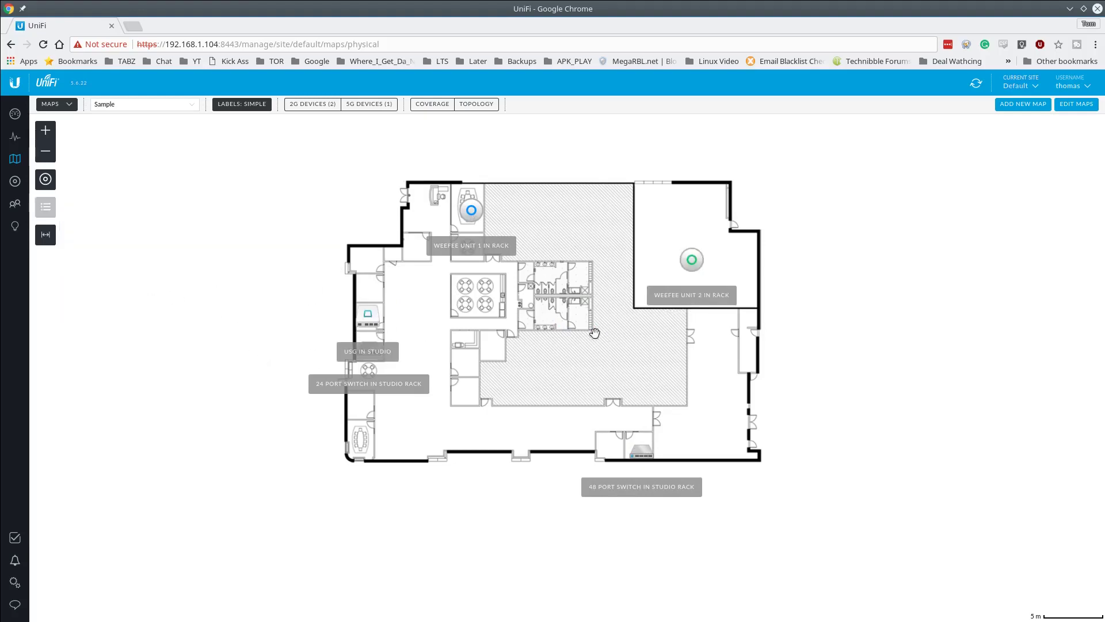
scroll(514, 410, "up", 2)
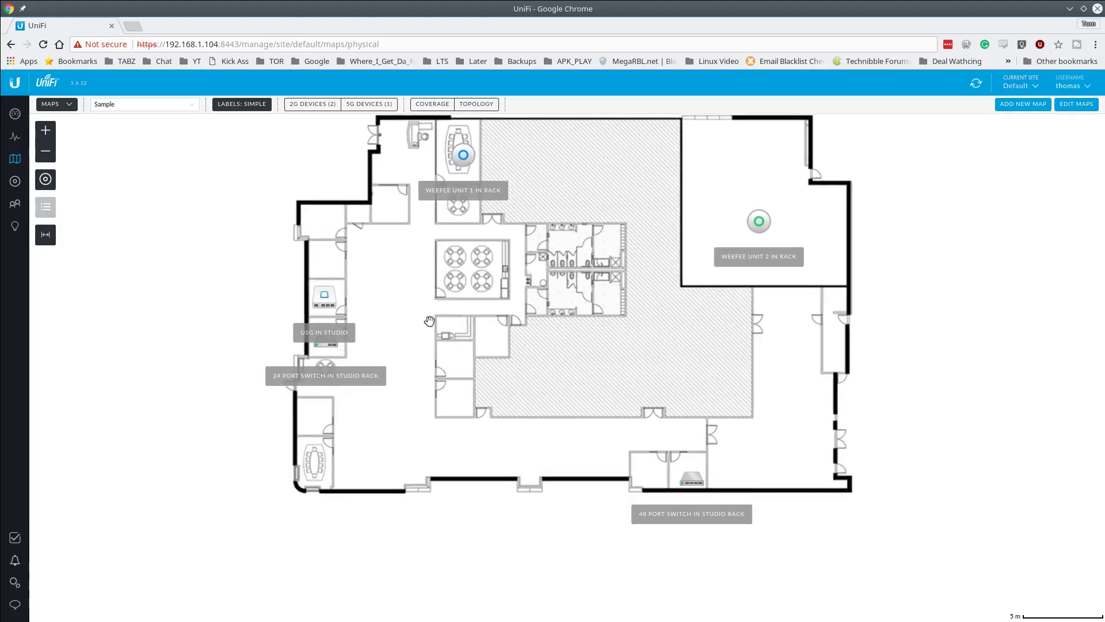
left_click_drag(426, 301, 437, 348)
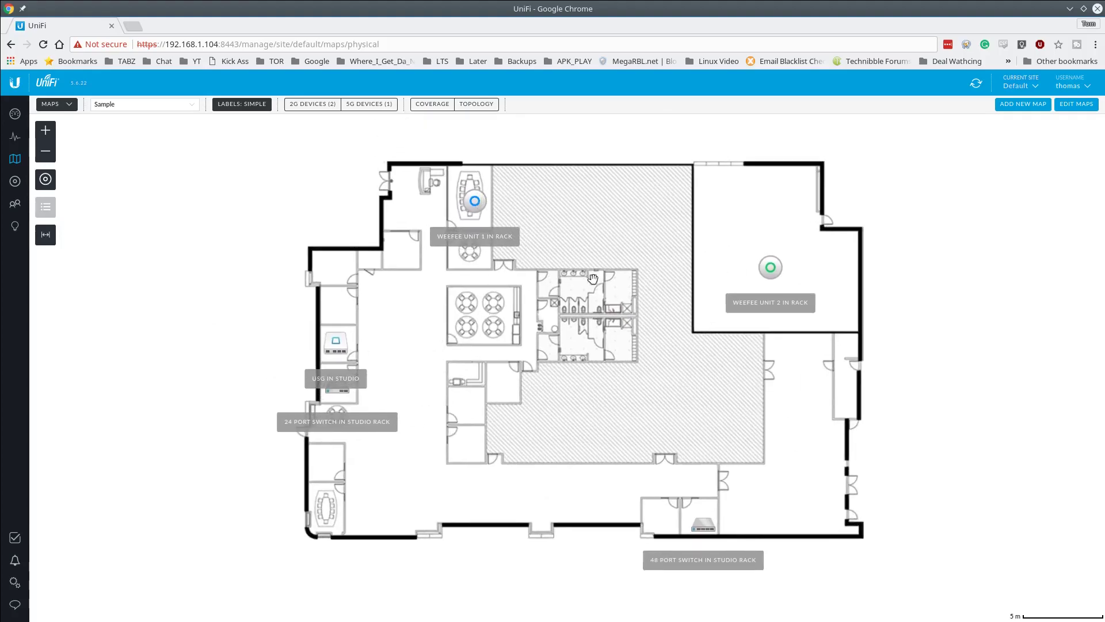
left_click_drag(609, 376, 633, 383)
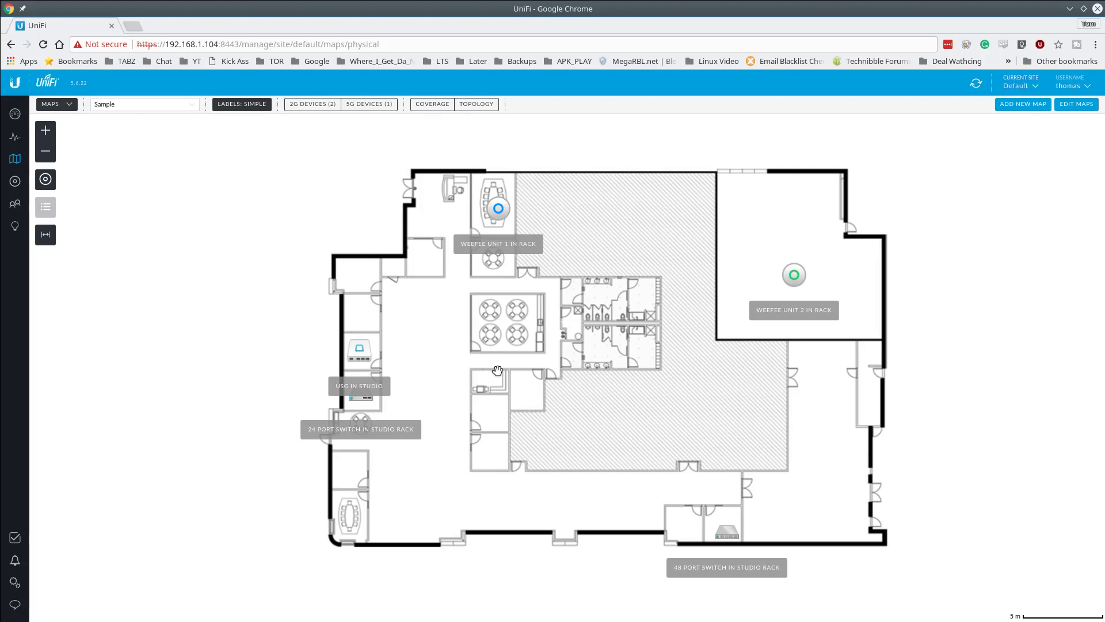
- Show topology links, move USG In Studio outside the left wall, and nudge Weefee Unit 2
mouse_move(796, 277)
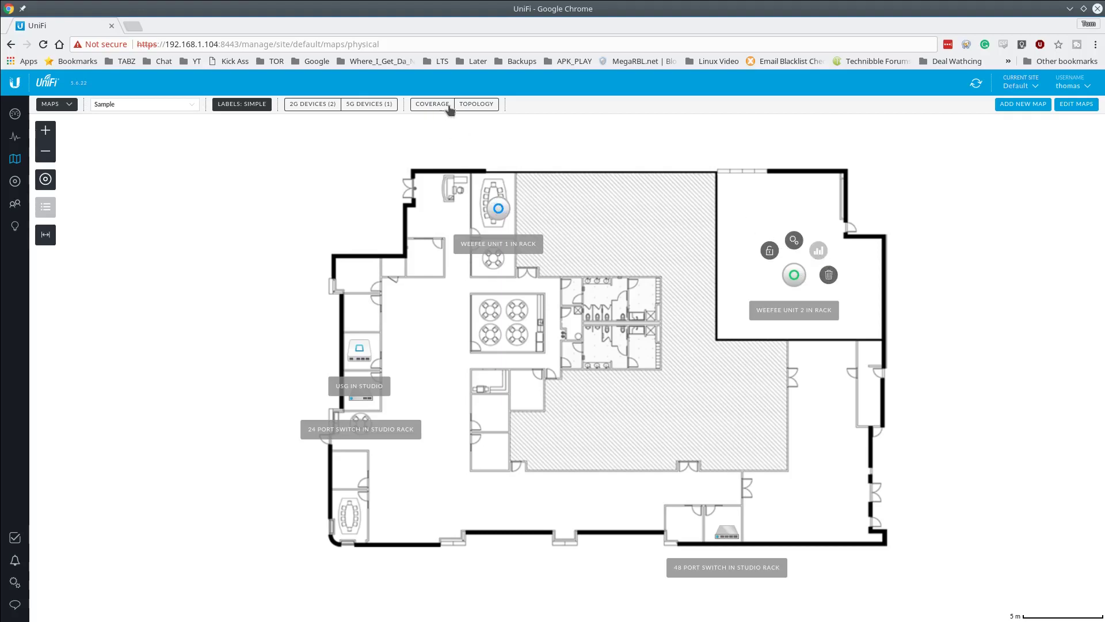
left_click(466, 107)
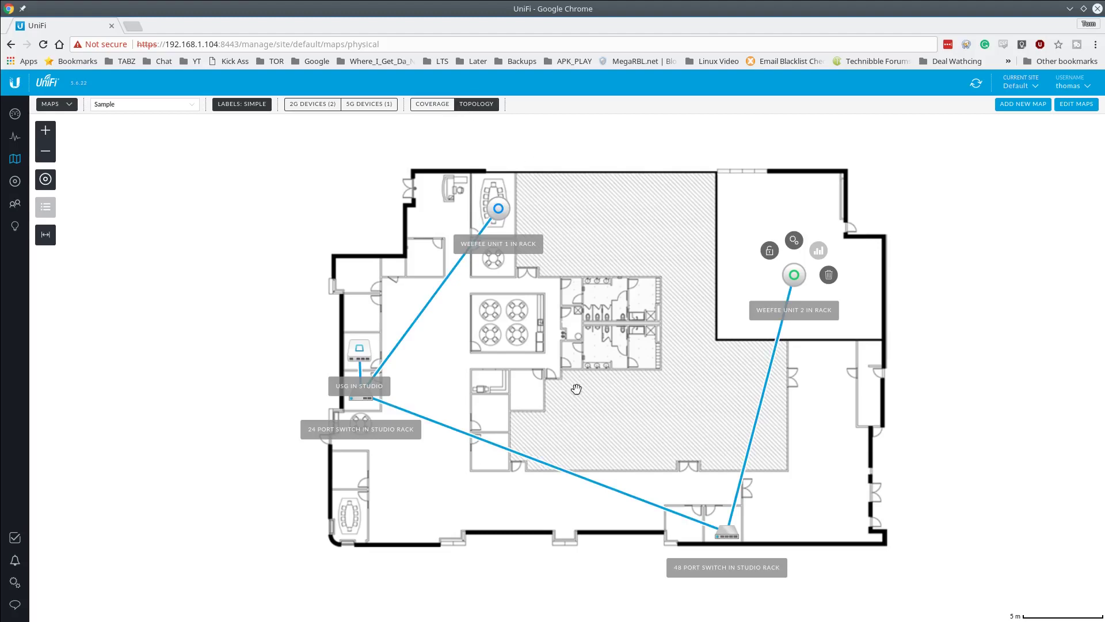
mouse_move(499, 208)
left_mouse_down()
mouse_move(686, 228)
mouse_move(518, 218)
mouse_move(497, 200)
left_mouse_up()
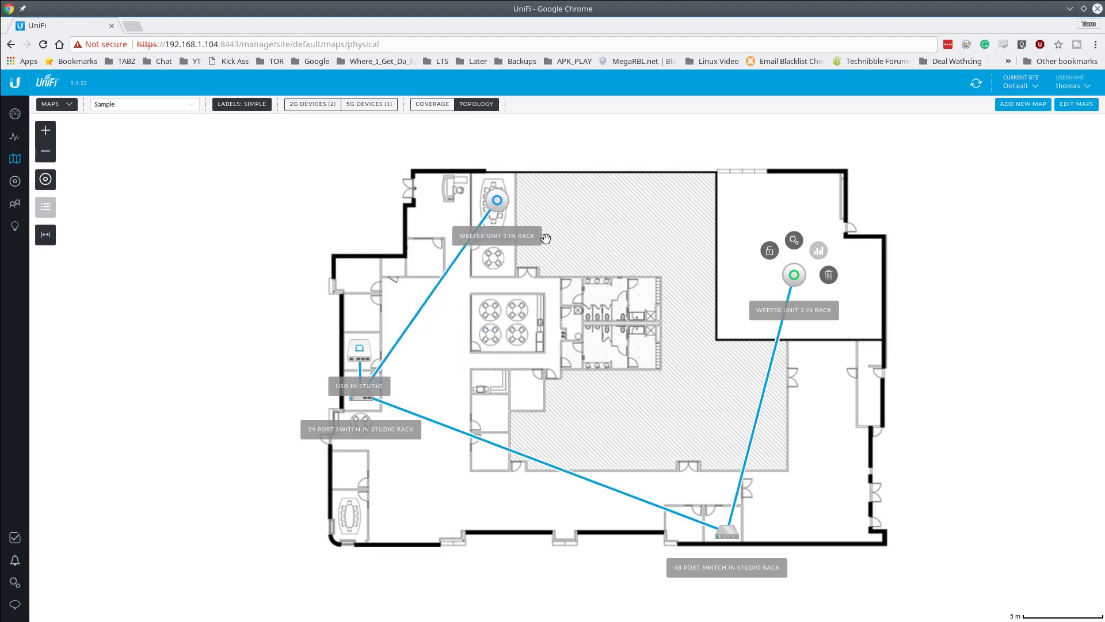
left_click_drag(355, 350, 215, 282)
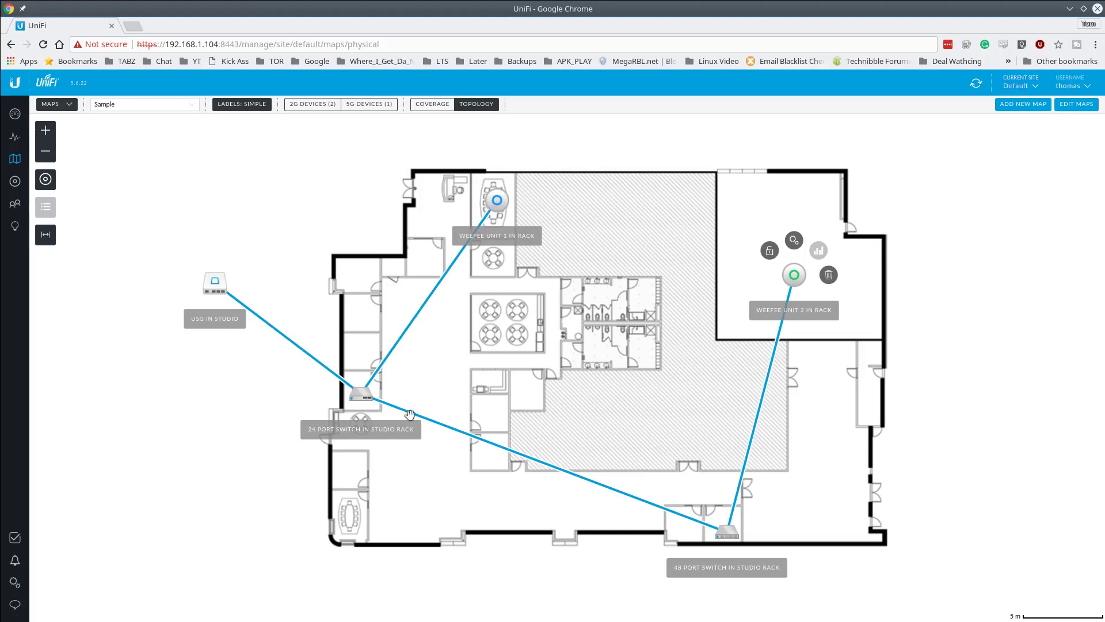
left_click(722, 527)
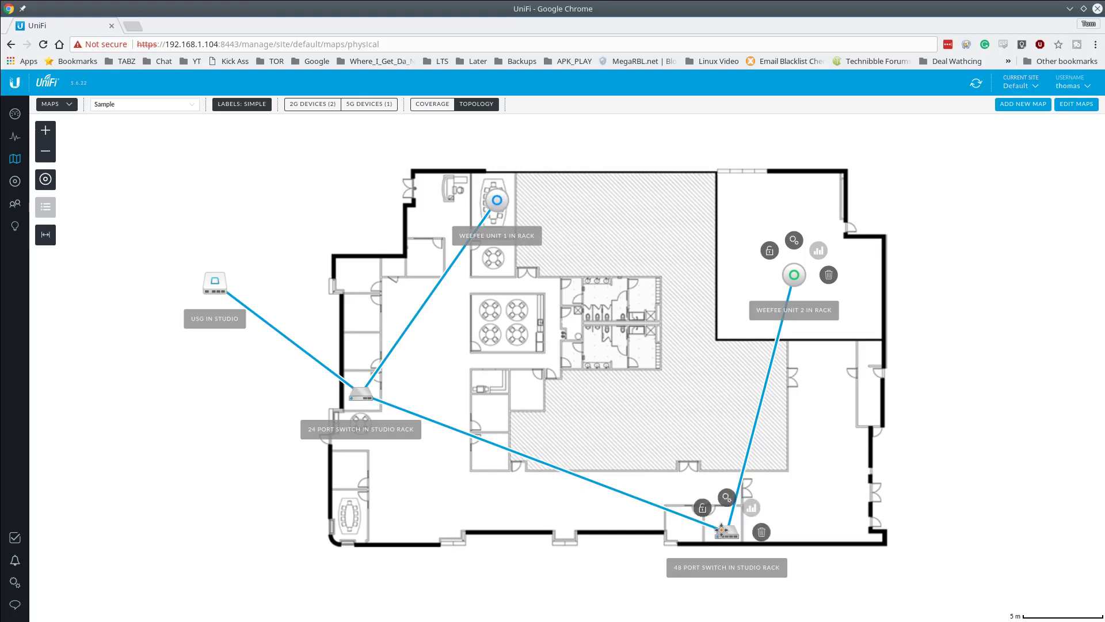
left_click_drag(793, 278, 848, 290)
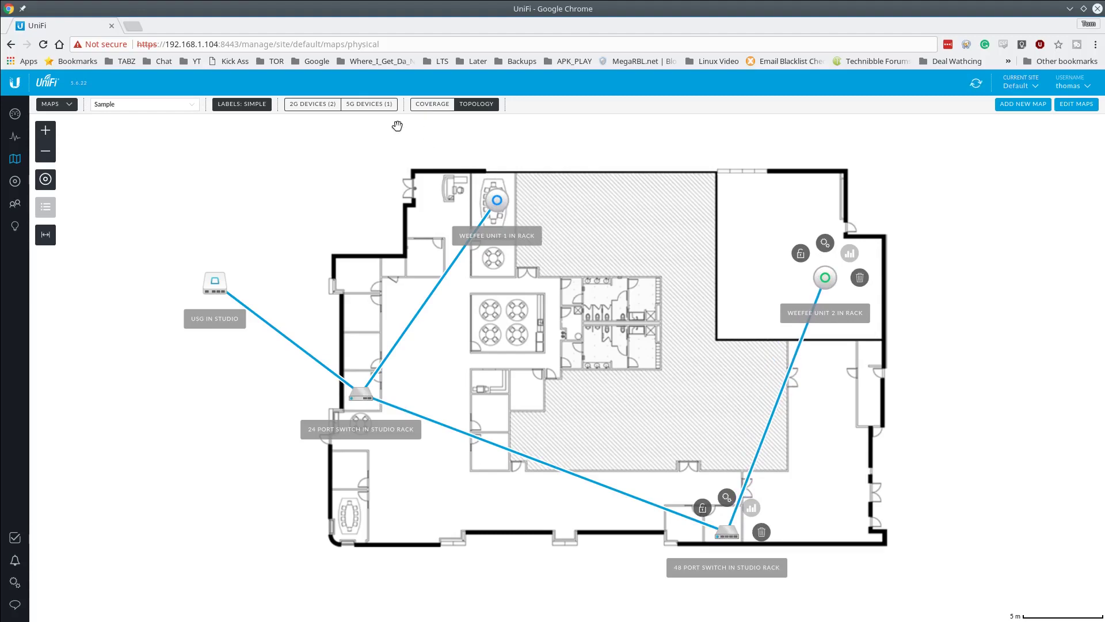
- Turn on the wireless coverage overlay set to 5G coverage
left_click(427, 105)
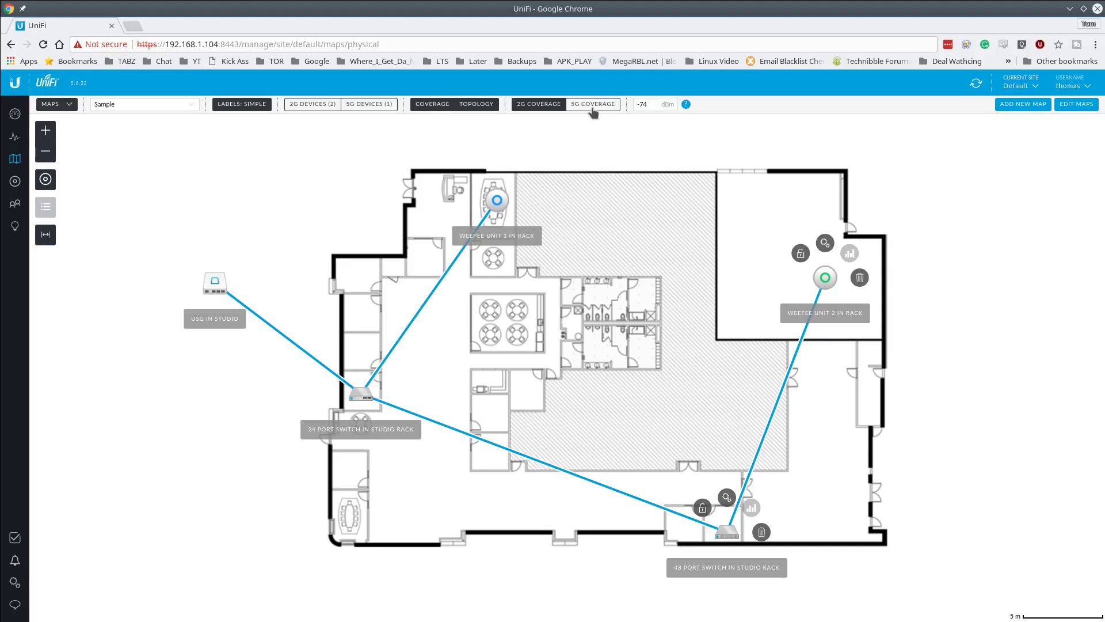
left_click(593, 112)
left_click(547, 109)
left_click(604, 110)
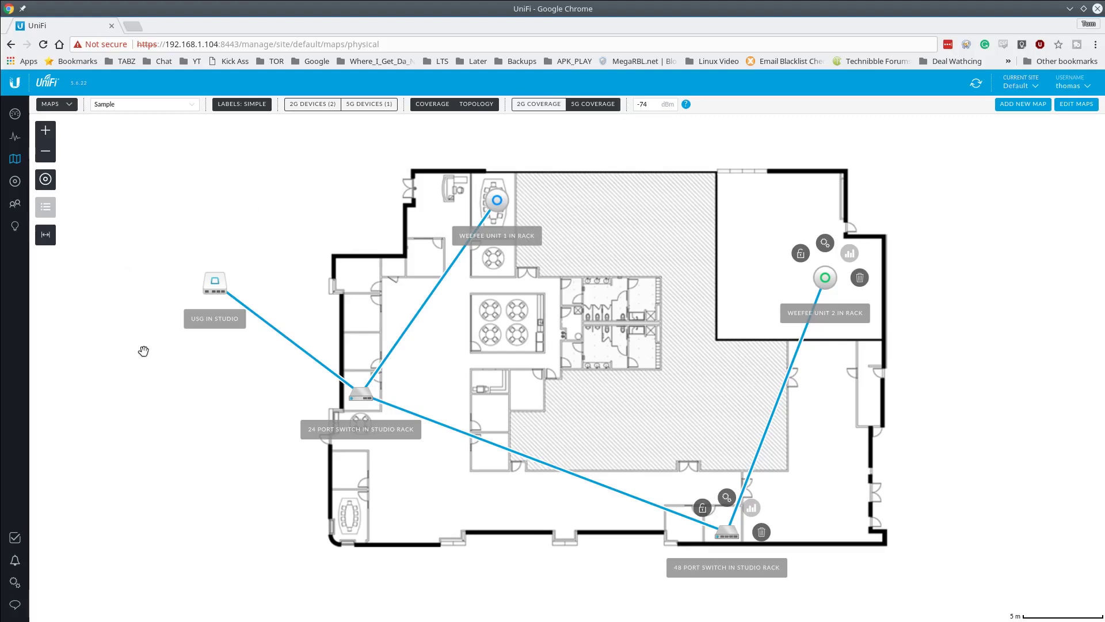
- Start a new wireless network with WPA Personal security and paste in its security key
left_click(17, 585)
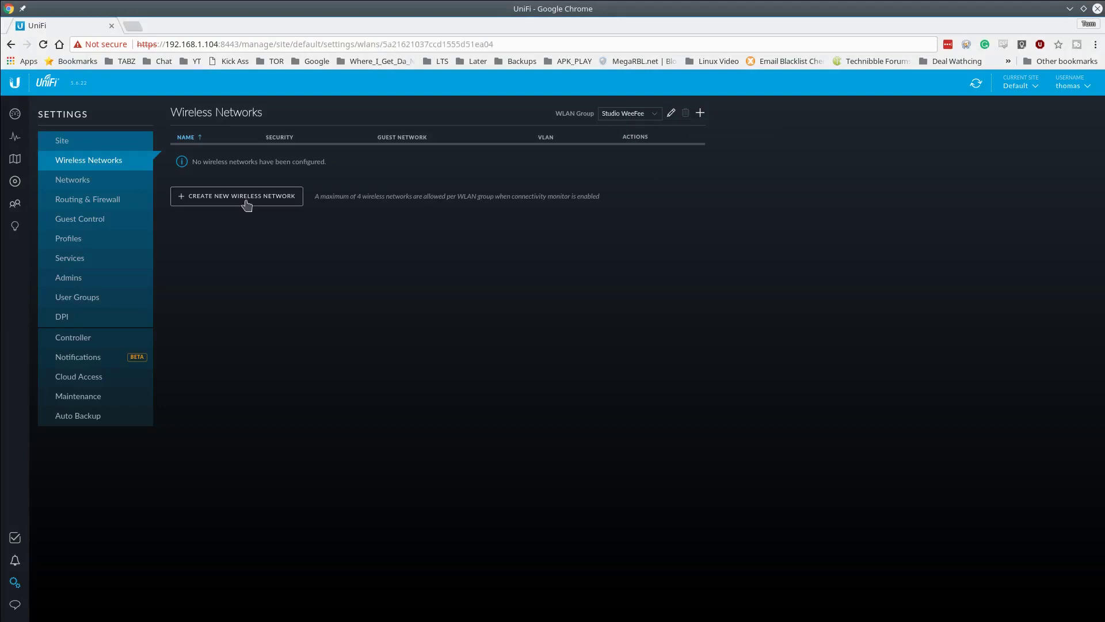
left_click(246, 198)
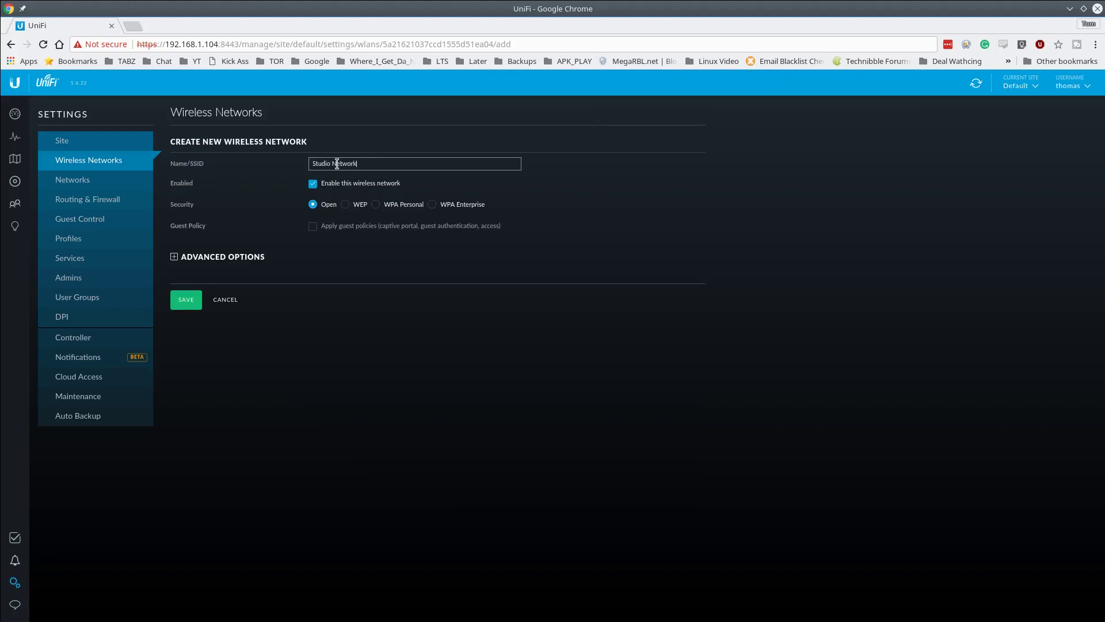
left_click(410, 208)
left_click(411, 209)
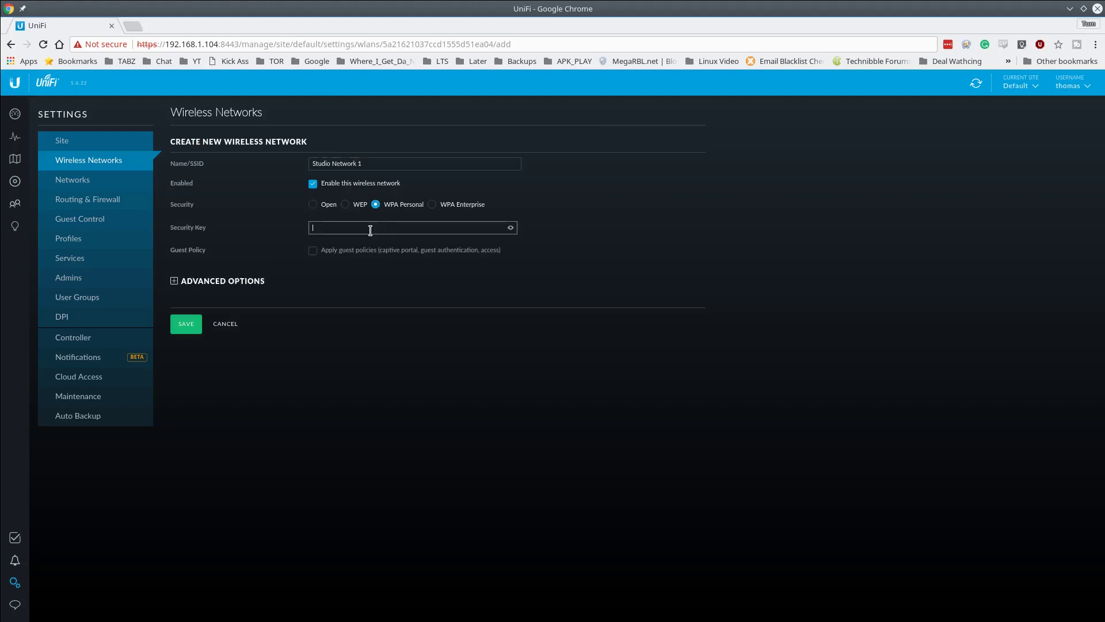
key("ctrl+v")
left_click(515, 230)
- Save the Studio Network 1 wireless network and return to the device list
left_click(248, 281)
scroll(596, 394, "down", 1)
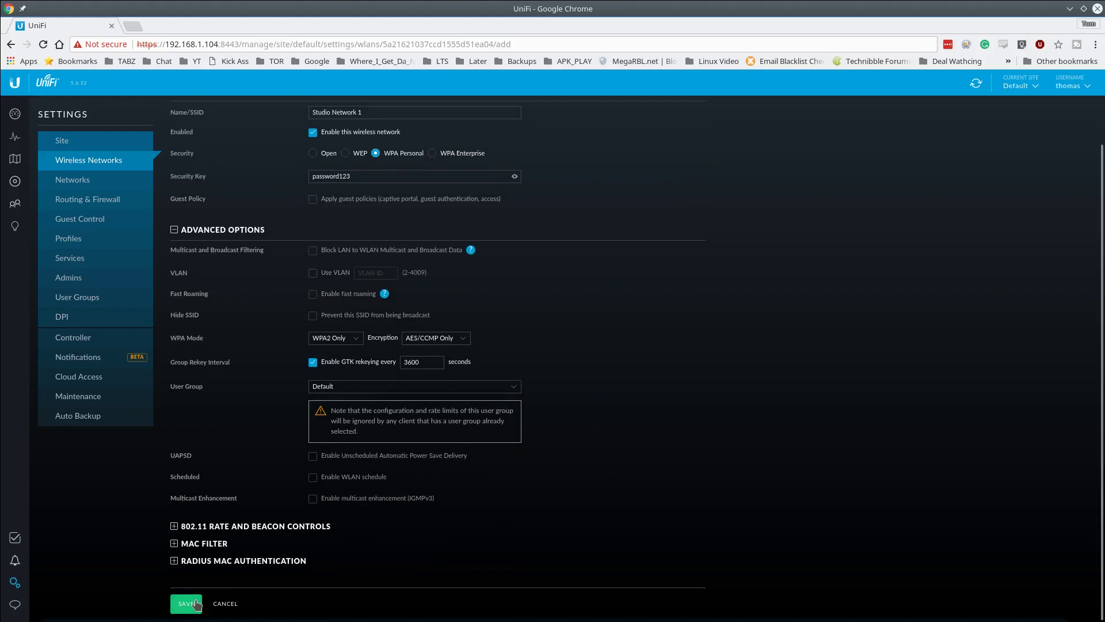
left_click(190, 603)
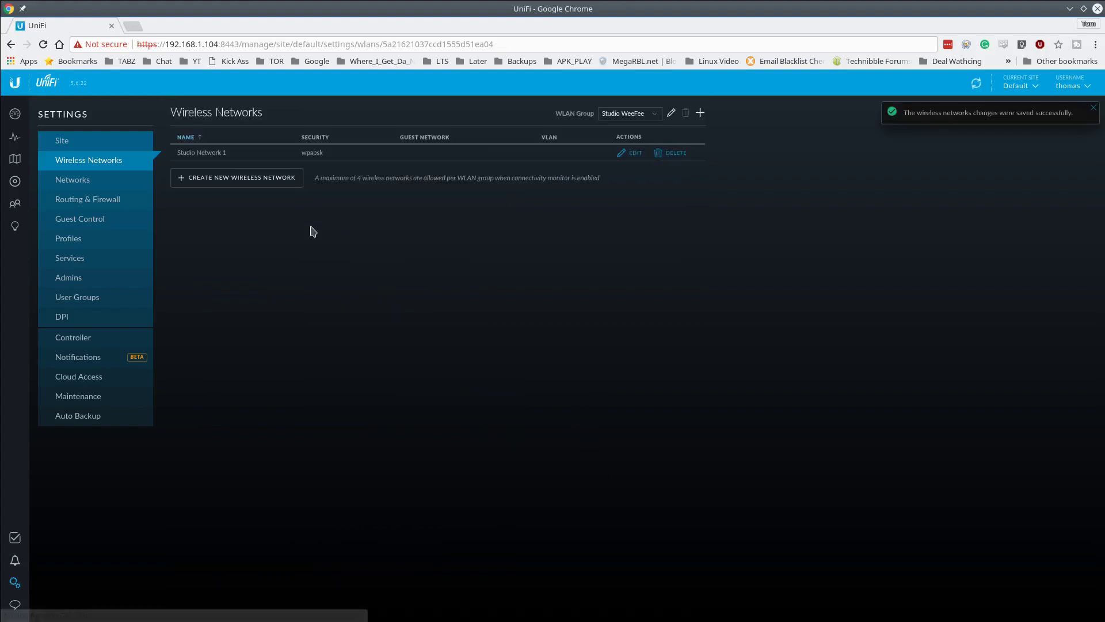
left_click(15, 182)
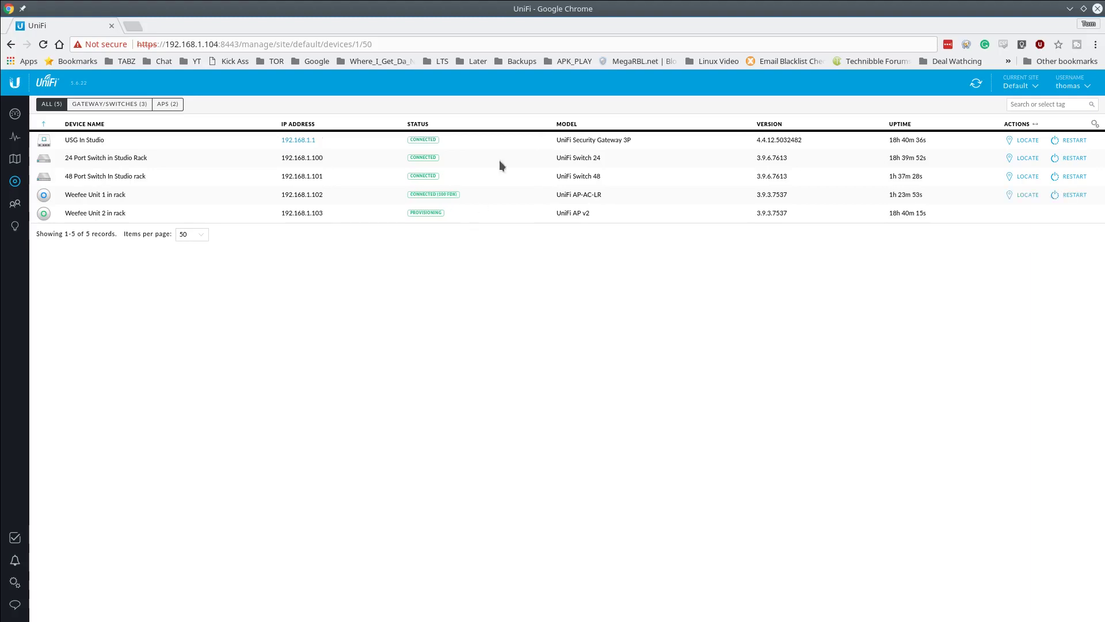
- On the floor plan, toggle 5G then 2G coverage heatmaps around both Weefee units and pan to inspect
left_click(16, 160)
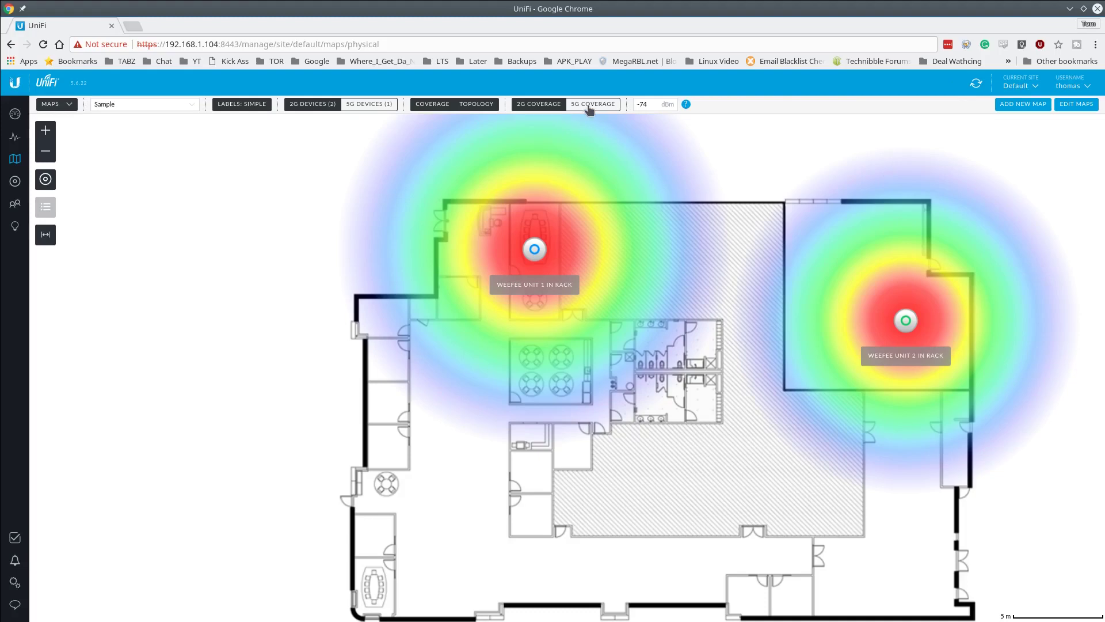
left_click(589, 106)
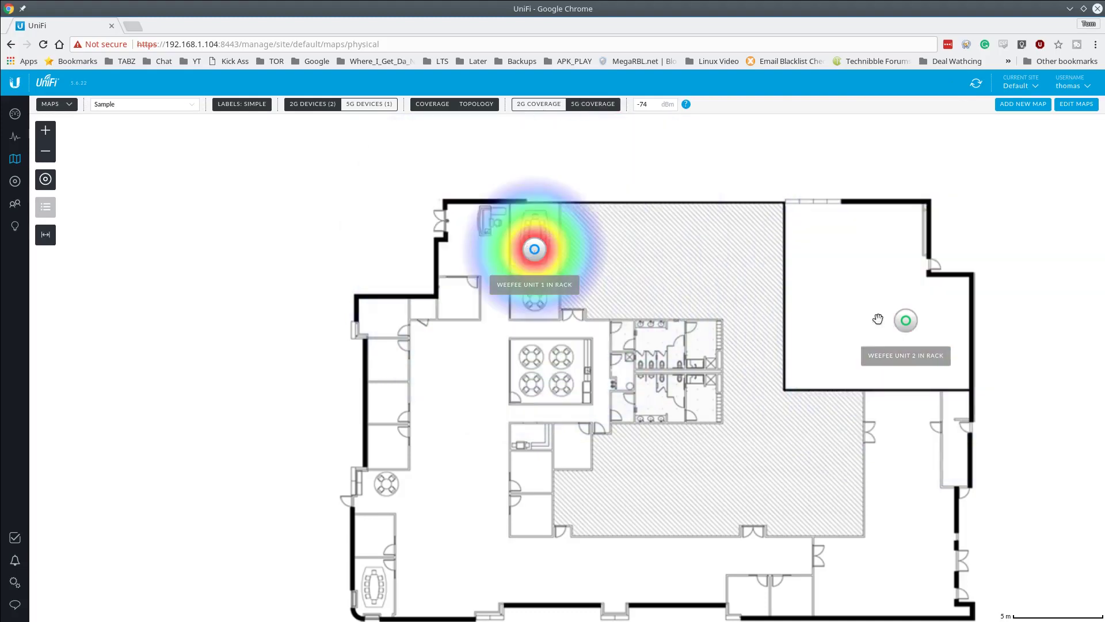
left_click(540, 104)
left_click_drag(720, 347, 720, 395)
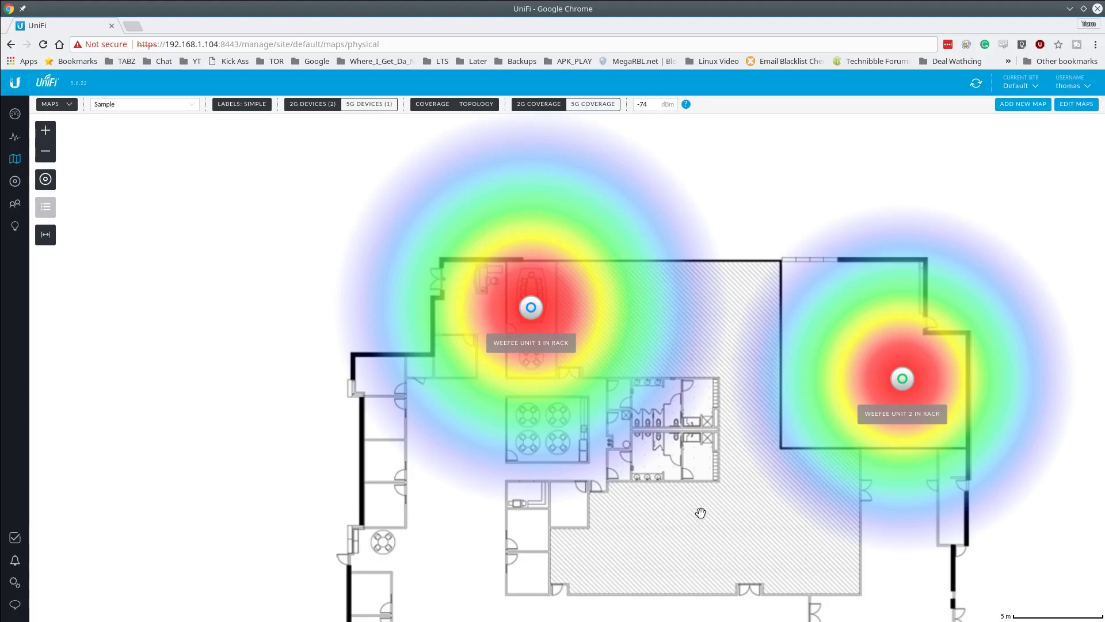
left_click_drag(696, 511, 710, 492)
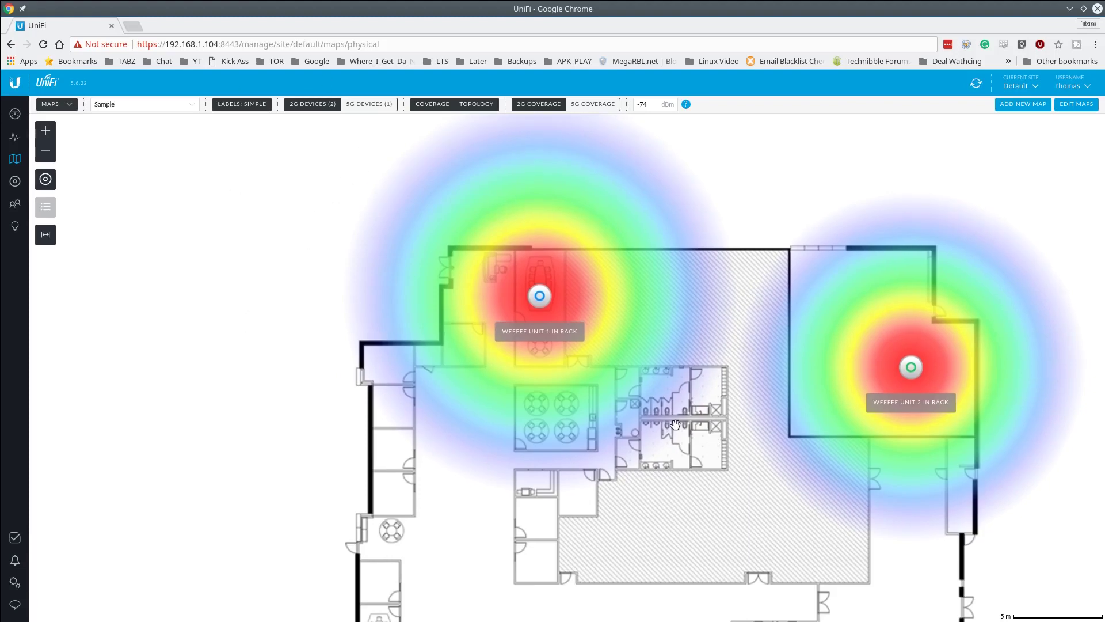
left_click_drag(512, 400, 480, 358)
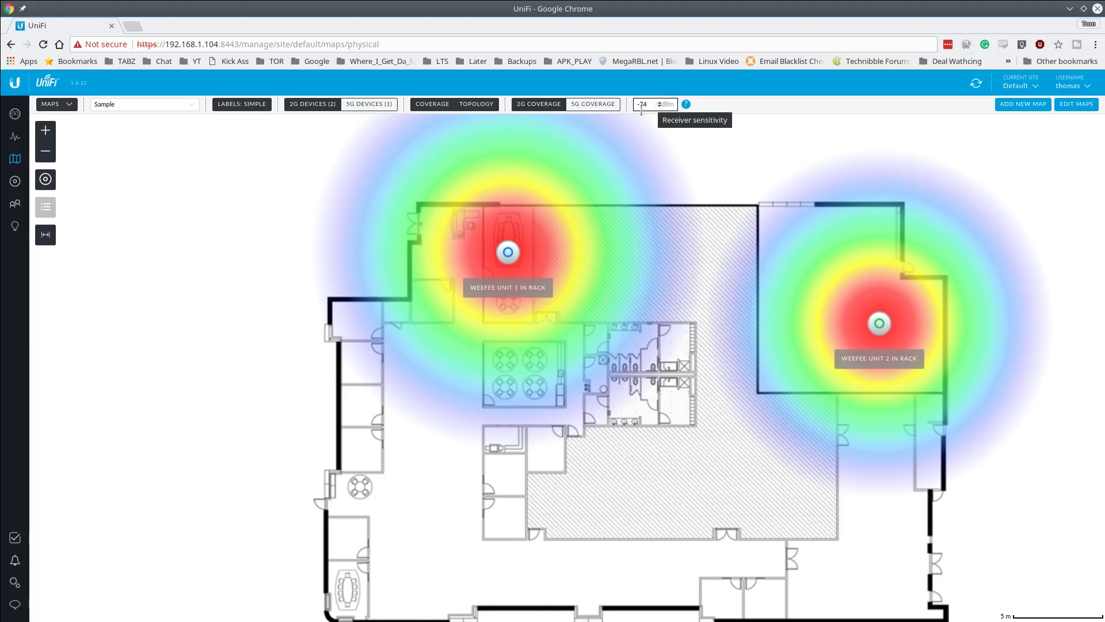
left_click_drag(618, 495, 624, 432)
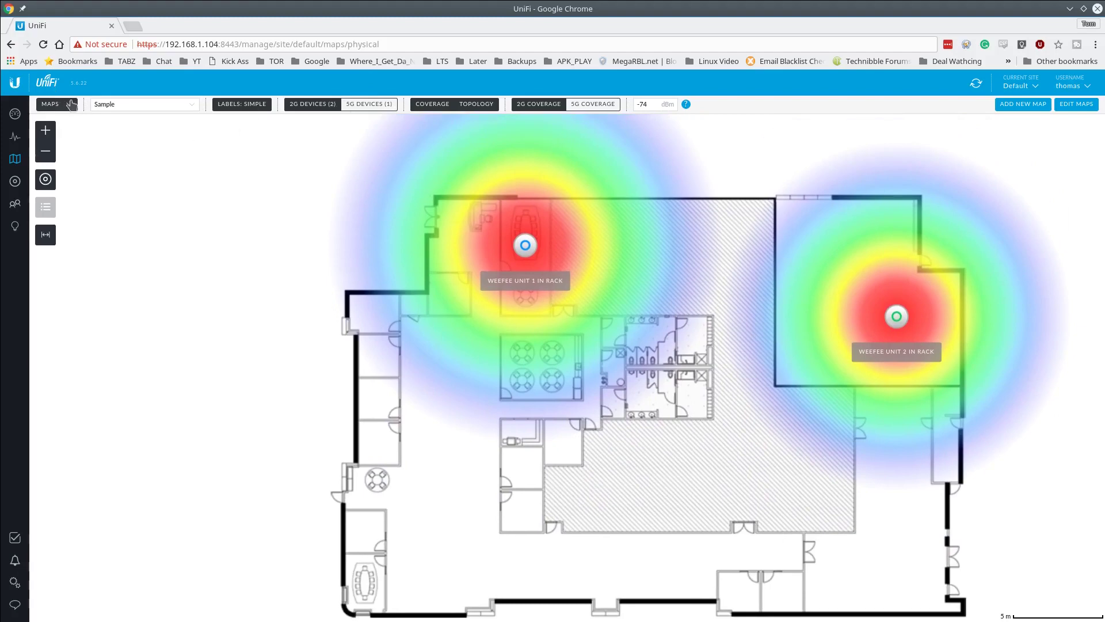
left_click(68, 107)
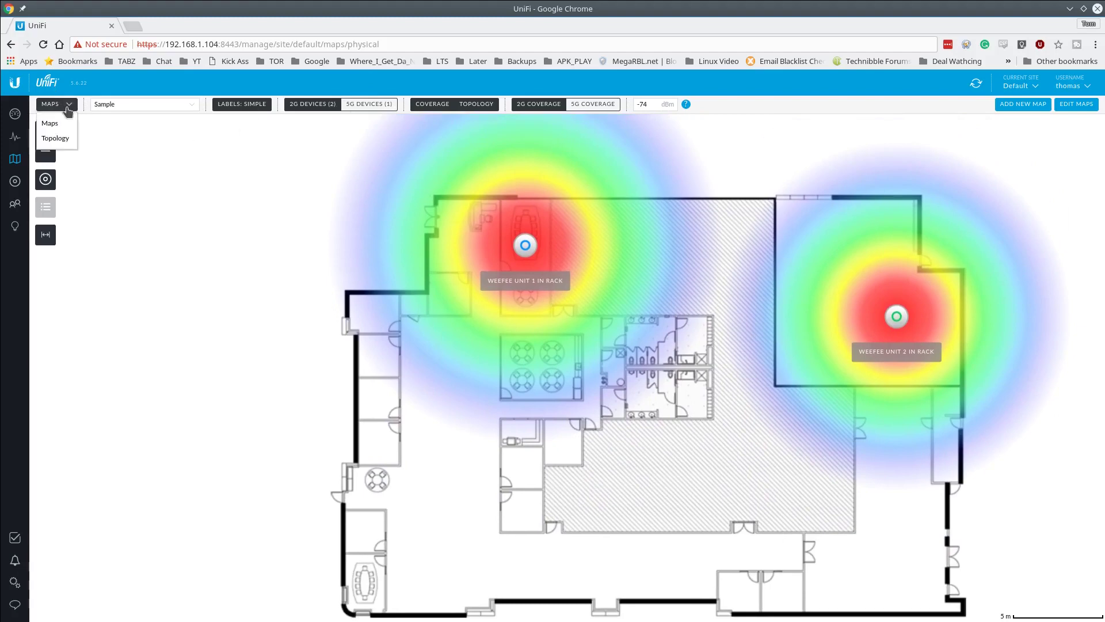
- Switch to the topology diagram, zoom in, and show the connected clients
left_click(57, 140)
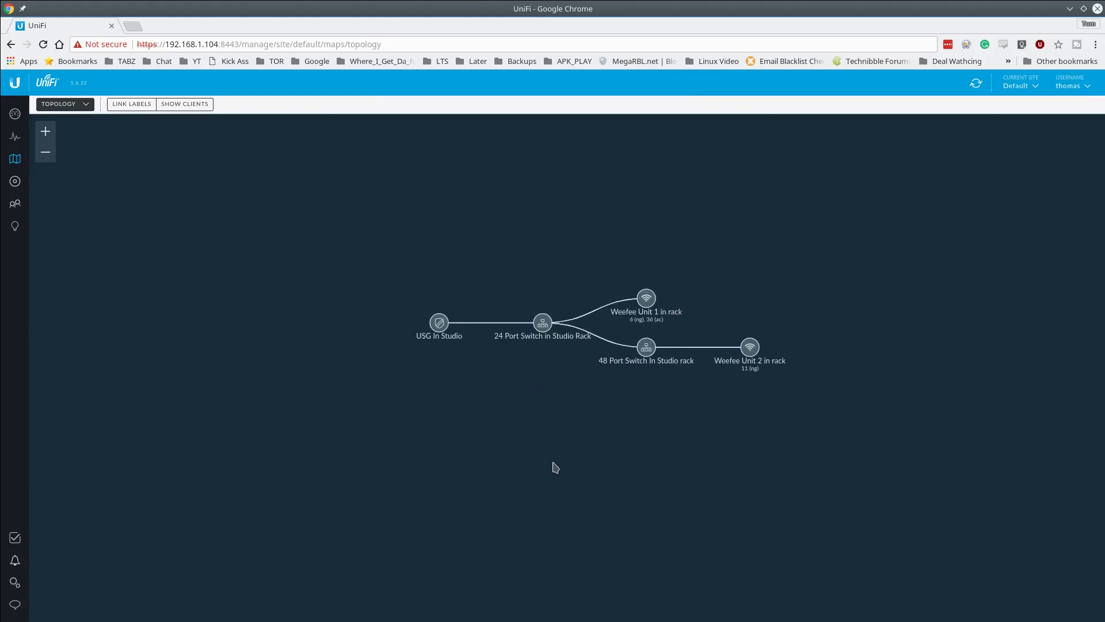
scroll(572, 417, "up", 2)
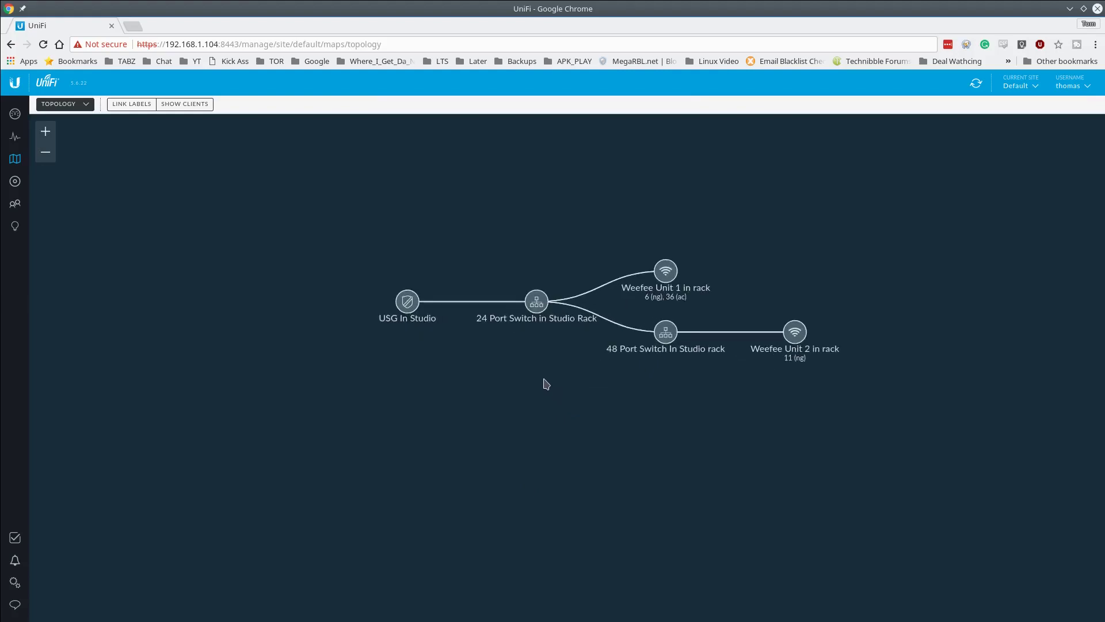
left_click_drag(545, 382, 489, 468)
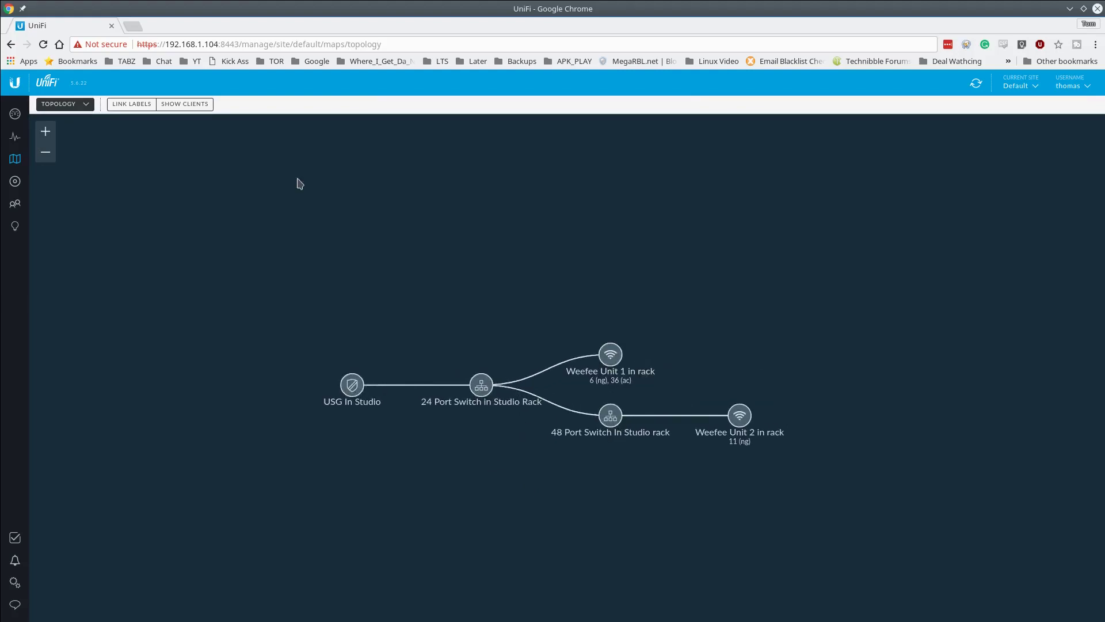
left_click(181, 105)
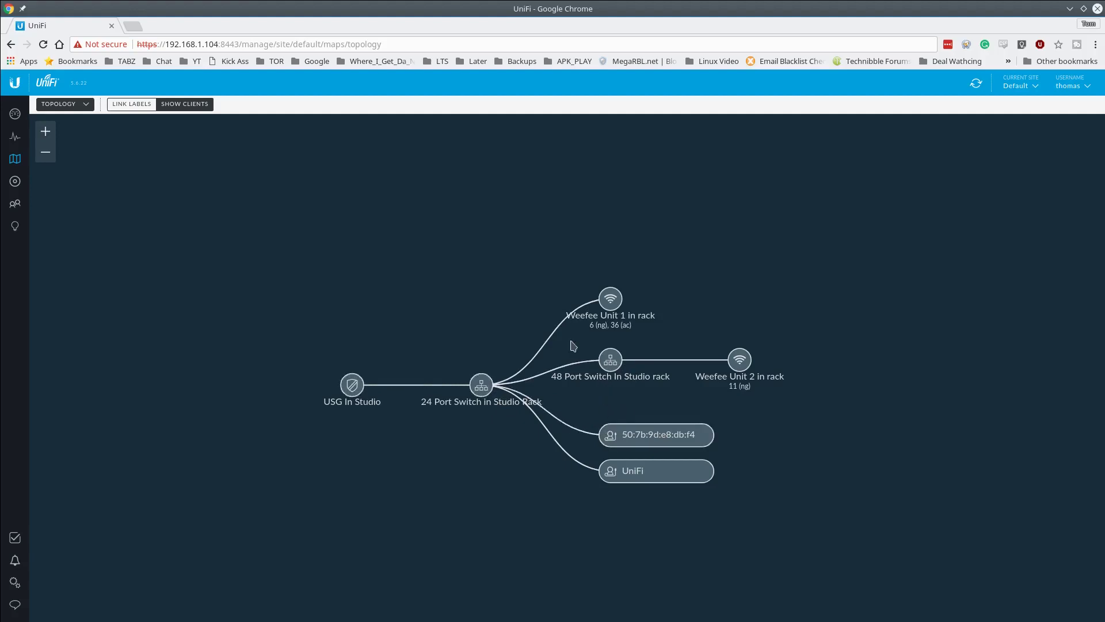
- Collapse and re-expand the 24 Port Switch and 48 Port Switch branches
left_click(481, 389)
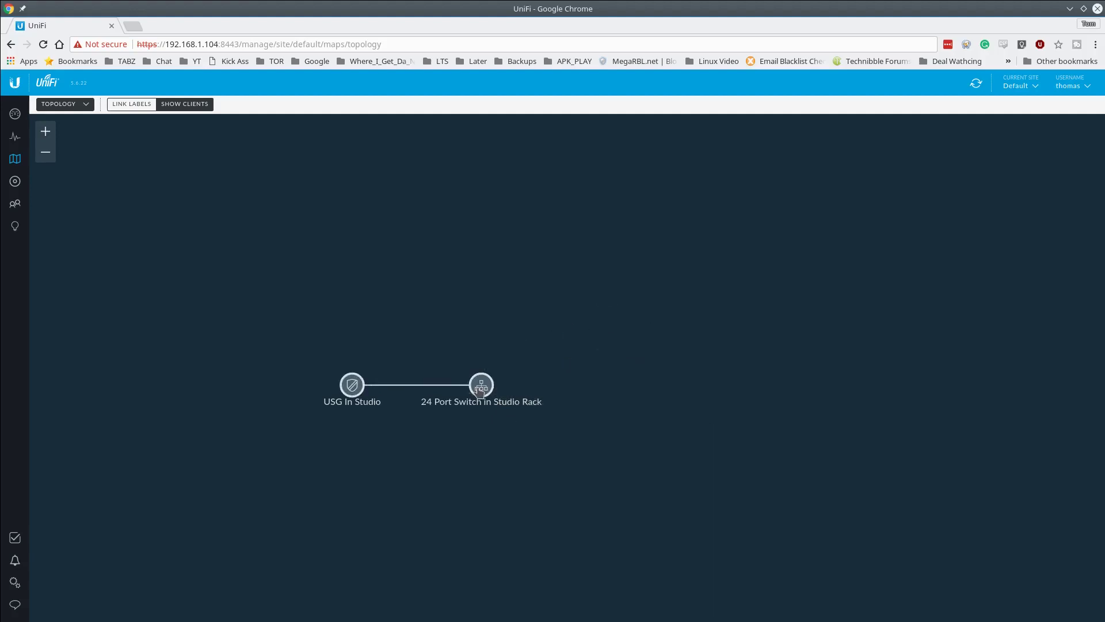
left_click(481, 392)
left_click(614, 368)
left_click(614, 369)
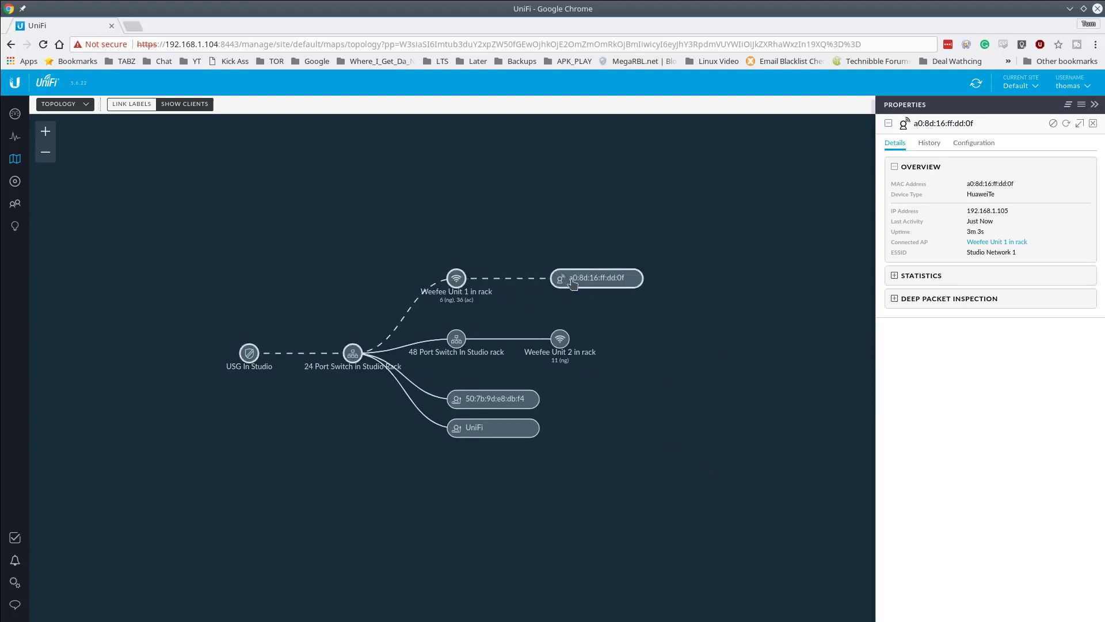
- In the client list, expand the client's traffic and DPI stats, then view its empty connection history
mouse_move(576, 279)
left_mouse_down()
mouse_move(551, 243)
mouse_move(557, 271)
left_mouse_up()
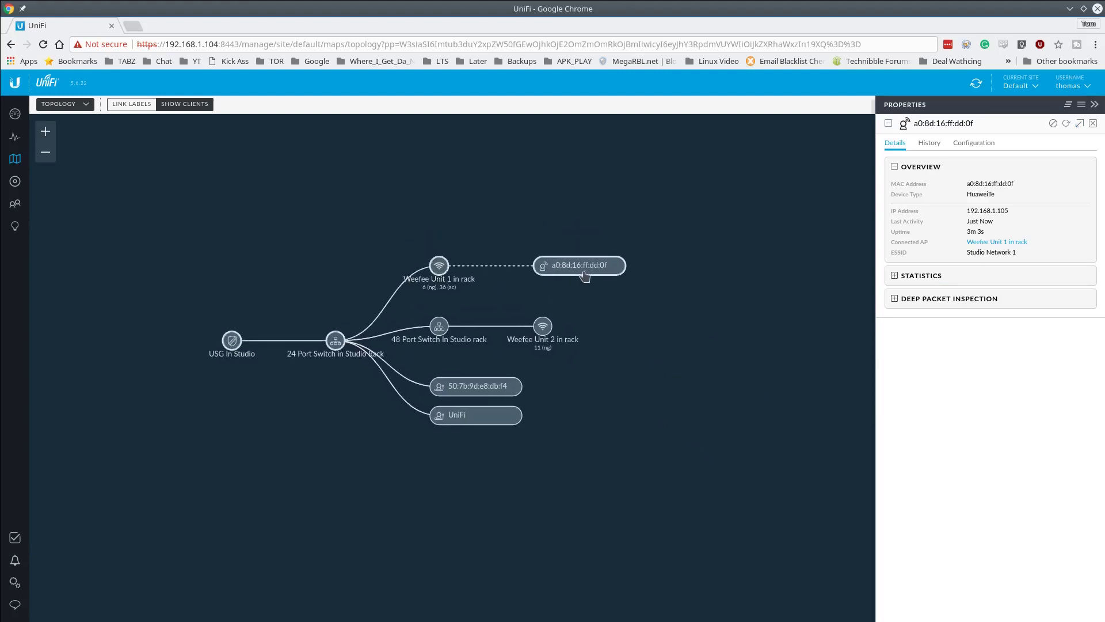
left_click(14, 207)
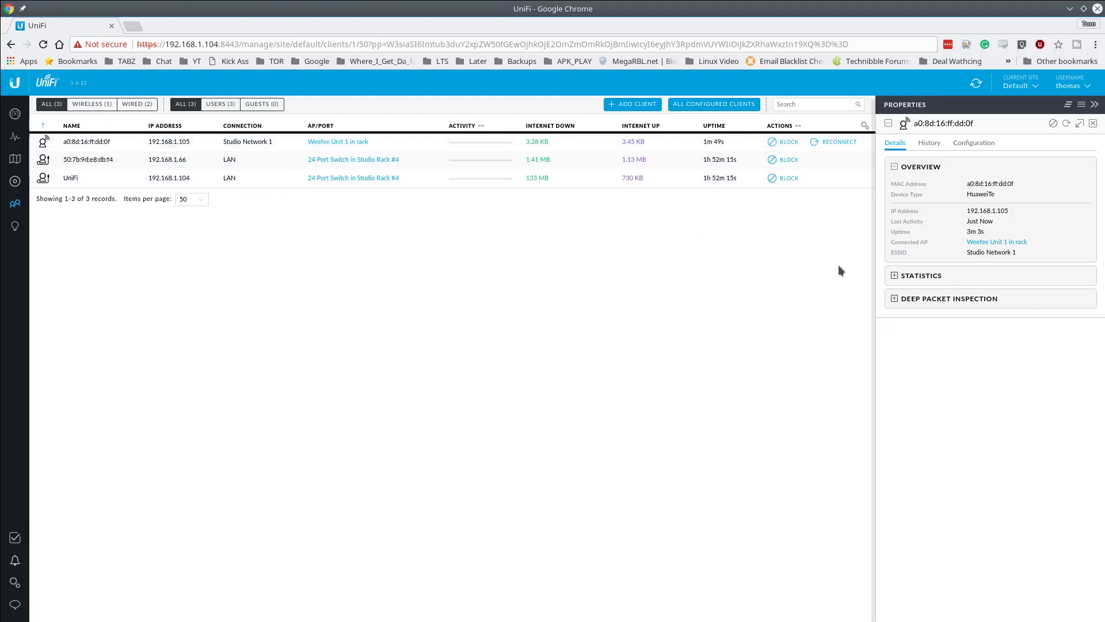
left_click(930, 278)
left_click(927, 320)
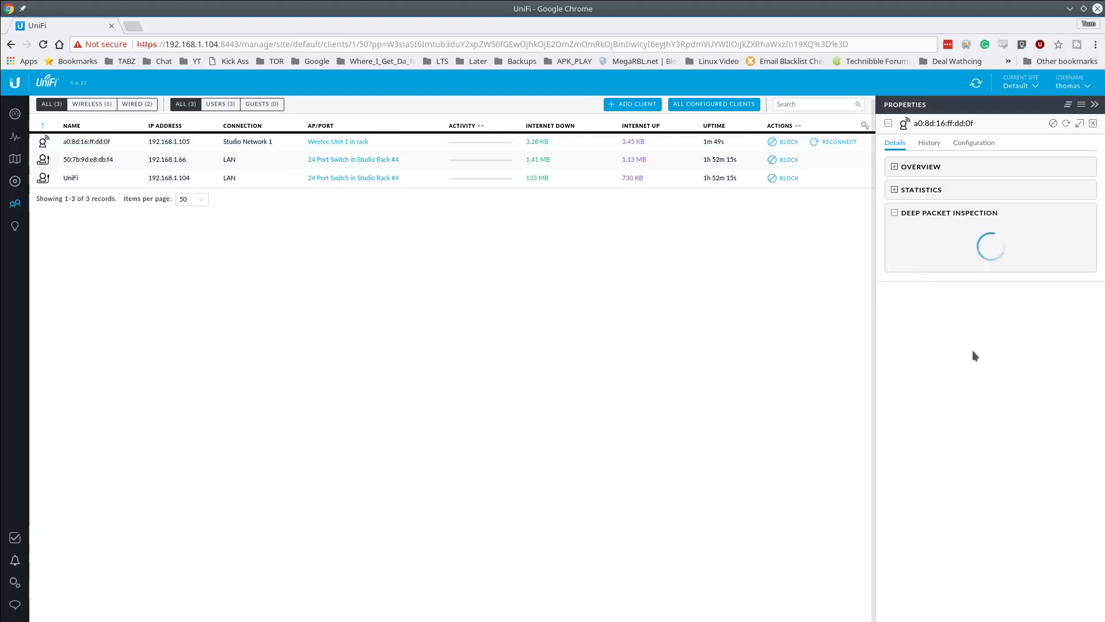
left_click(929, 143)
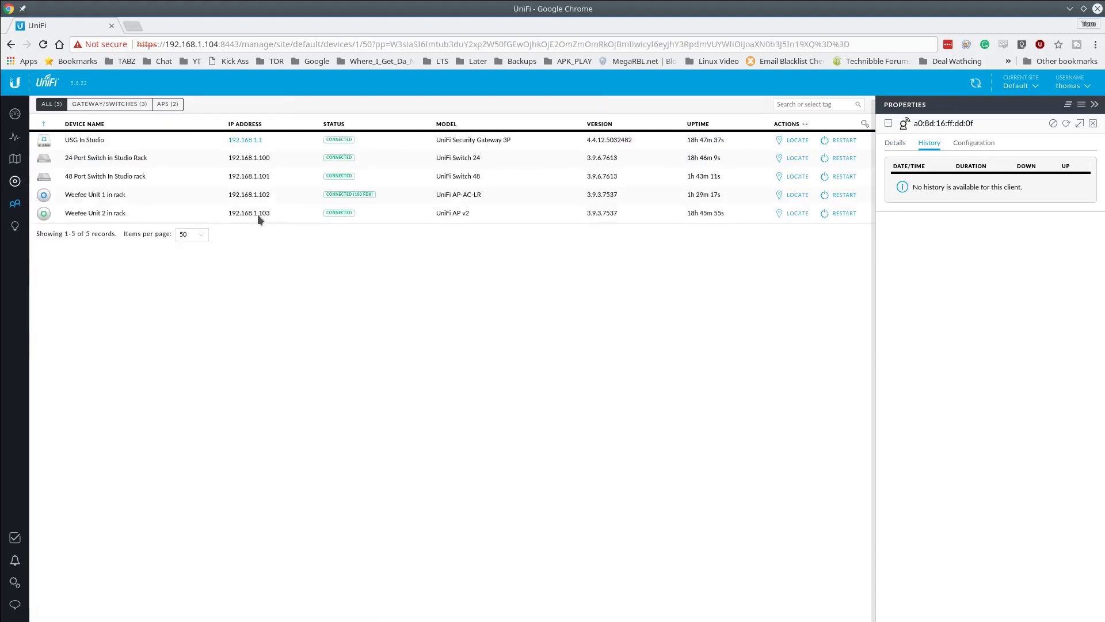
- Go back to the map and switch it to the topology view
left_click(15, 161)
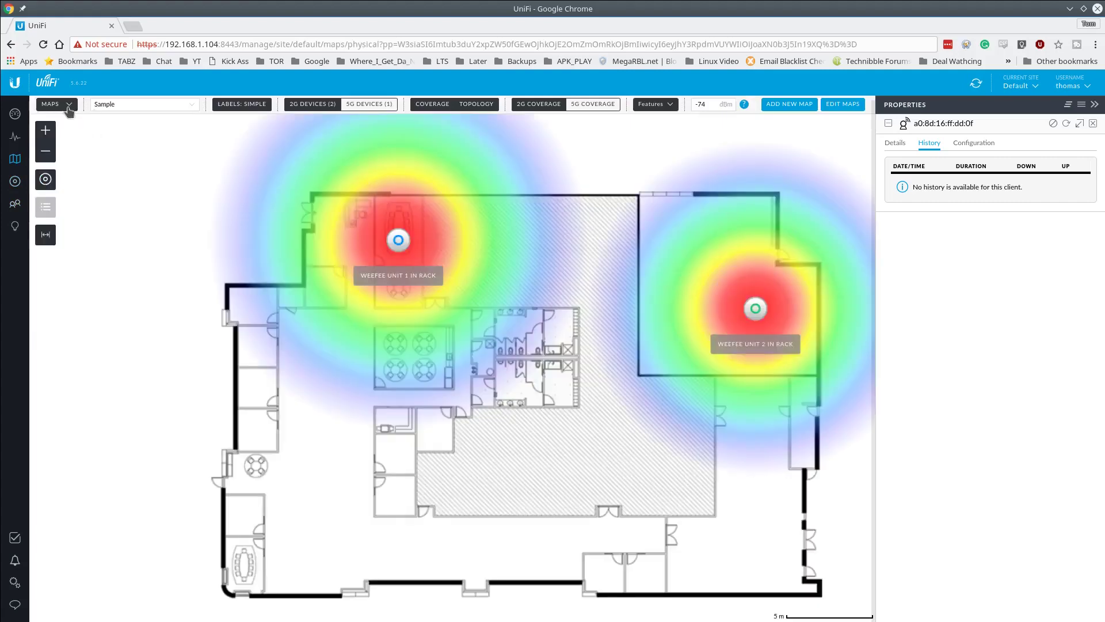
left_click(57, 104)
left_click(56, 139)
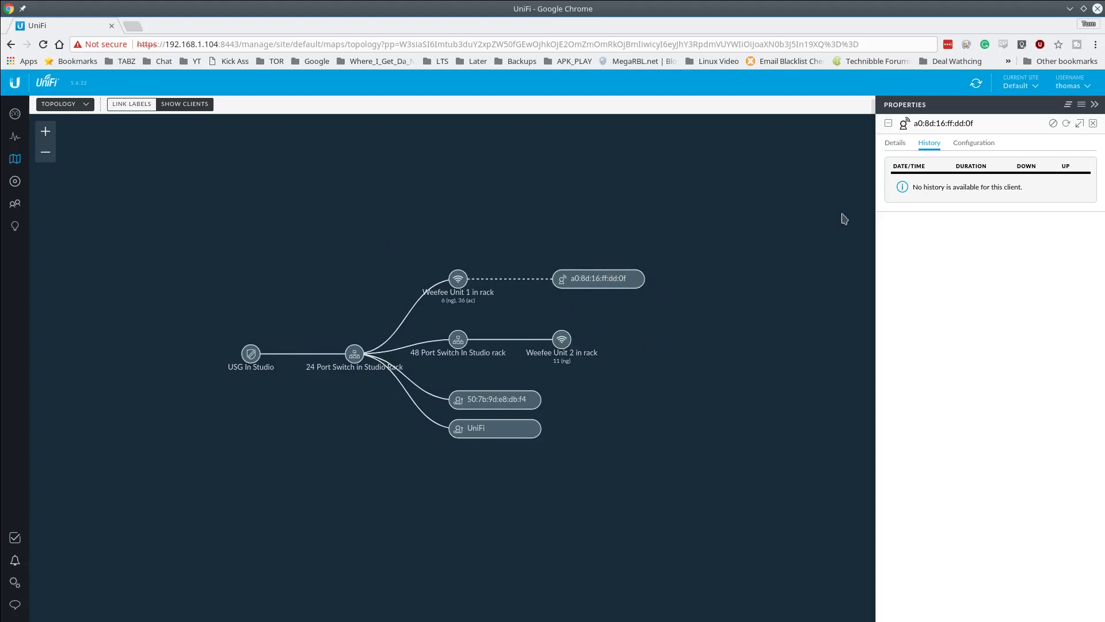
- Open client 50:7b:9d:e8:db:f4's properties as a floating window moved to the map centre
left_click(498, 403)
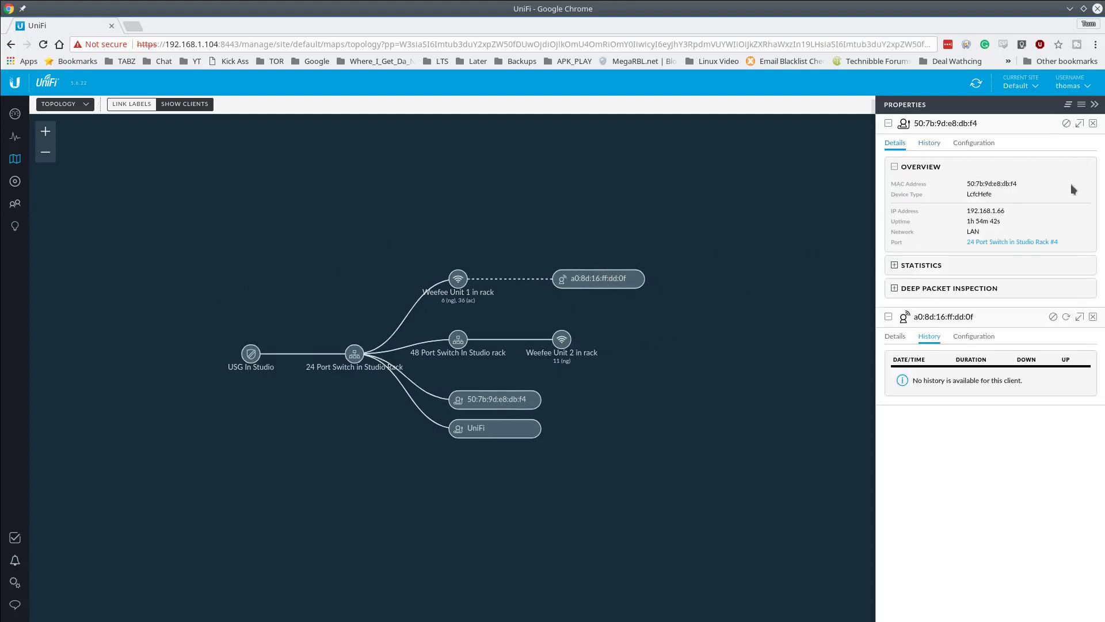
left_click(1093, 123)
left_click(1095, 124)
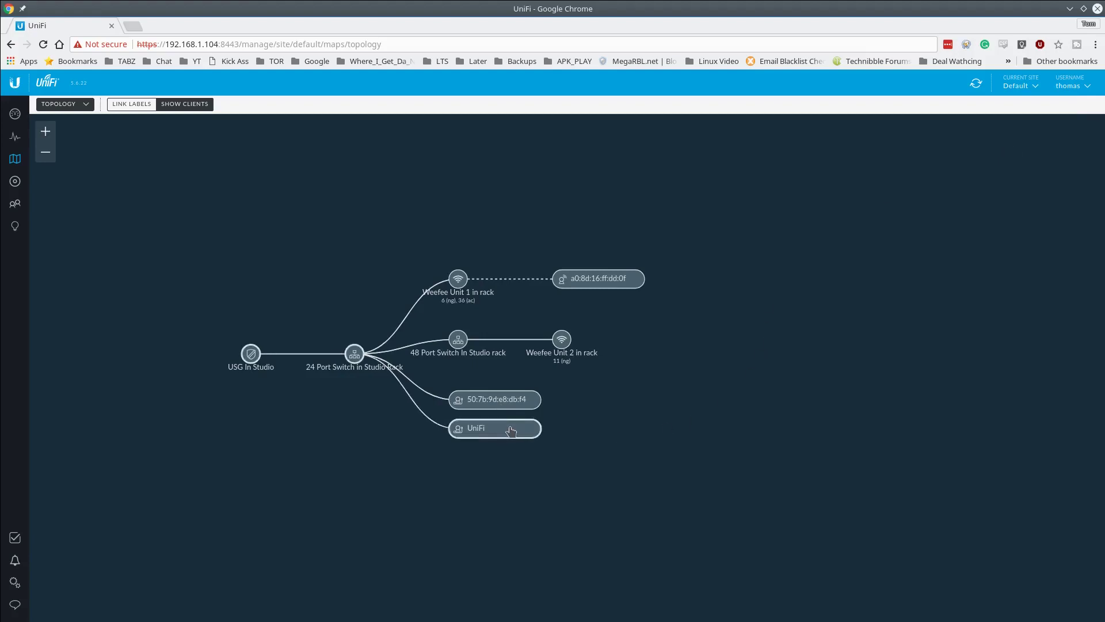
left_click(494, 405)
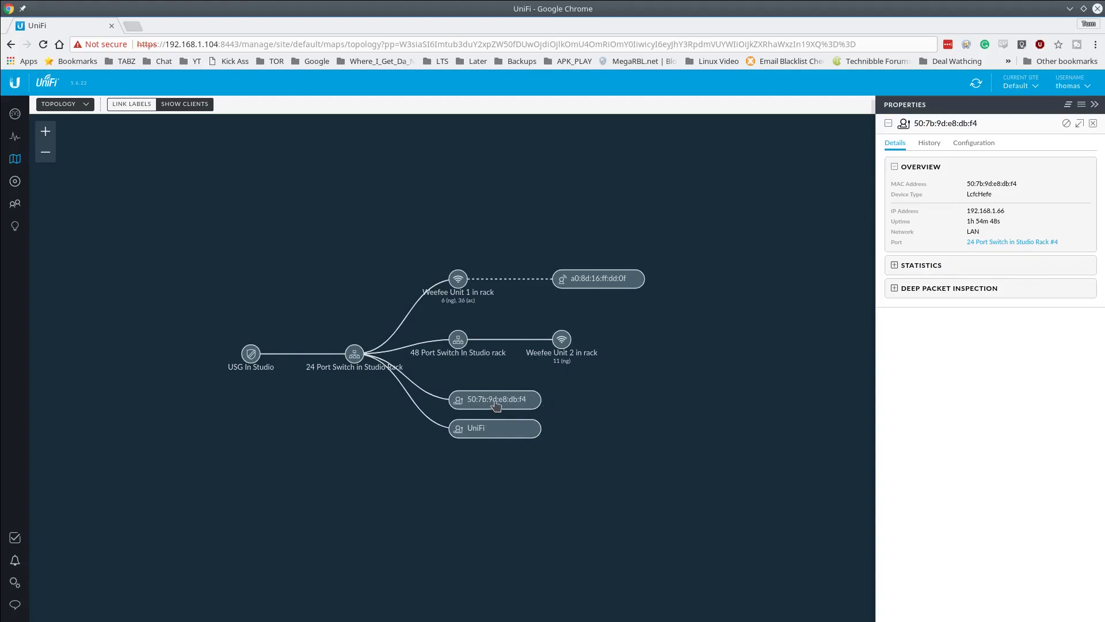
left_click(1079, 124)
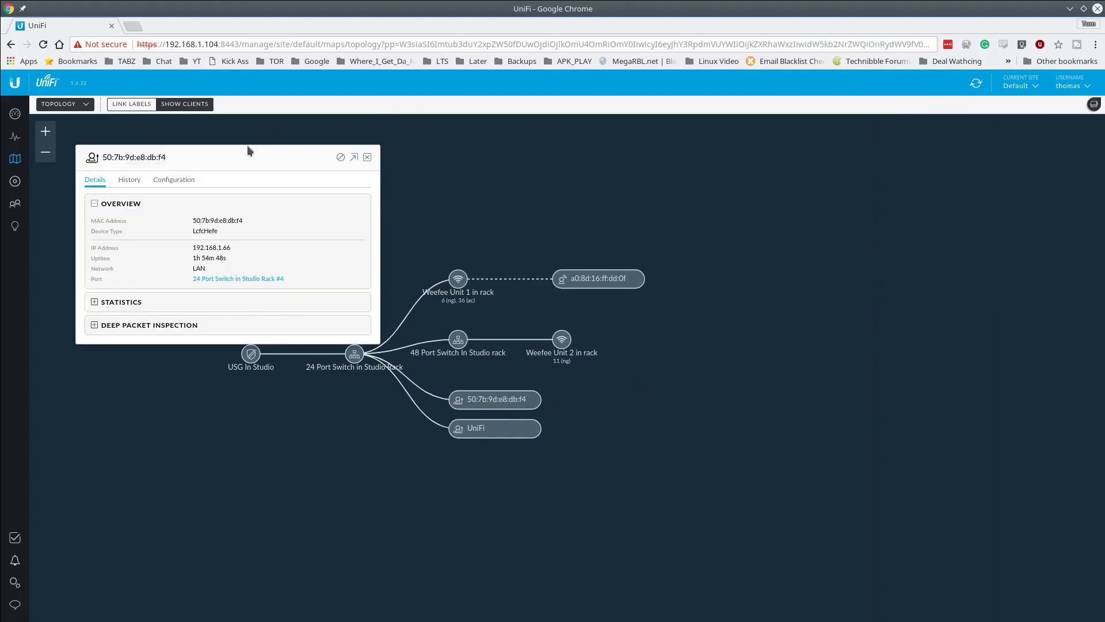
left_click_drag(240, 165, 565, 163)
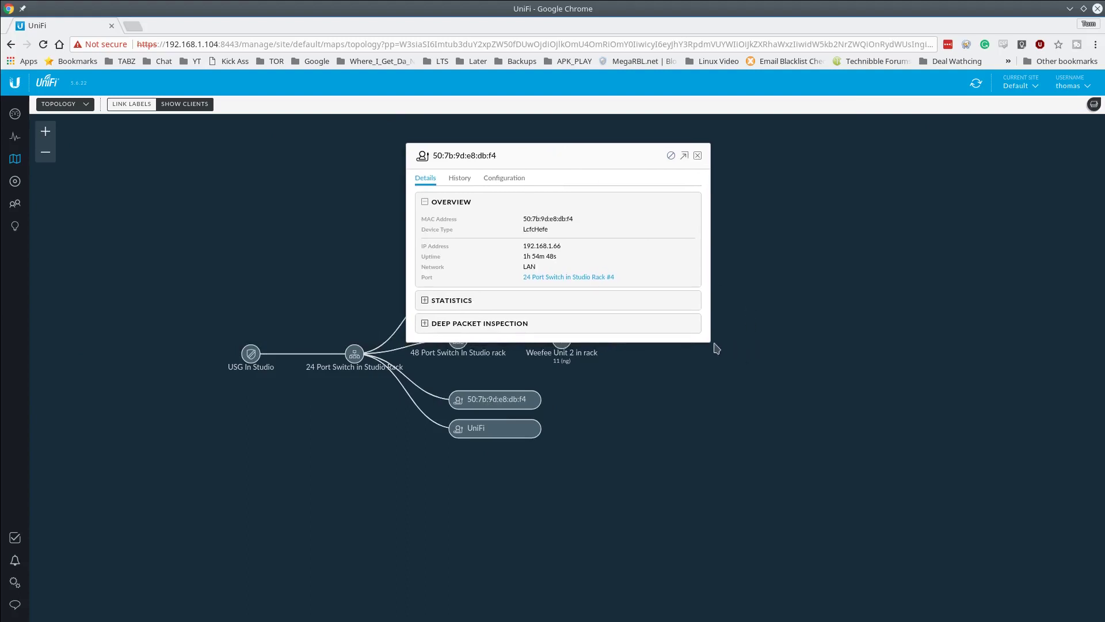
- Review the client's DPI, traffic and history, then open its Configuration tab to edit the alias
left_click(459, 323)
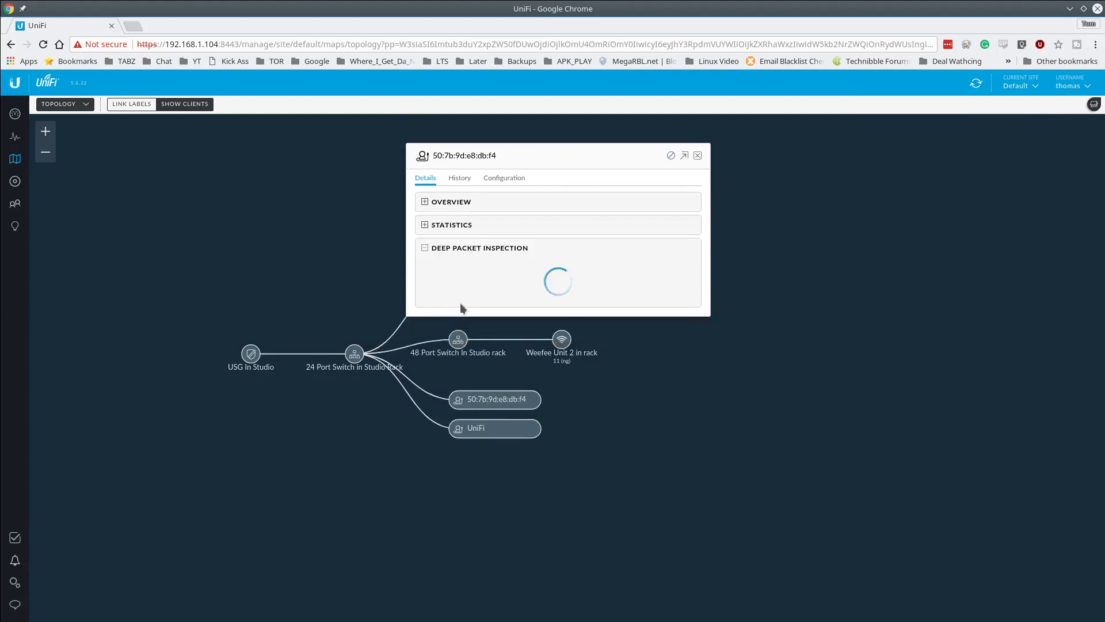
left_click(461, 230)
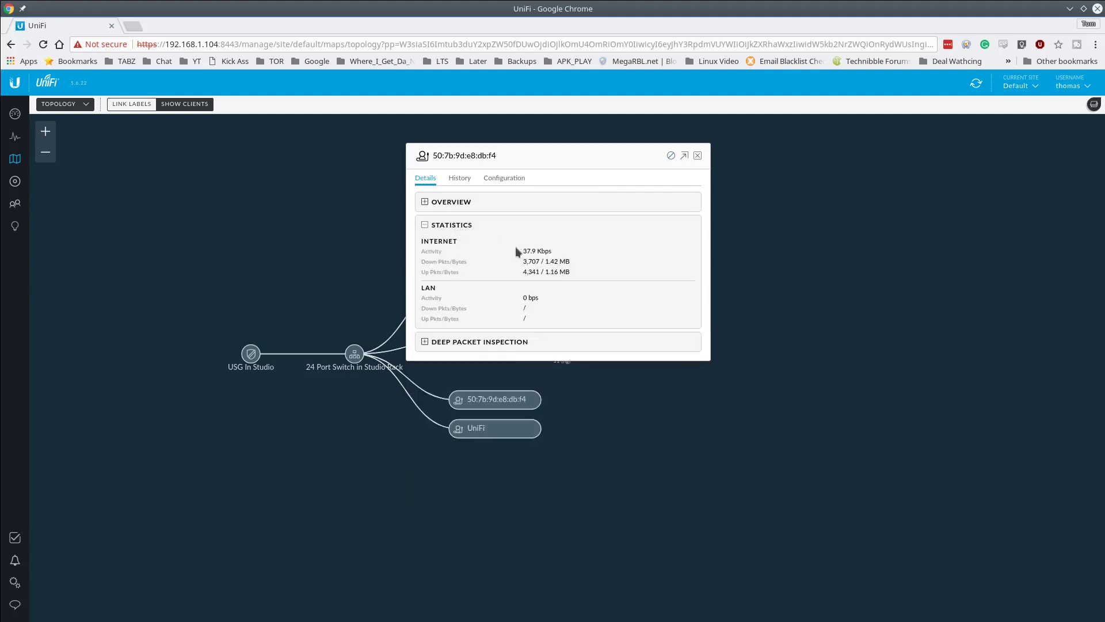
left_click(460, 178)
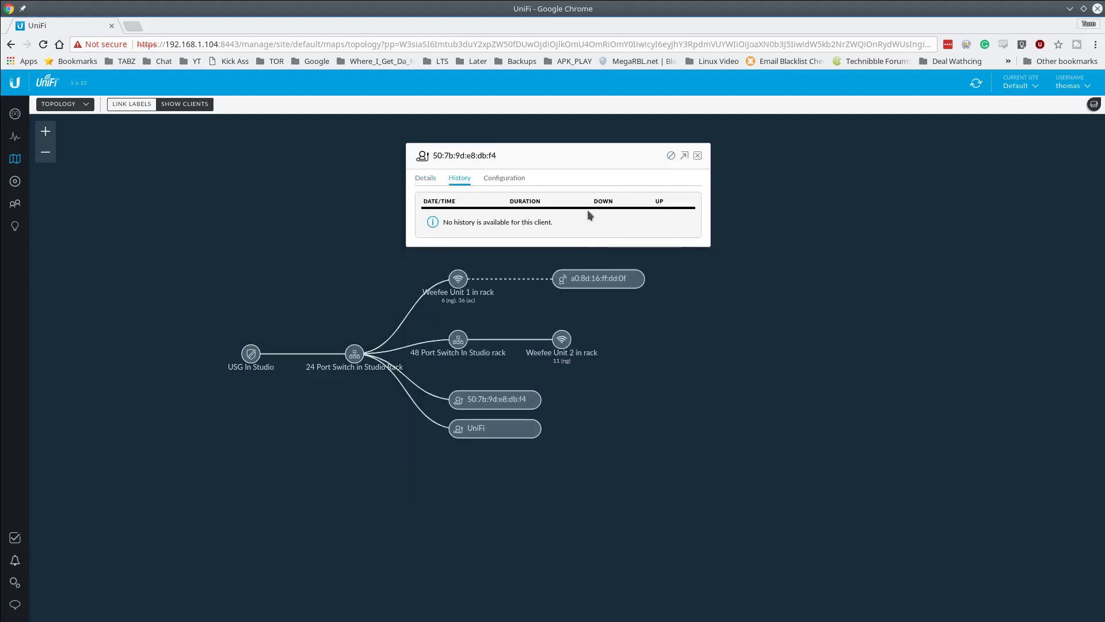
left_click(504, 180)
left_click(480, 234)
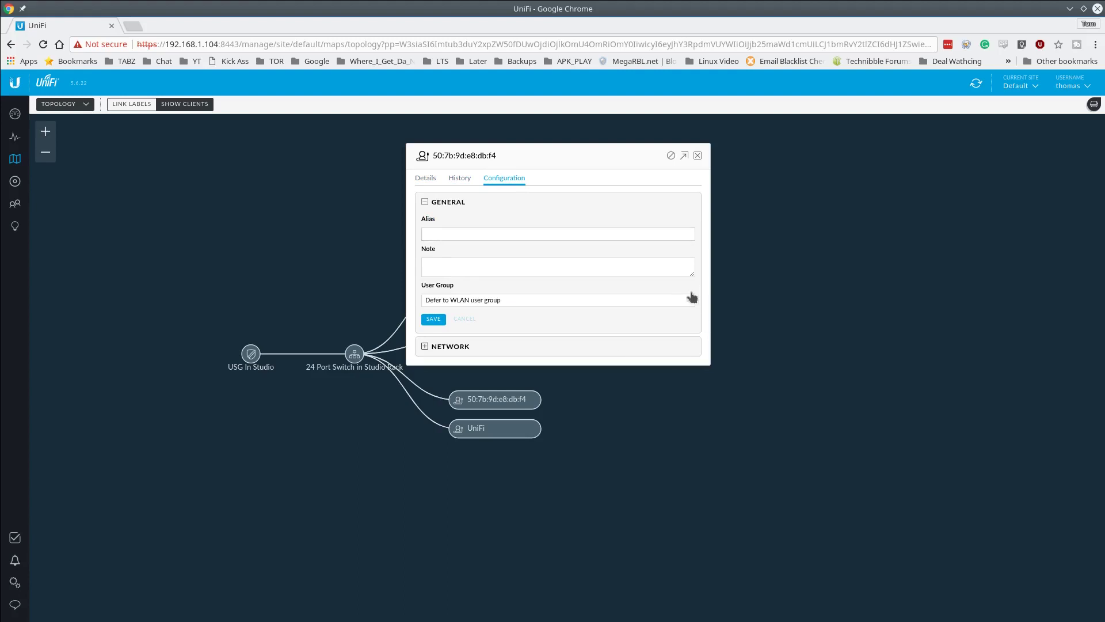
- Enable a fixed IP of 192.168.1.249 on the LAN network for the client and save
left_click(425, 347)
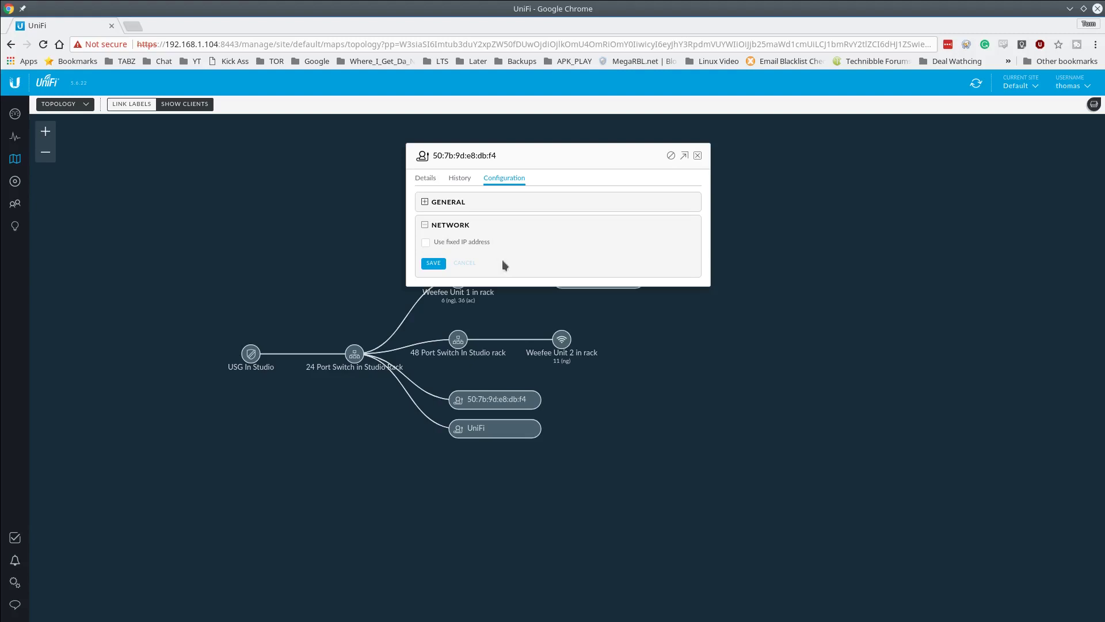
left_click(468, 243)
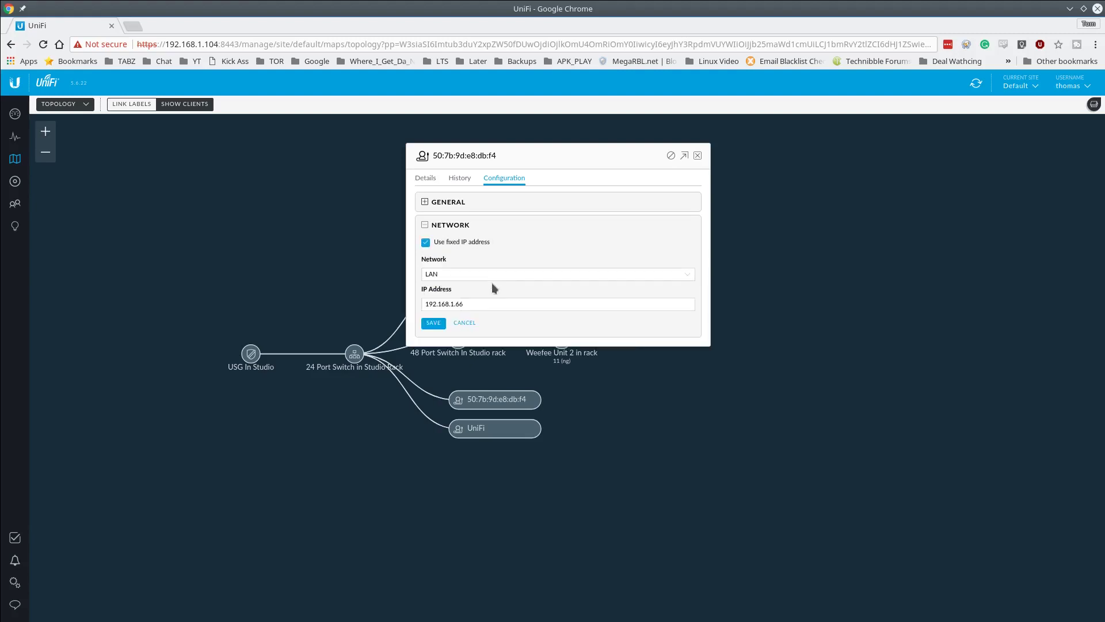
left_click(507, 304)
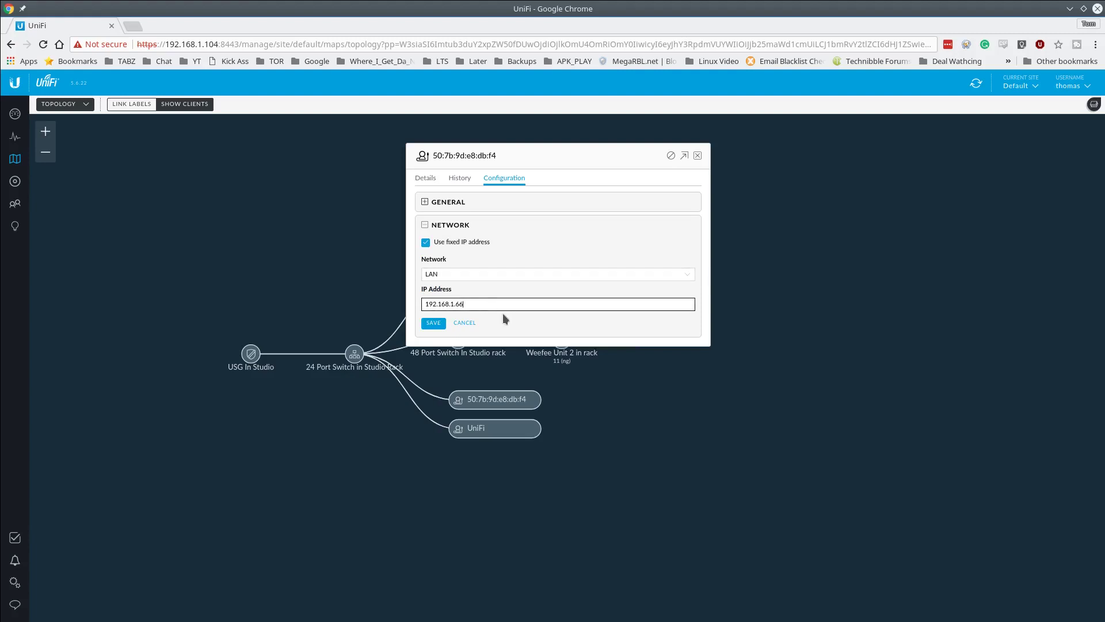
key("BackSpace")
key("BackSpace")
type("24")
left_click(429, 324)
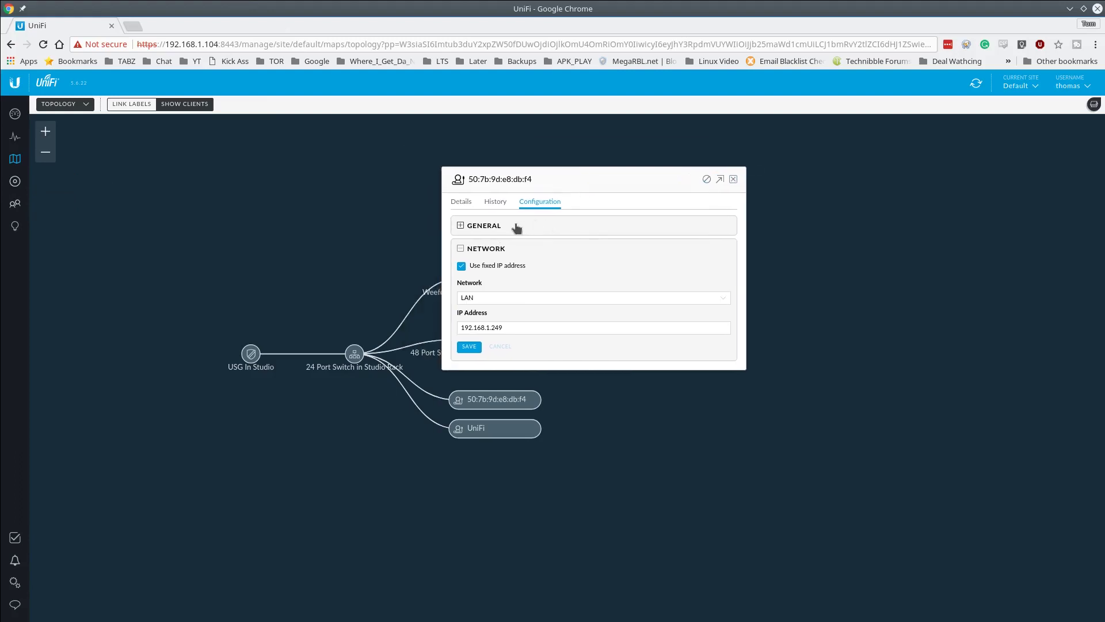
- Give wired client 50:7b:9d:e8:db:f4 an alias naming its owner's laptop and a descriptive note, and save
left_click(481, 226)
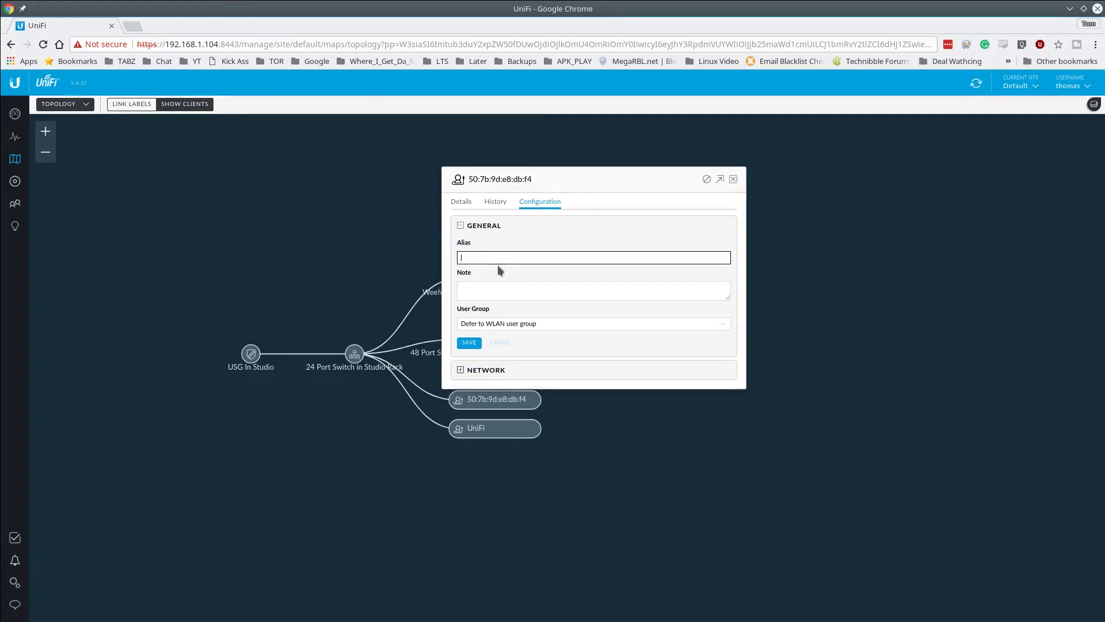
type("Toms Laptop")
left_click(501, 287)
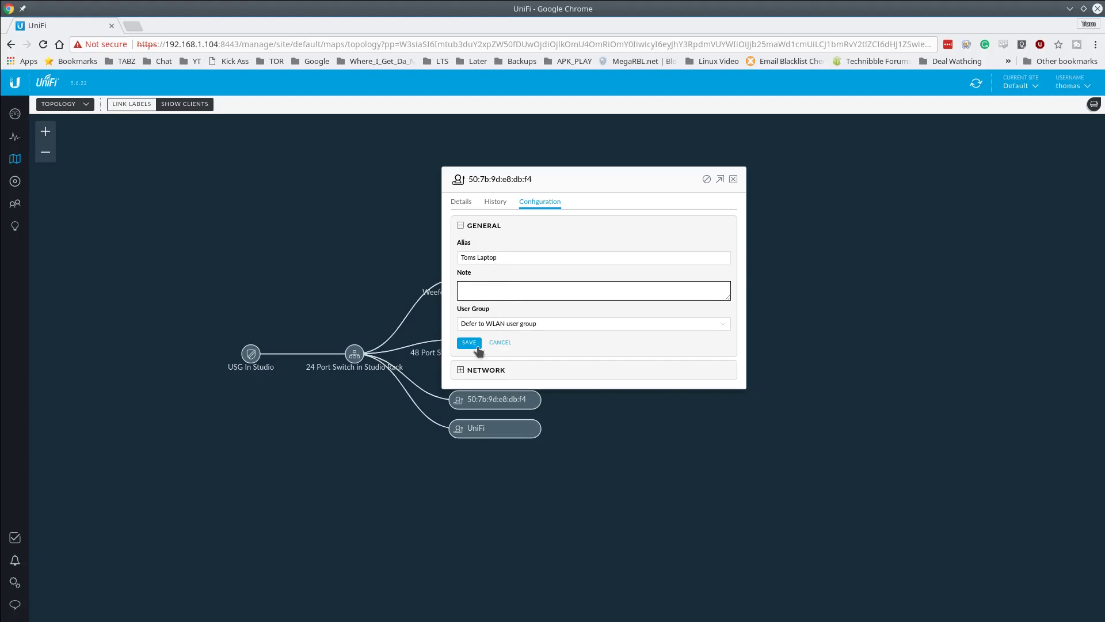
type("This is Toms Thnkpad")
left_click(471, 344)
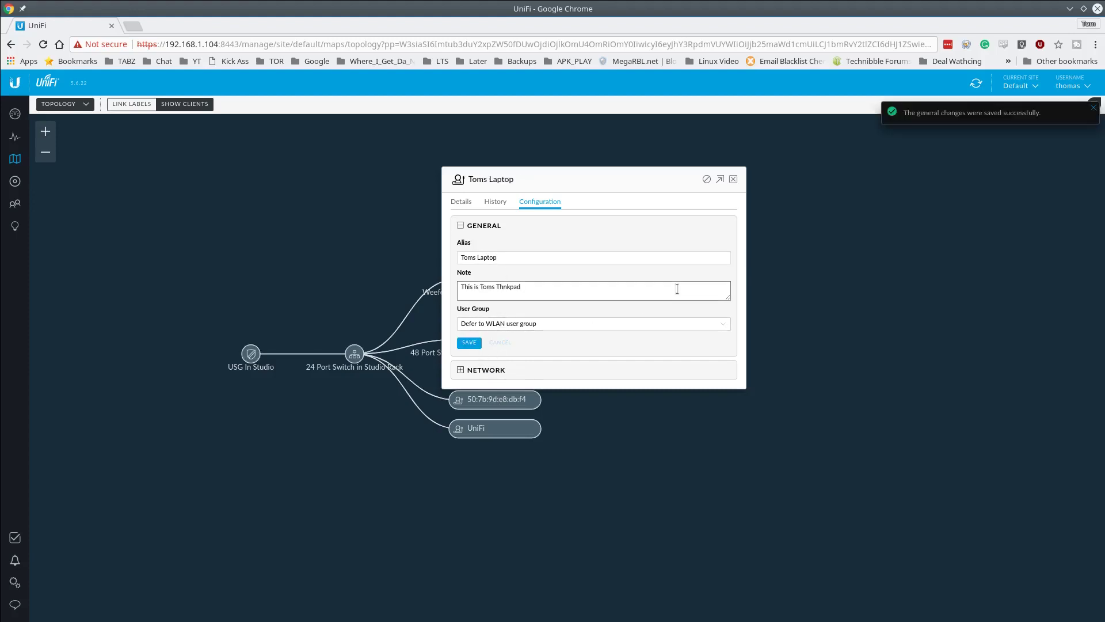
- Close the client window, refresh the controller data, and show the Clients list
left_click(734, 180)
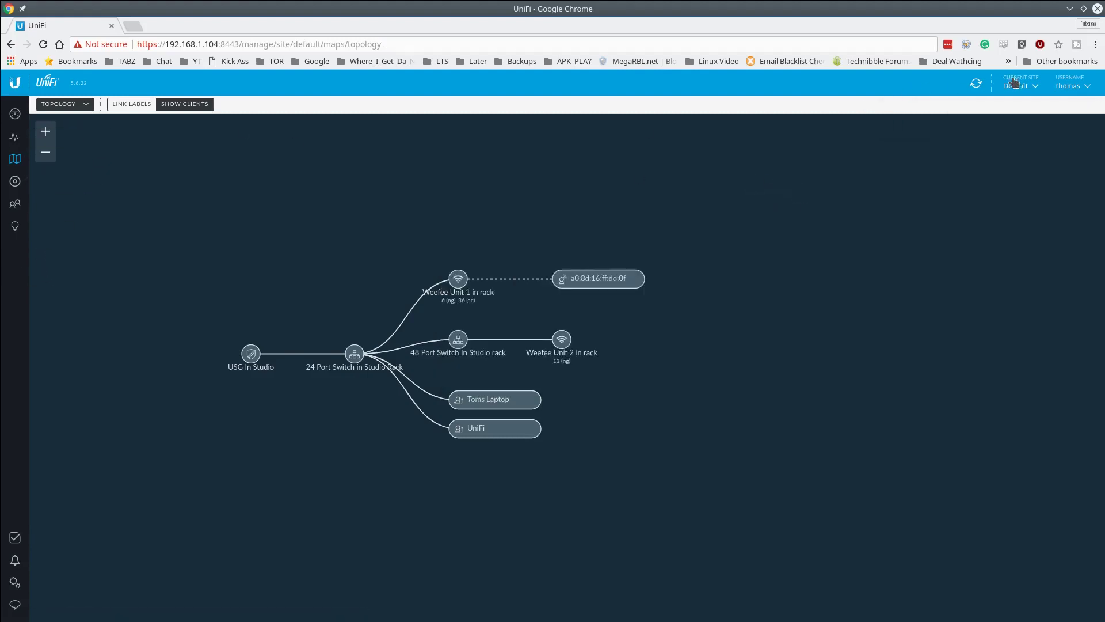
left_click(977, 85)
left_click(25, 208)
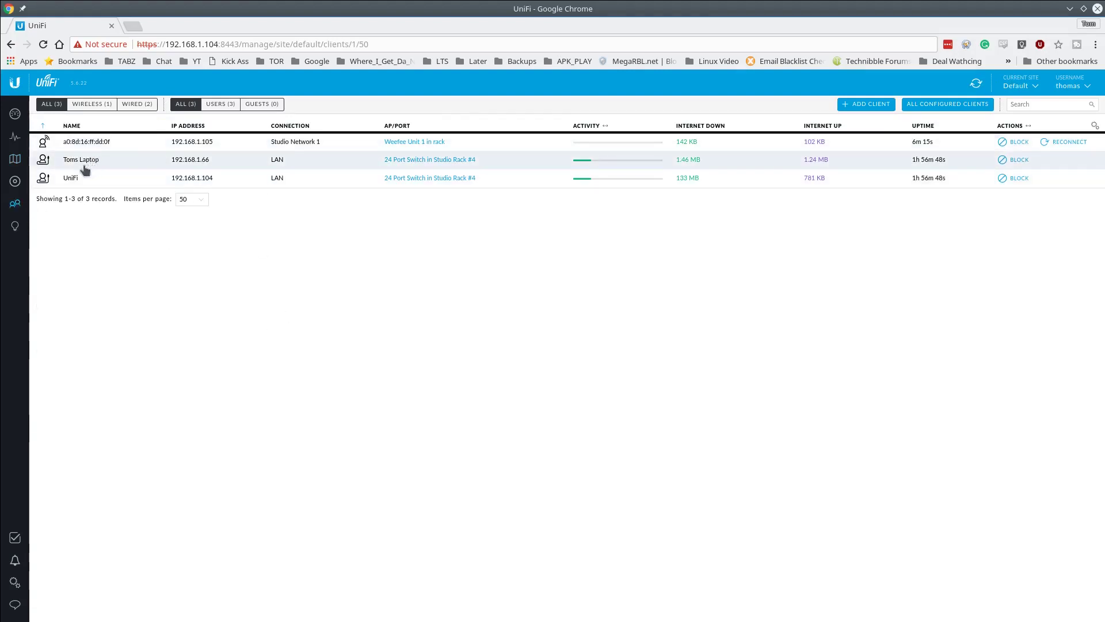
mouse_move(92, 167)
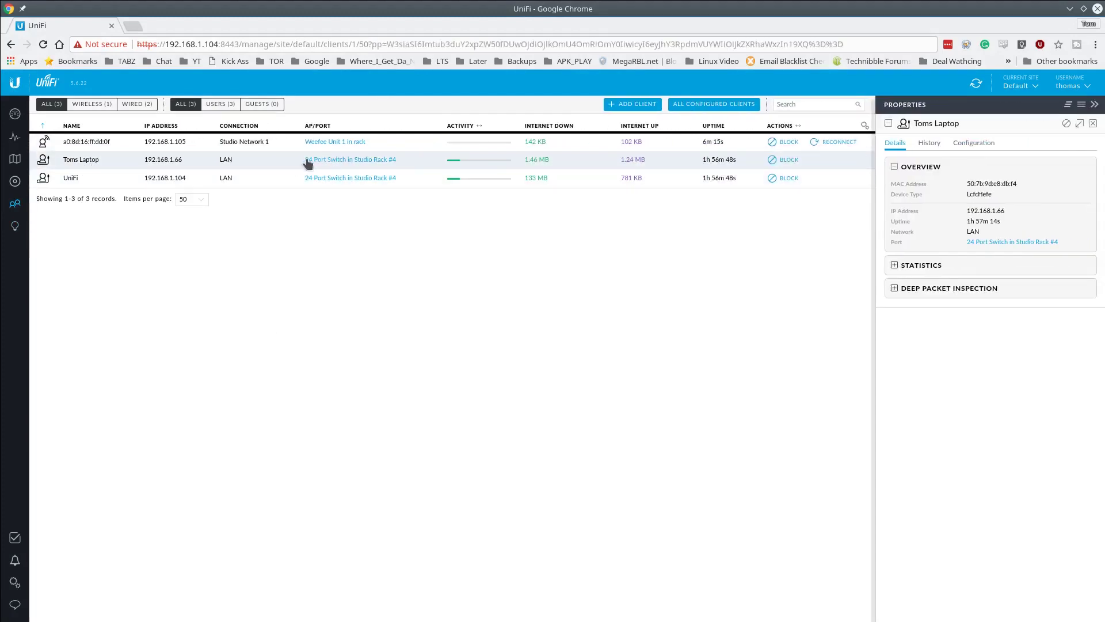
left_click(381, 165)
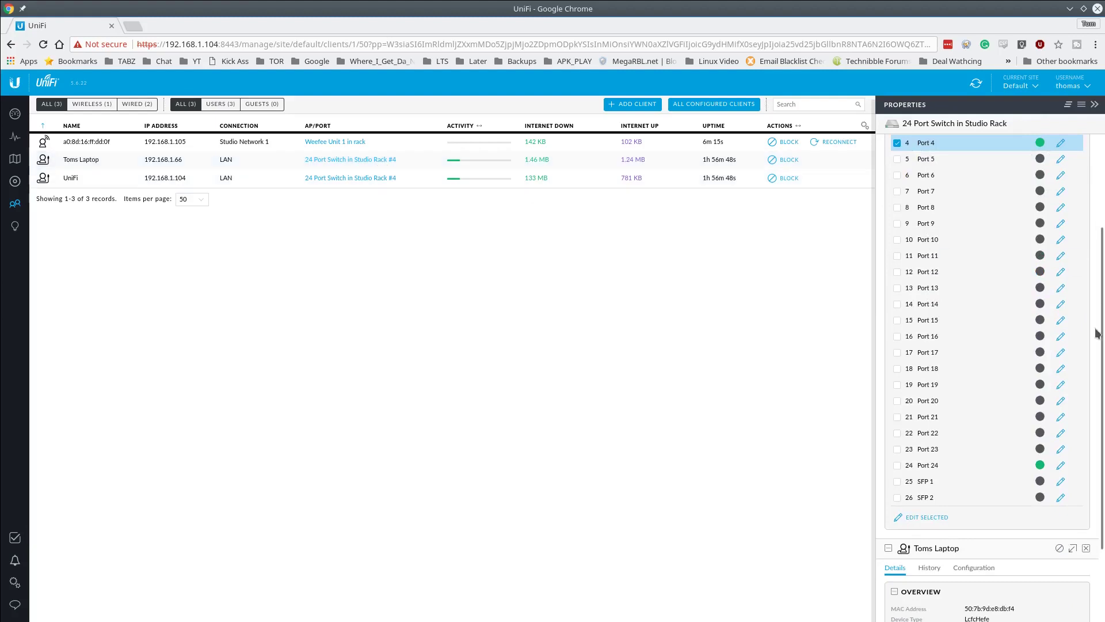
scroll(1104, 316, "up", 5)
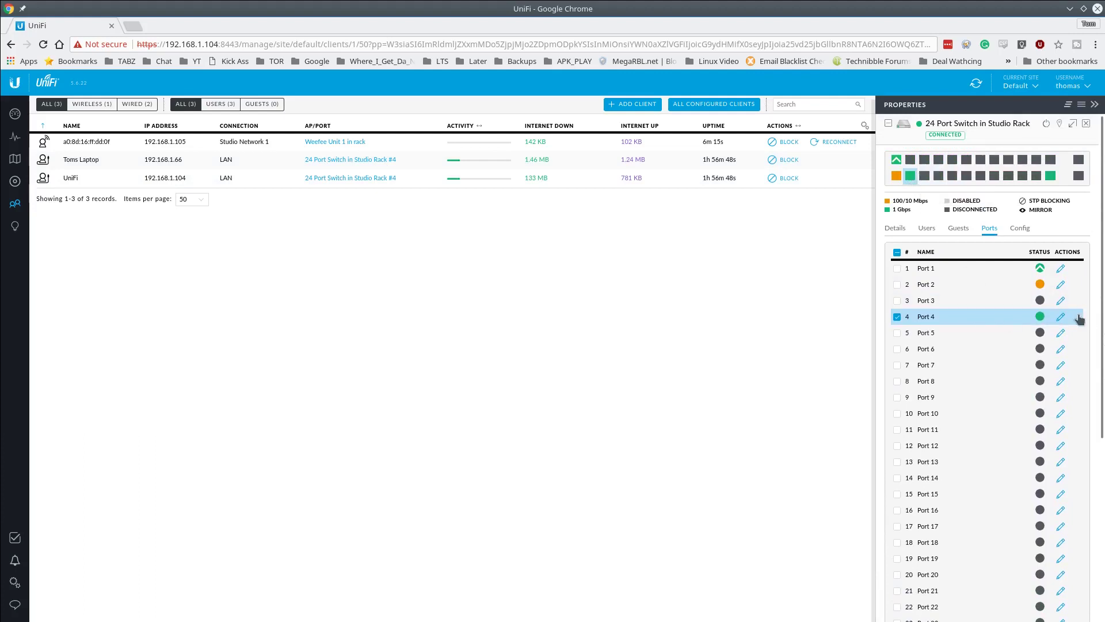
- Rename switch port 4 to the owner's laptop name and confirm the port change
left_click(1062, 320)
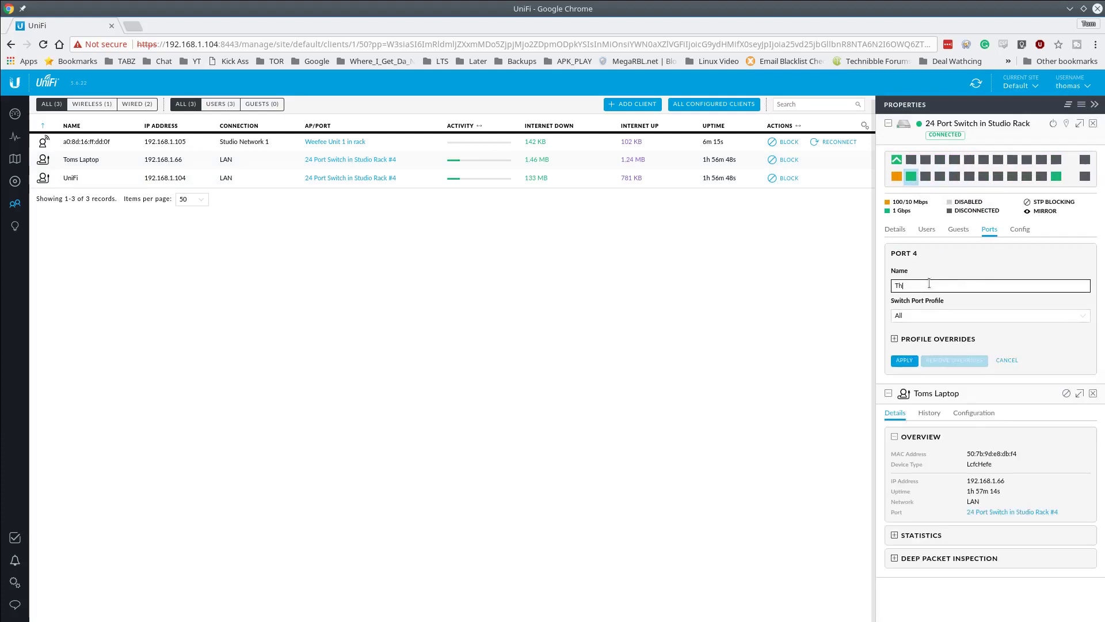
type("Toms La")
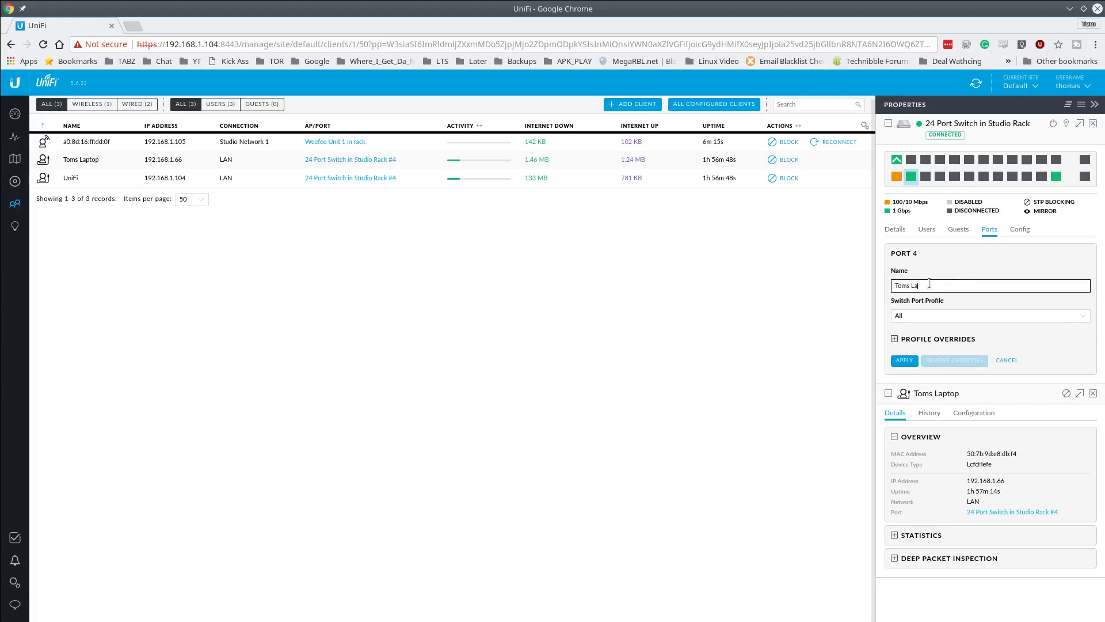
type("ptop")
left_click(904, 360)
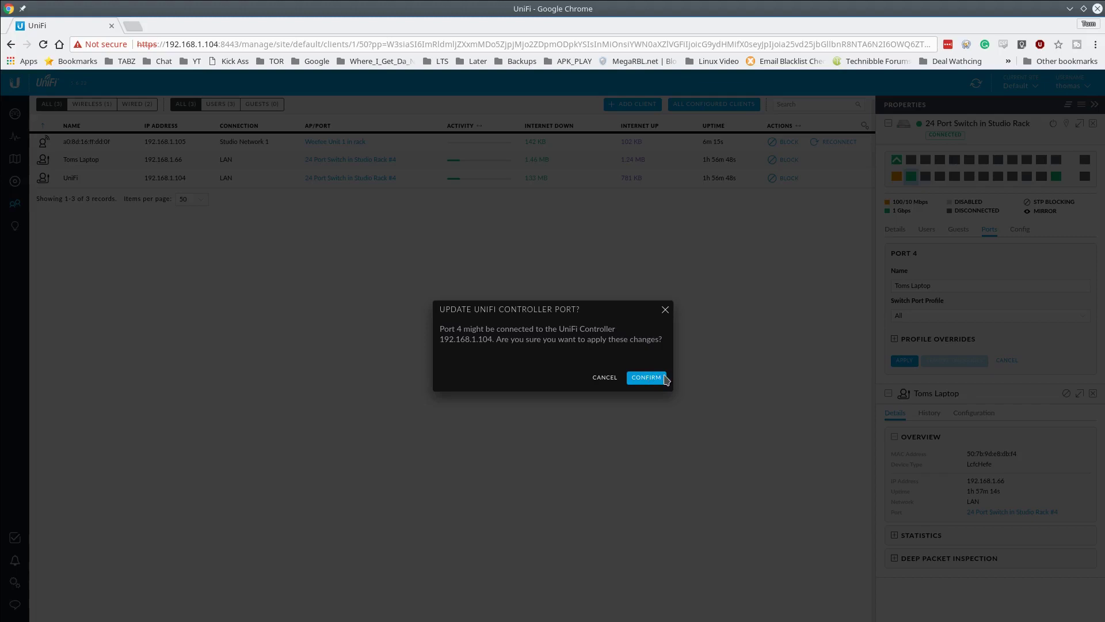
left_click(665, 377)
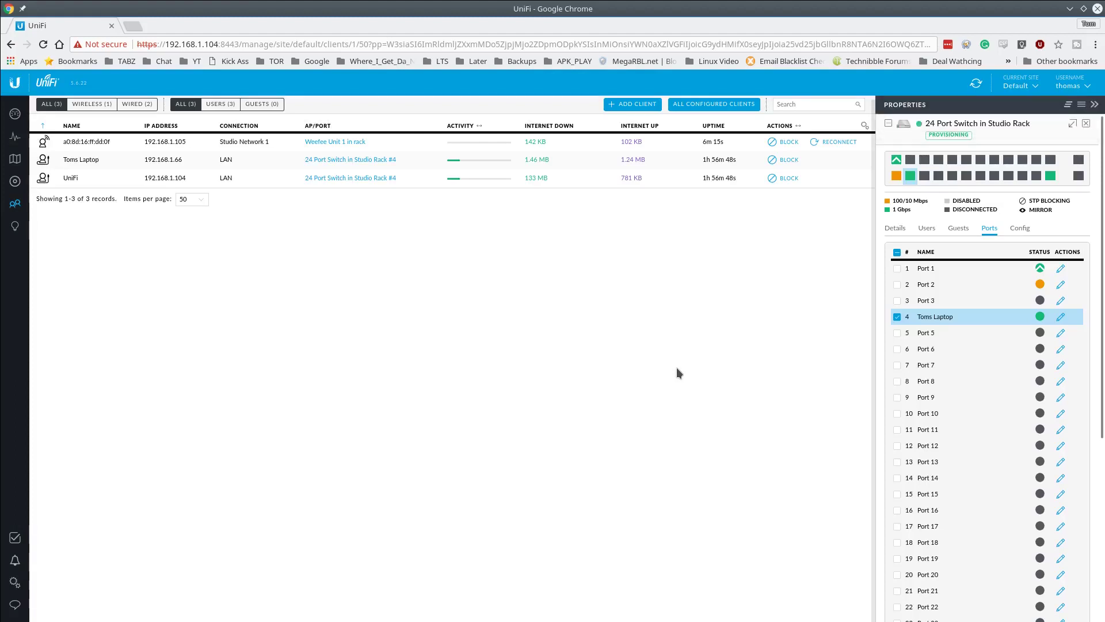
- Open the Site settings page showing site Default, United States and Eastern Time
mouse_move(901, 167)
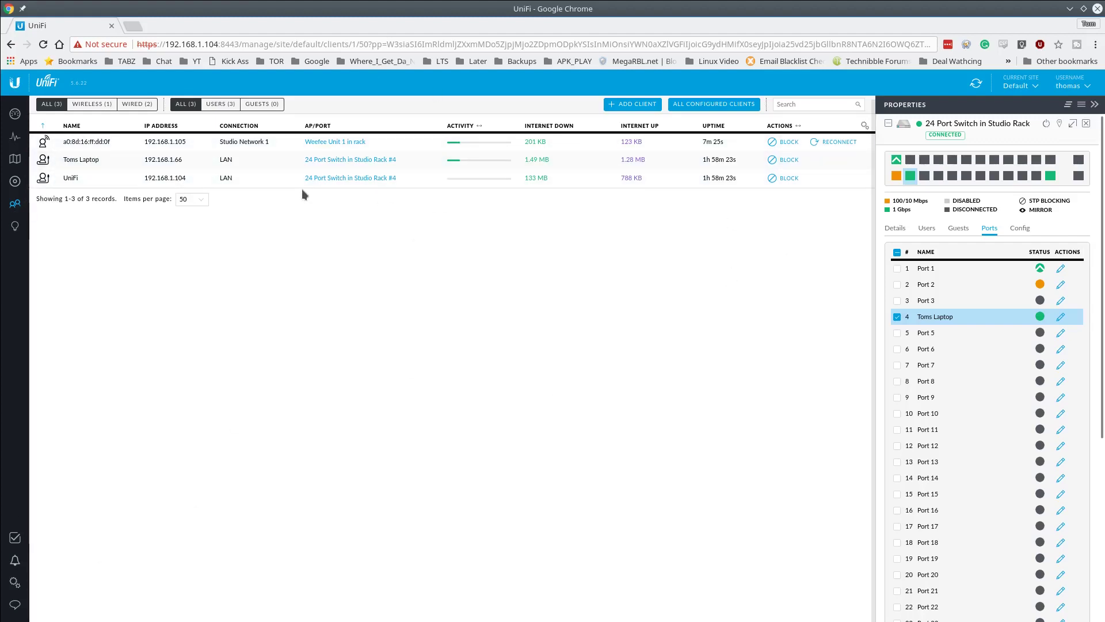
left_click(13, 586)
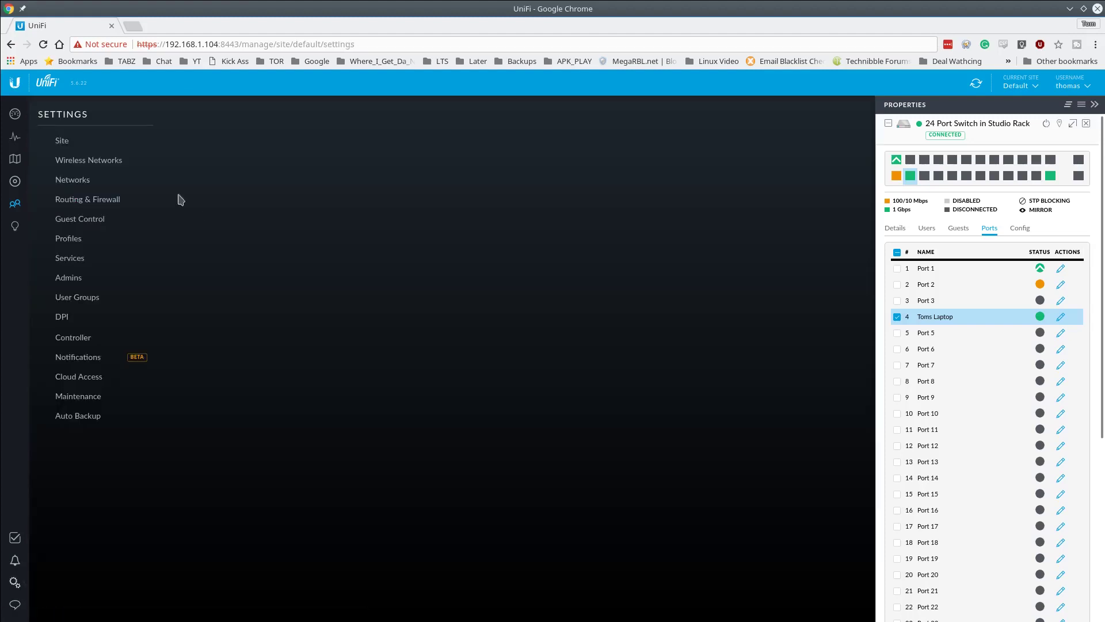
- View the Wireless Networks settings, then return to the Site settings
left_click(89, 161)
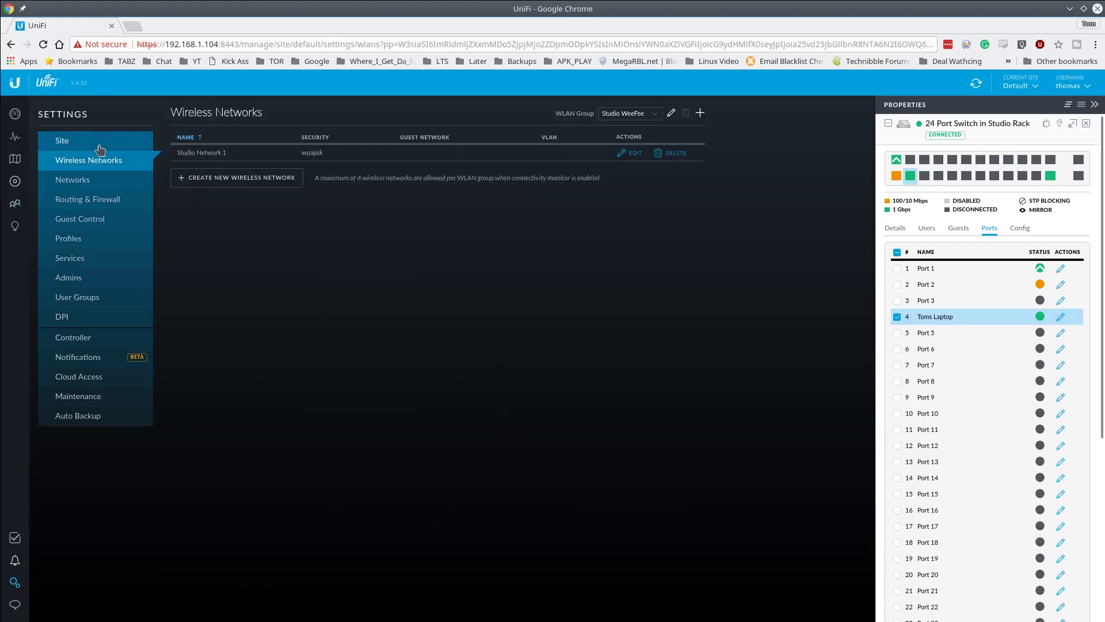
left_click(99, 148)
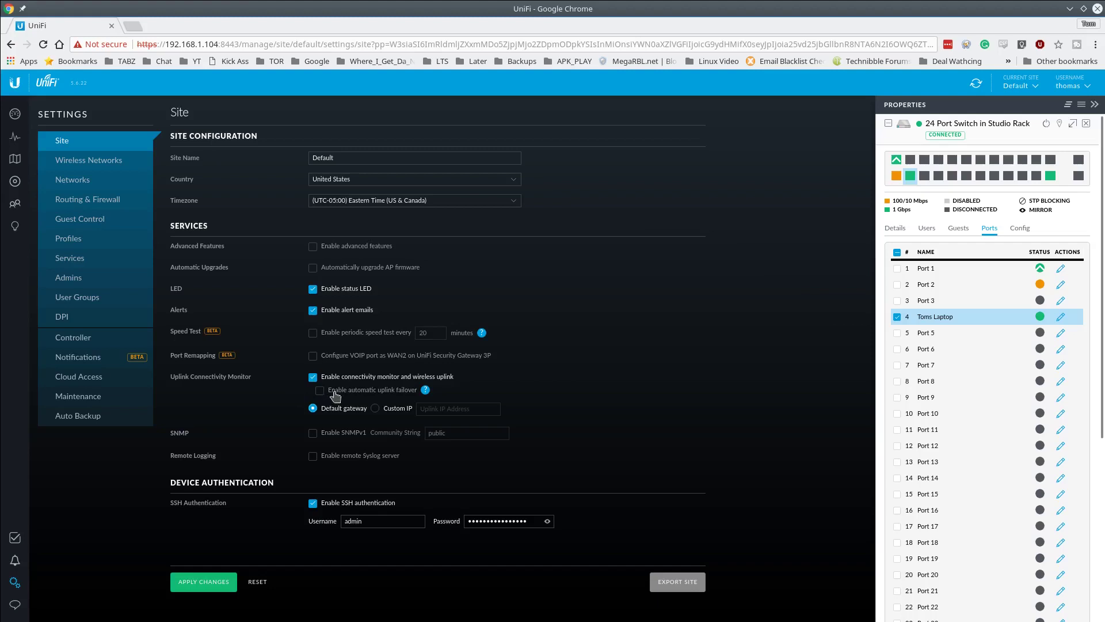
mouse_move(425, 391)
- Close the switch and laptop Properties panels and show the Wireless Networks settings
left_click(1086, 124)
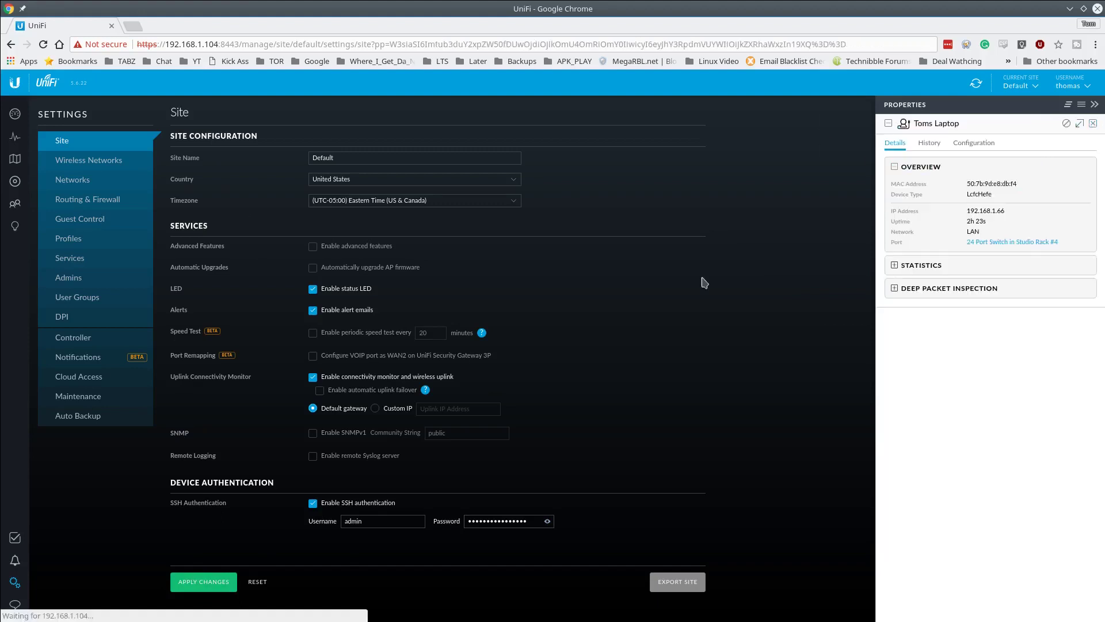
left_click(1092, 124)
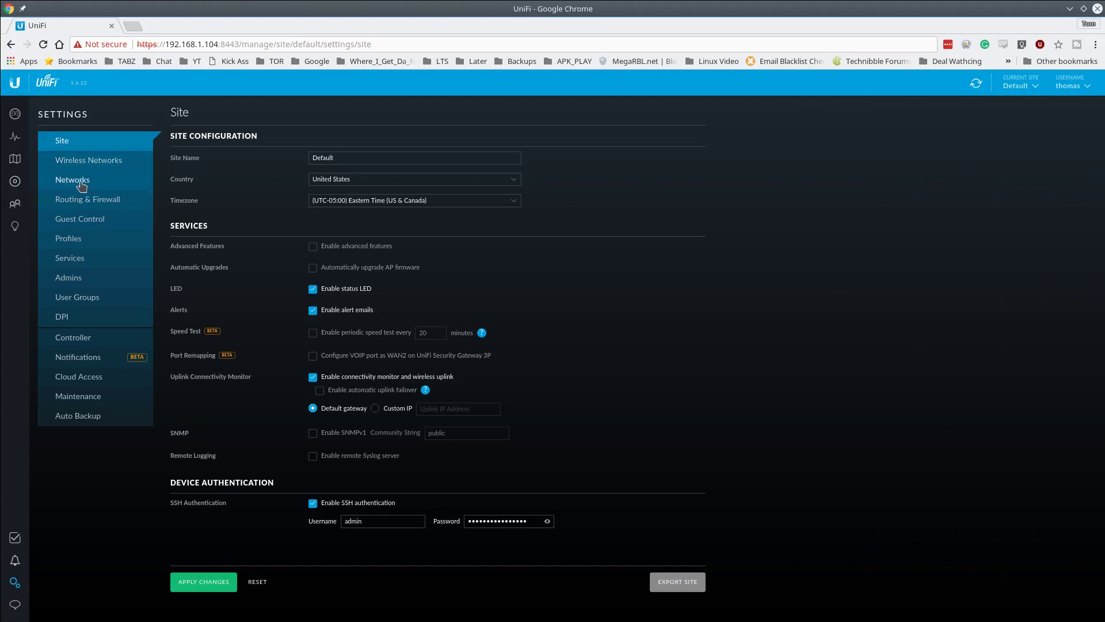
left_click(91, 161)
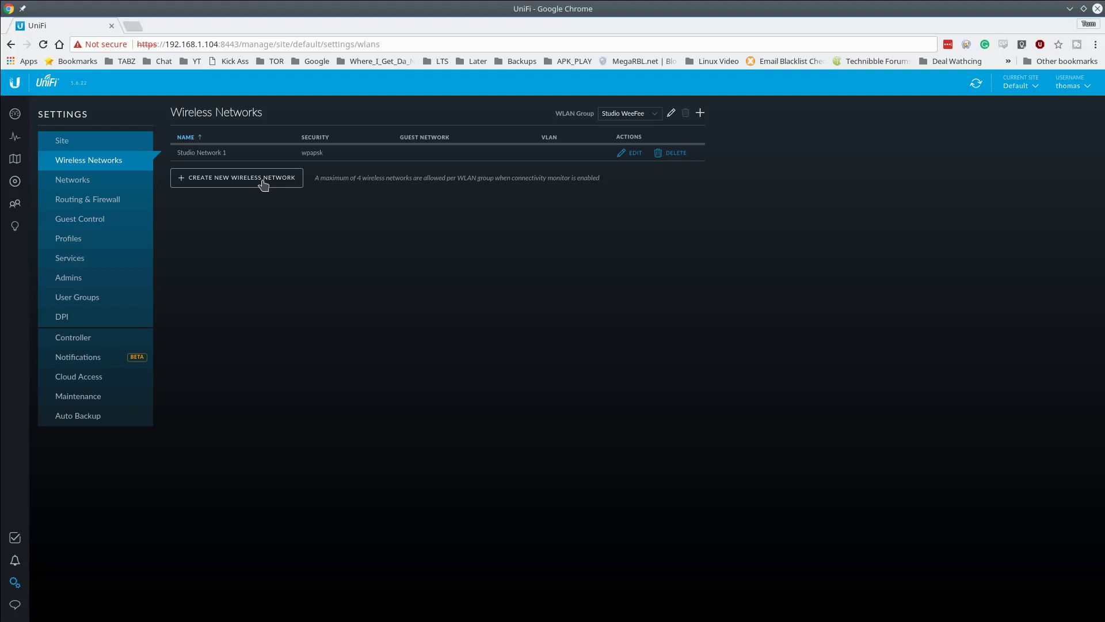
- Create wireless network Studio Wireless 2 with WPA Personal security and a security key
left_click(257, 183)
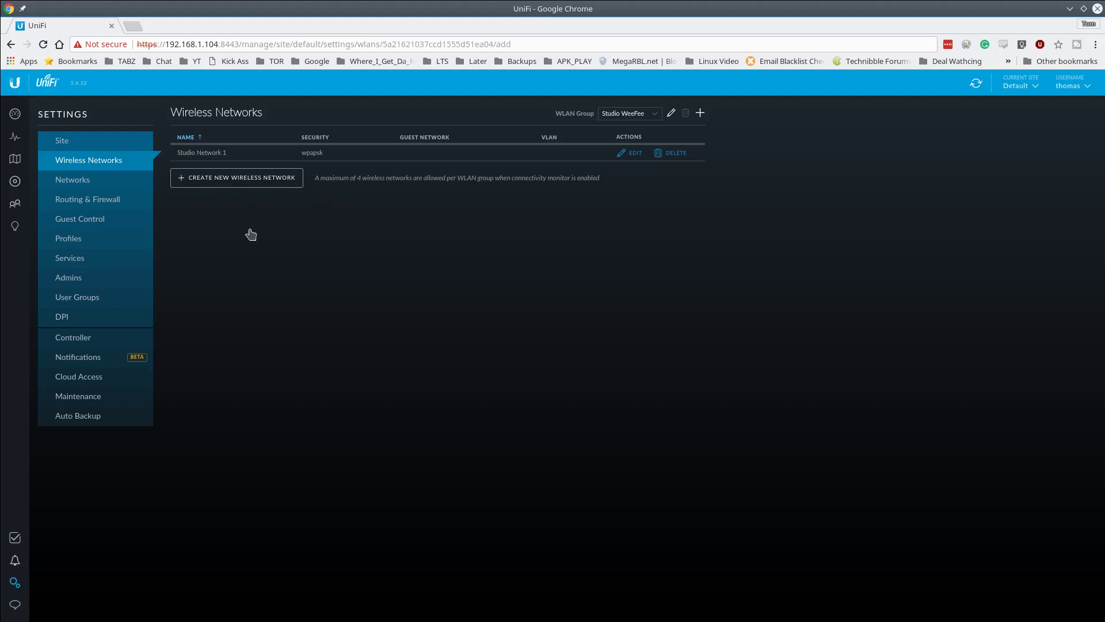
left_click(363, 163)
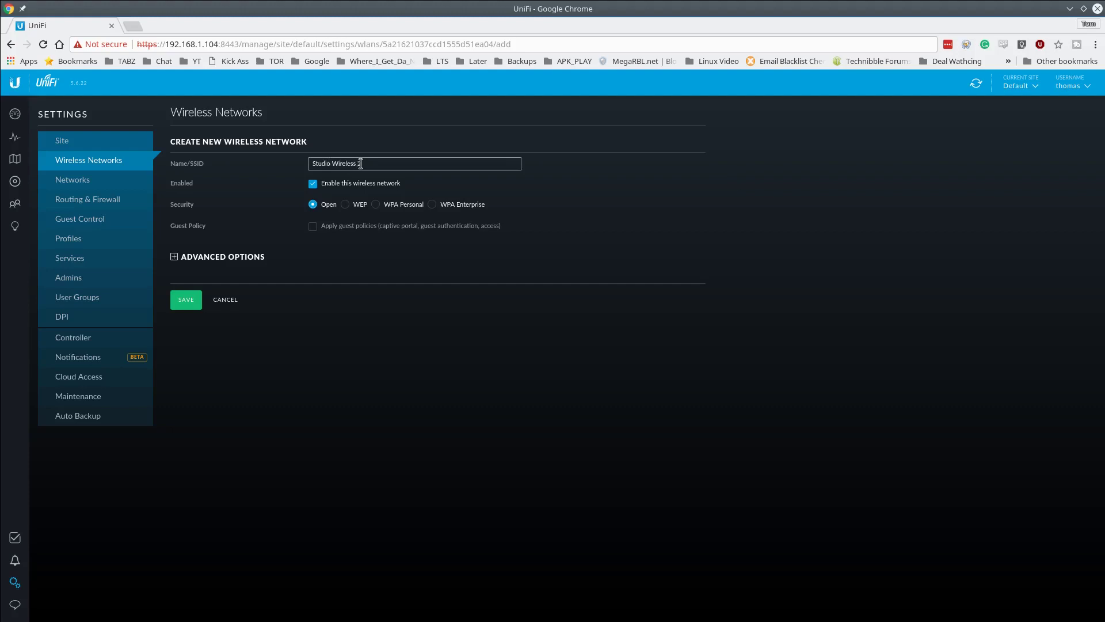
left_click(394, 205)
left_click(383, 228)
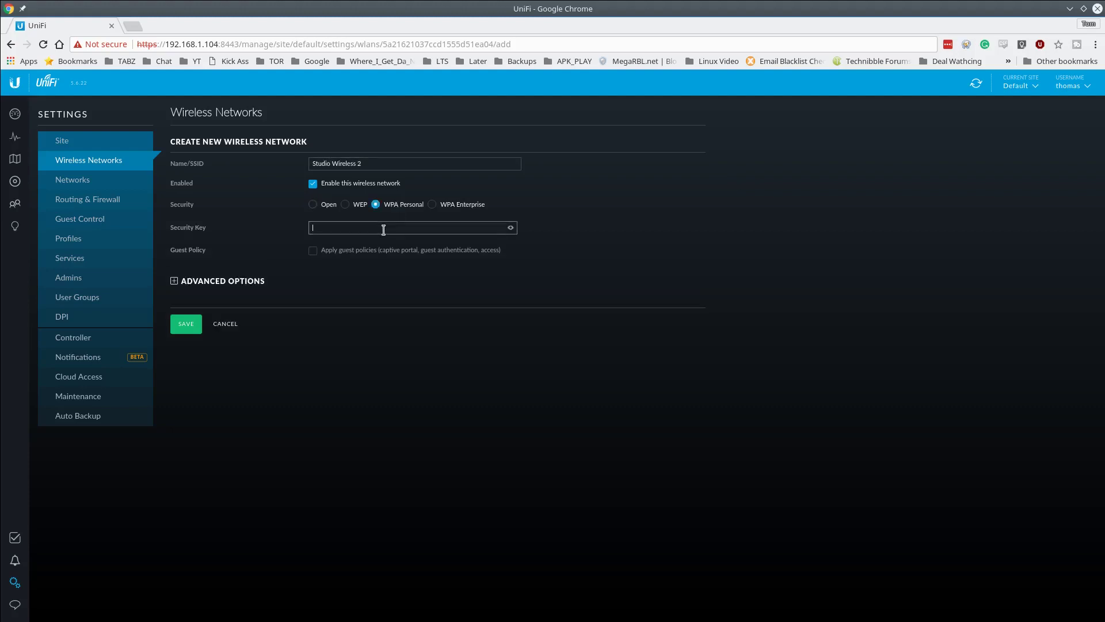
type("•••••••••")
- In Advanced Options, keep WPA2 Only with AES/CCMP Only encryption and enable the WLAN schedule
left_click(250, 286)
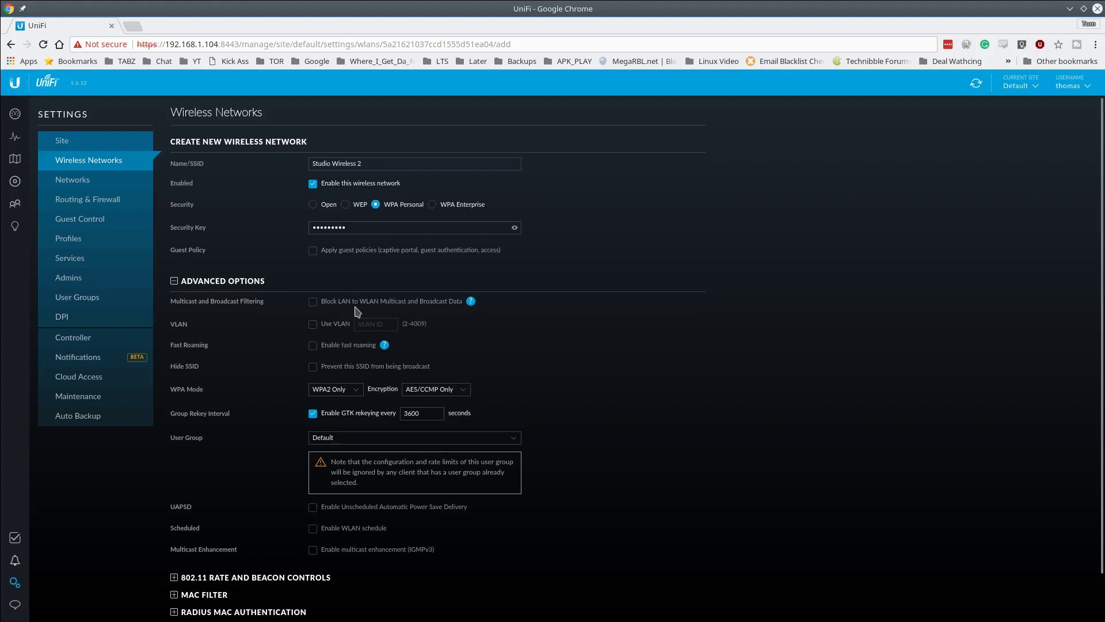
scroll(357, 311, "down", 1)
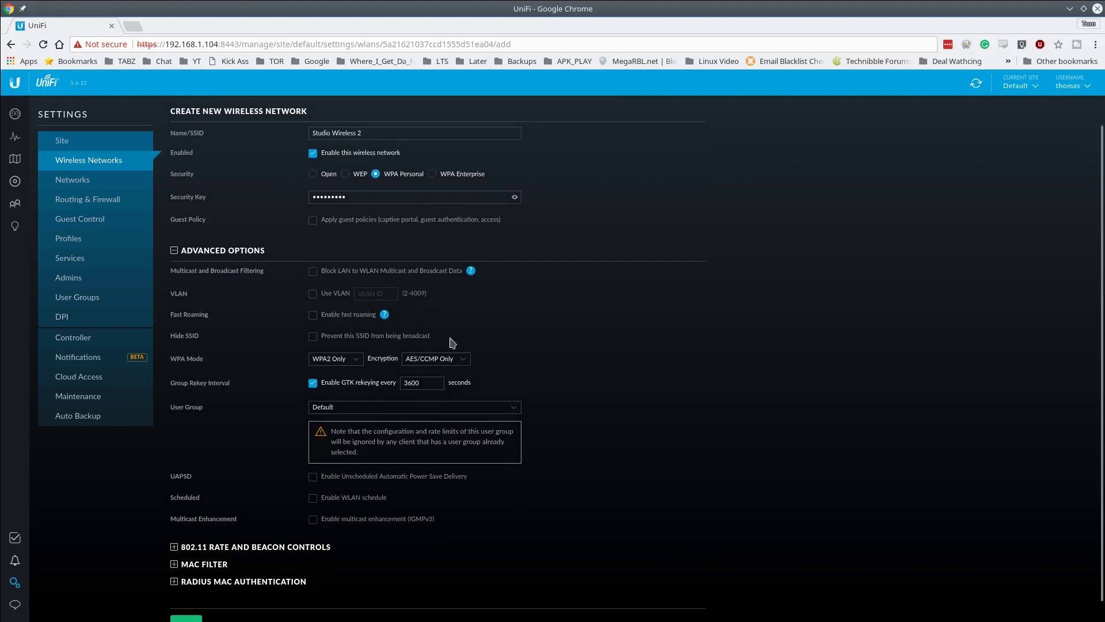
mouse_move(387, 316)
scroll(458, 308, "down", 1)
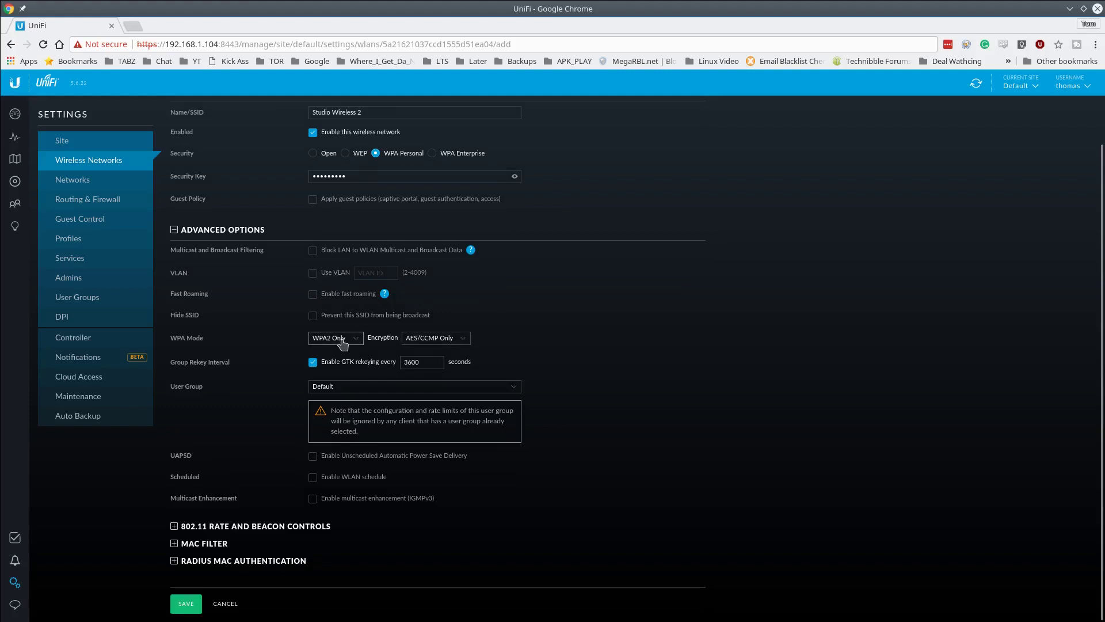
left_click(468, 344)
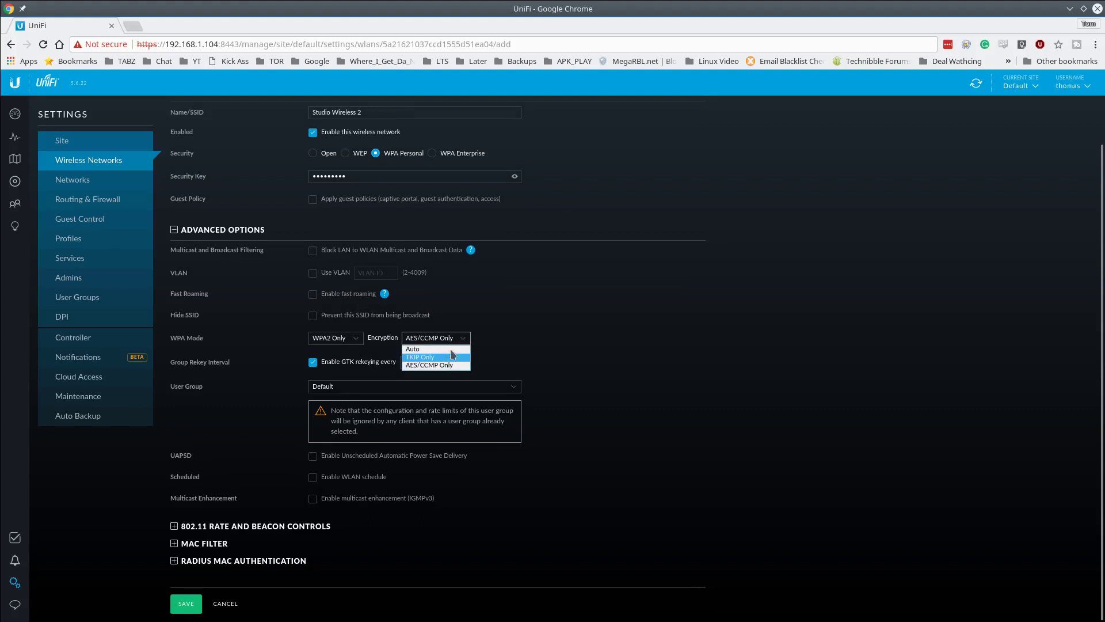
left_click(483, 344)
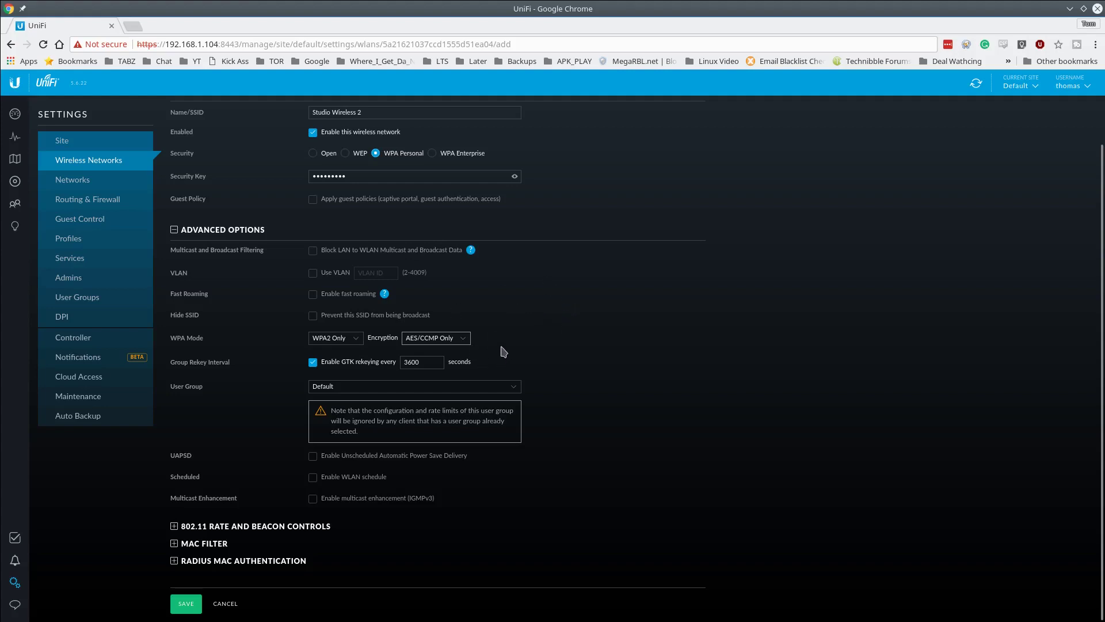
left_click(349, 340)
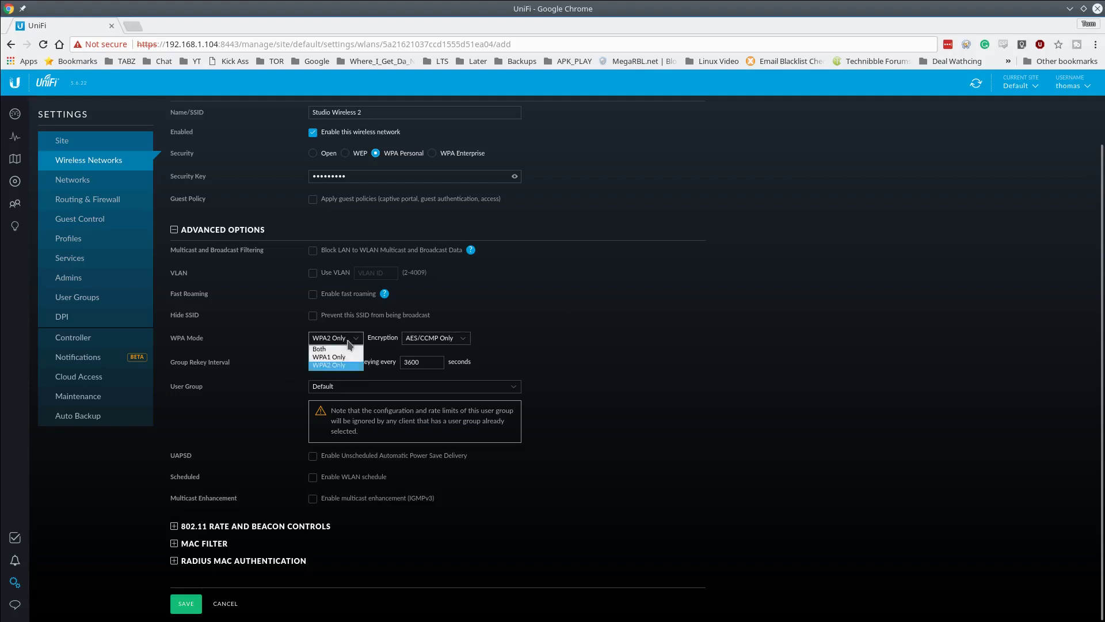
left_click(347, 340)
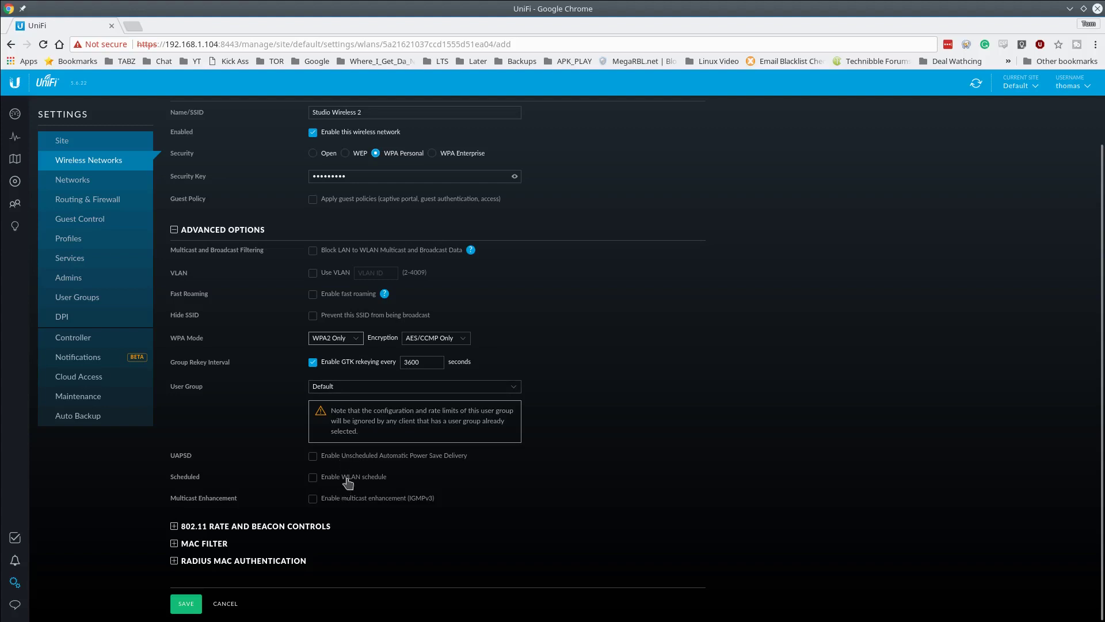
left_click(348, 478)
scroll(582, 448, "down", 1)
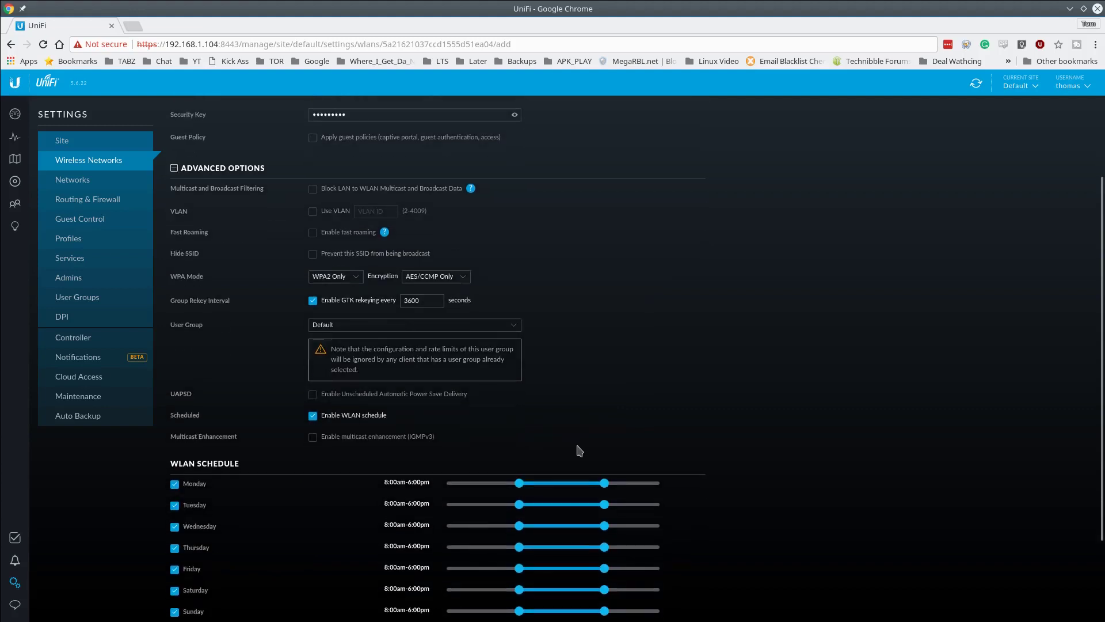
- Turn the WLAN schedule back off and expand the MAC filter and RADIUS MAC authentication options
scroll(579, 451, "down", 1)
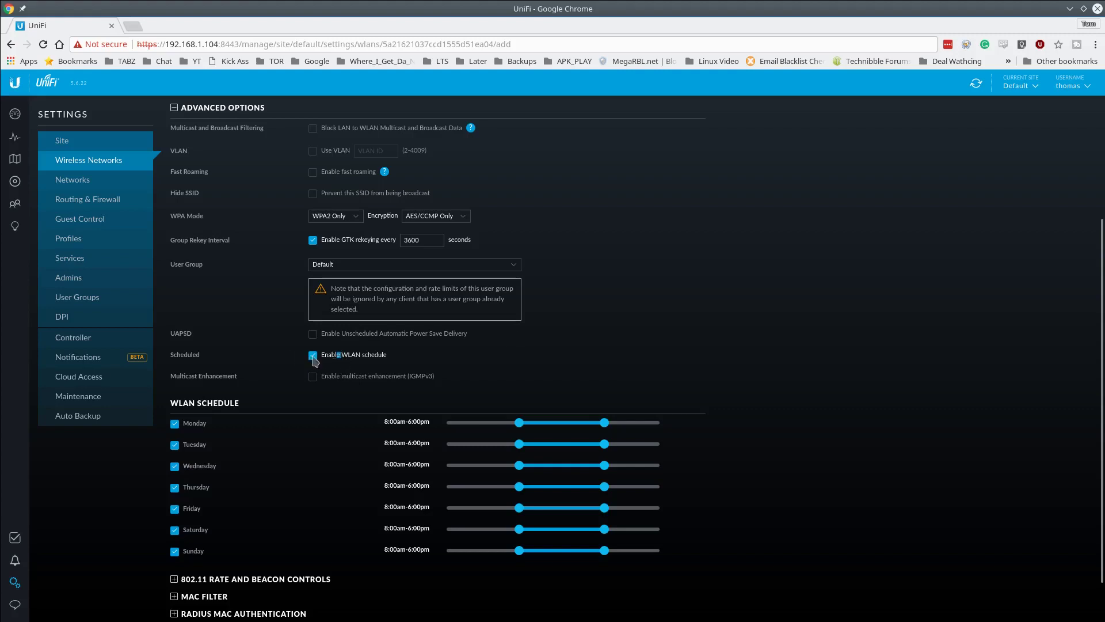
left_click(313, 356)
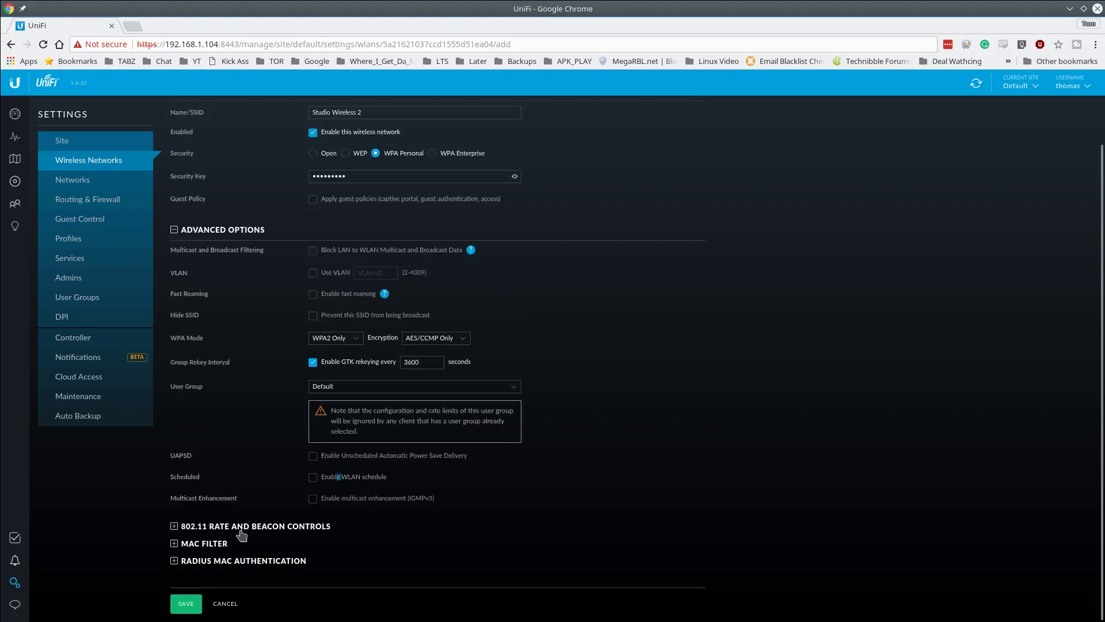
left_click(295, 531)
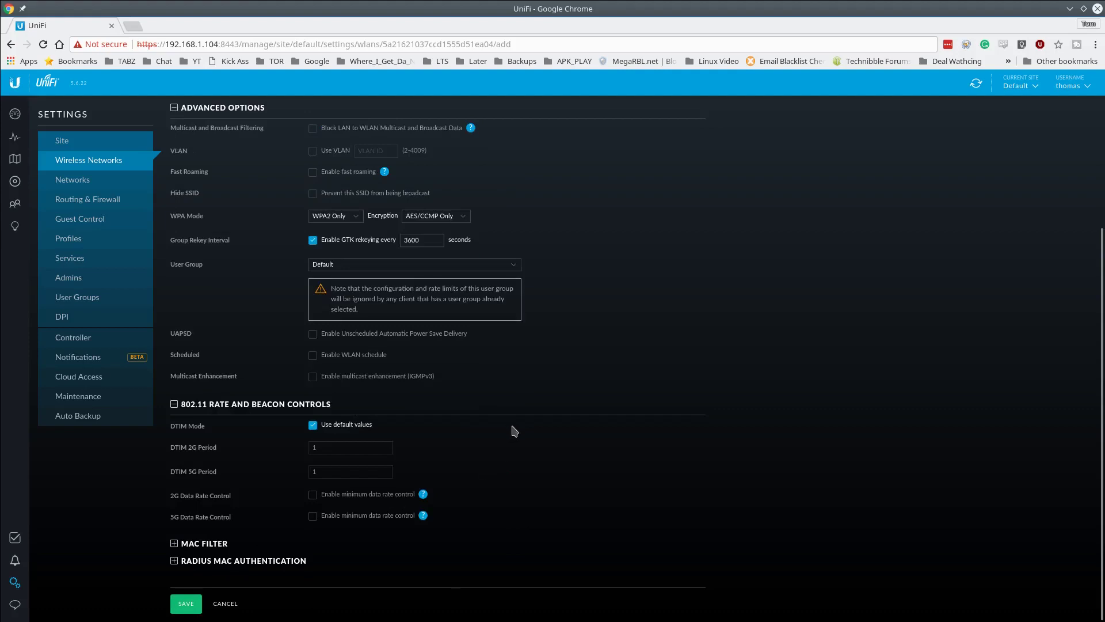
left_click(241, 405)
left_click(198, 544)
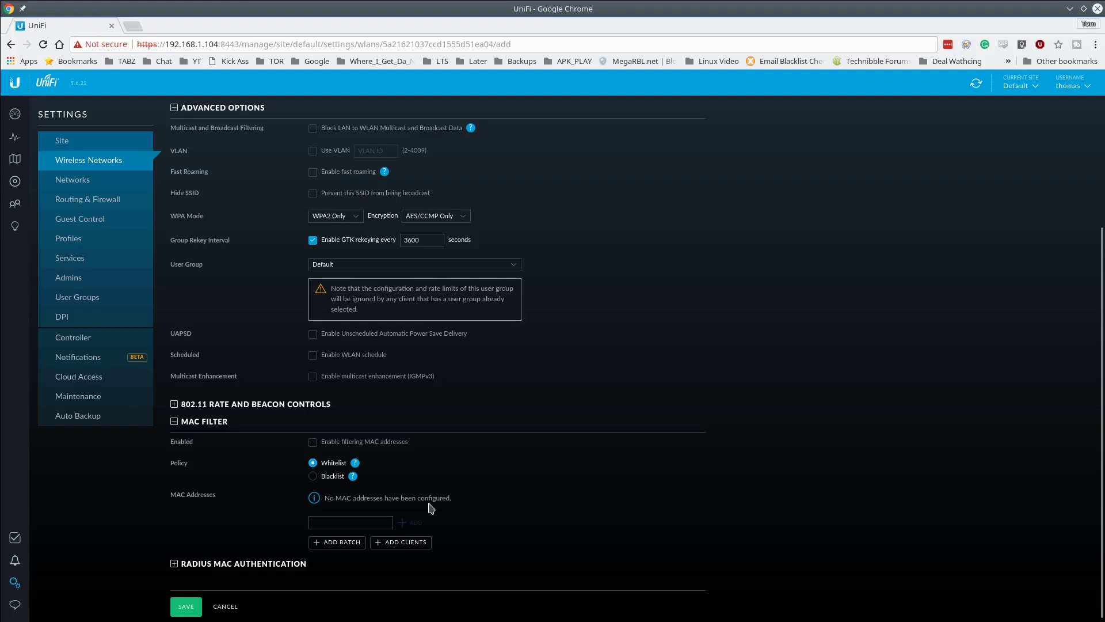
left_click(282, 566)
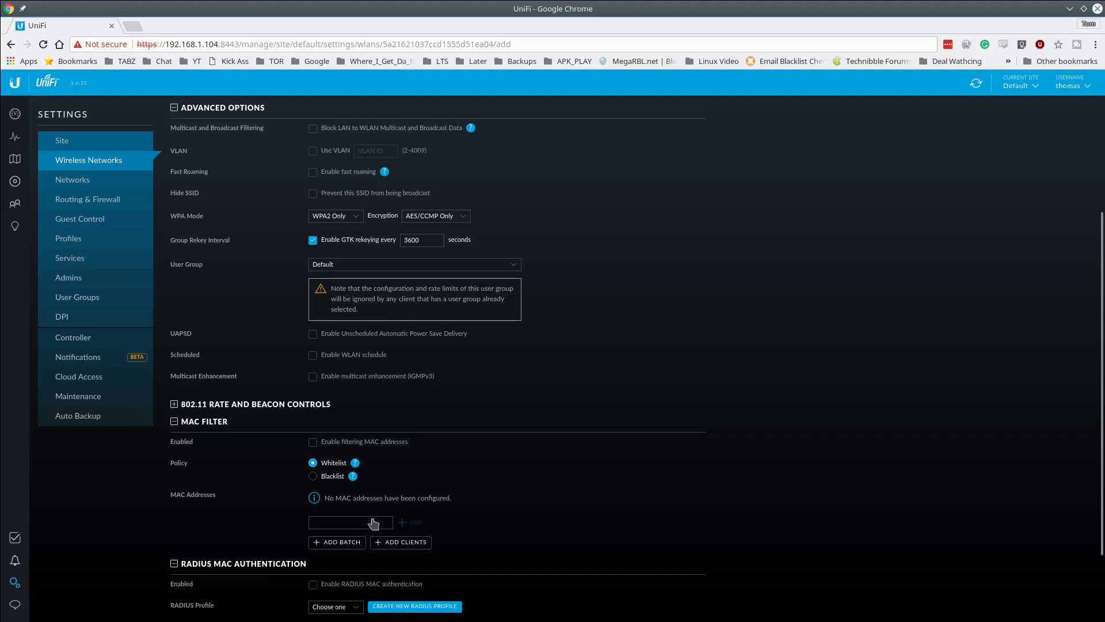
scroll(603, 480, "down", 3)
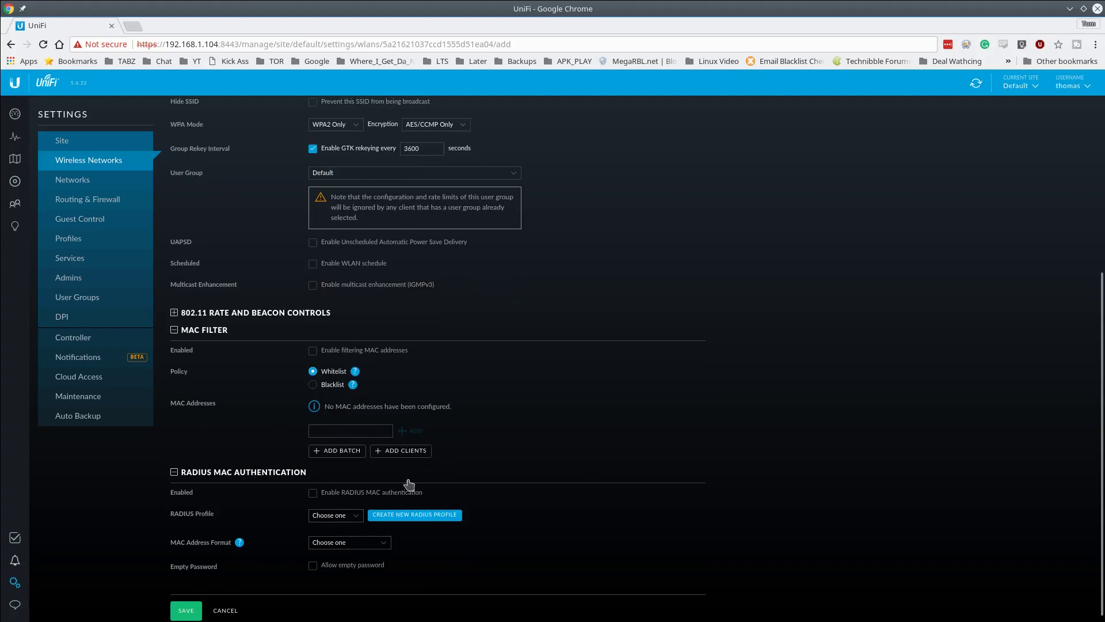
left_click(112, 190)
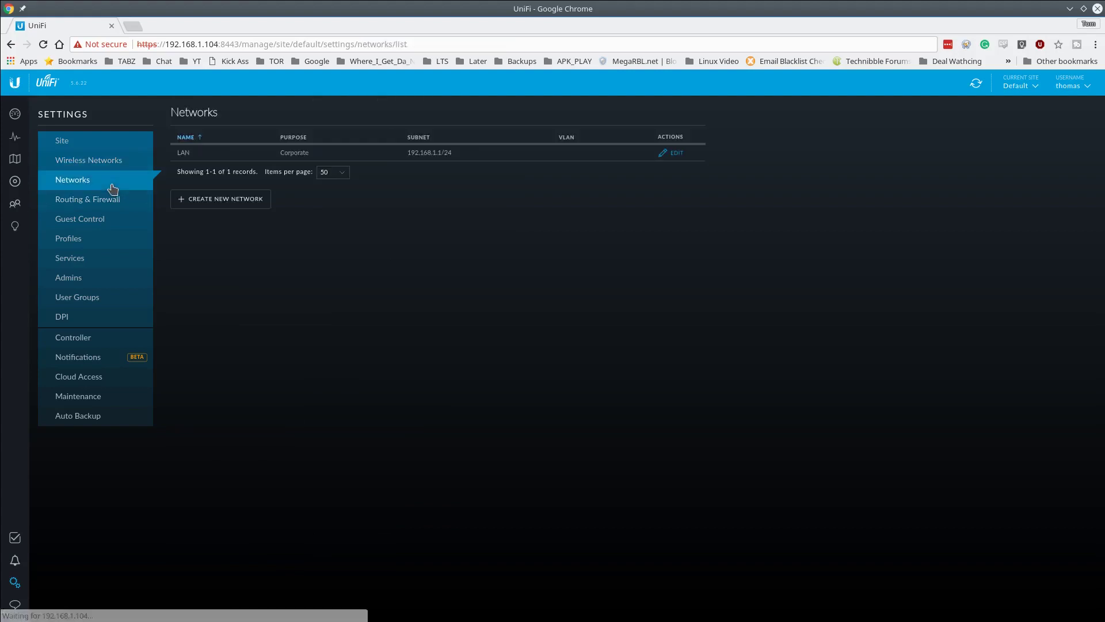
left_click(238, 204)
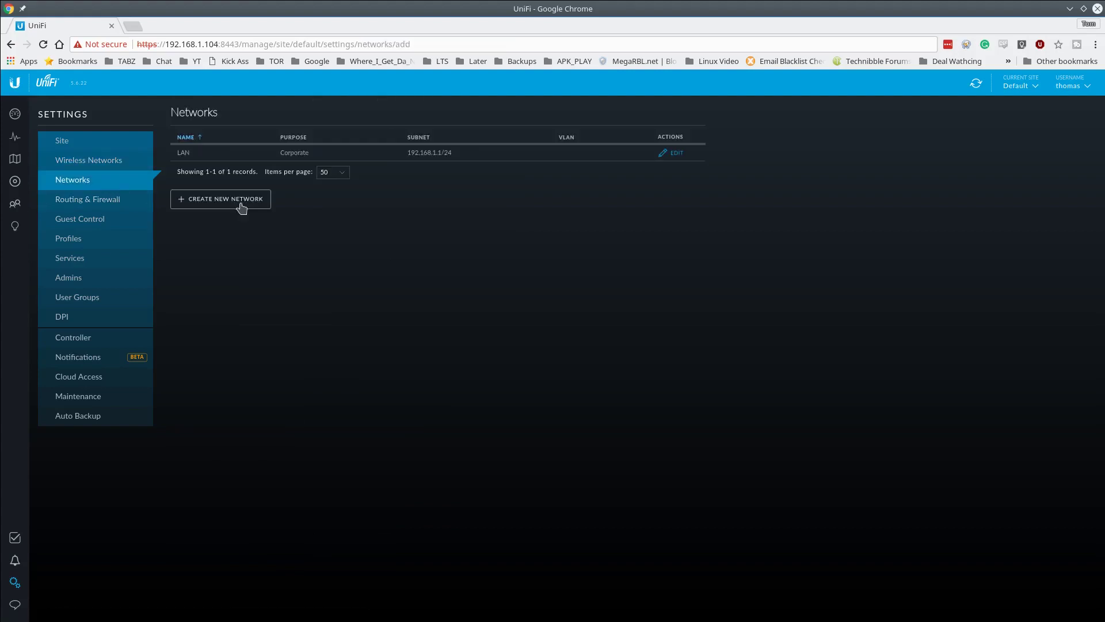
right_click(563, 256)
left_click(578, 256)
left_click(672, 152)
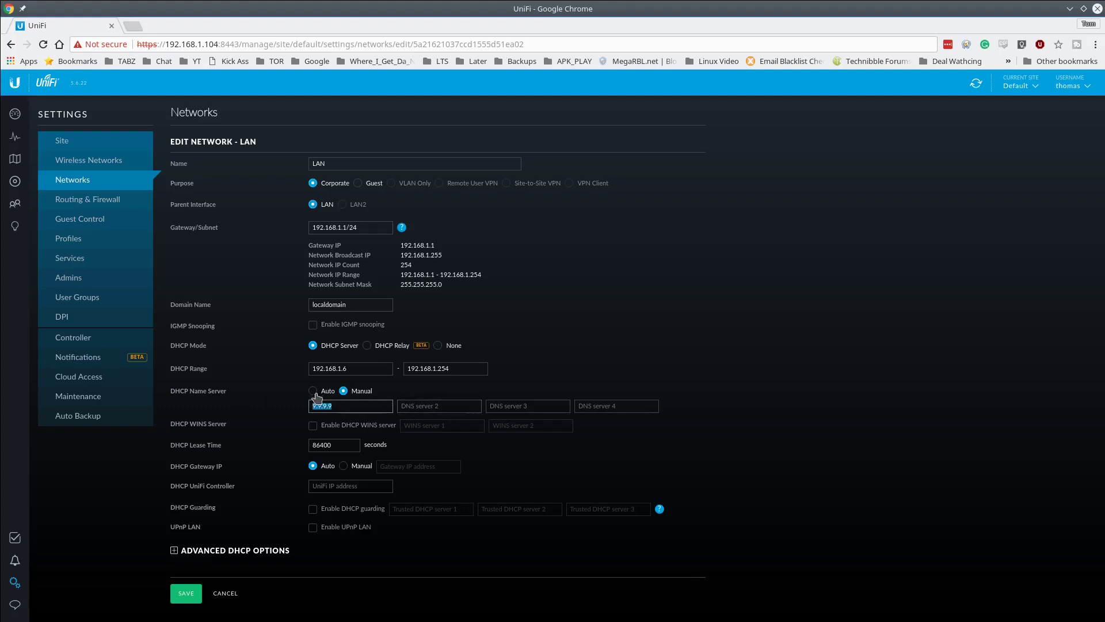
left_click_drag(311, 406, 337, 406)
left_click(347, 486)
left_click(86, 182)
- Start a new network SomeGuest on VLAN 10 with gateway/subnet 192.168.10.1/24
left_click(225, 593)
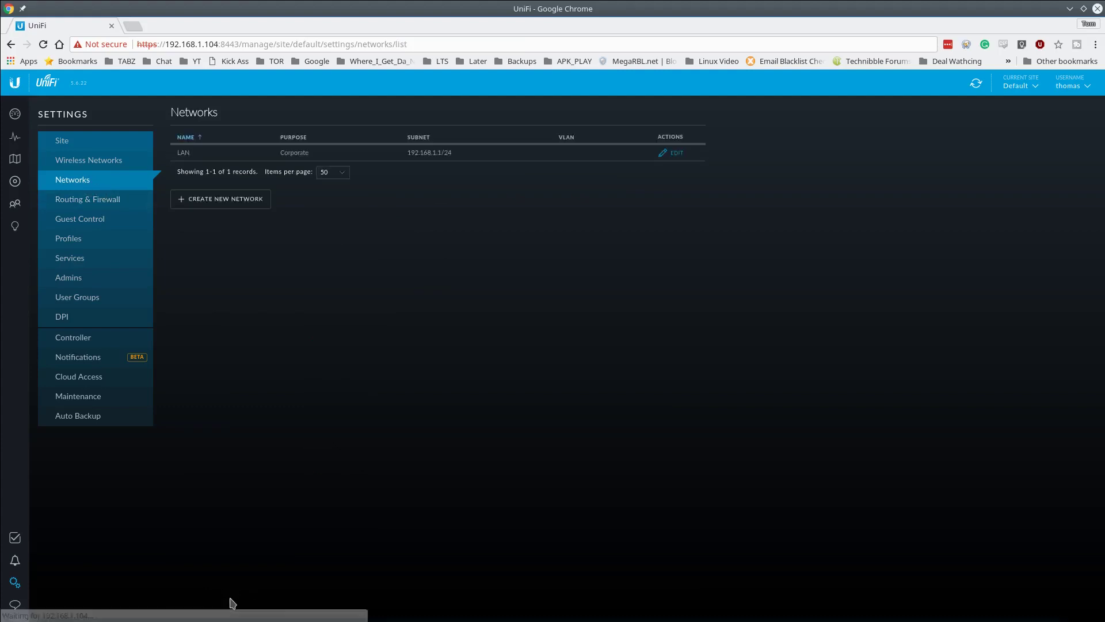
left_click(233, 207)
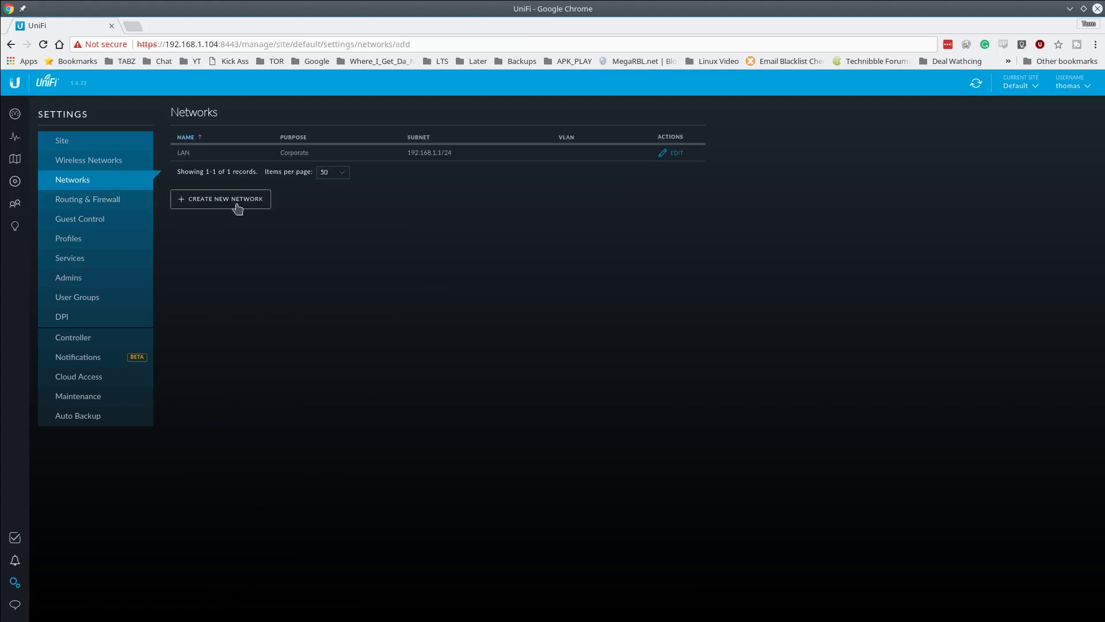
left_click(353, 164)
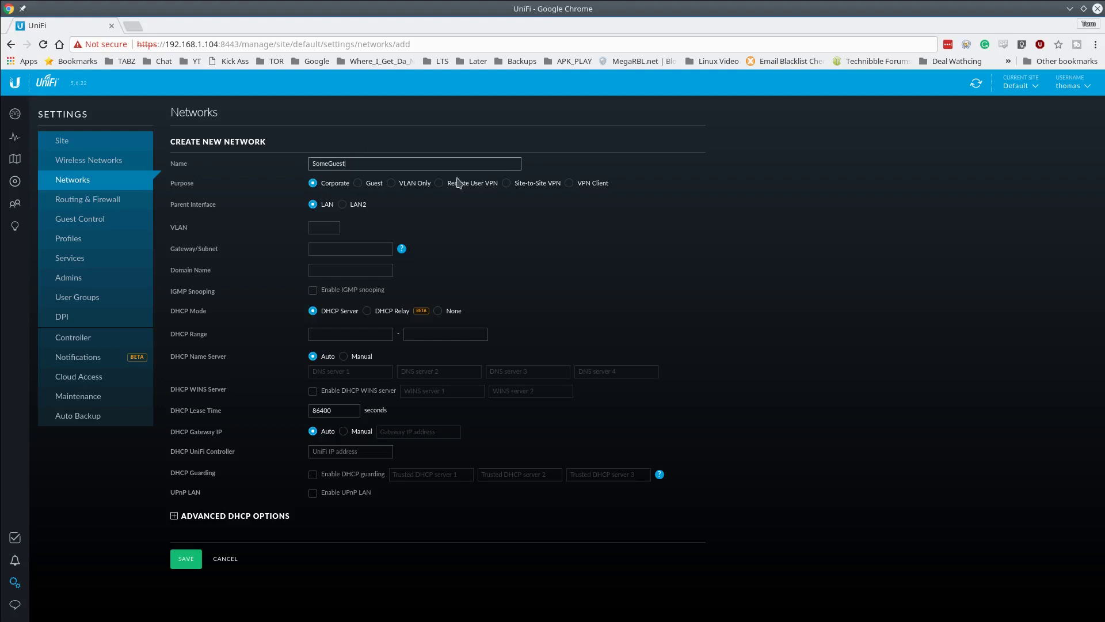
left_click(333, 227)
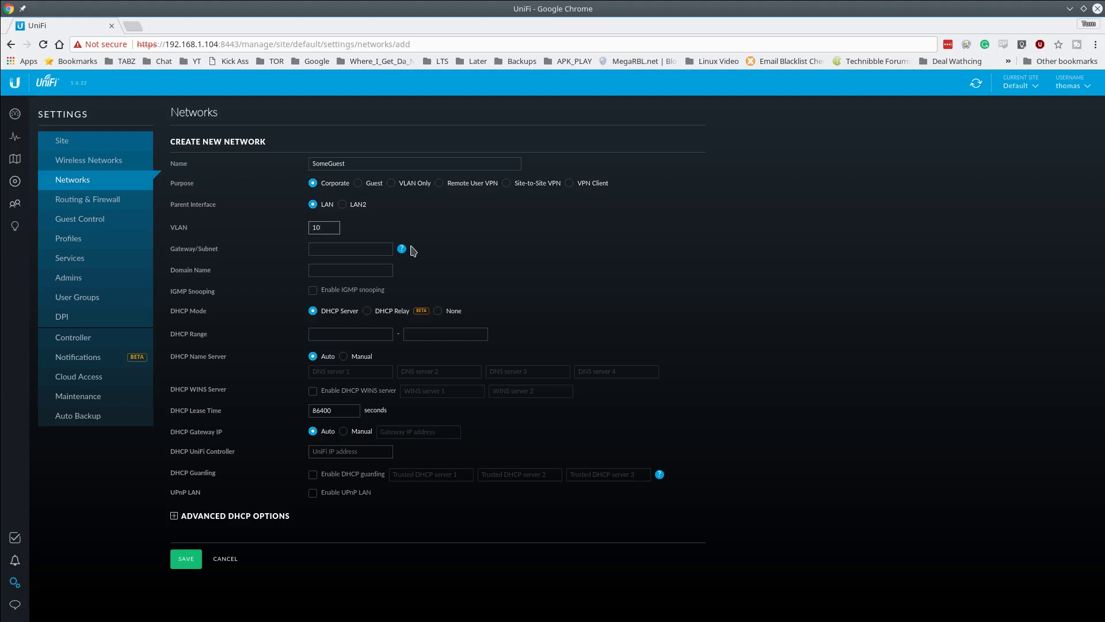
left_click(360, 248)
type("192.168.10.1/")
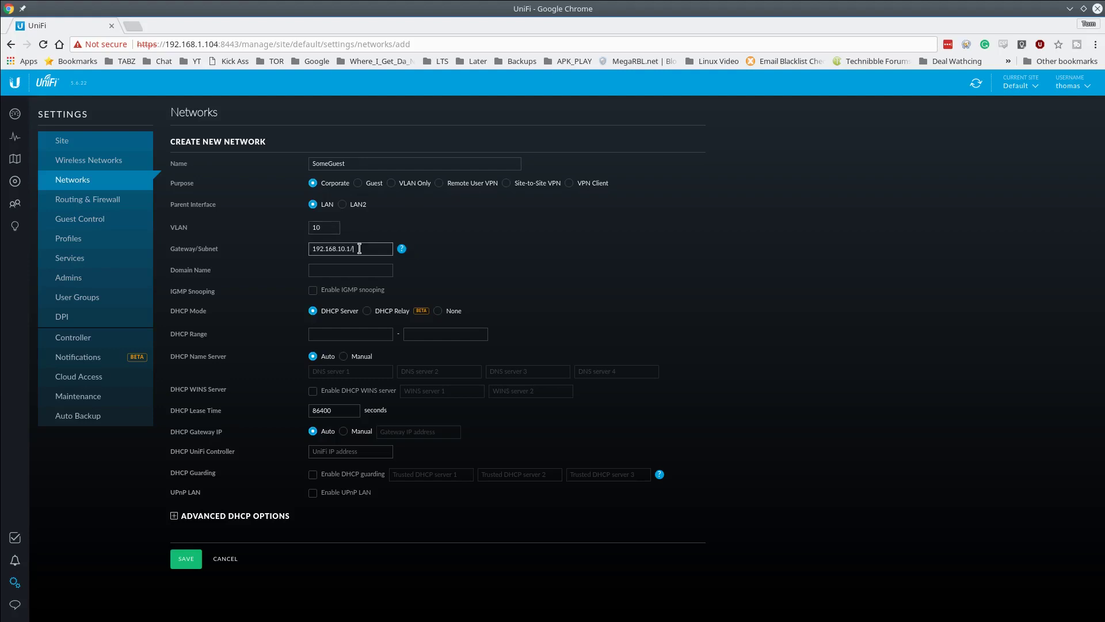
type("24")
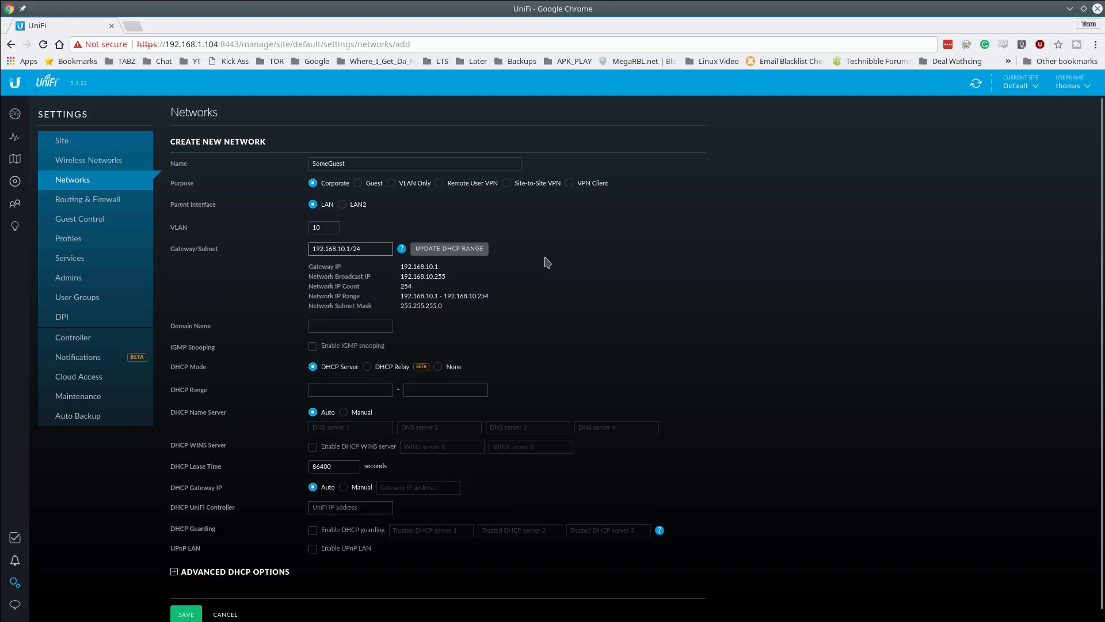
- Set the DHCP range to 192.168.10.100–192.168.10.200, domain name guests, and save the network
left_click(443, 252)
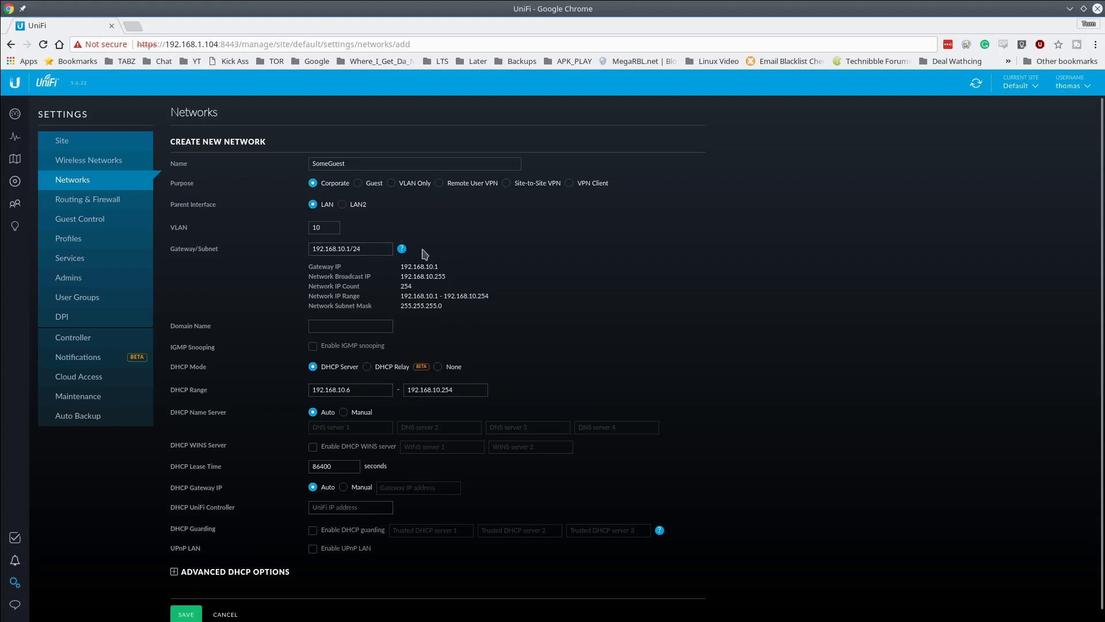
left_click(355, 392)
key("BackSpace")
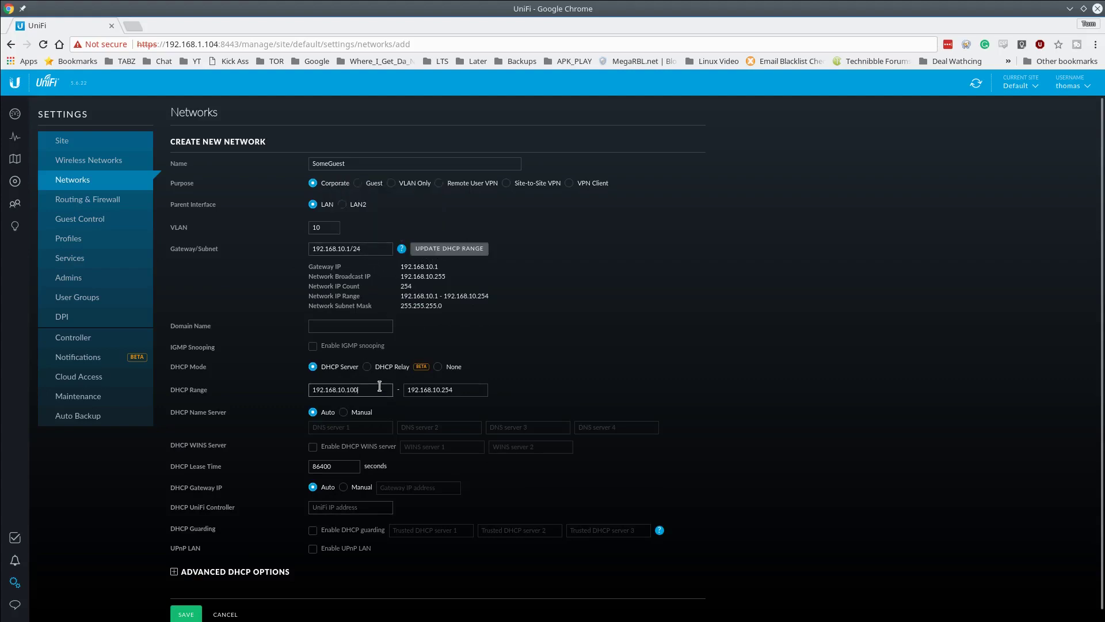
key("Tab")
key("End")
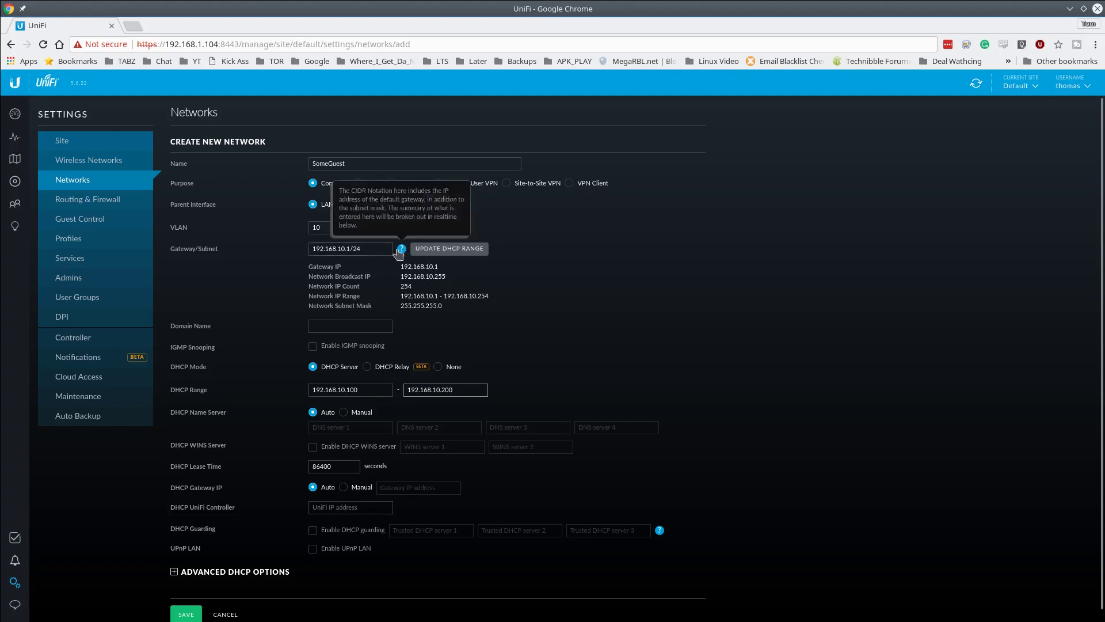
scroll(374, 326, "down", 1)
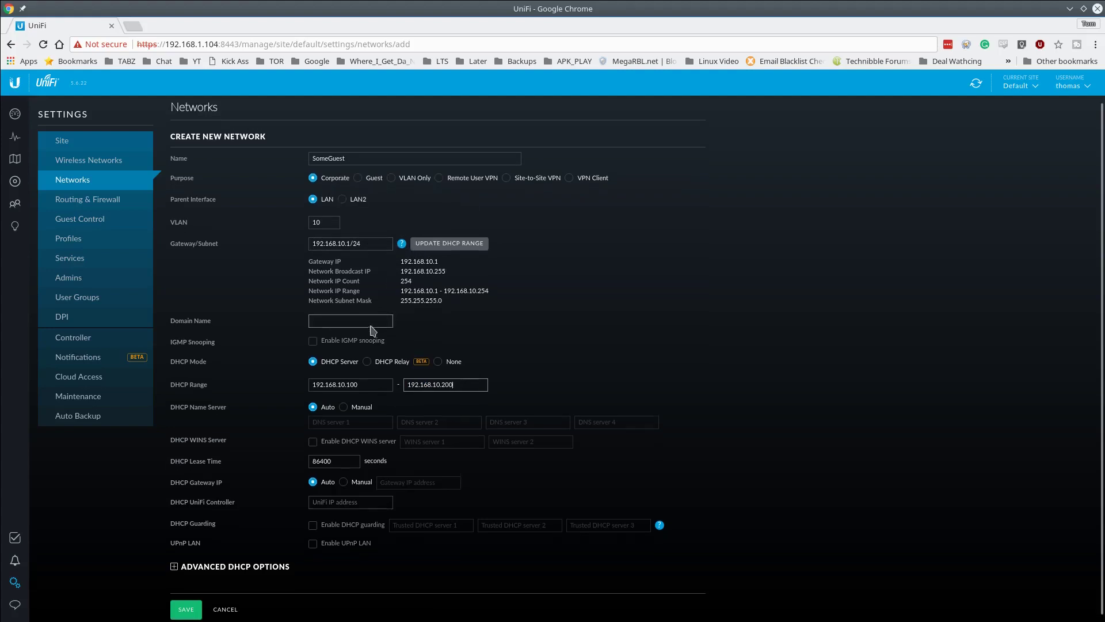
left_click(370, 317)
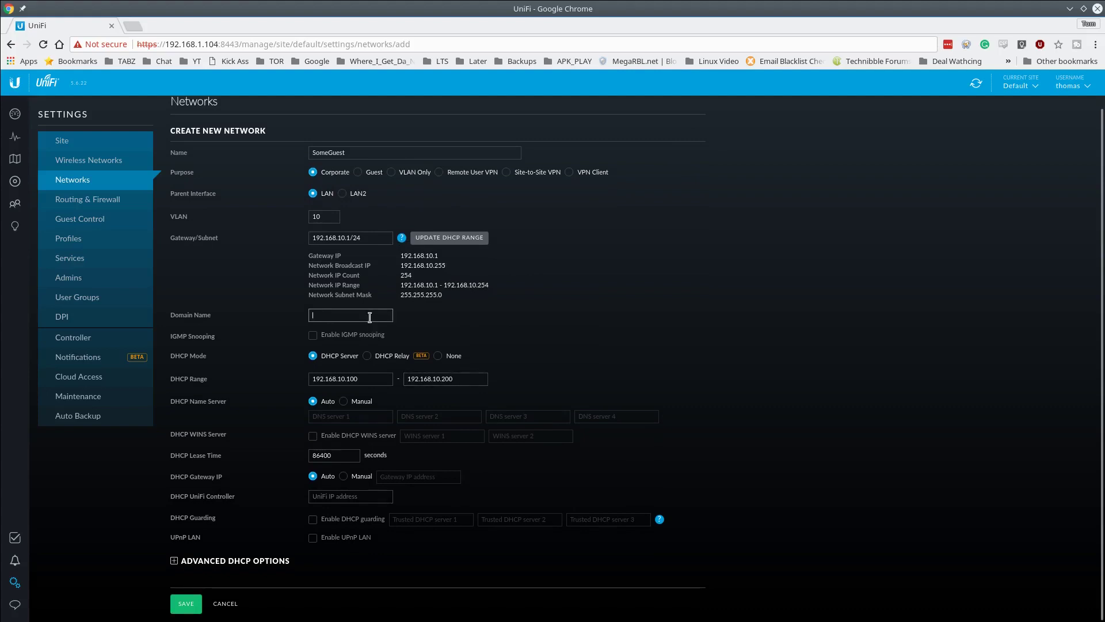
type("guests")
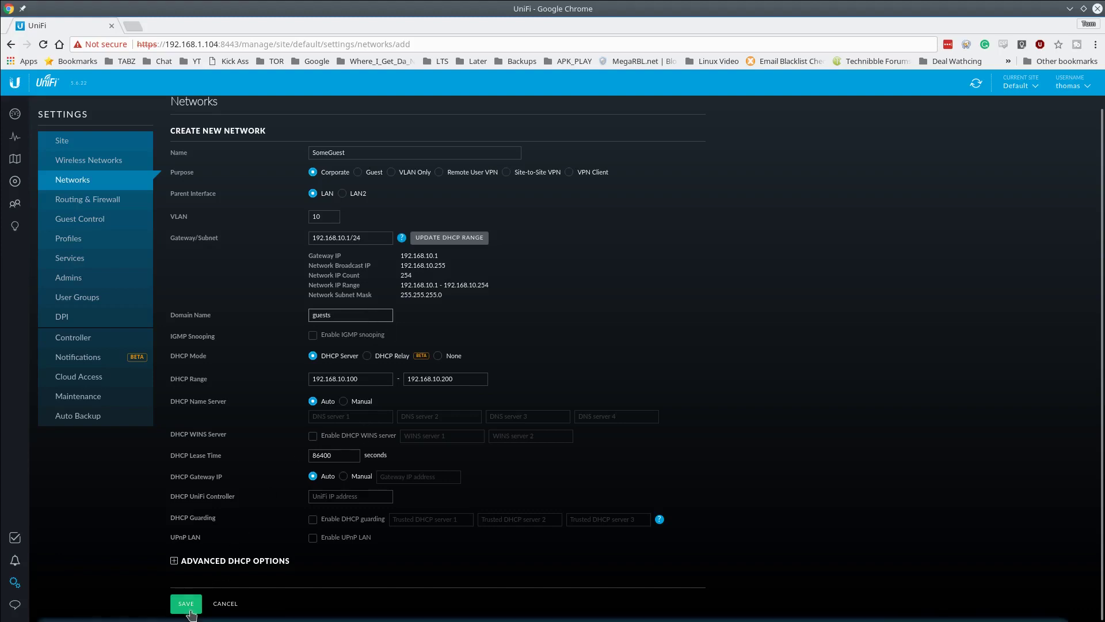
left_click(185, 604)
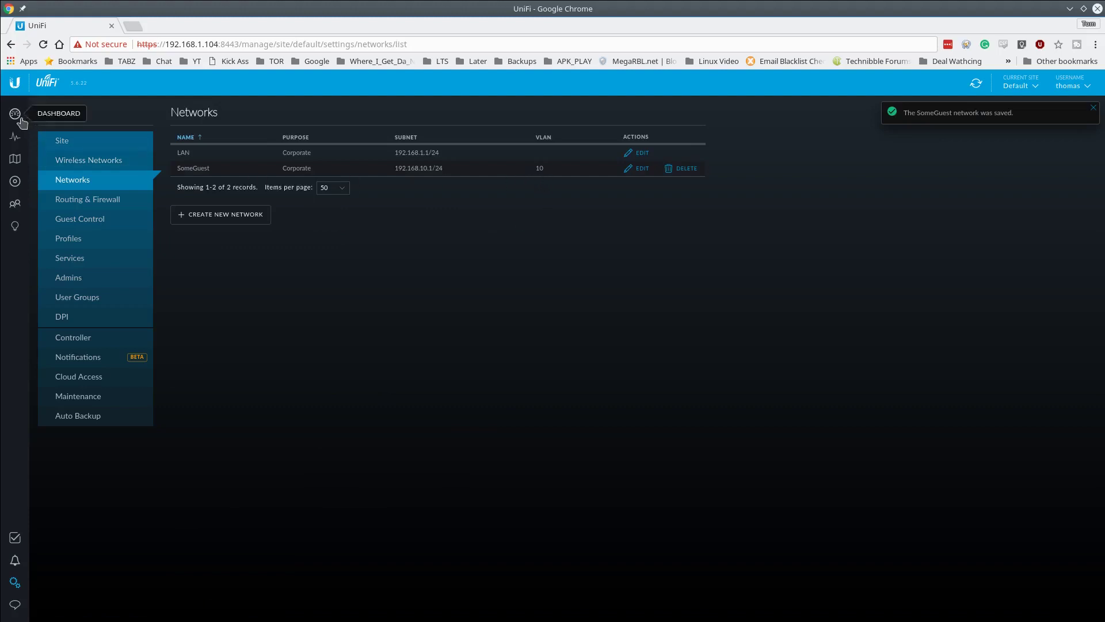
- Check the Devices list, then show the four connected clients and their switch ports
left_click(18, 192)
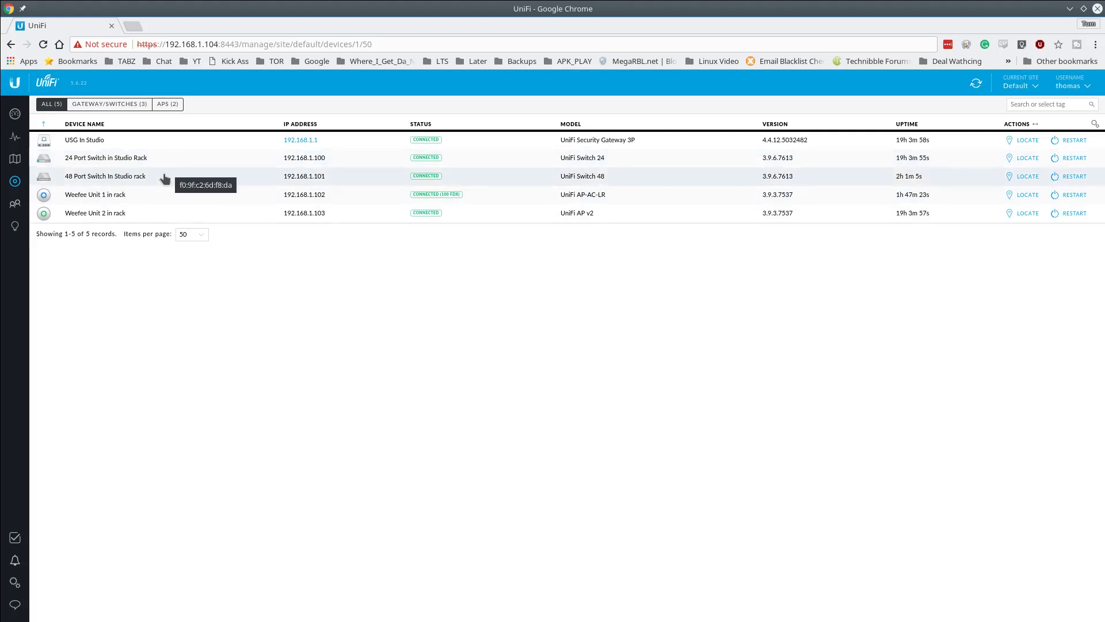
left_click(16, 204)
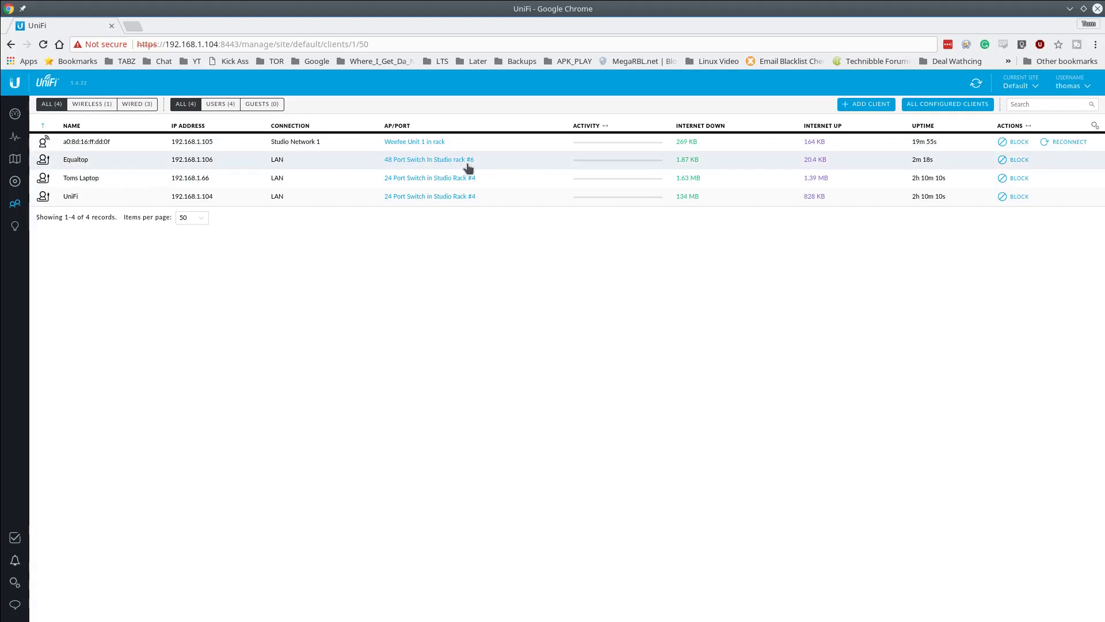
- Show the floor-plan map with access point coverage and open the MAPS view dropdown
left_click(24, 164)
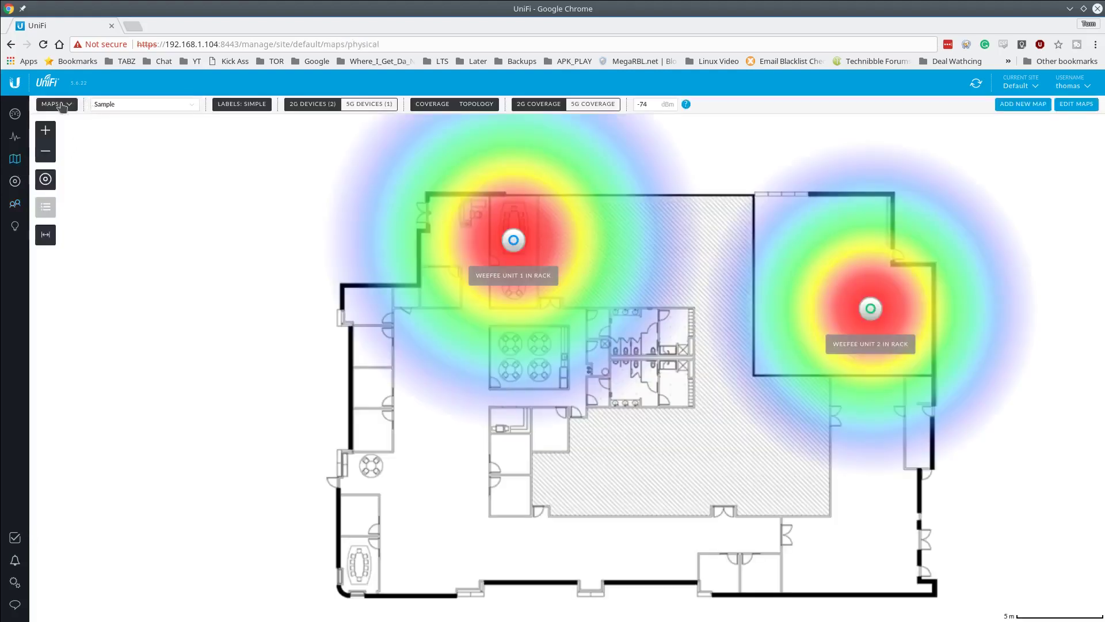
left_click(63, 106)
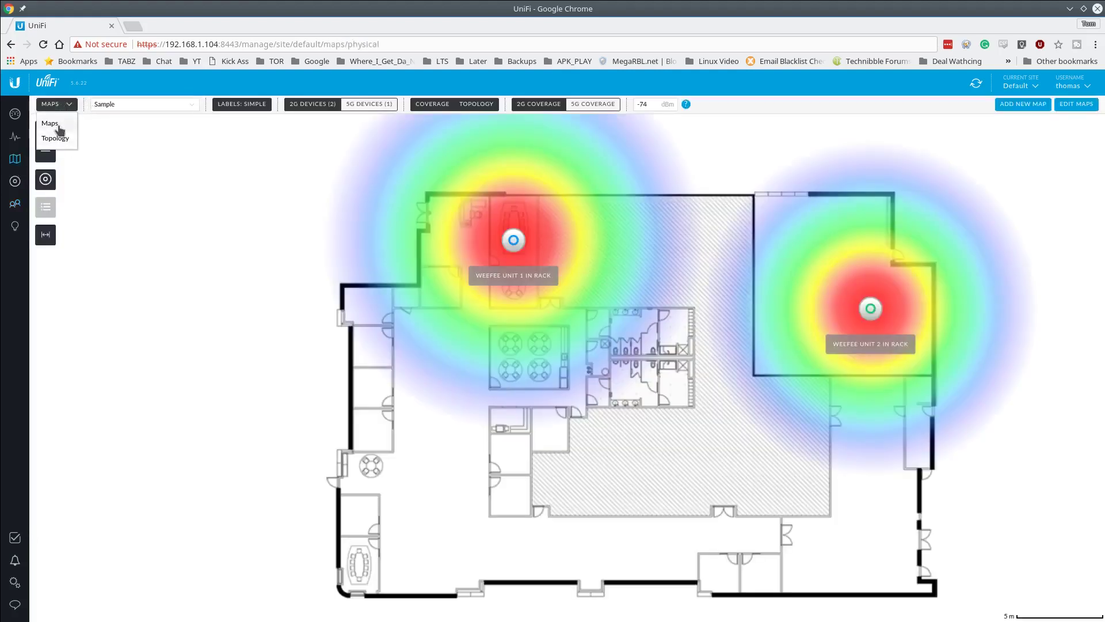
- View Equaltop's configuration and network settings (192.168.1.106, switch port #6) from the topology, with the Clients list open
left_click(58, 139)
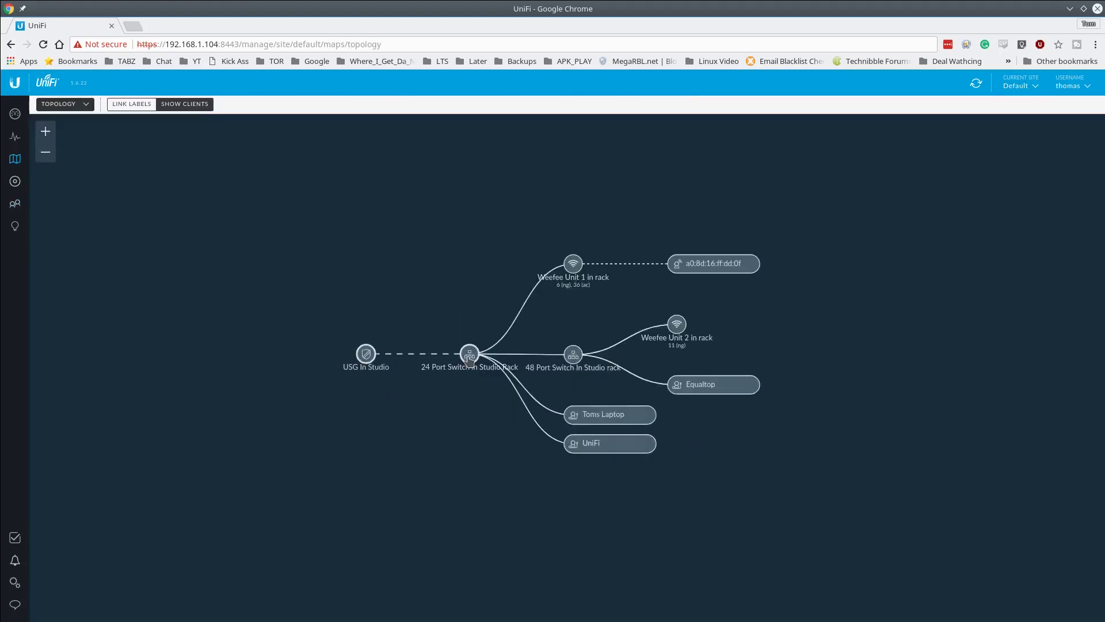
left_click(700, 389)
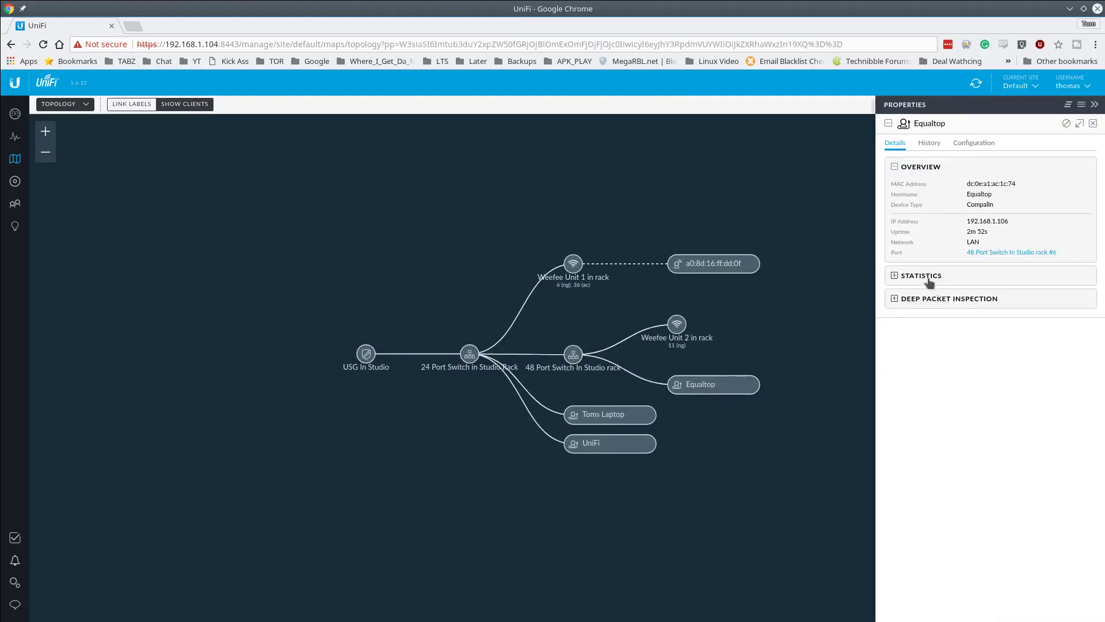
left_click(929, 278)
left_click(919, 147)
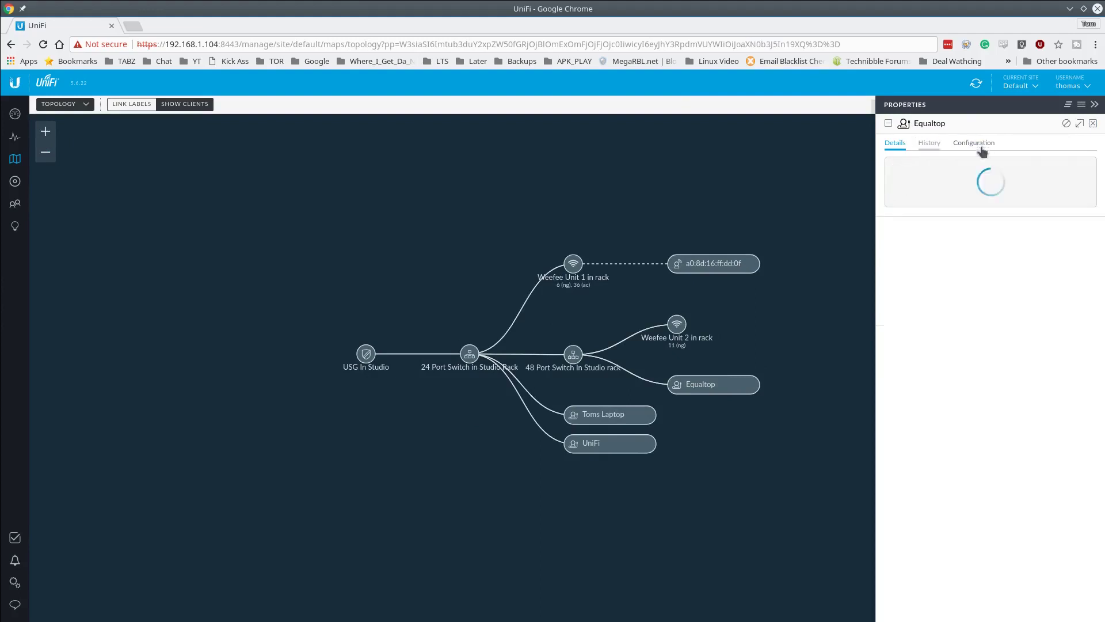
left_click(978, 147)
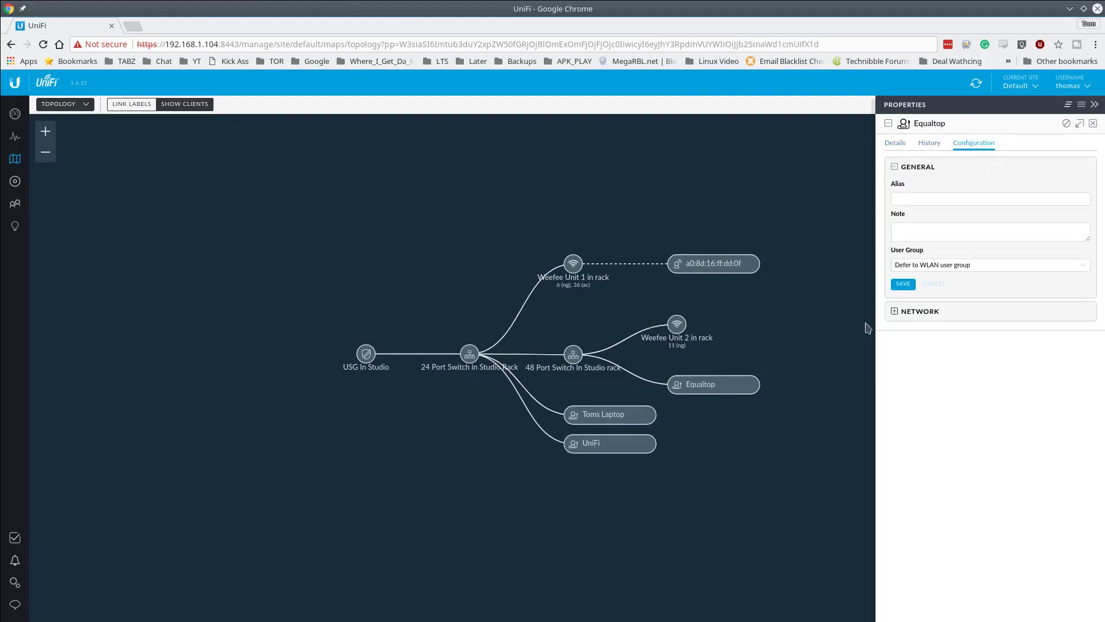
left_click(892, 311)
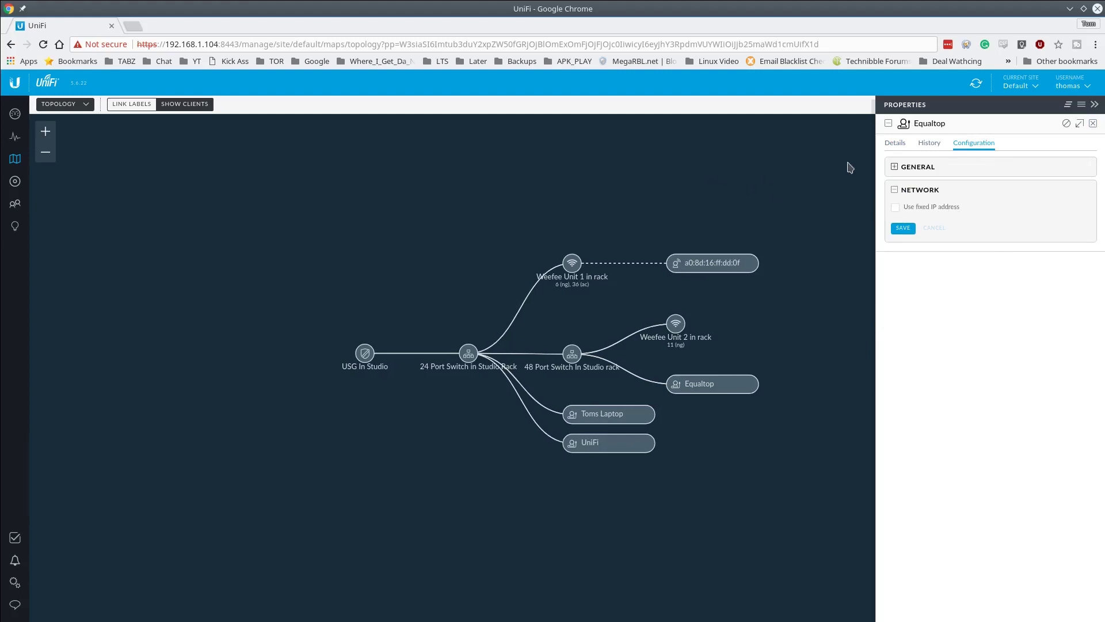
left_click(15, 205)
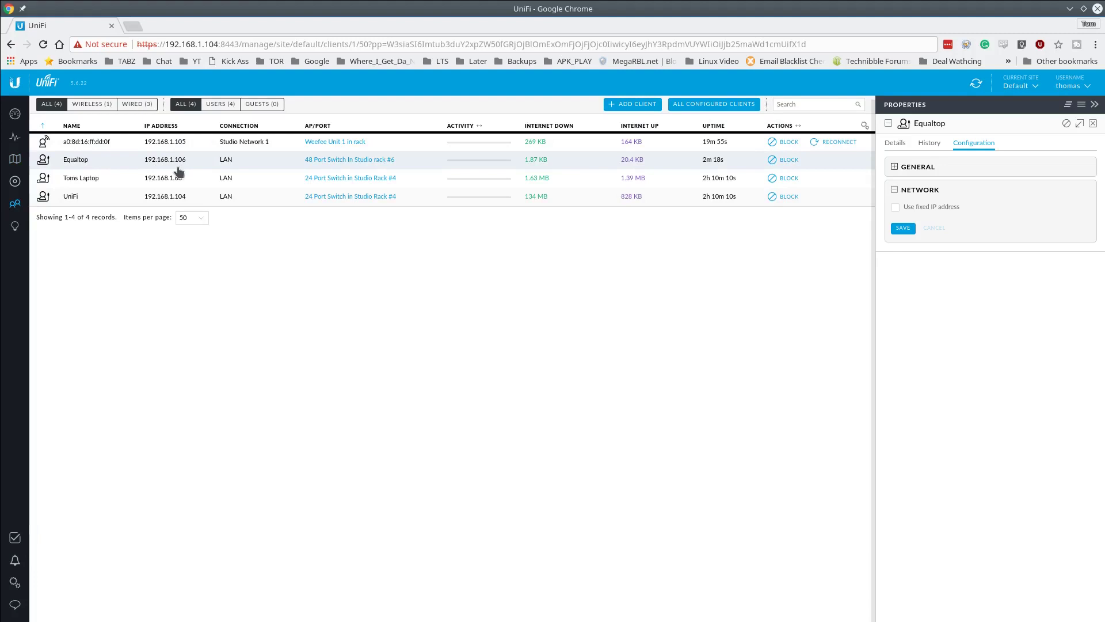
- Edit 48 Port Switch port 6 with a laptop name and the SomeGuest (10) switch port profile
left_click(377, 161)
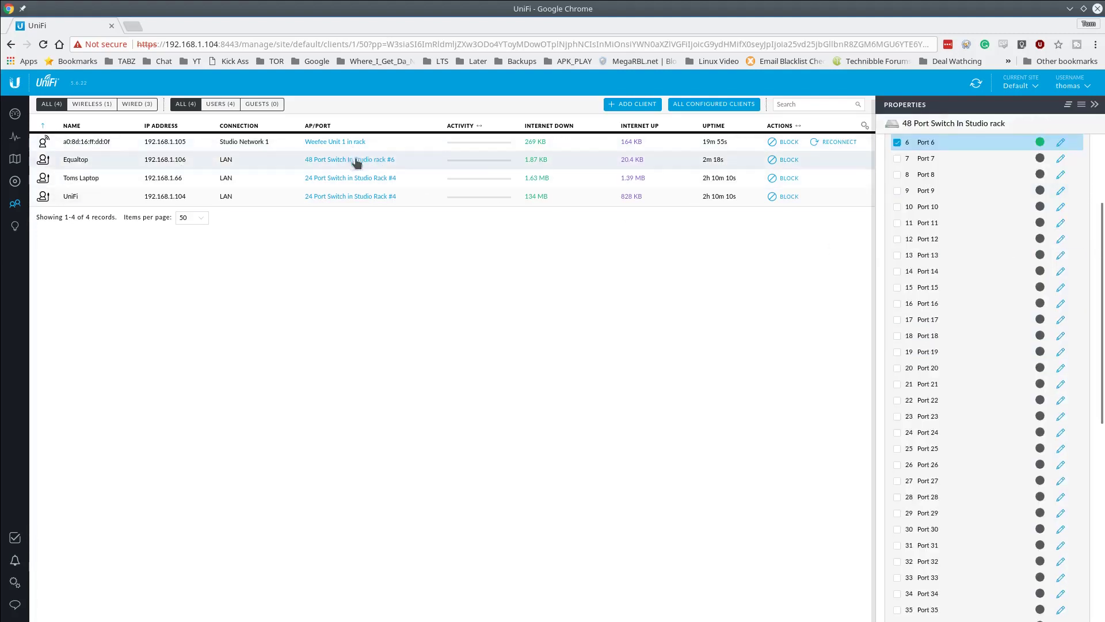
scroll(1063, 186, "up", 1)
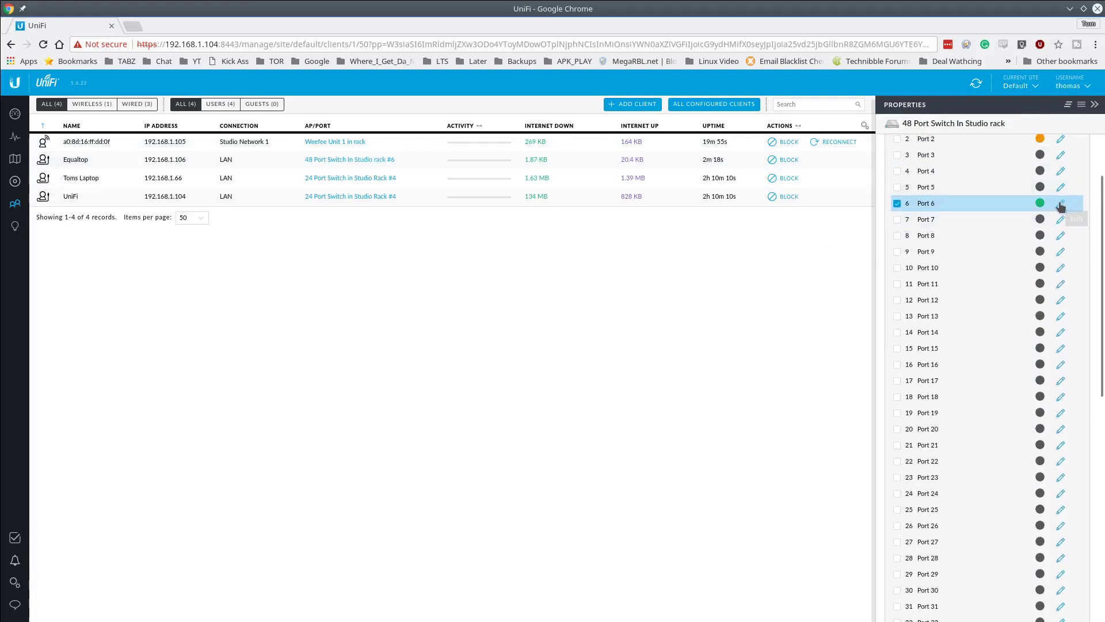
left_click(1060, 204)
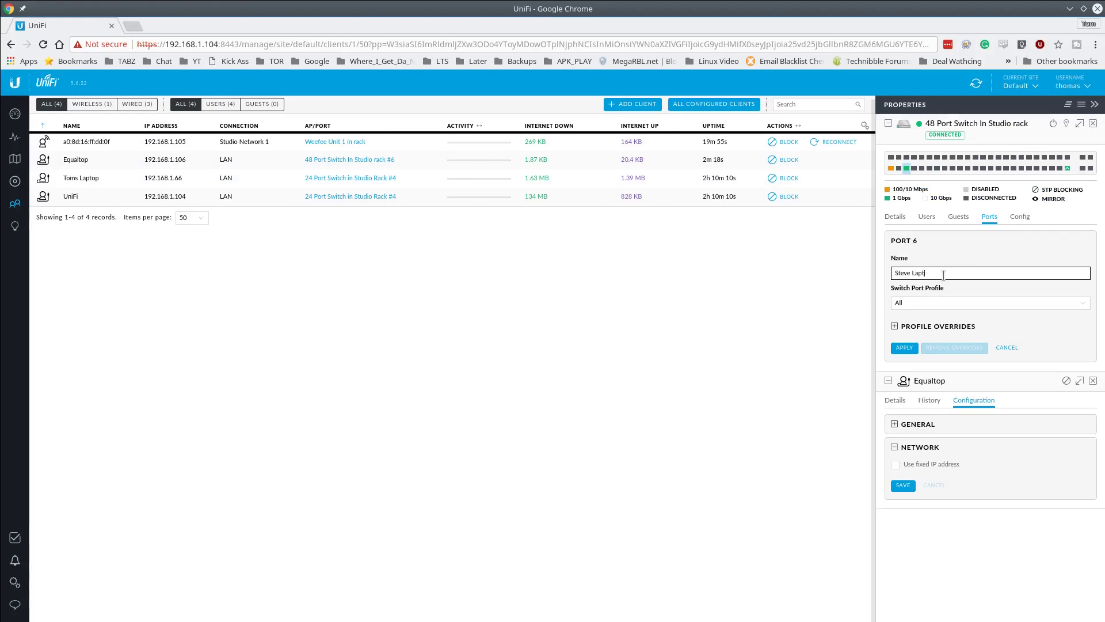
left_click(950, 303)
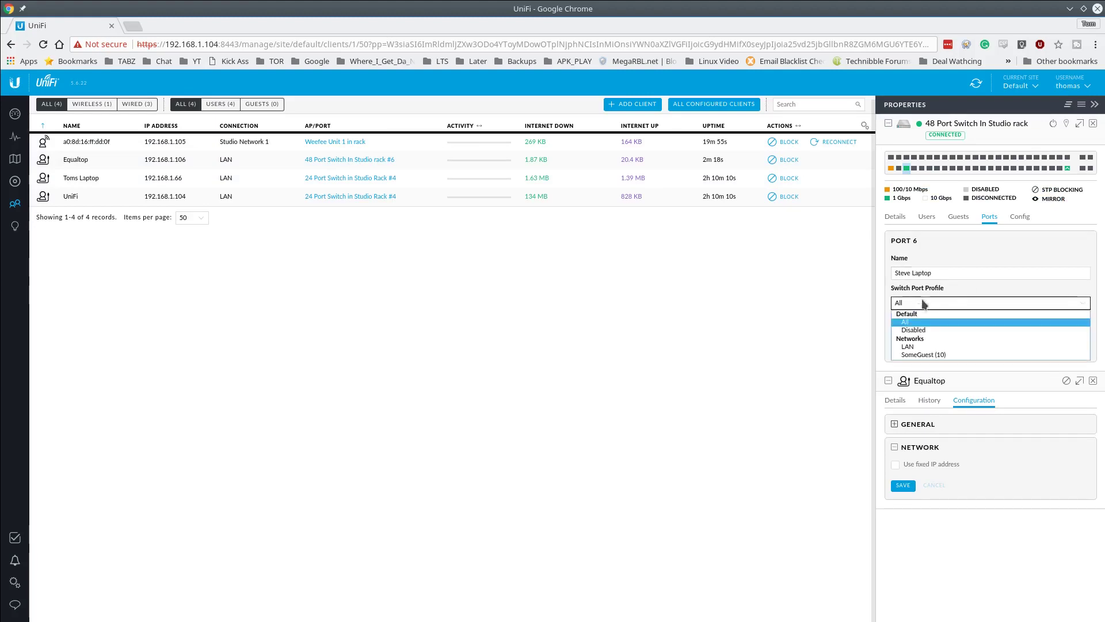
left_click(952, 354)
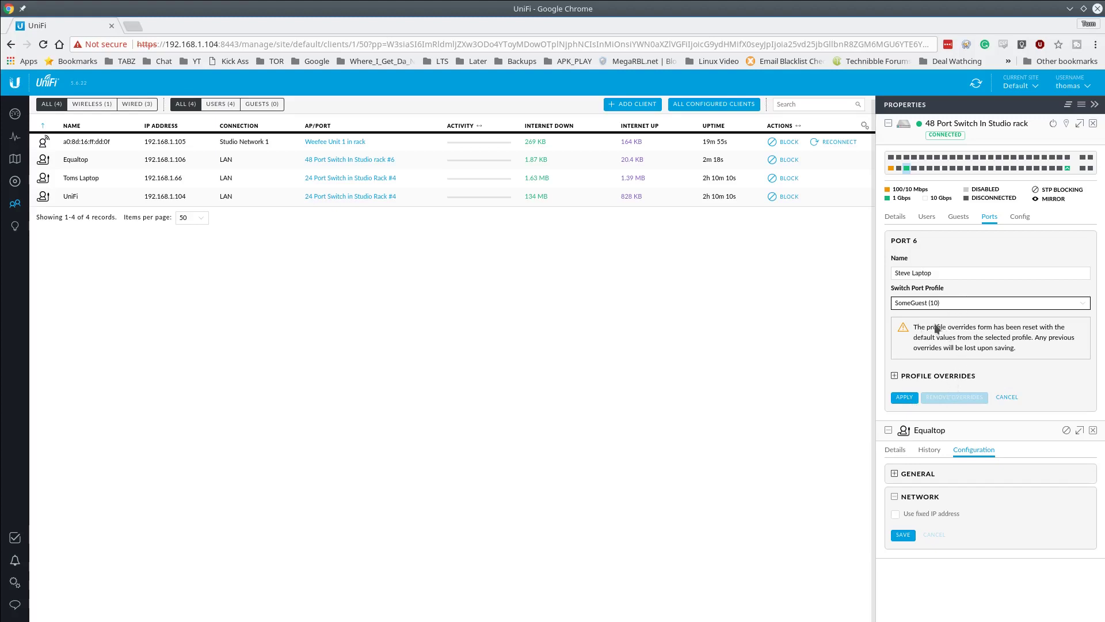
left_click(894, 376)
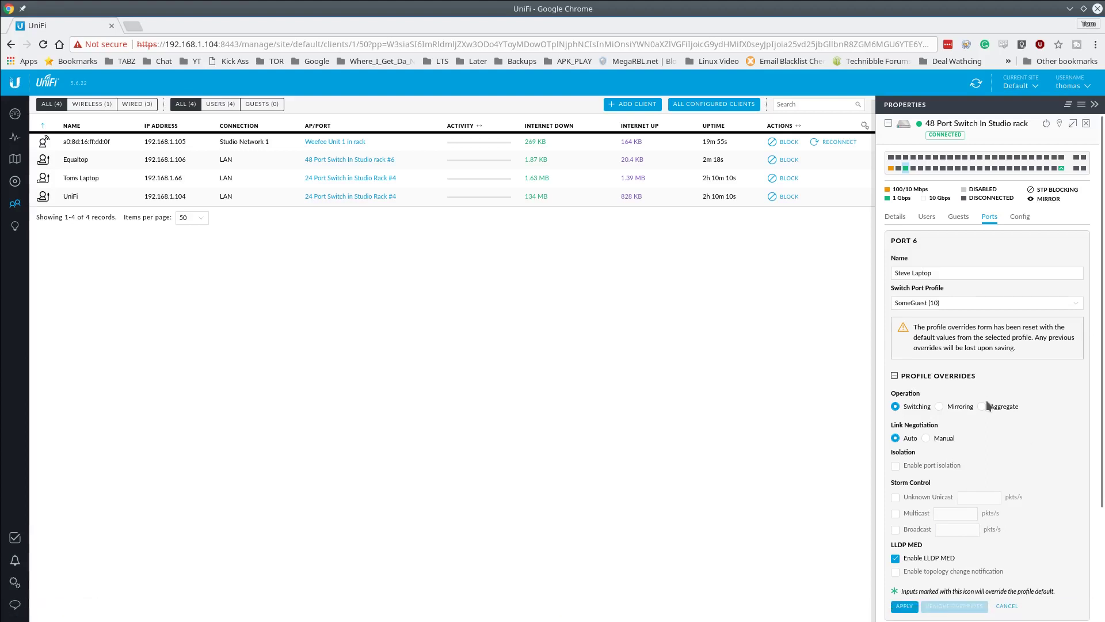
left_click(894, 376)
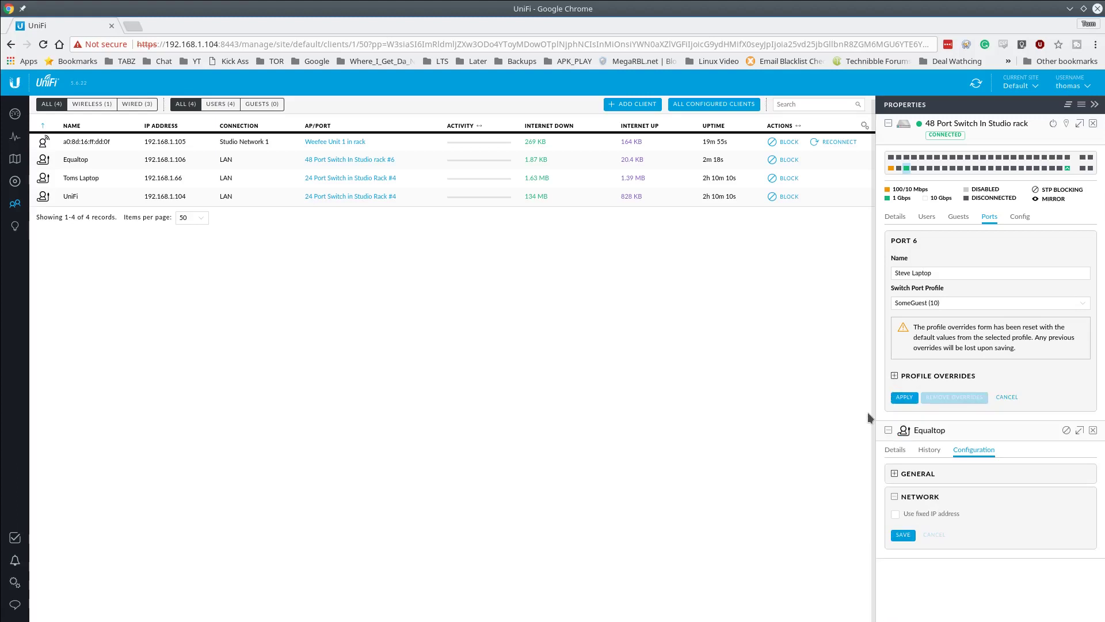
- Apply port 6's changes, then reopen its settings to verify the SomeGuest (10) profile
left_click(904, 399)
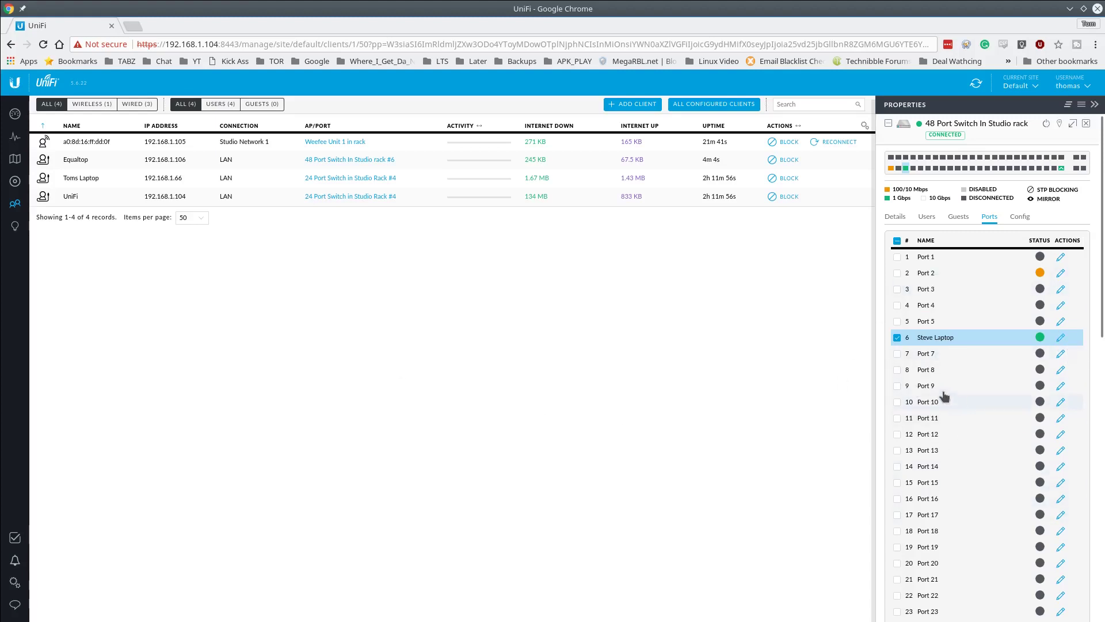
left_click(899, 353)
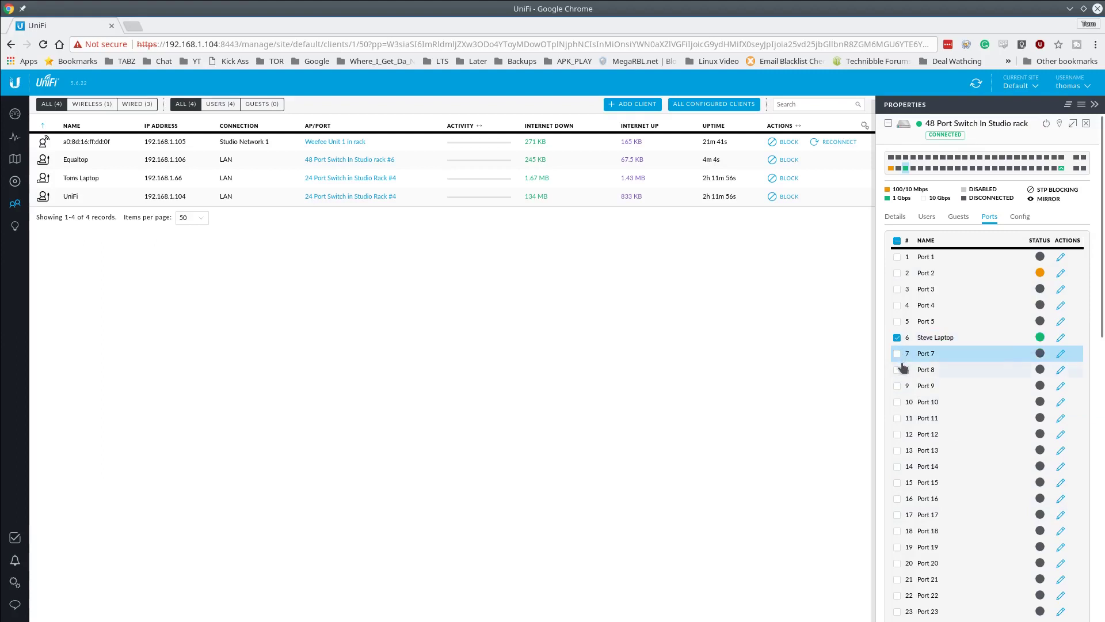
left_click(897, 370)
left_click(898, 385)
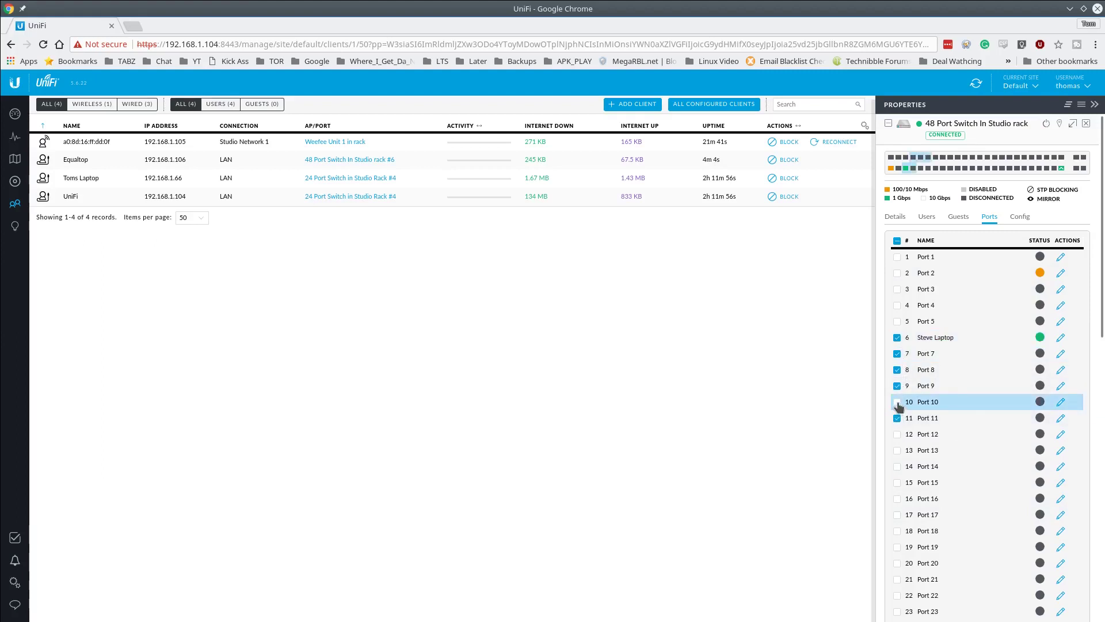
left_click(898, 403)
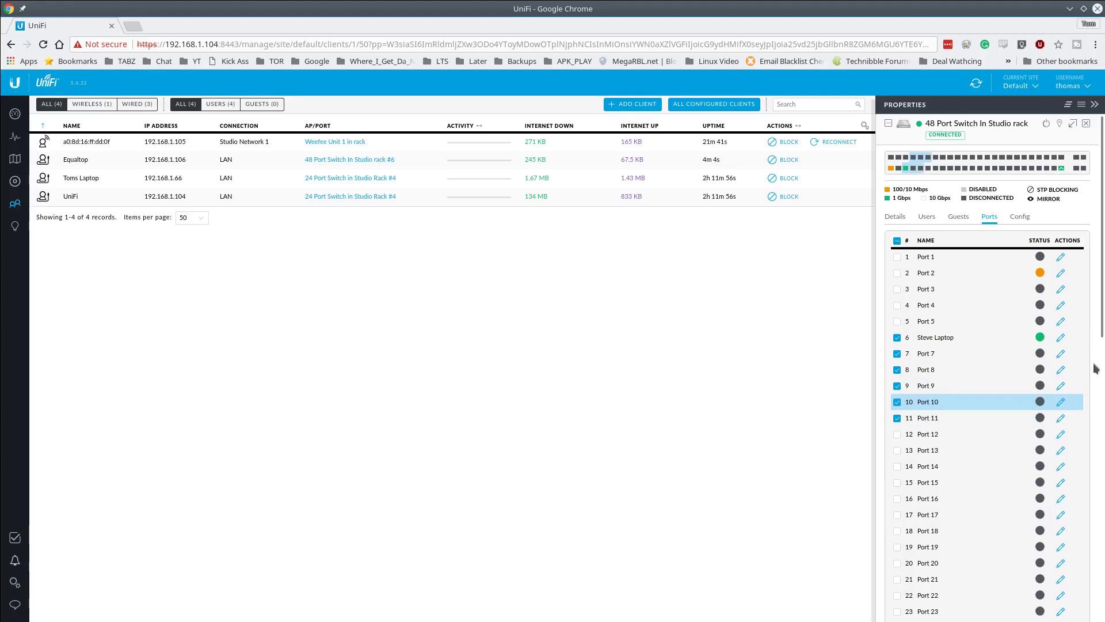
left_click(1061, 340)
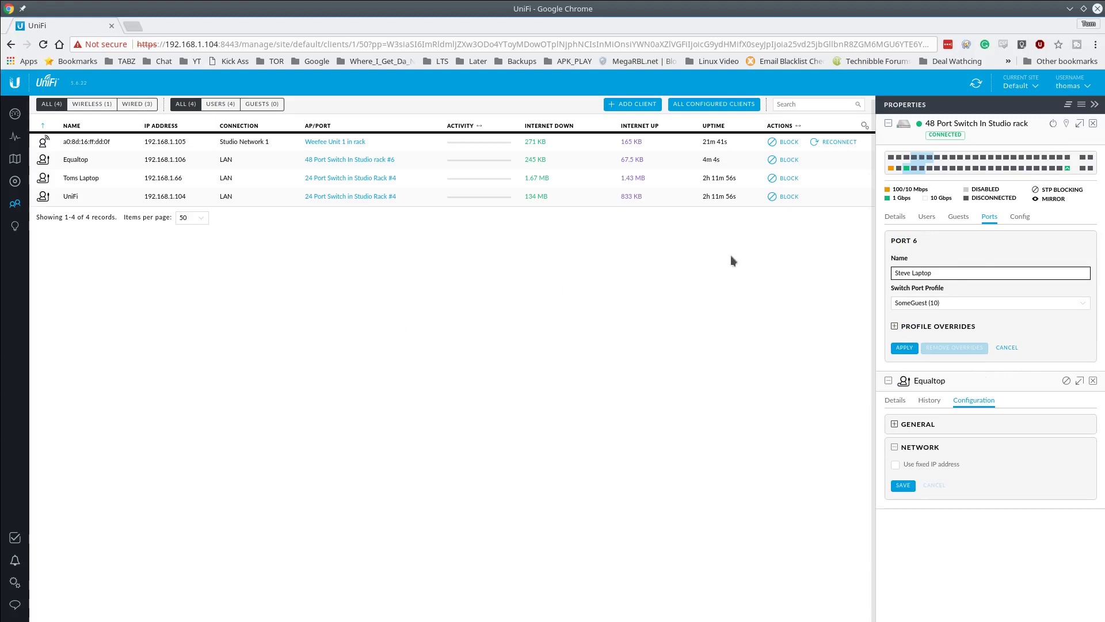
- View the switch's overview details, then go from Devices back to the Clients list
left_click(895, 216)
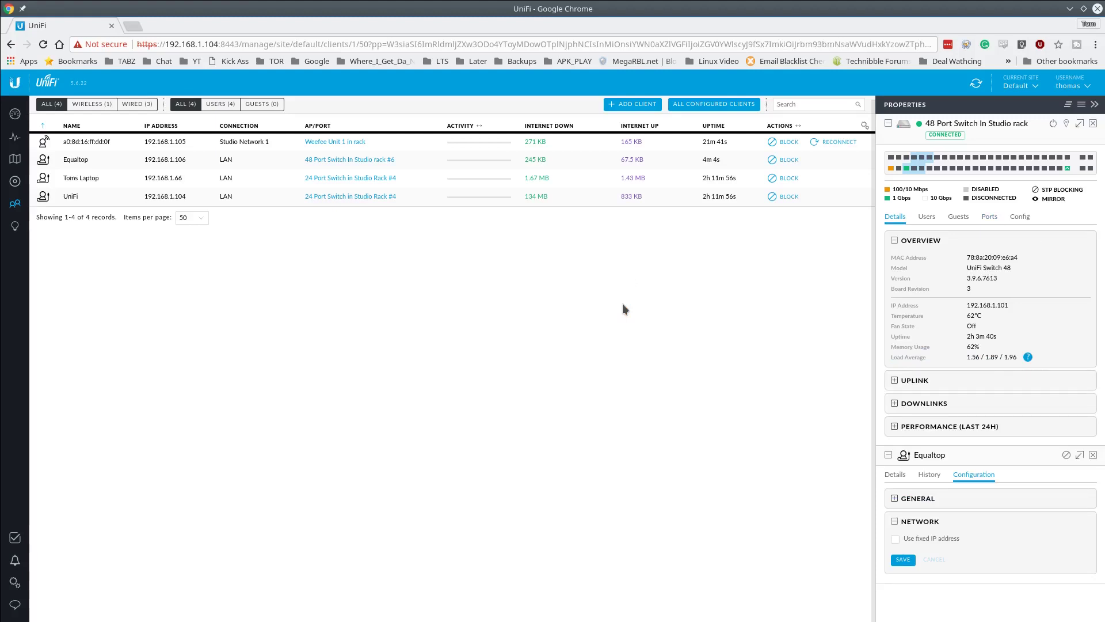
mouse_move(923, 164)
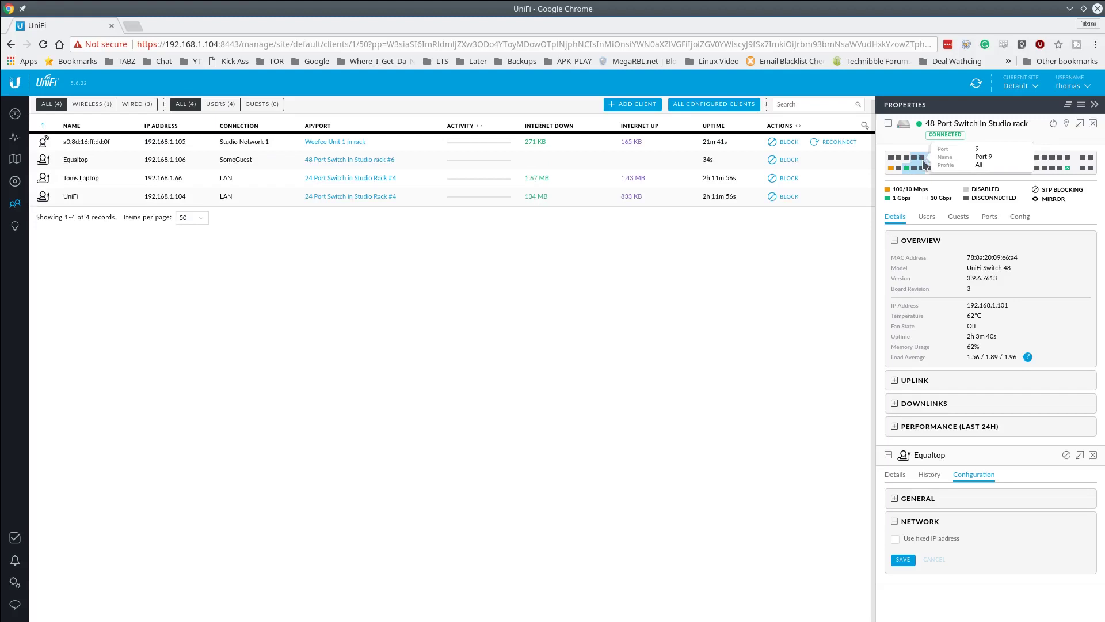
left_click(19, 184)
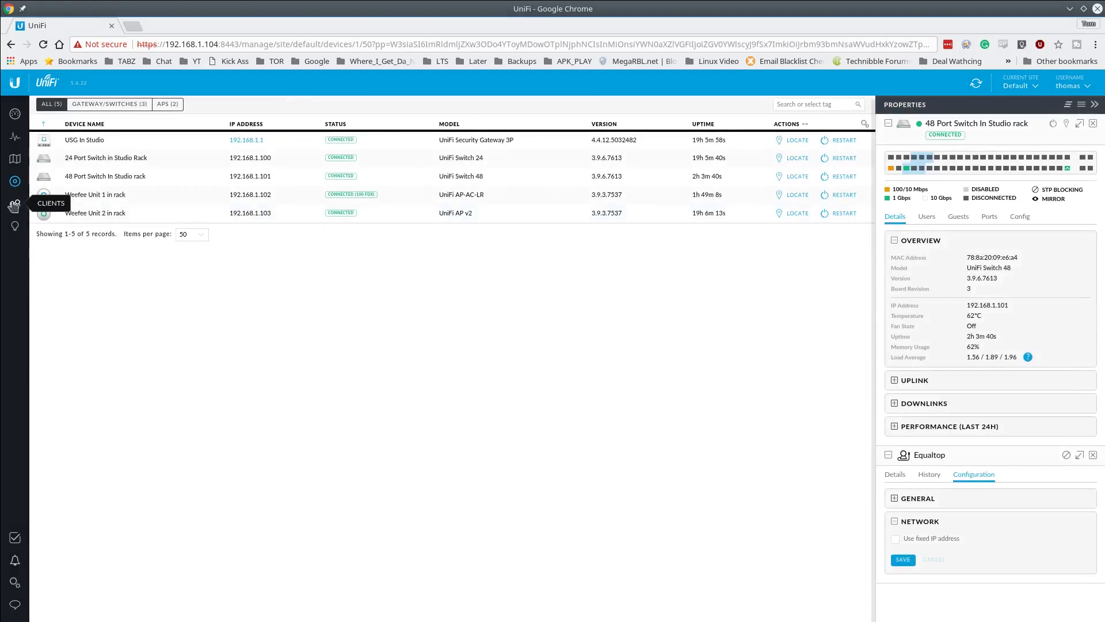
left_click(12, 207)
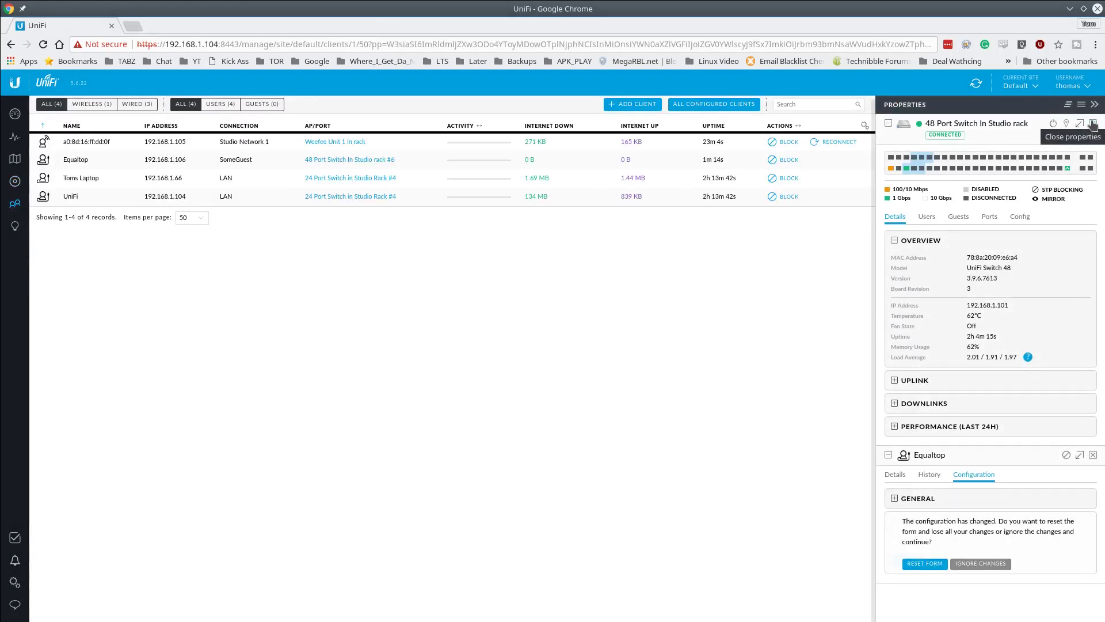
- Close both properties panels and refresh the client list to show Equaltop at 192.168.10.100
left_click(1093, 125)
left_click(1093, 125)
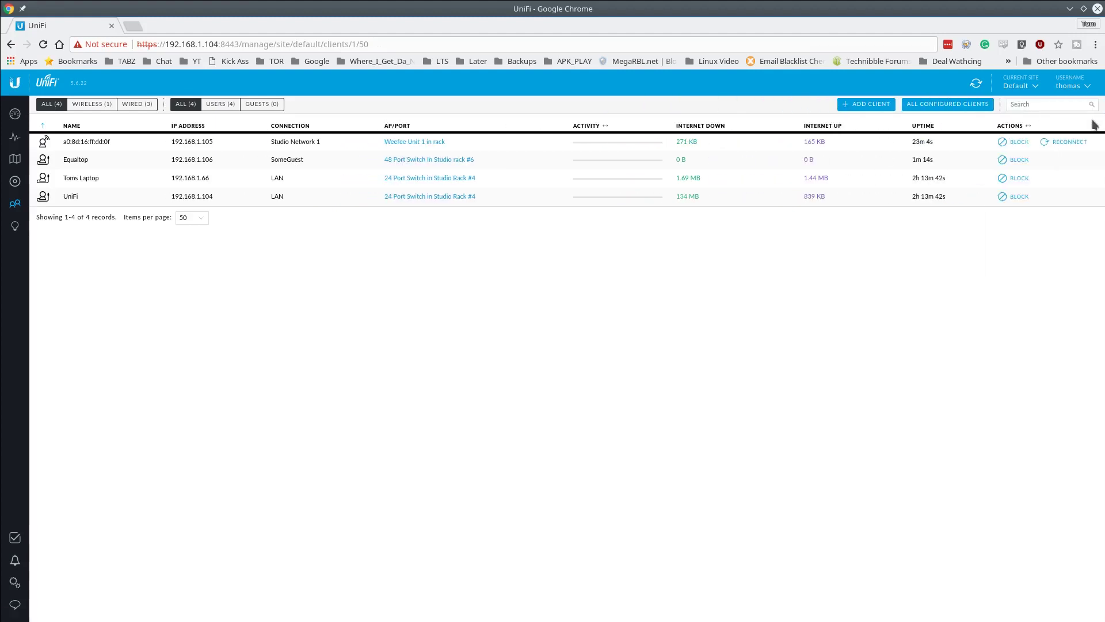
left_click(977, 83)
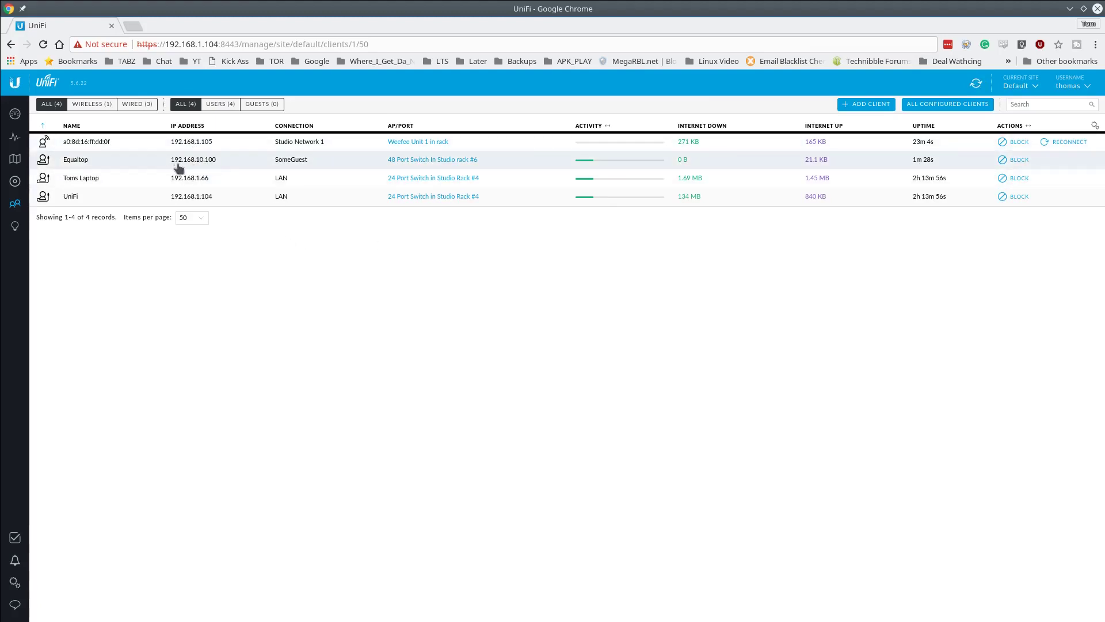
mouse_move(163, 167)
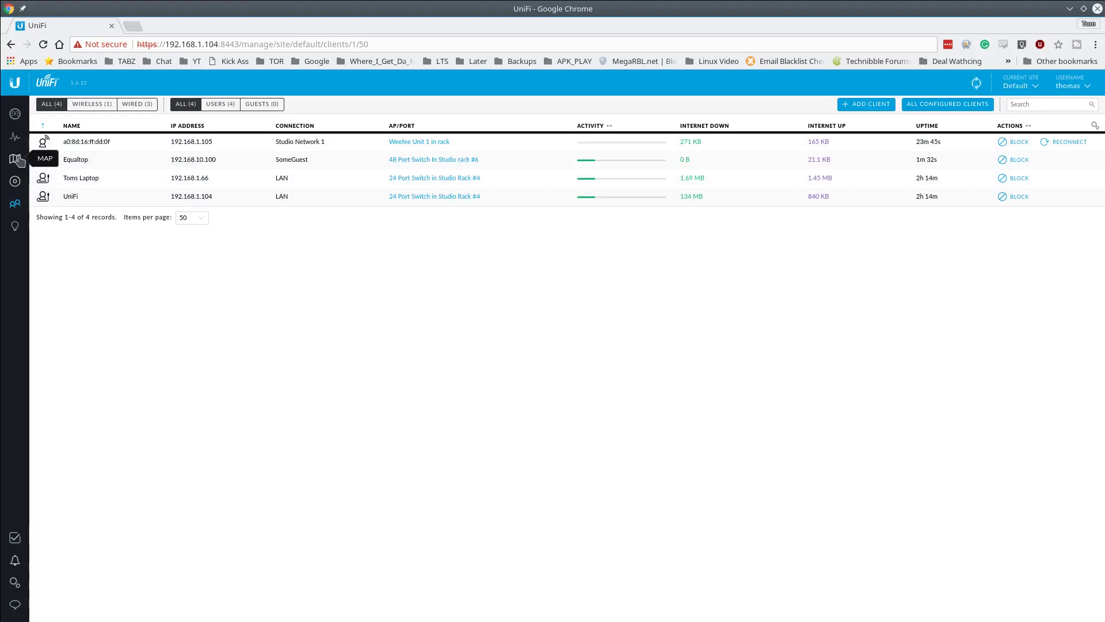
- On the topology map, view Equaltop's traffic statistics and configuration settings
left_click(15, 159)
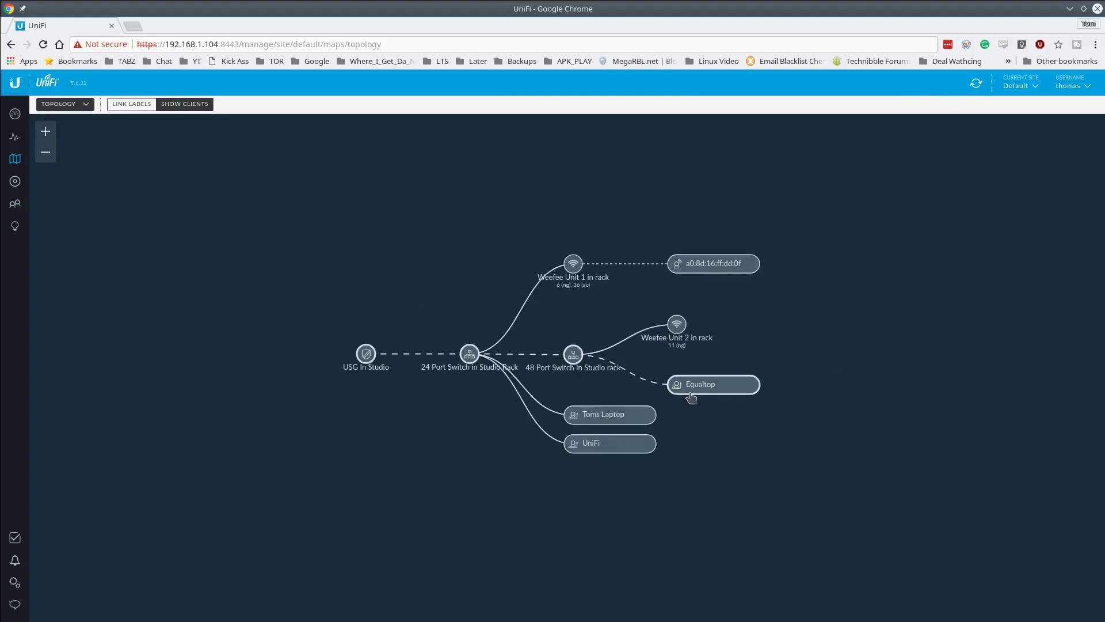
scroll(570, 360, "up", 2)
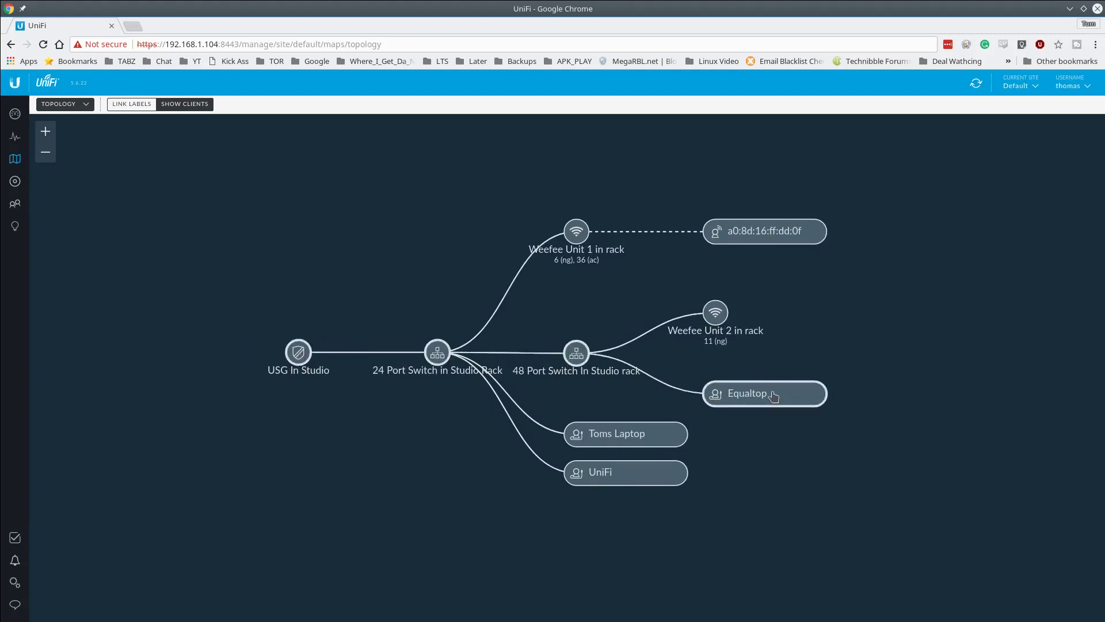
left_click(728, 400)
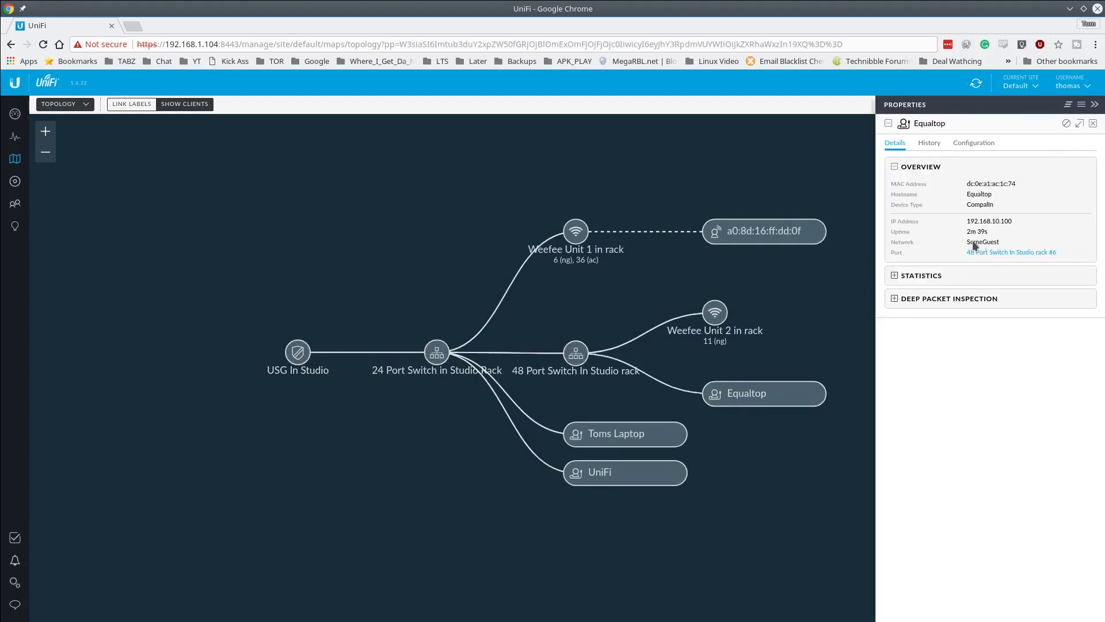
left_click(891, 276)
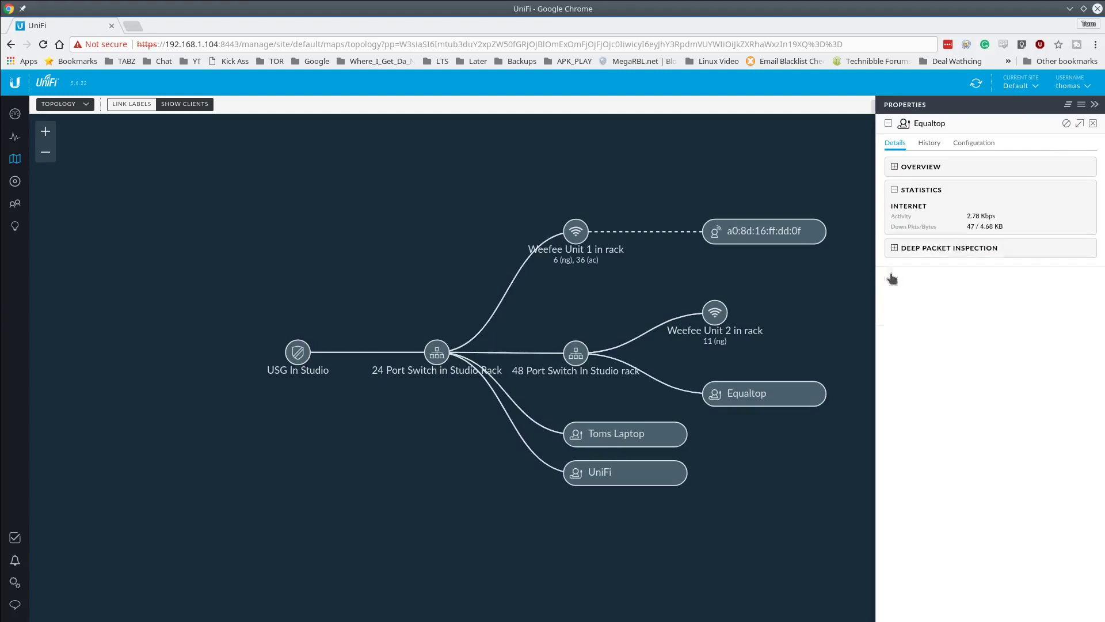
left_click(974, 143)
- Inspect Equaltop's alias and note fields in its configuration panel
left_click(950, 200)
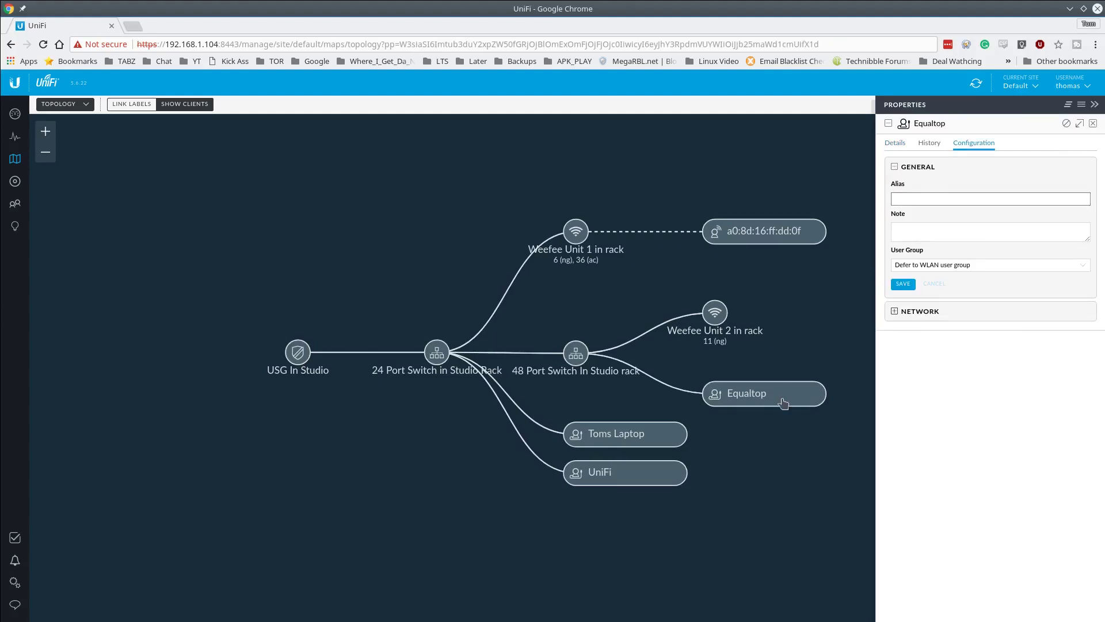
left_click(741, 401)
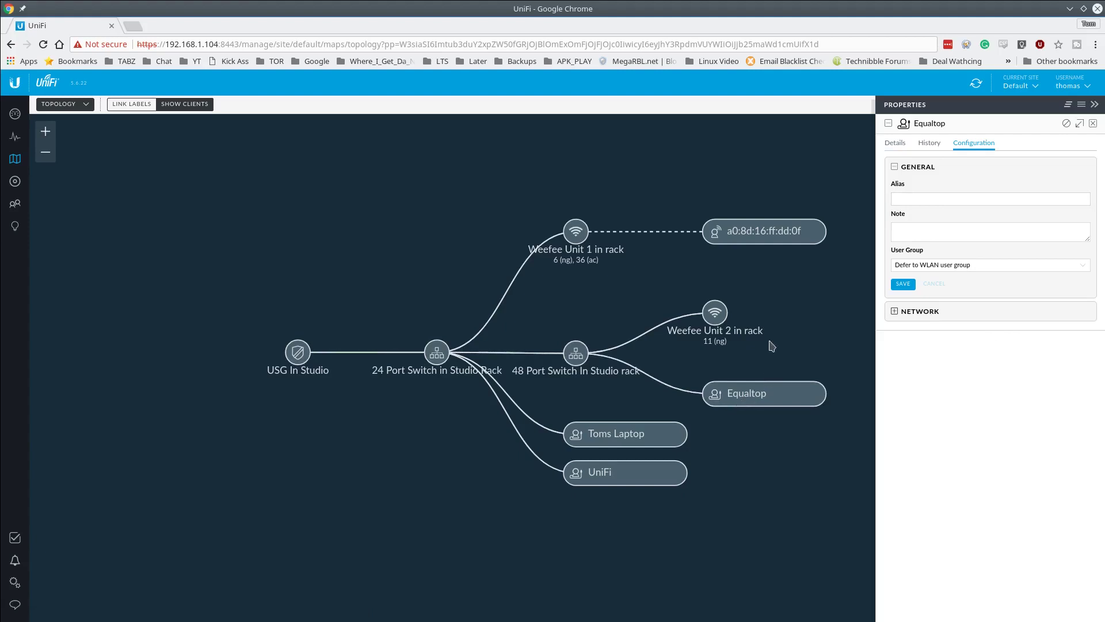
left_click(959, 198)
left_click(956, 226)
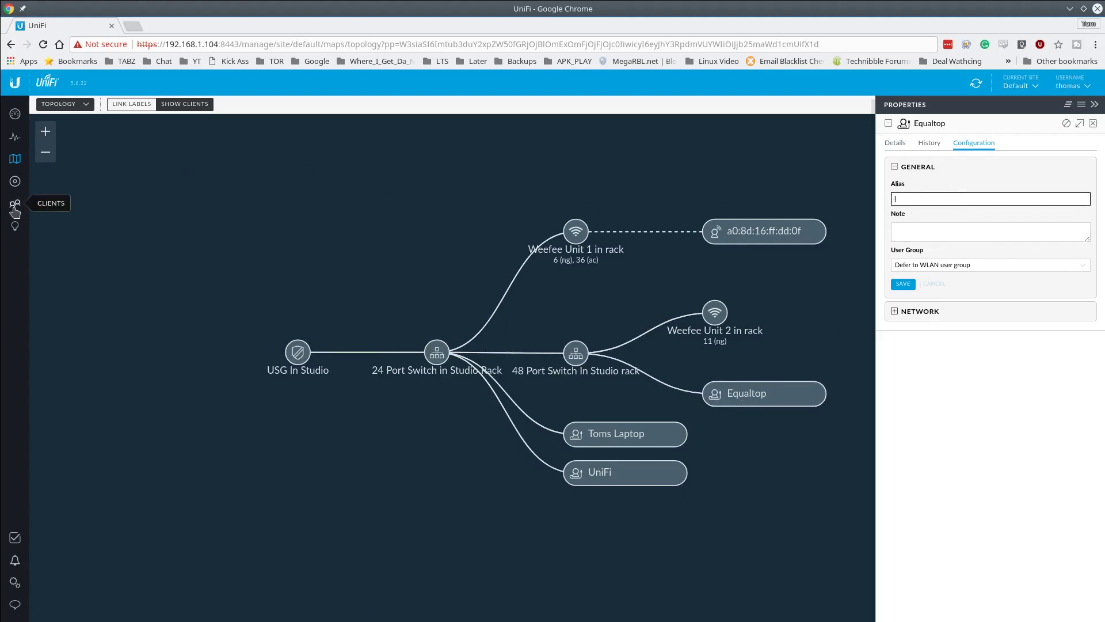
left_click(891, 229)
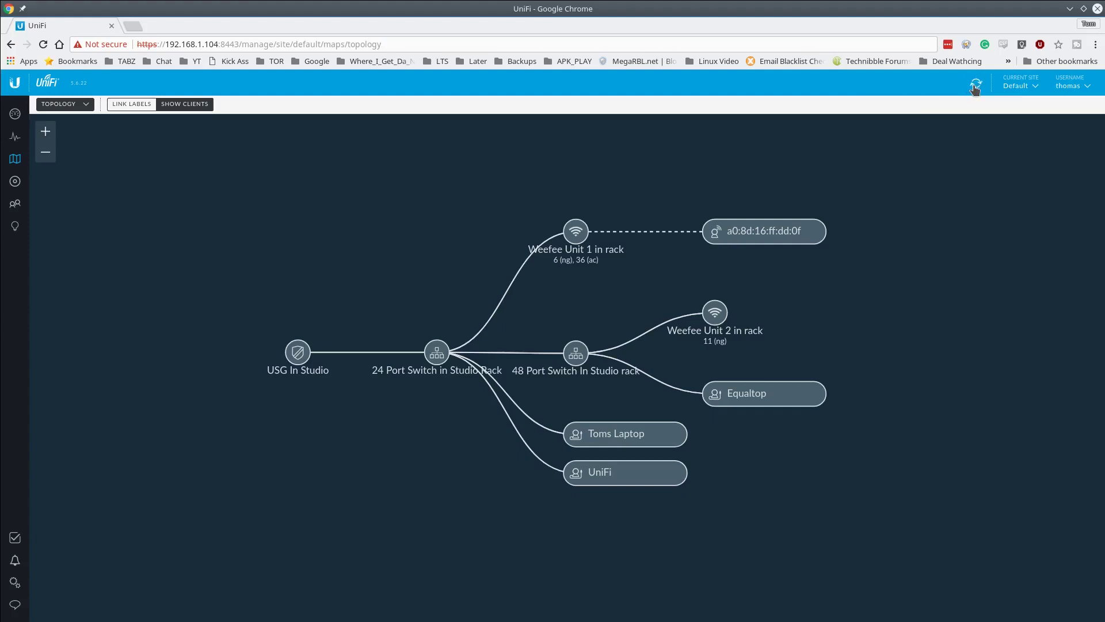
- Refresh the map, toggle client nodes off and on, and enable link labels showing port #6
left_click(975, 86)
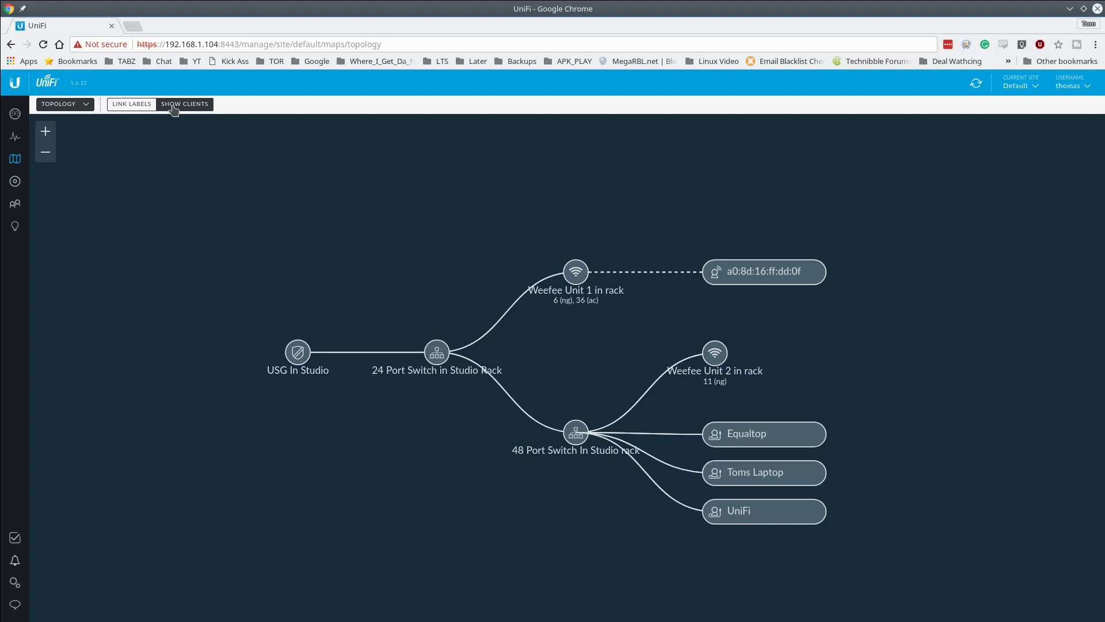
left_click(173, 106)
left_click(173, 106)
left_click(134, 106)
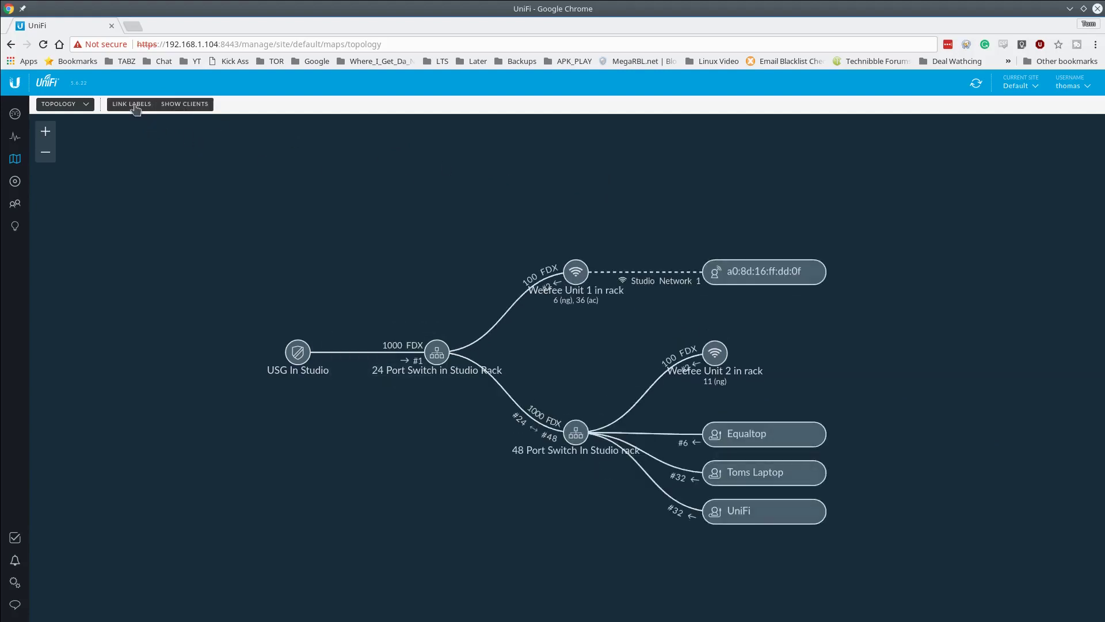
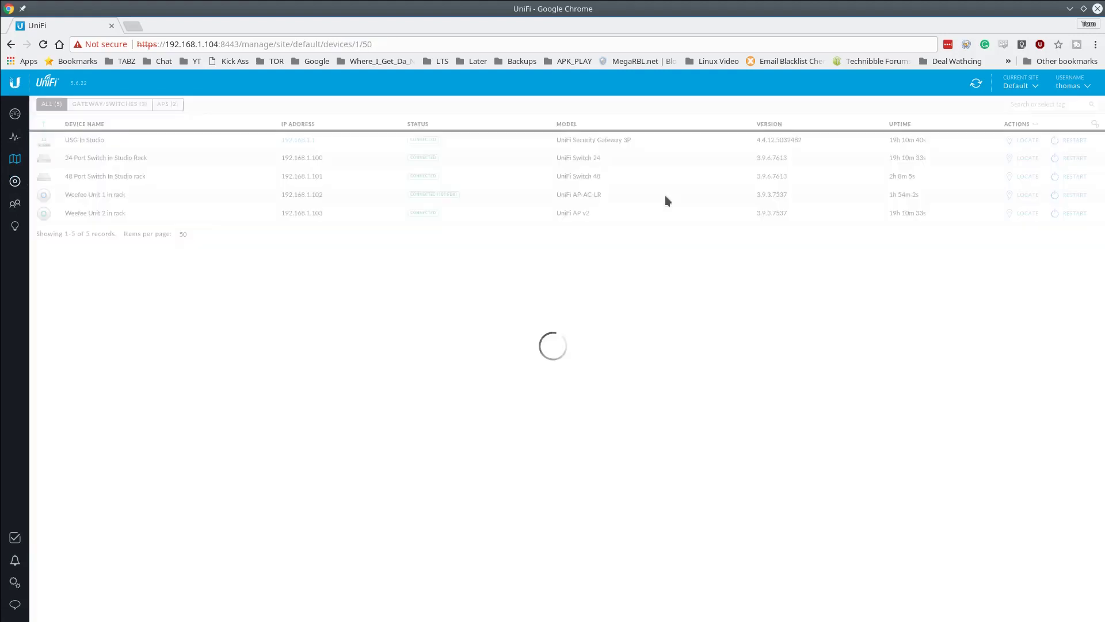
- Inspect the 48 Port Switch's properties in a floating window, then close them
left_click(145, 176)
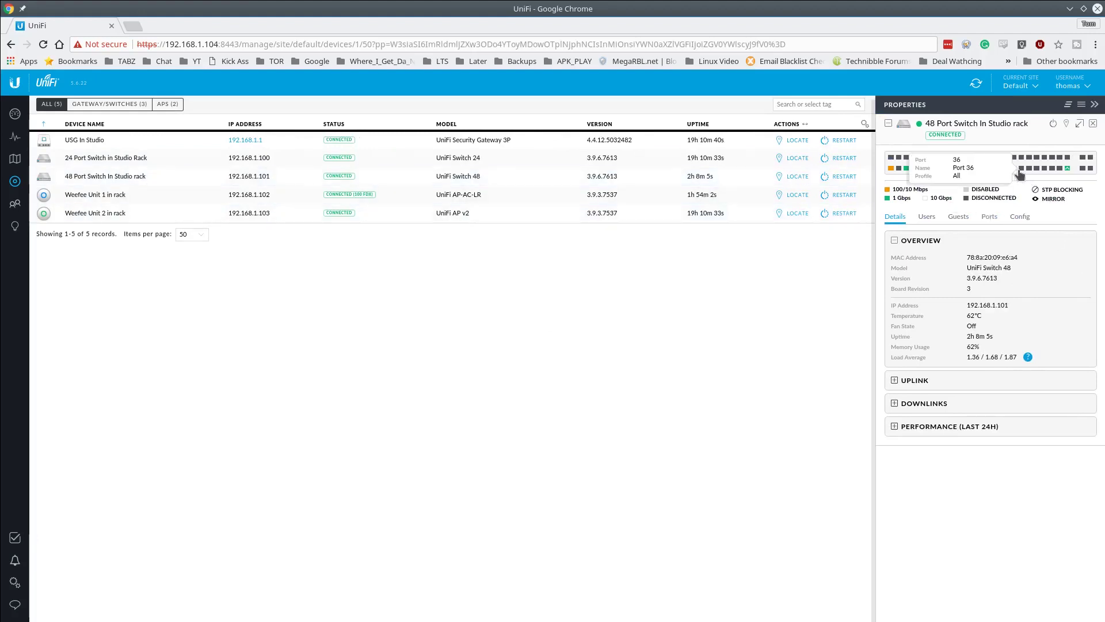
left_click(1079, 125)
mouse_move(332, 208)
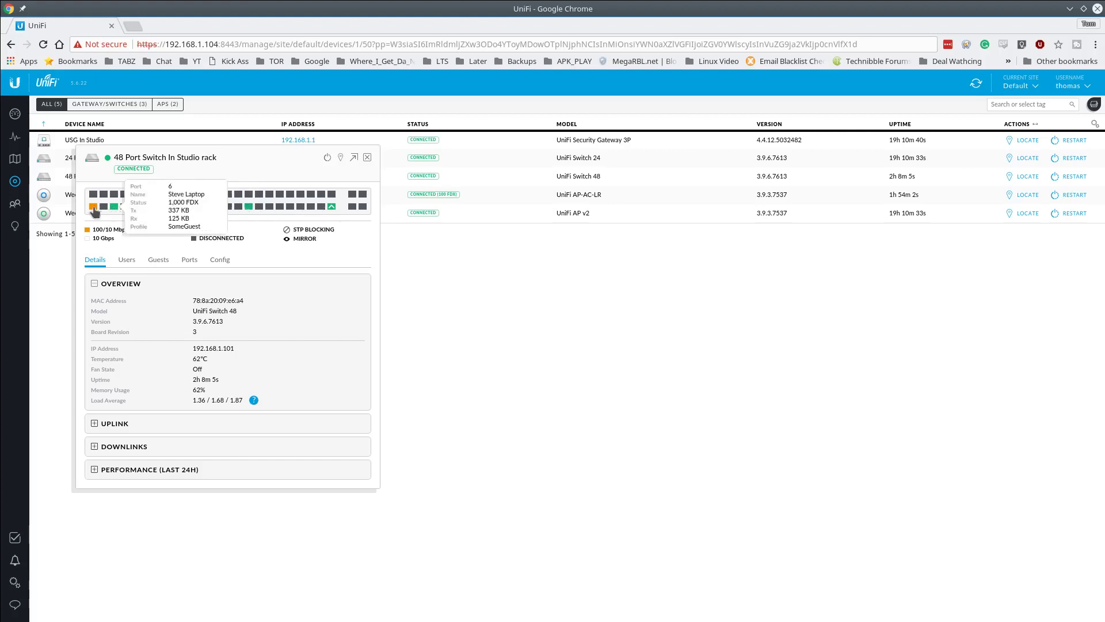
mouse_move(94, 207)
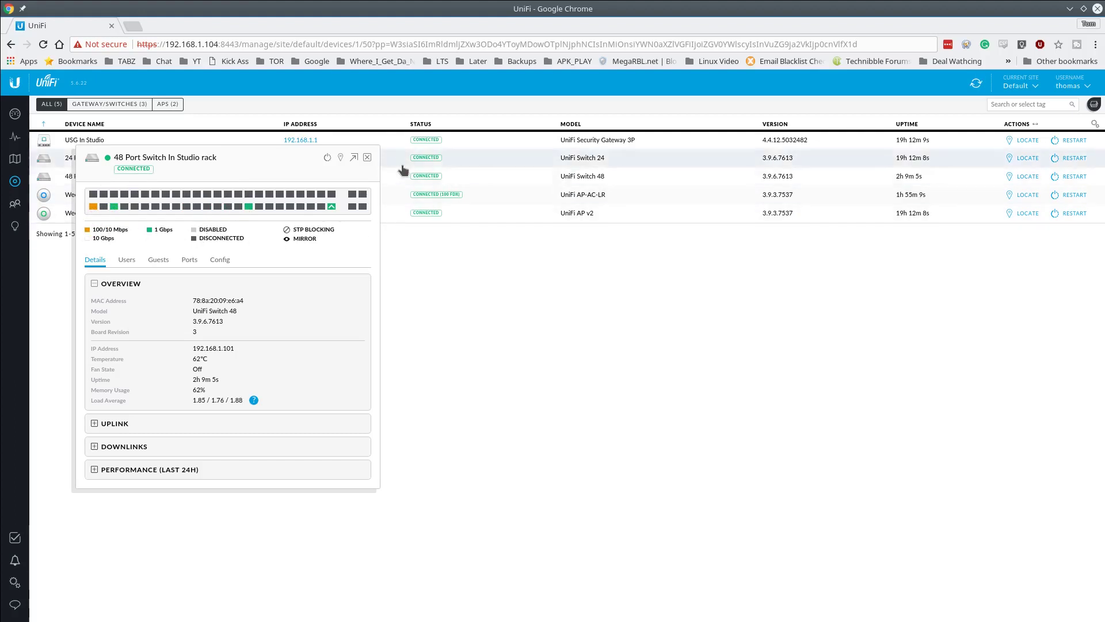
left_click(369, 158)
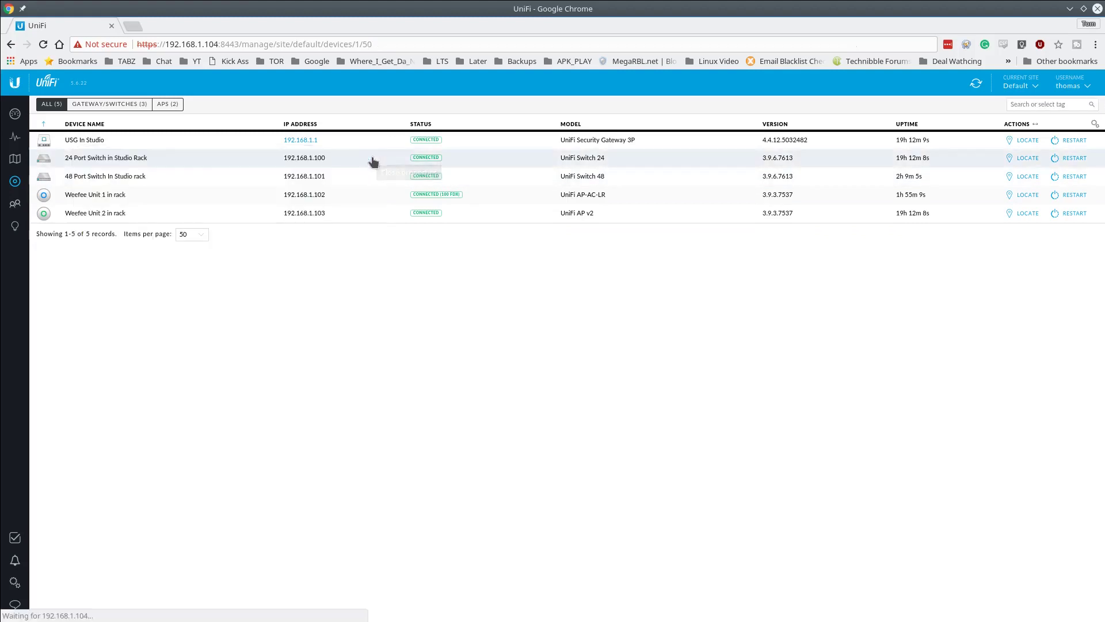
- Review the 24 Port Switch in Studio Rack's properties and its downlink devices
left_click(230, 162)
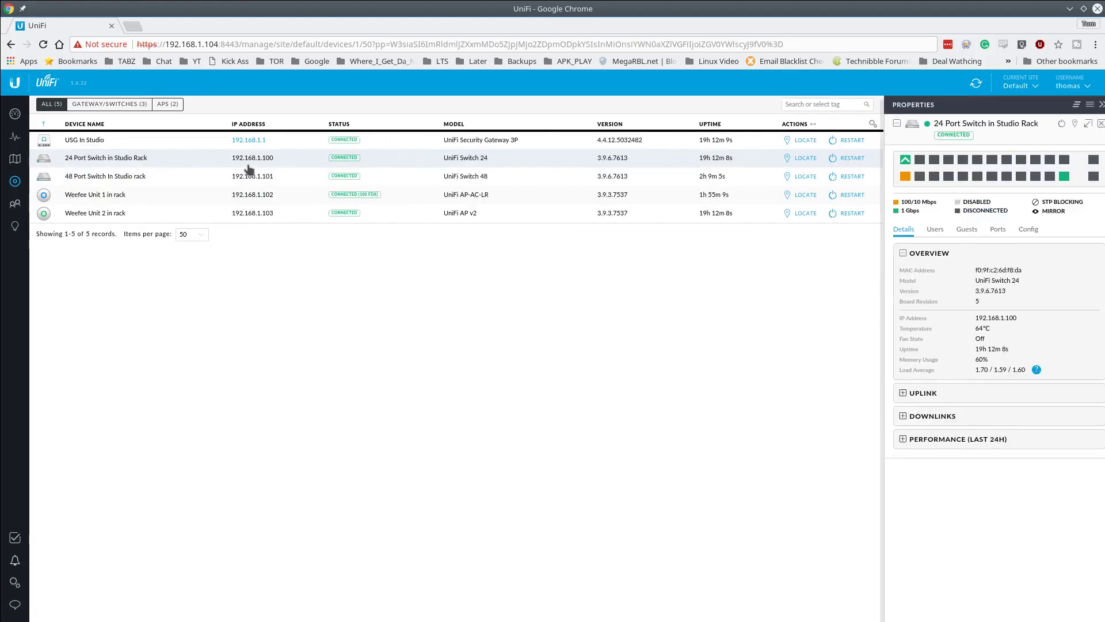
left_click(1080, 124)
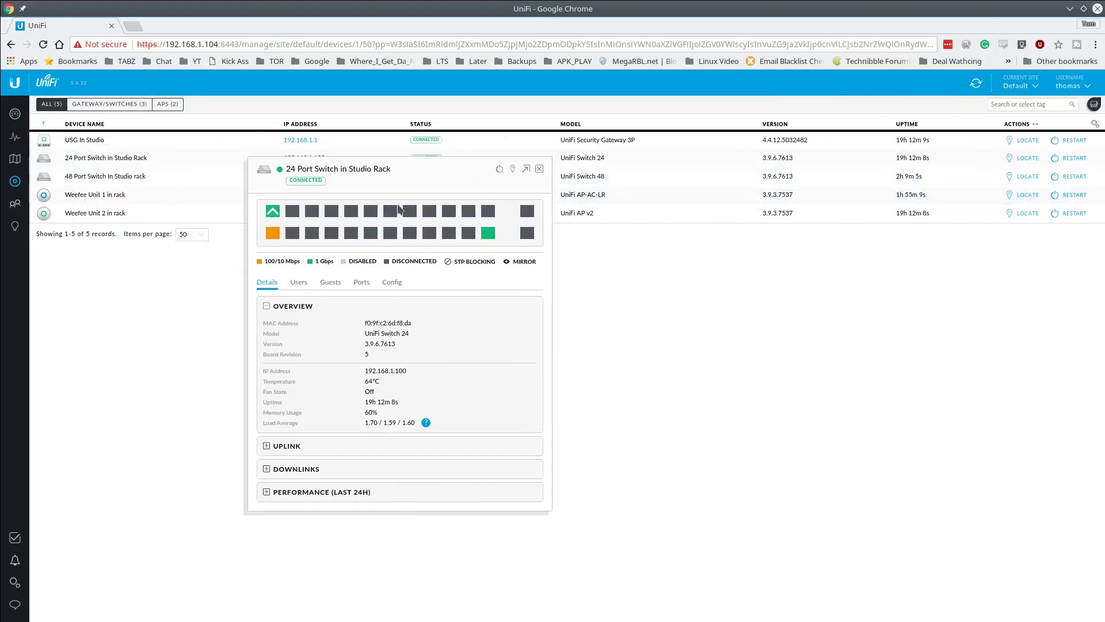
mouse_move(278, 218)
left_click(299, 473)
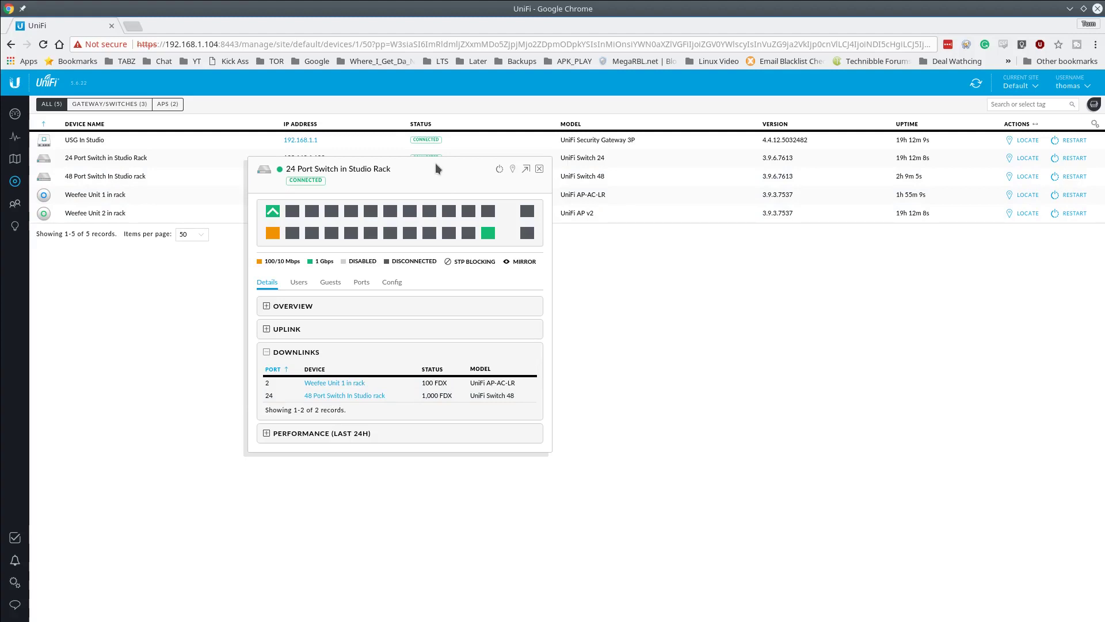
left_click(540, 169)
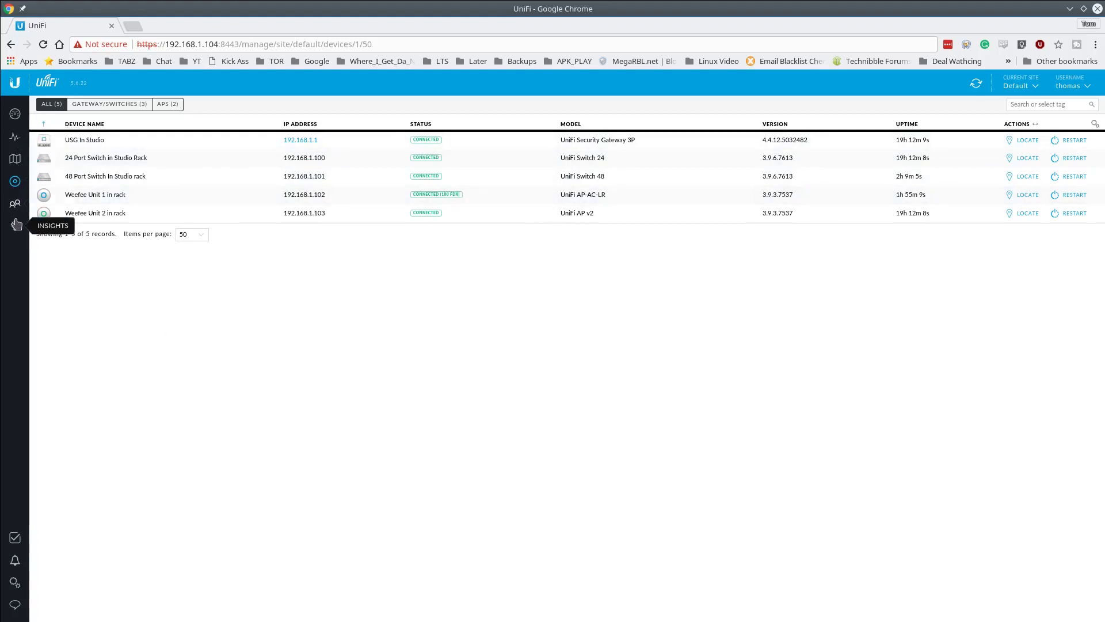
- Start a new wireless network named Studio Networ 2 secured with WPA Personal
left_click(15, 584)
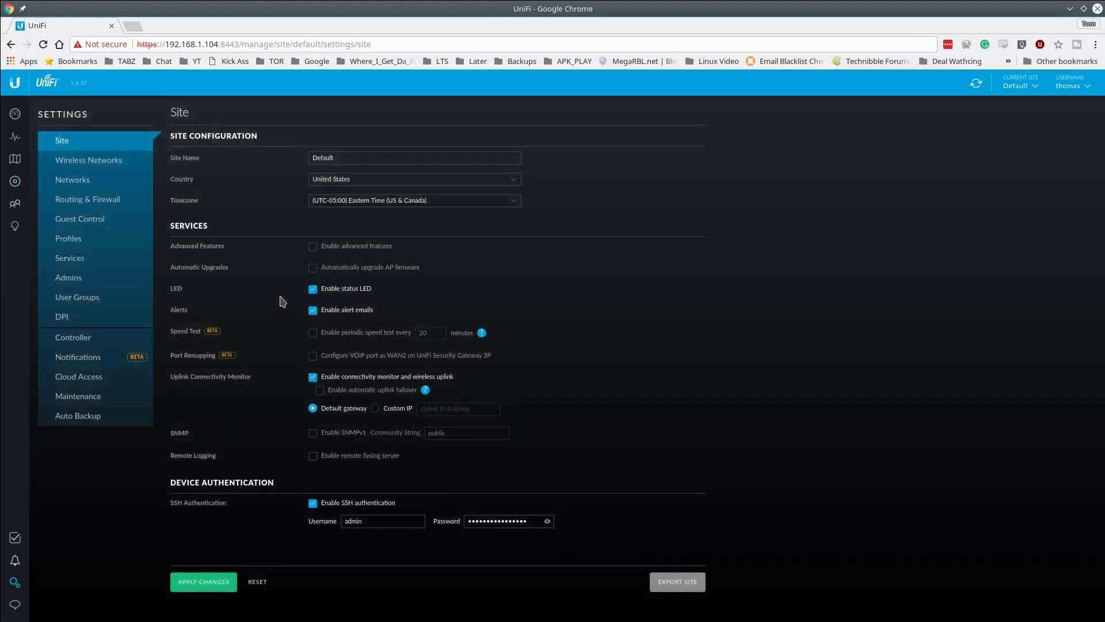
left_click(79, 163)
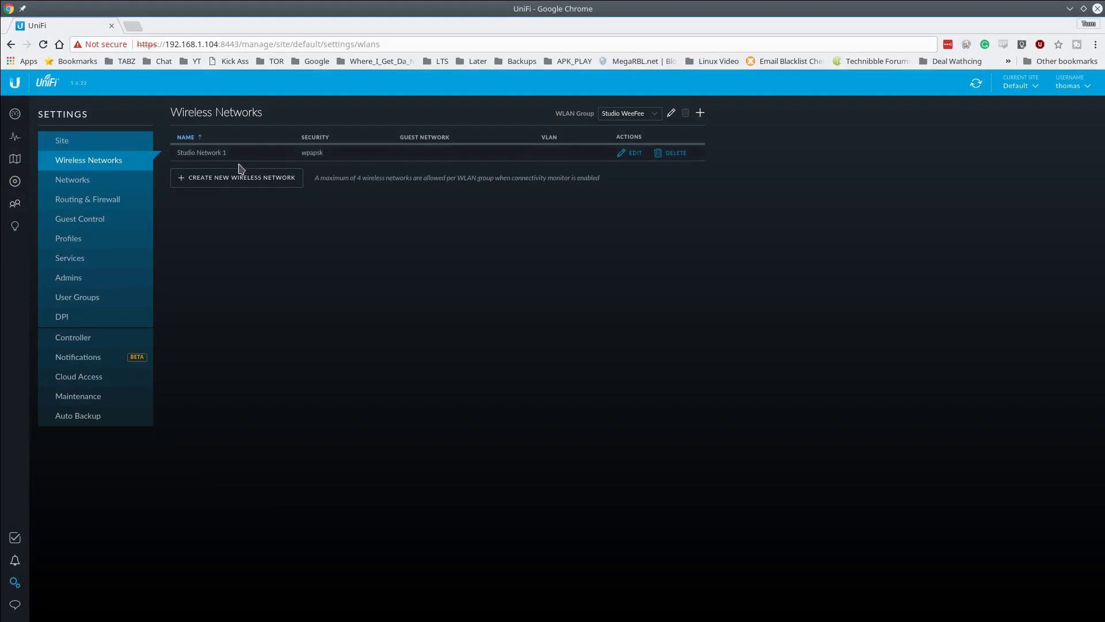
left_click(232, 188)
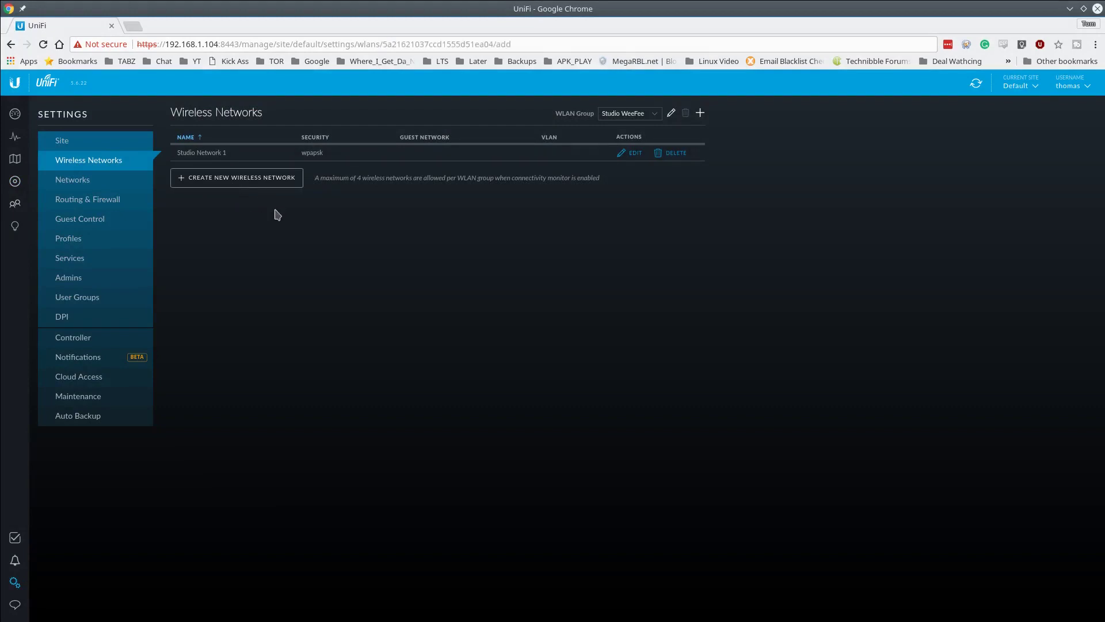
left_click(360, 158)
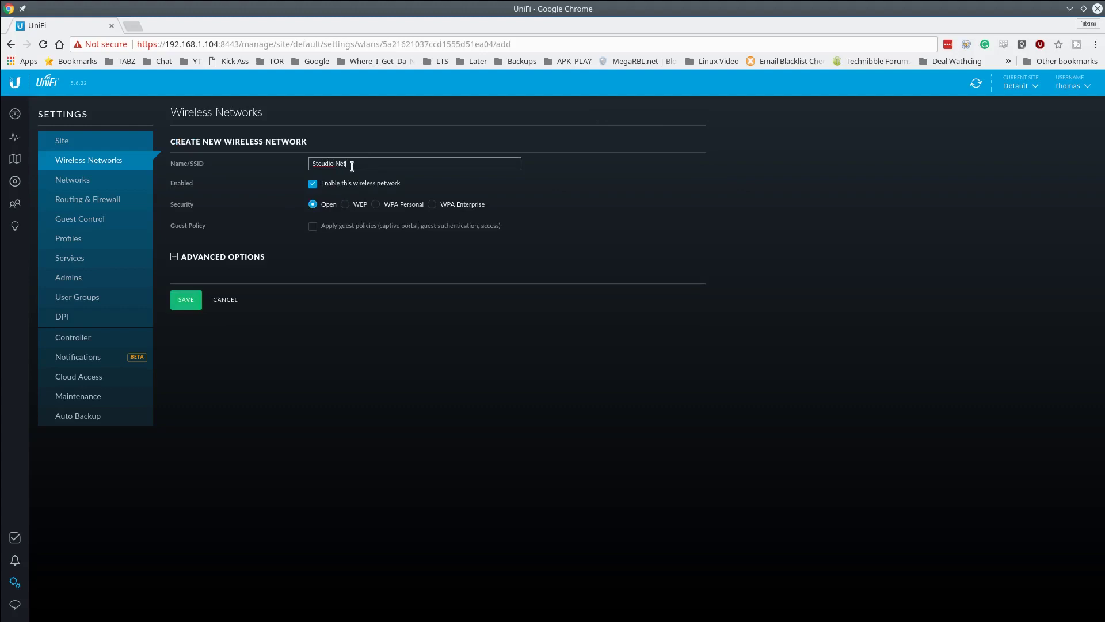
key("ctrl+a")
type("S")
left_click(379, 205)
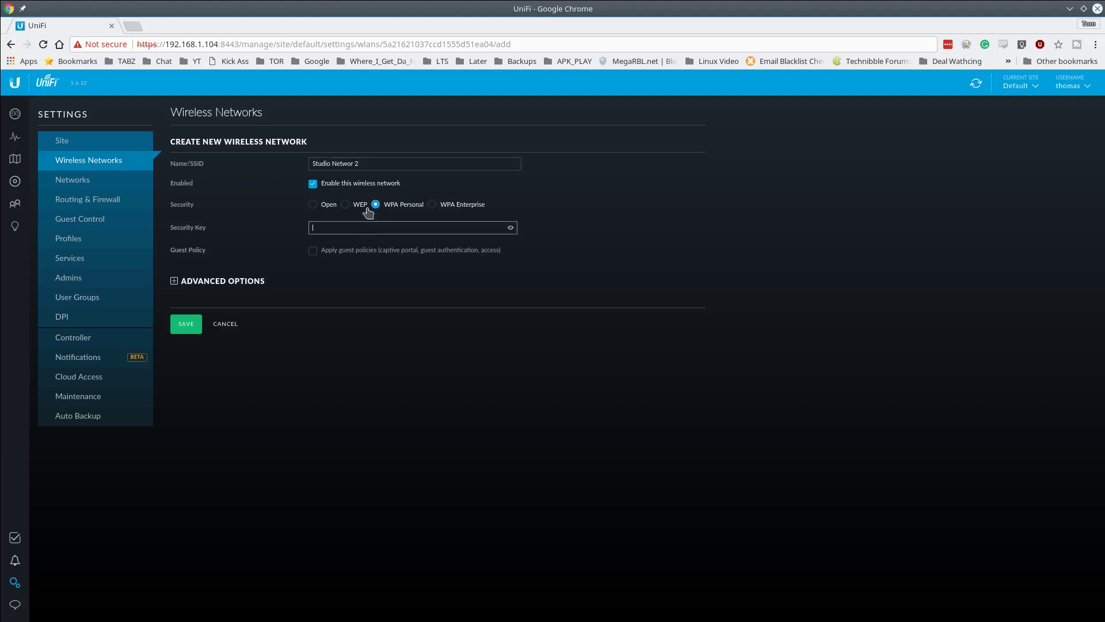
- Assign the new network to VLAN 10 under Advanced Options and save it
left_click(233, 283)
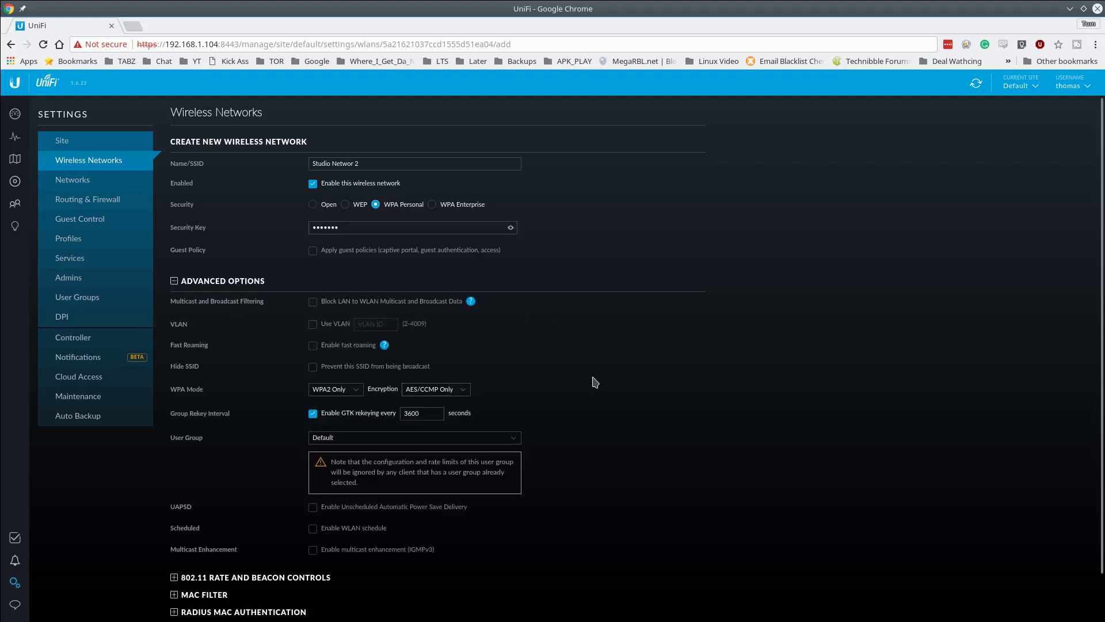
scroll(587, 392, "down", 1)
left_click(340, 294)
left_click(381, 295)
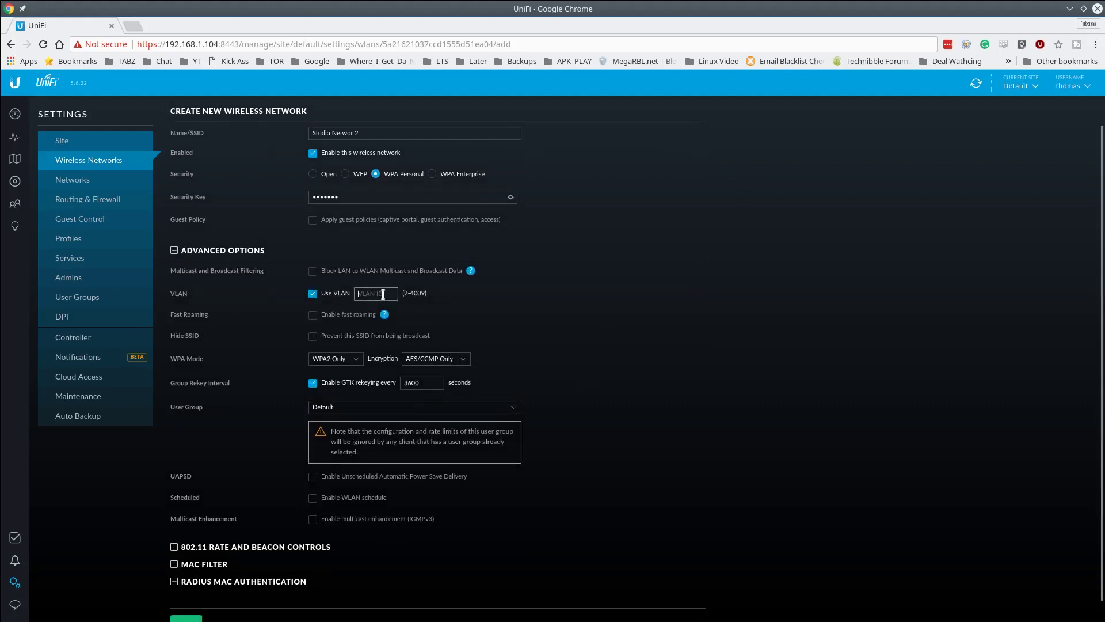
type("10")
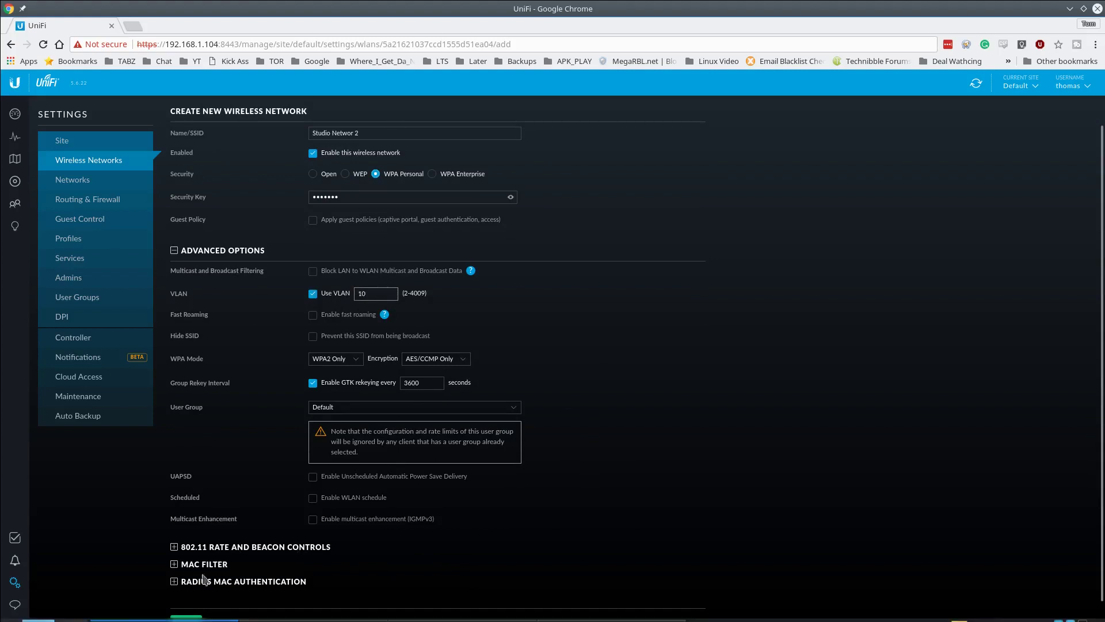
scroll(423, 519, "down", 1)
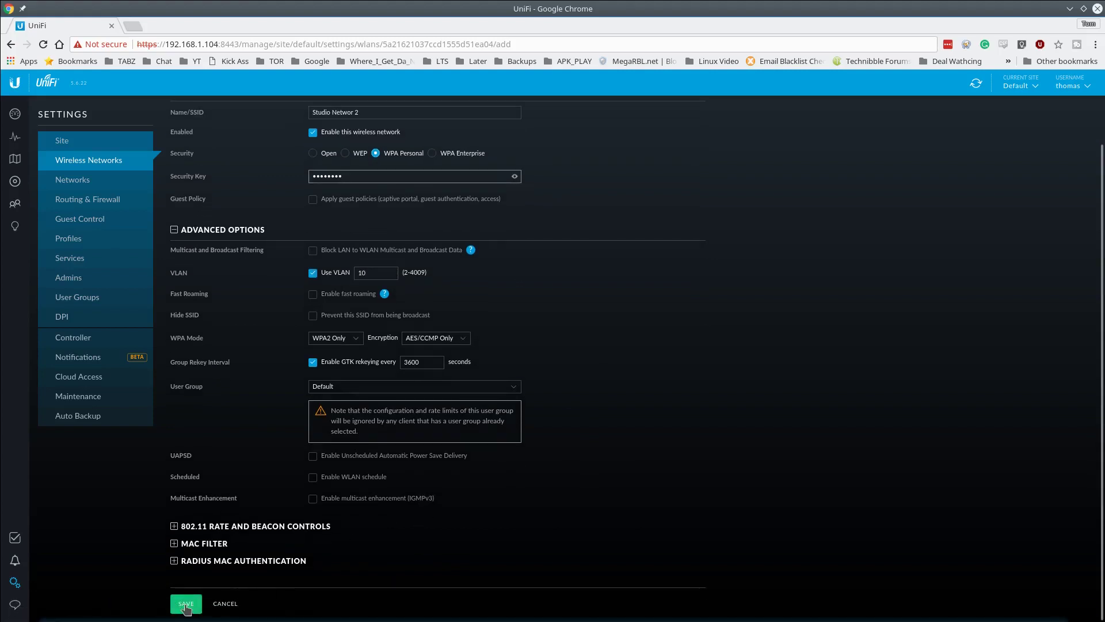
left_click(186, 603)
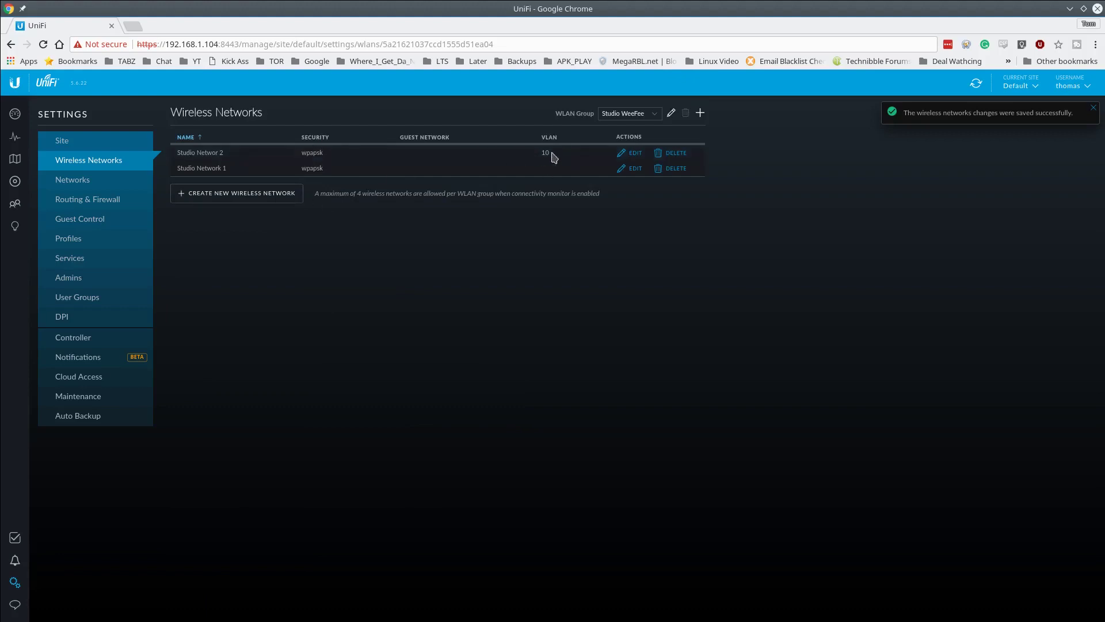
- Return to the device list to see the client connected on Studio Networ 2
left_click(12, 188)
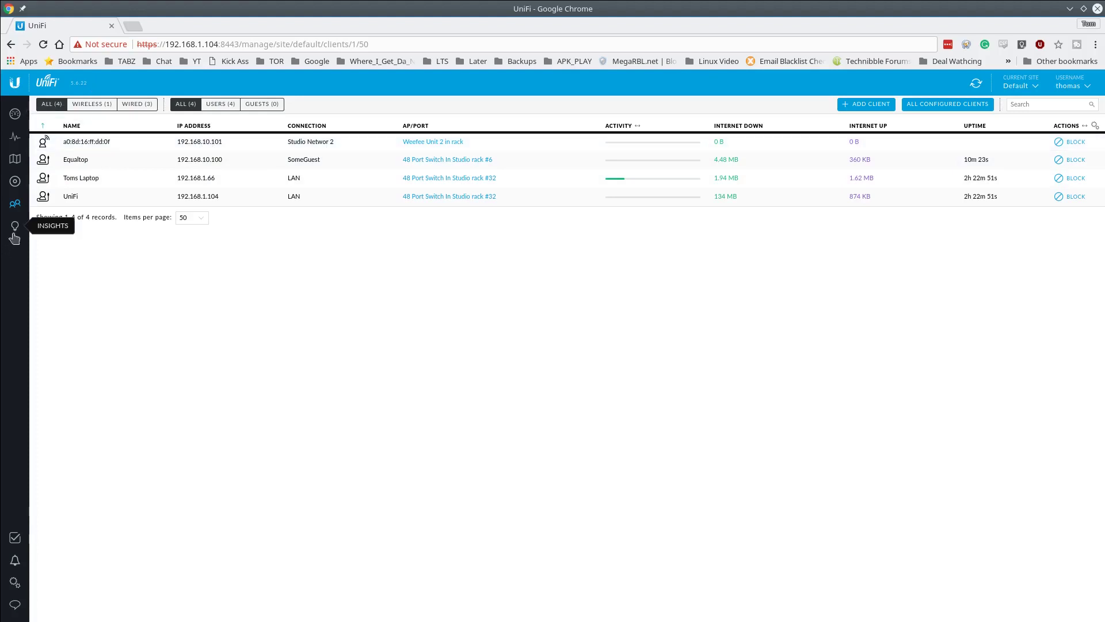
- Switch the site map to the Topology view and zoom in
left_click(21, 164)
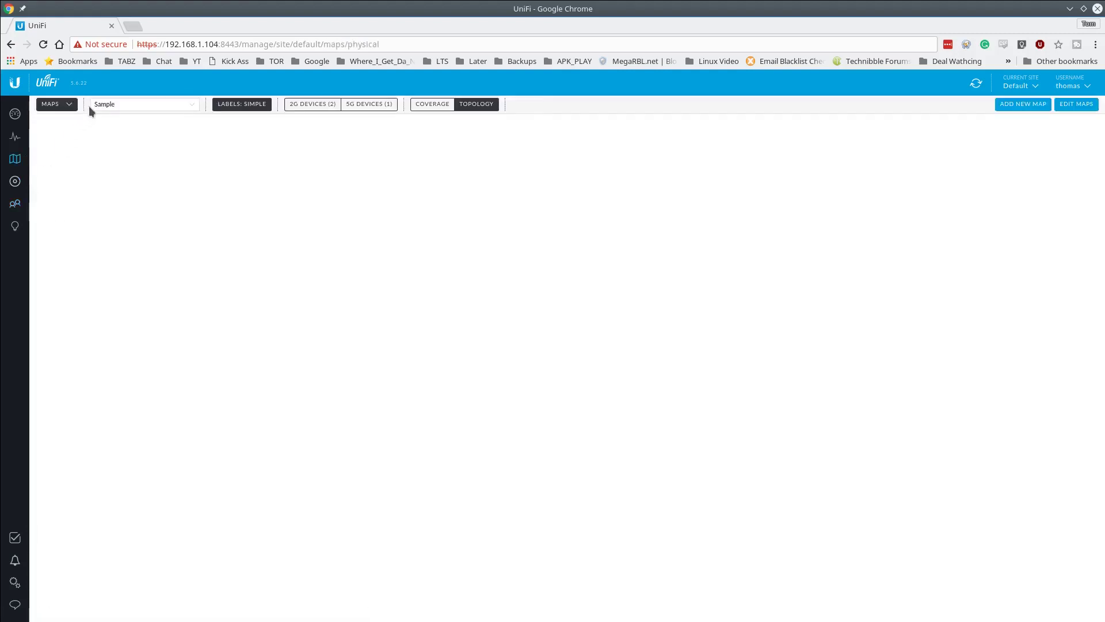
left_click(66, 107)
left_click(65, 137)
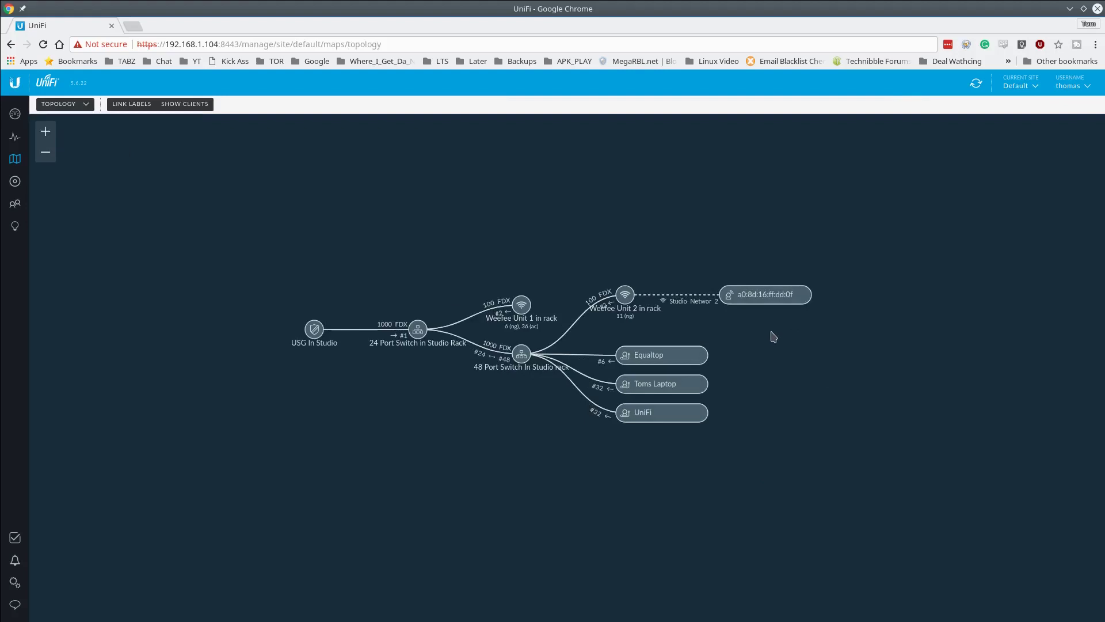
scroll(655, 322, "up", 3)
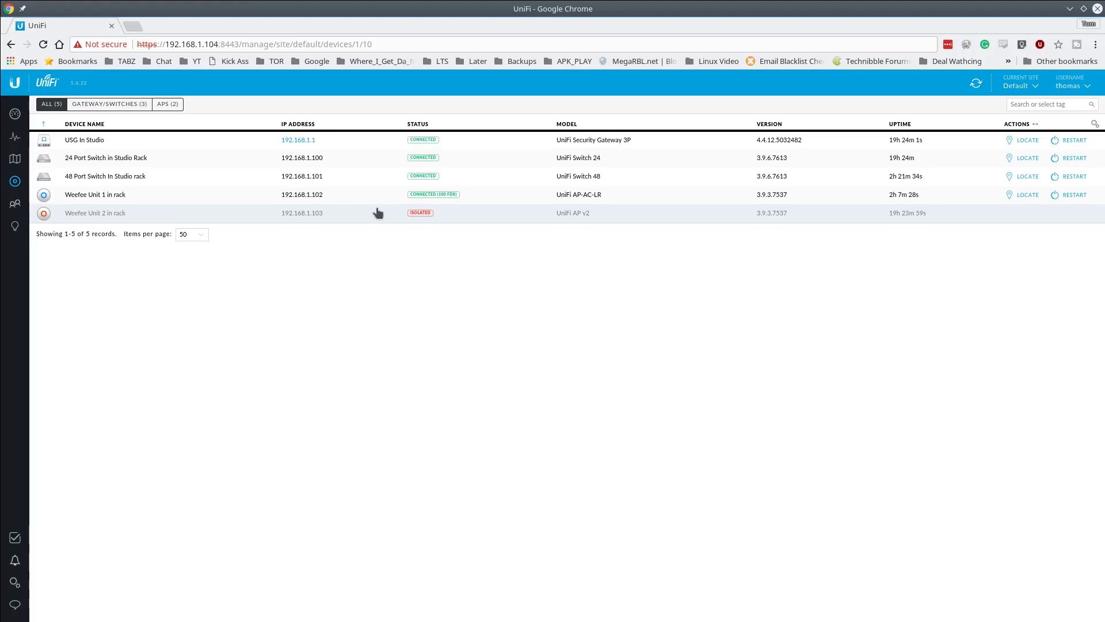
- Open Weefee Unit 2 in rack's properties and check the switch it last uplinked to
left_click(530, 221)
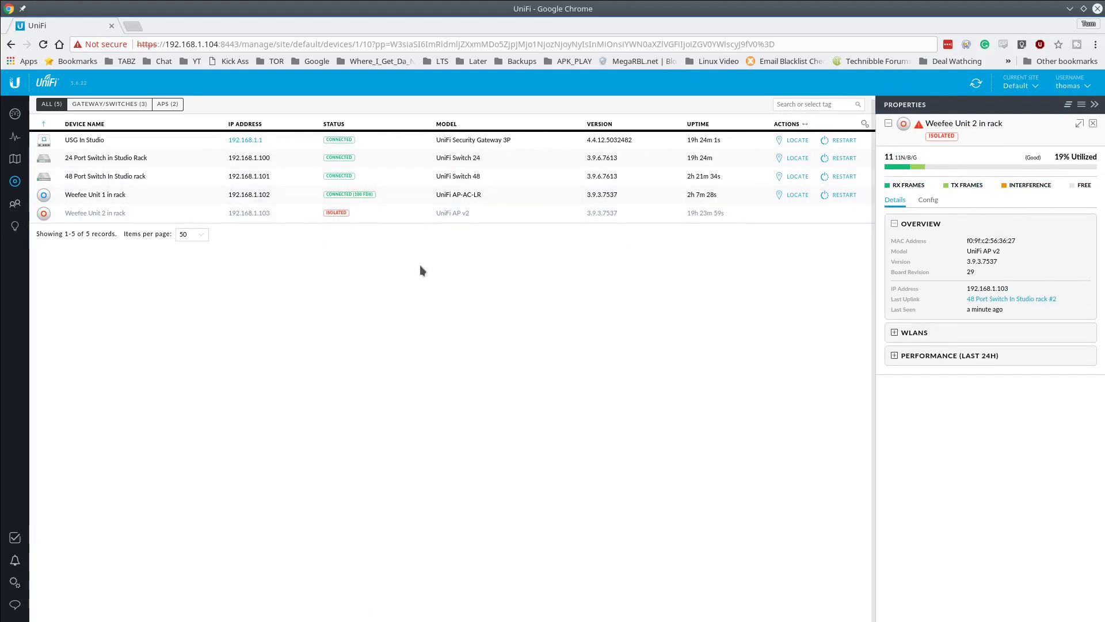
left_click(1023, 300)
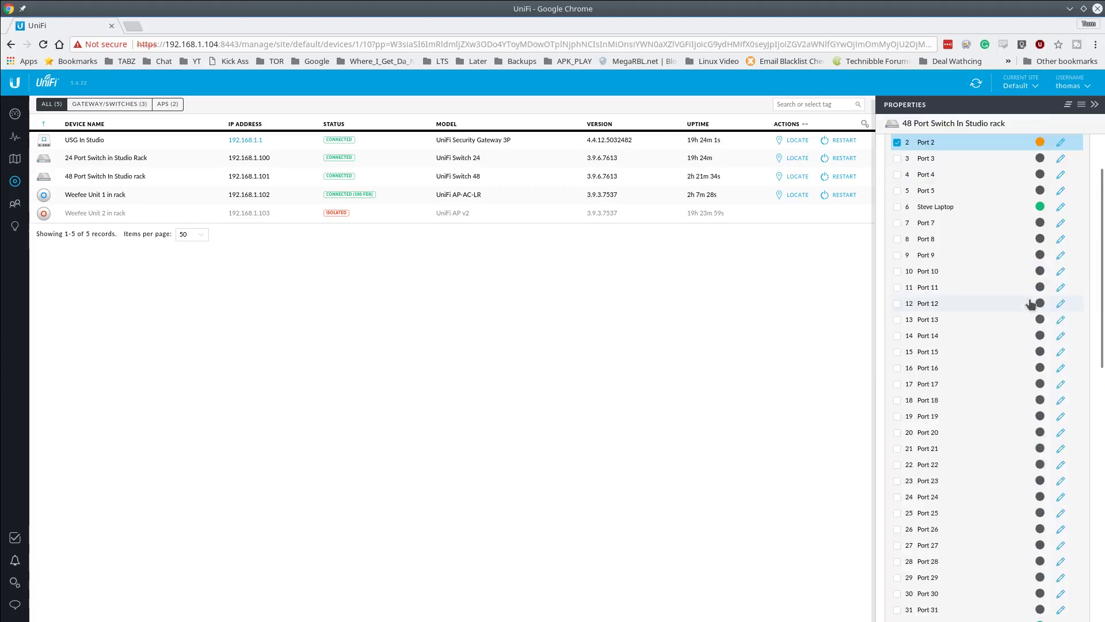
scroll(1030, 303, "up", 3)
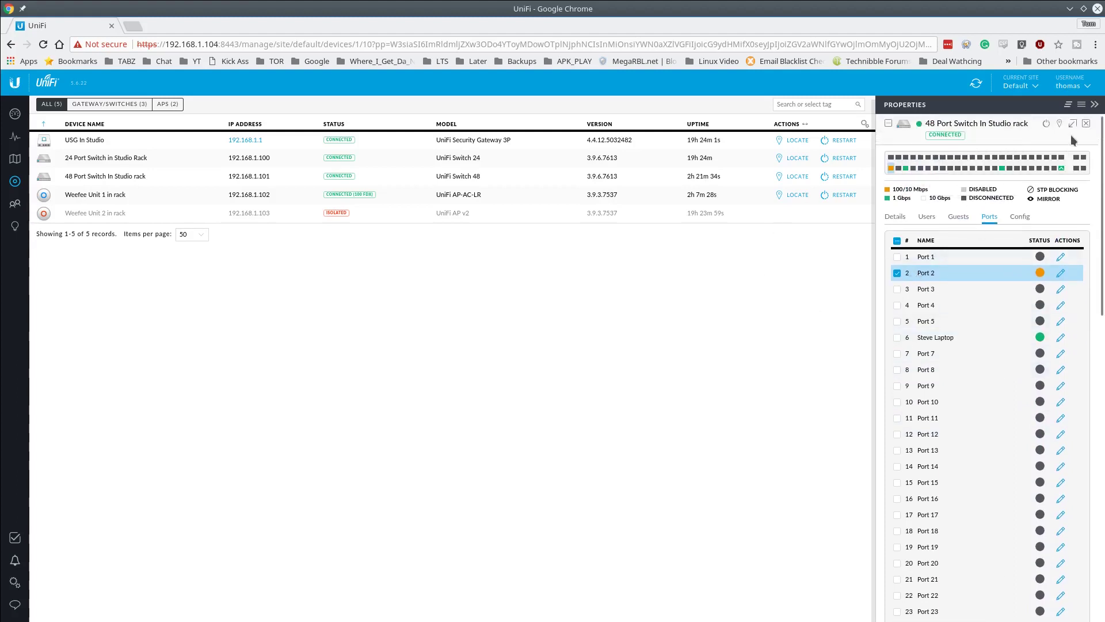
left_click(1087, 125)
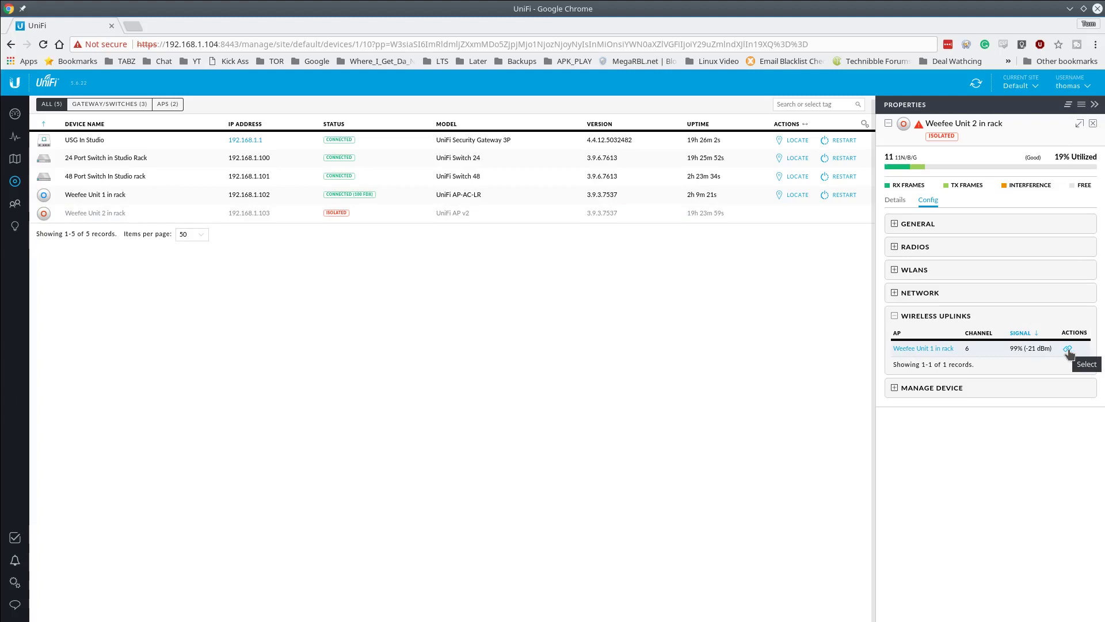
- Select Weefee Unit 1 in rack as Weefee Unit 2's wireless uplink, retrying once
left_click(1068, 349)
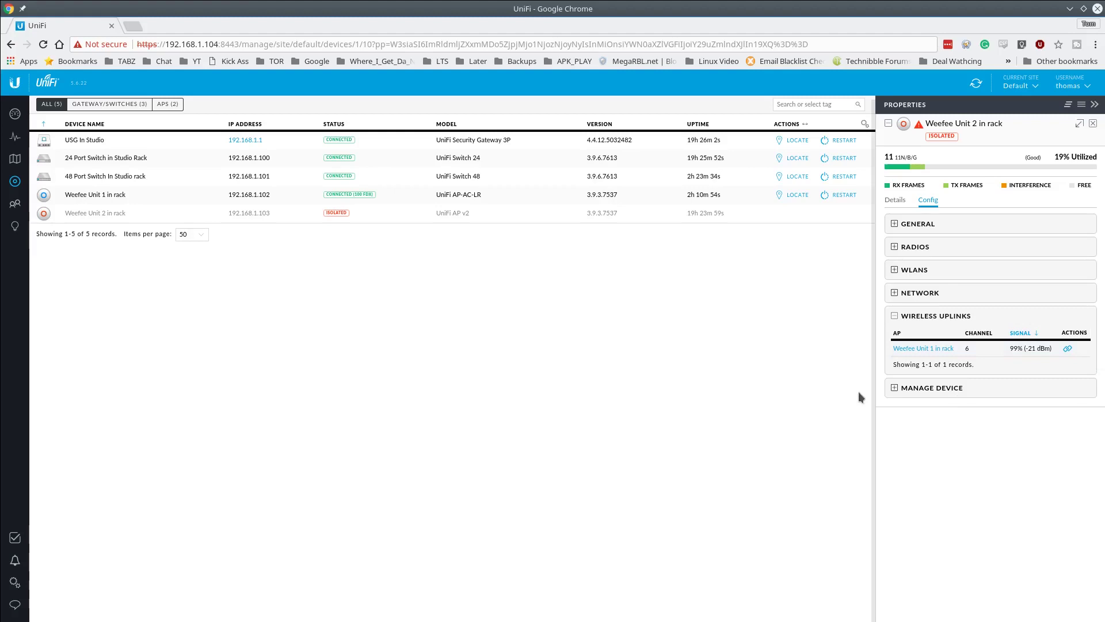
left_click(1069, 350)
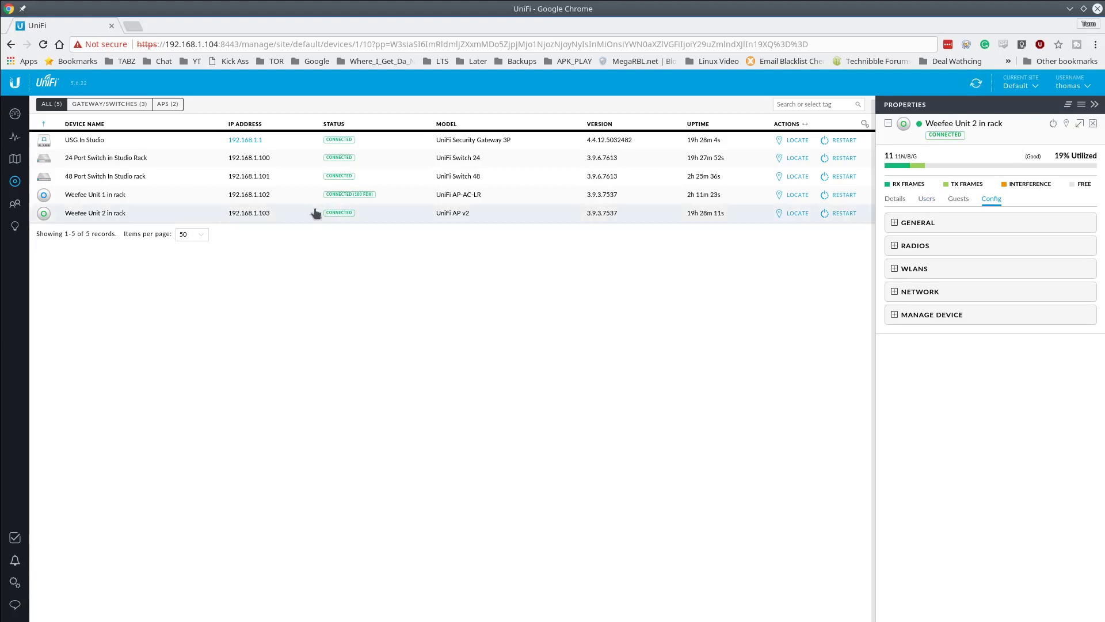
- Review Weefee Unit 2's radio and WLAN configuration, then show the configured networks list
left_click(1093, 123)
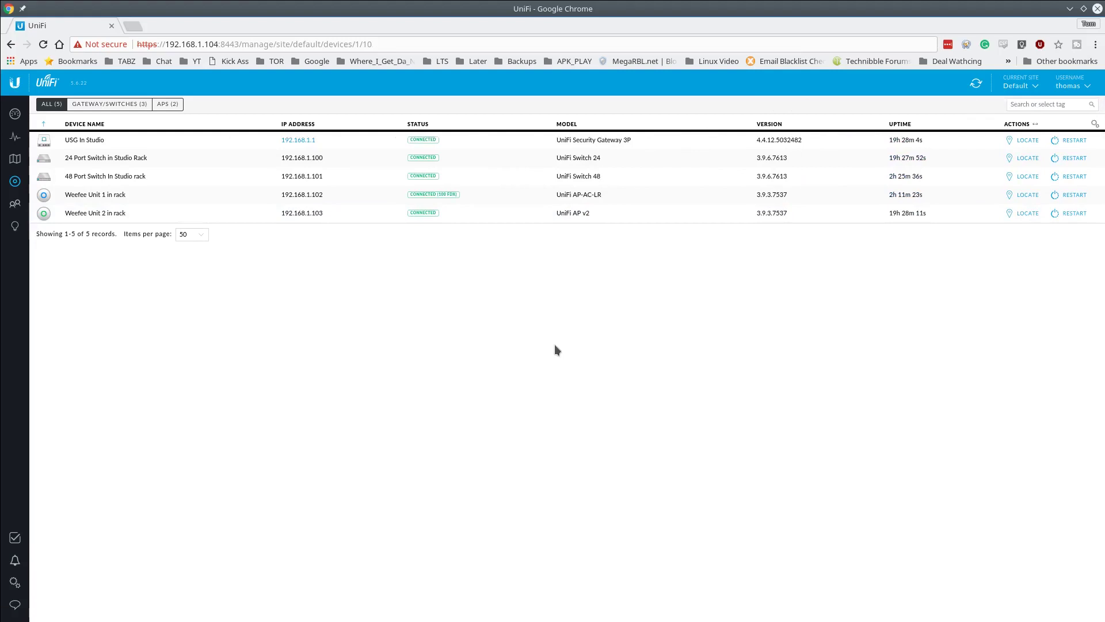
left_click(136, 213)
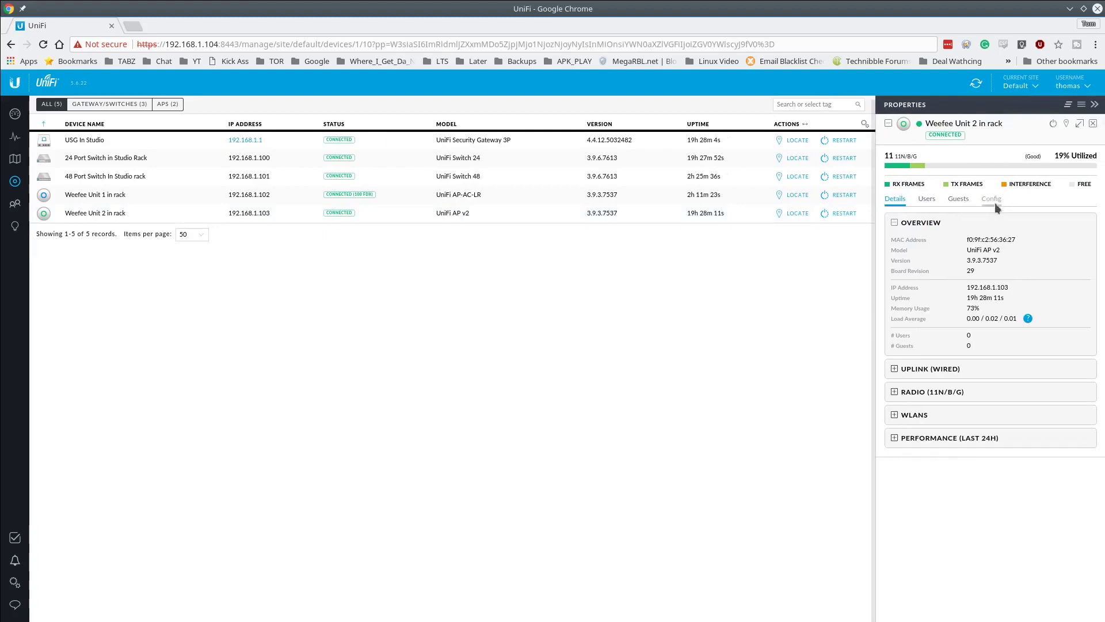
left_click(995, 204)
left_click(895, 392)
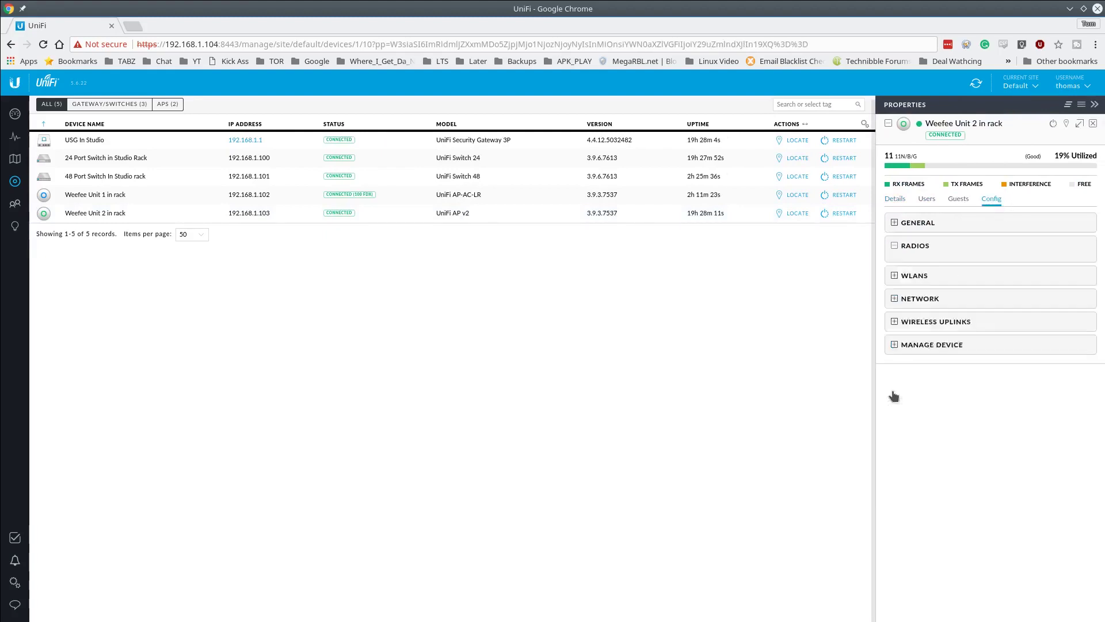
left_click(900, 377)
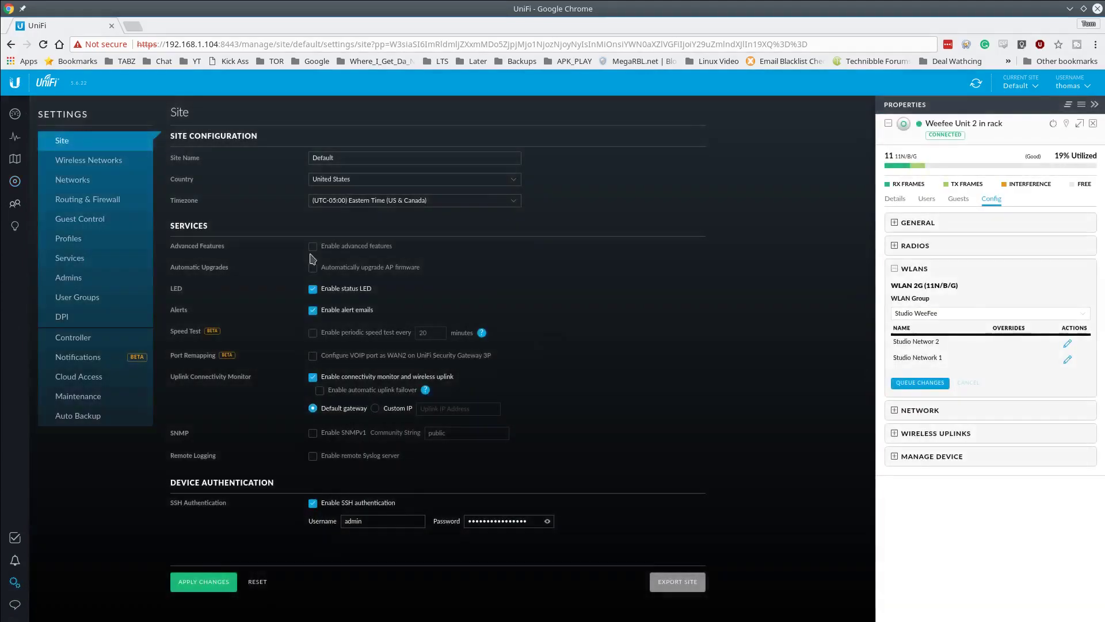
left_click(104, 185)
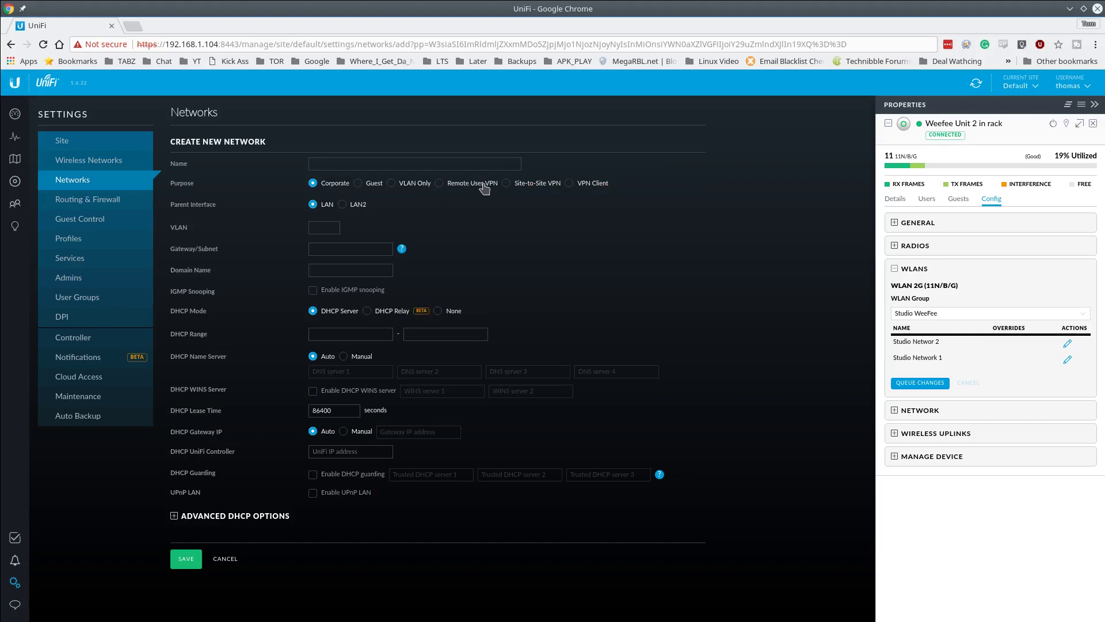
- Compare Remote User VPN, Site-to-Site VPN and VPN Client purposes, keep Corporate, and close the properties panel
left_click(469, 184)
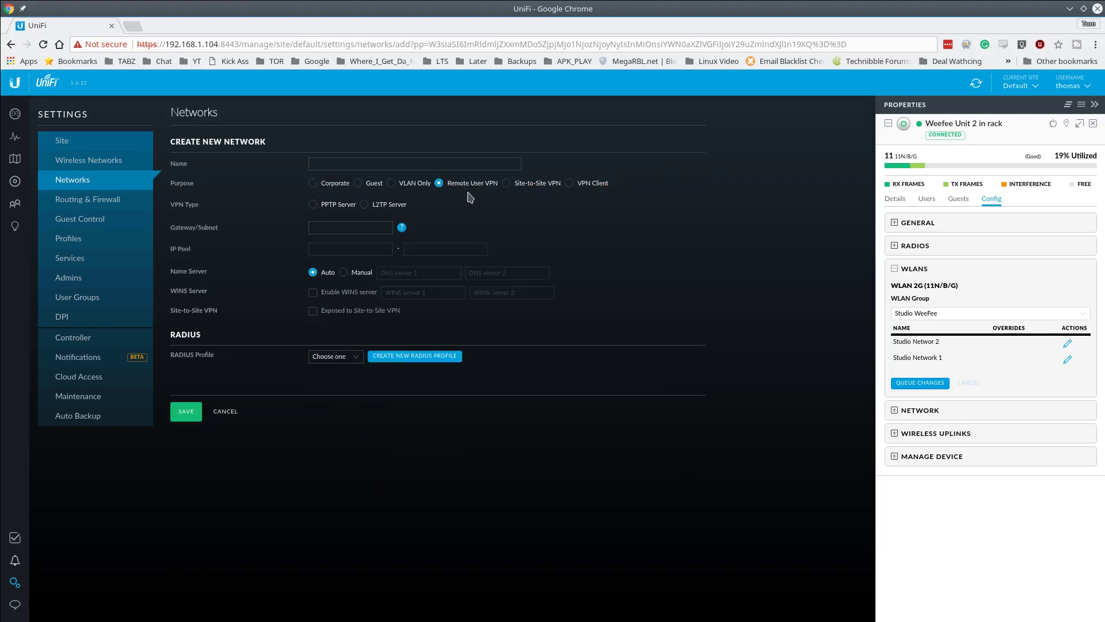
left_click(552, 190)
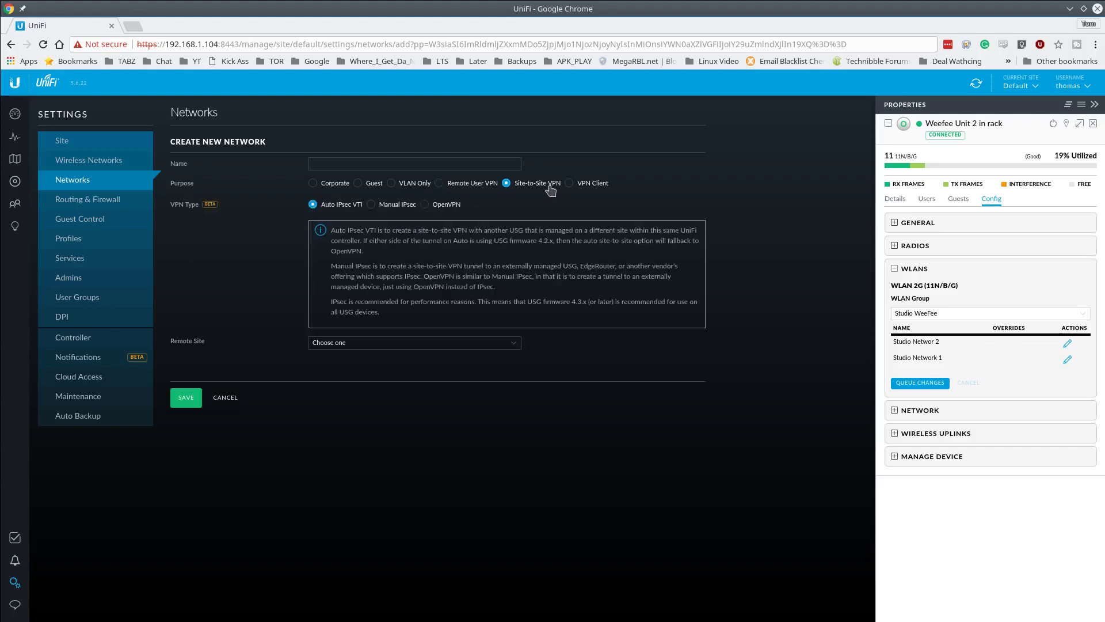
left_click(586, 189)
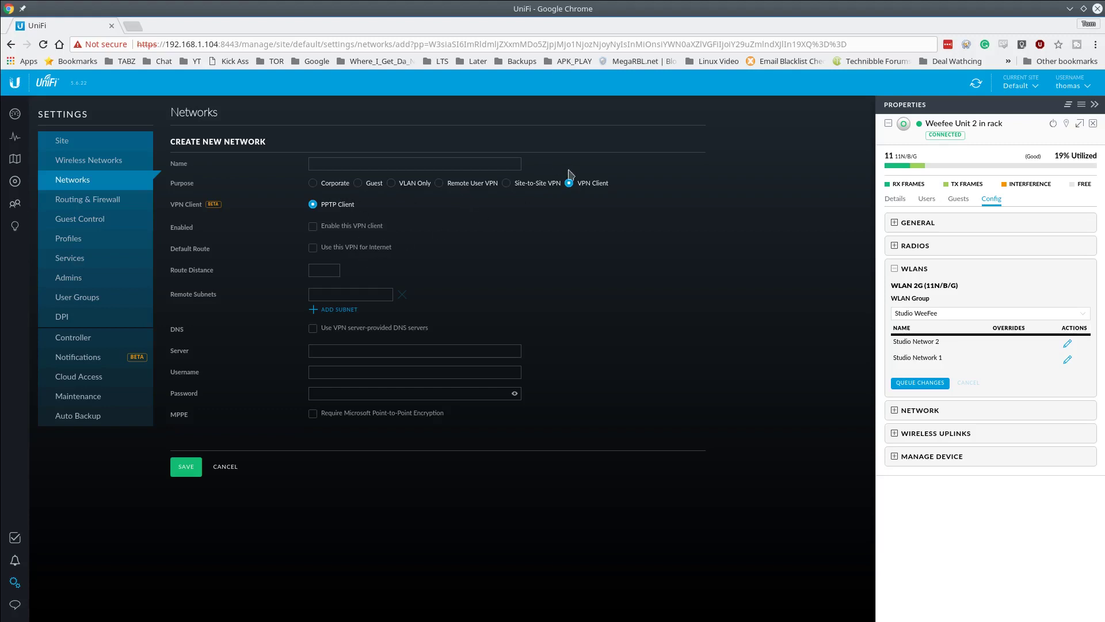
left_click(532, 184)
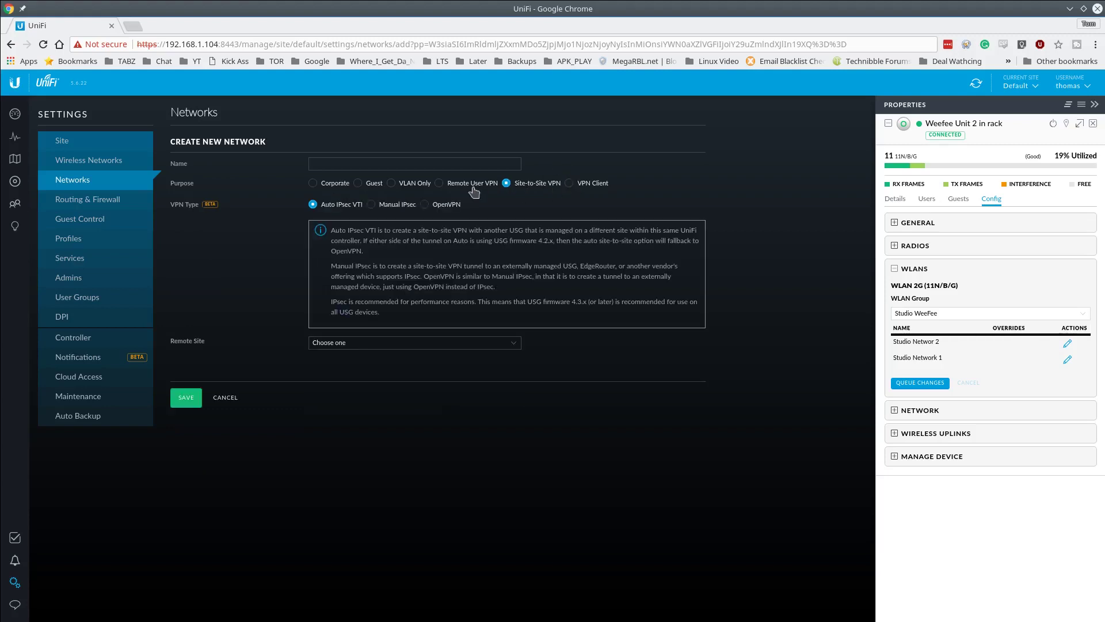
left_click(473, 188)
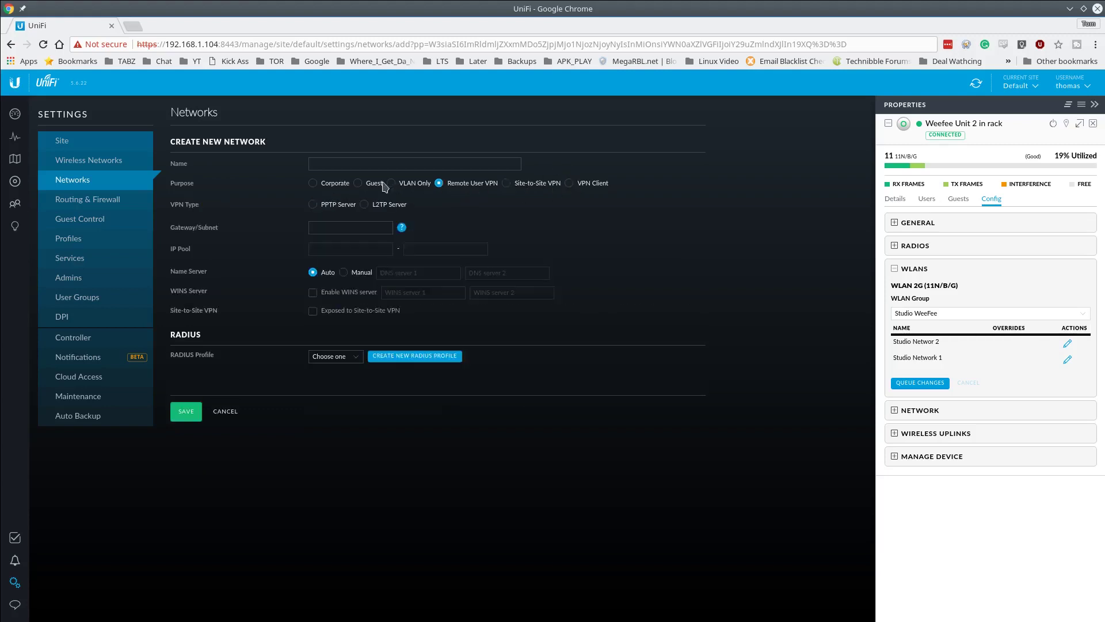
left_click(332, 189)
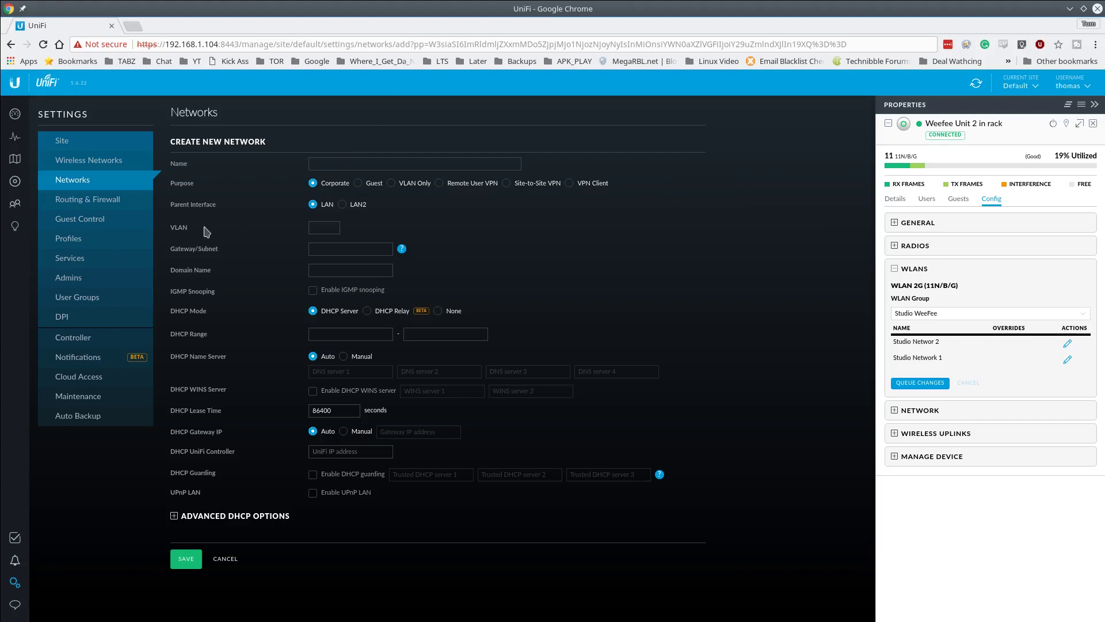
left_click(1092, 124)
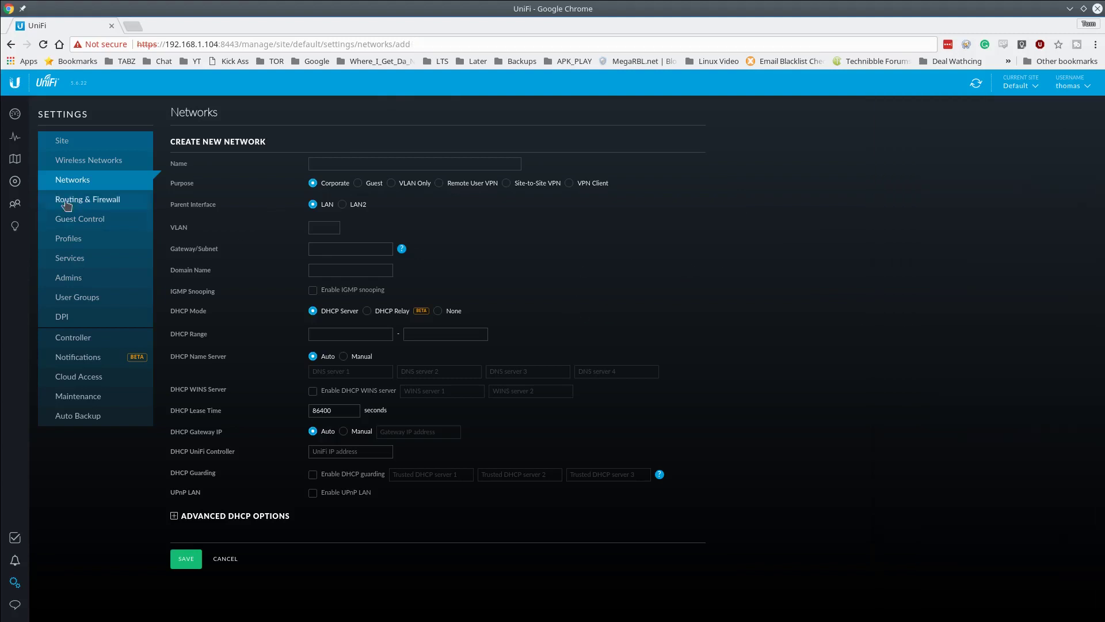
- Open Routing & Firewall settings on the Port Forwarding tab
left_click(92, 202)
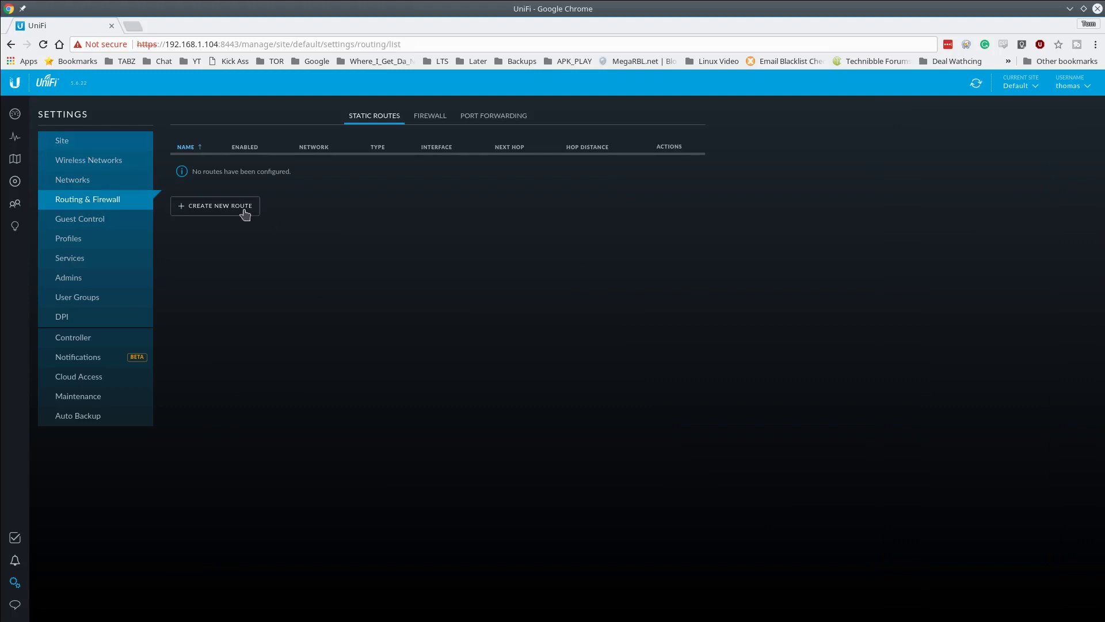
left_click(502, 117)
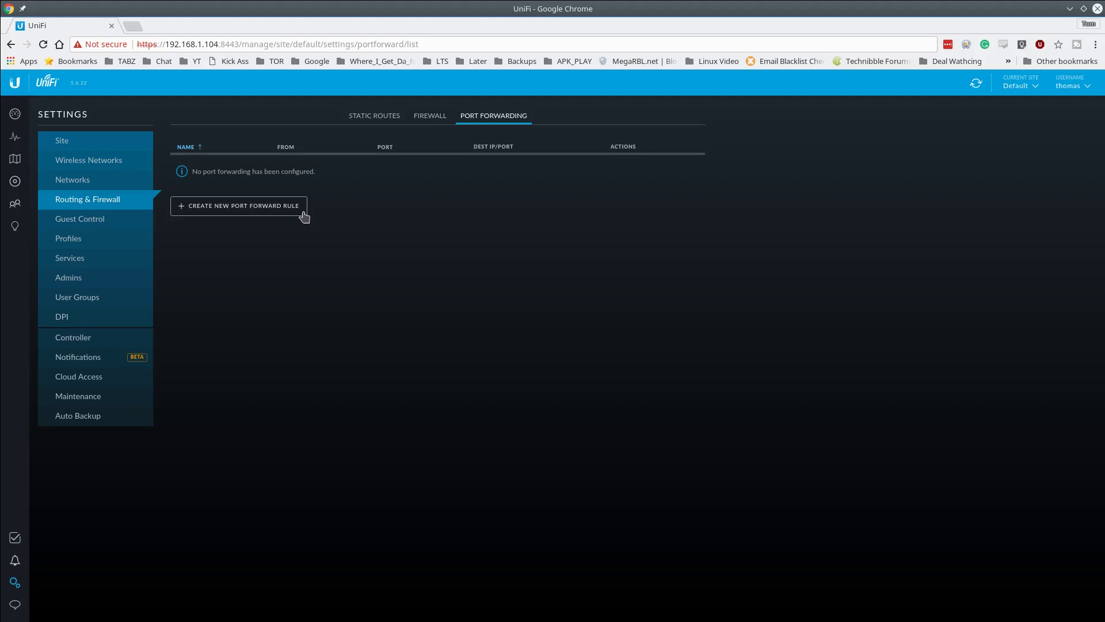
- Save a port forward rule named Camera sending port 7443 to 192.168.1.10:7443
left_click(271, 207)
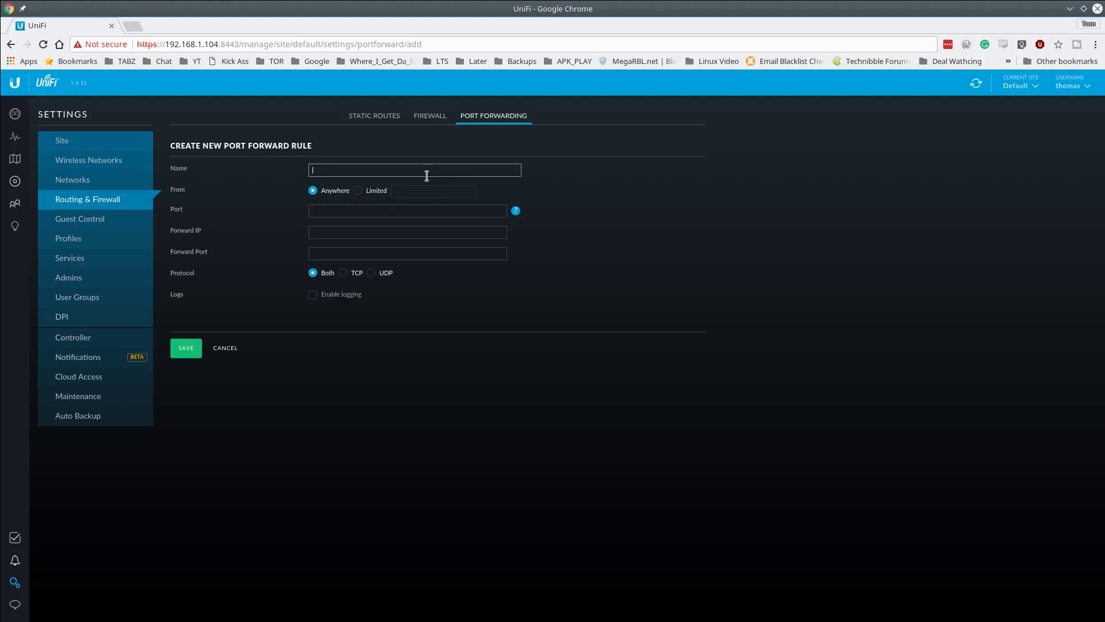
type("Ca")
type("Camera")
left_click(334, 211)
type("7")
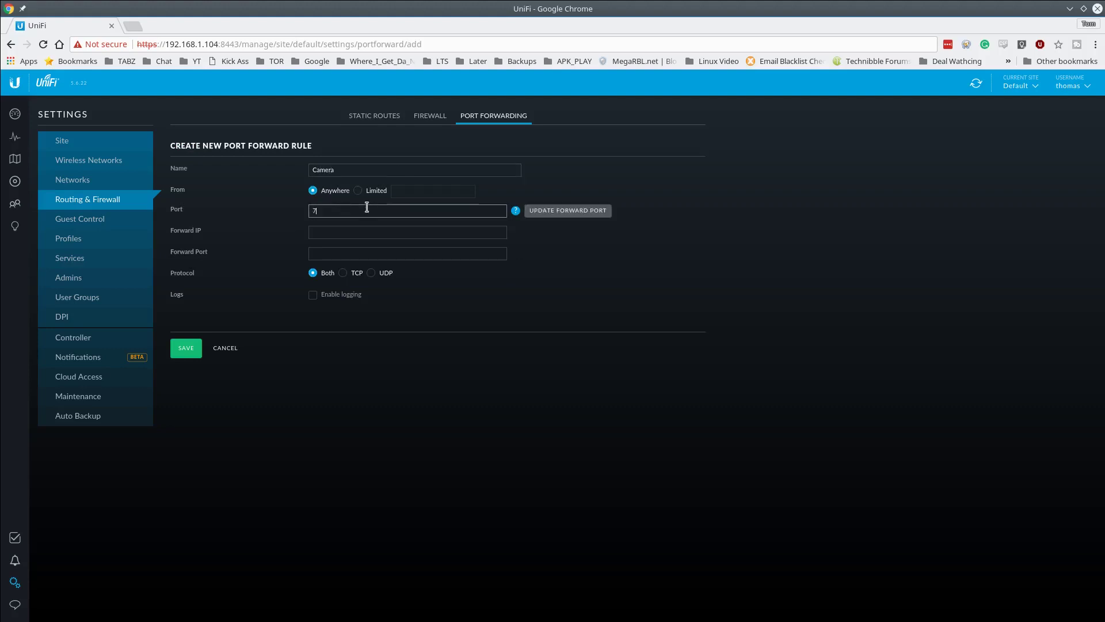
type("443")
key("ctrl+a")
mouse_move(520, 215)
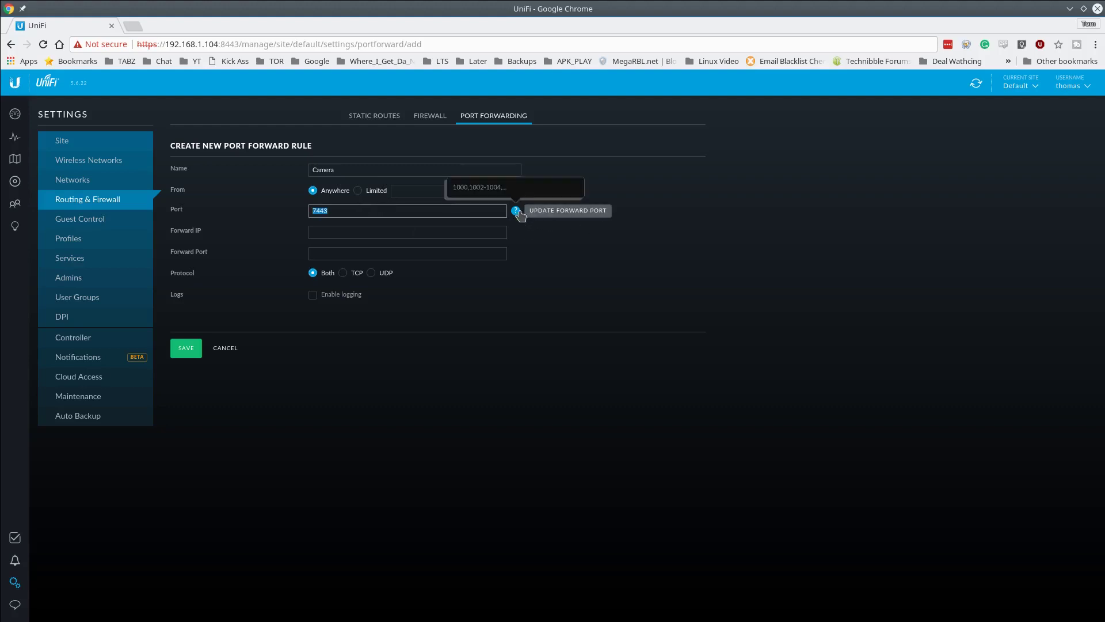
left_click(519, 215)
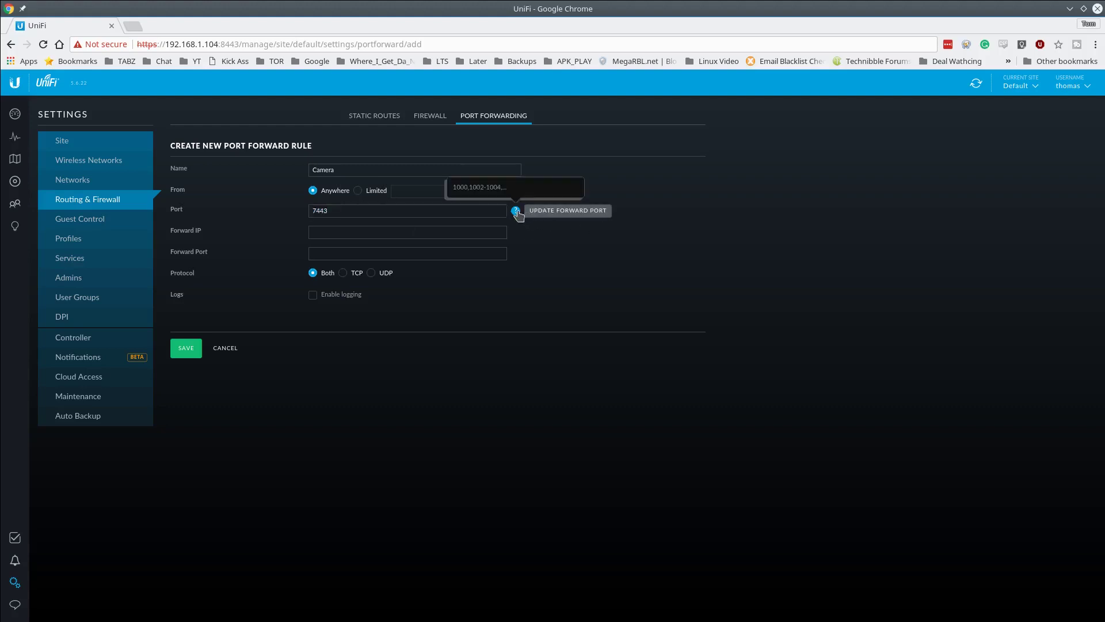
left_click(398, 230)
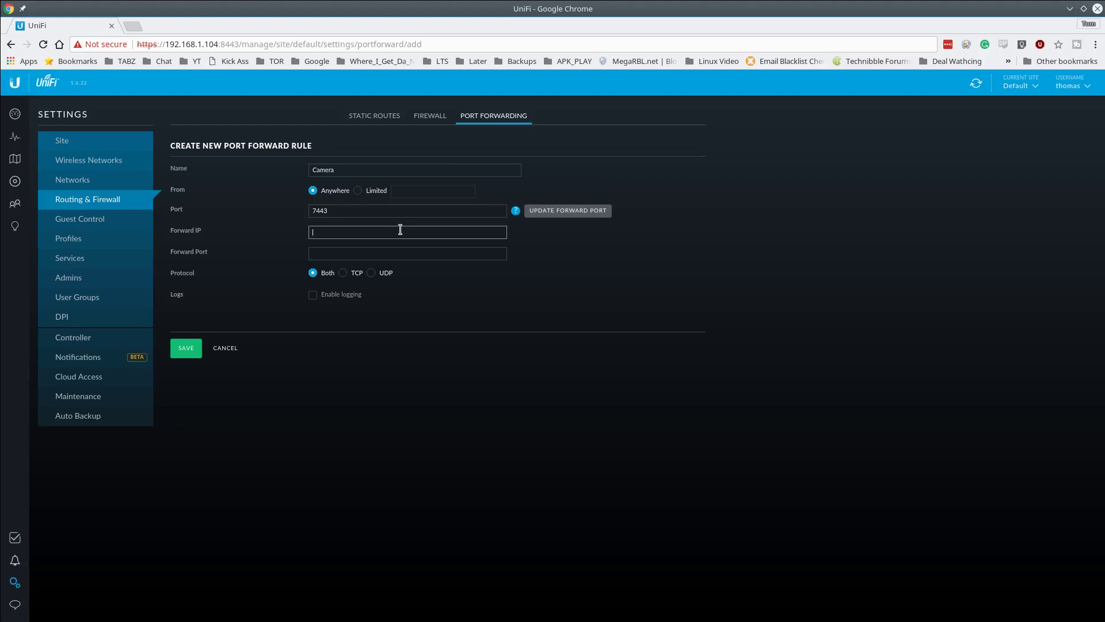
type("192.168.1.10")
key("Tab")
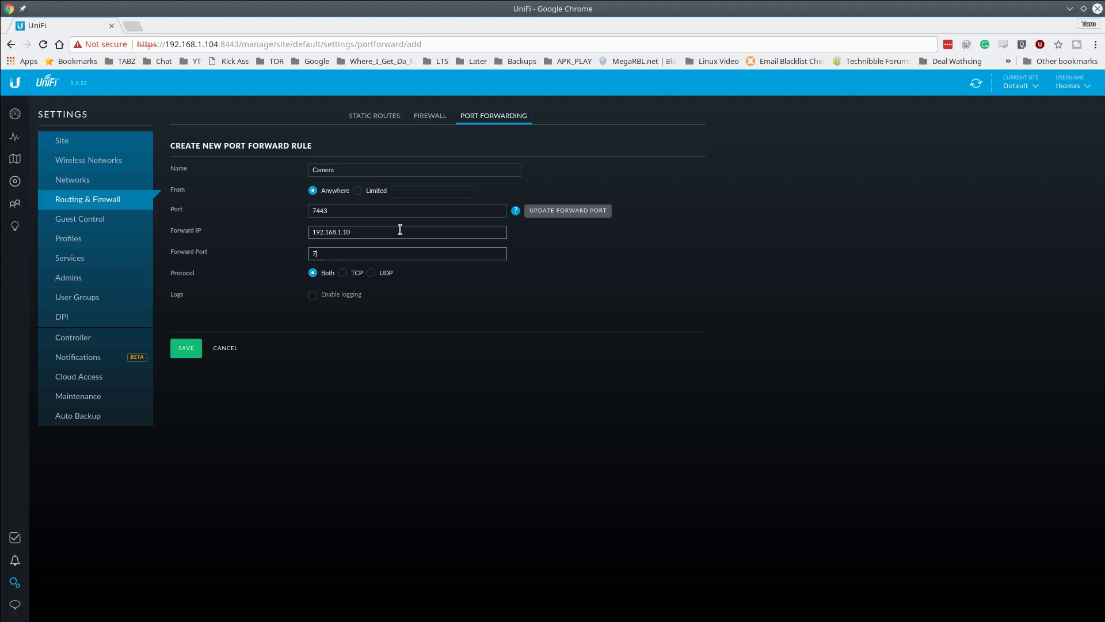
type("7443")
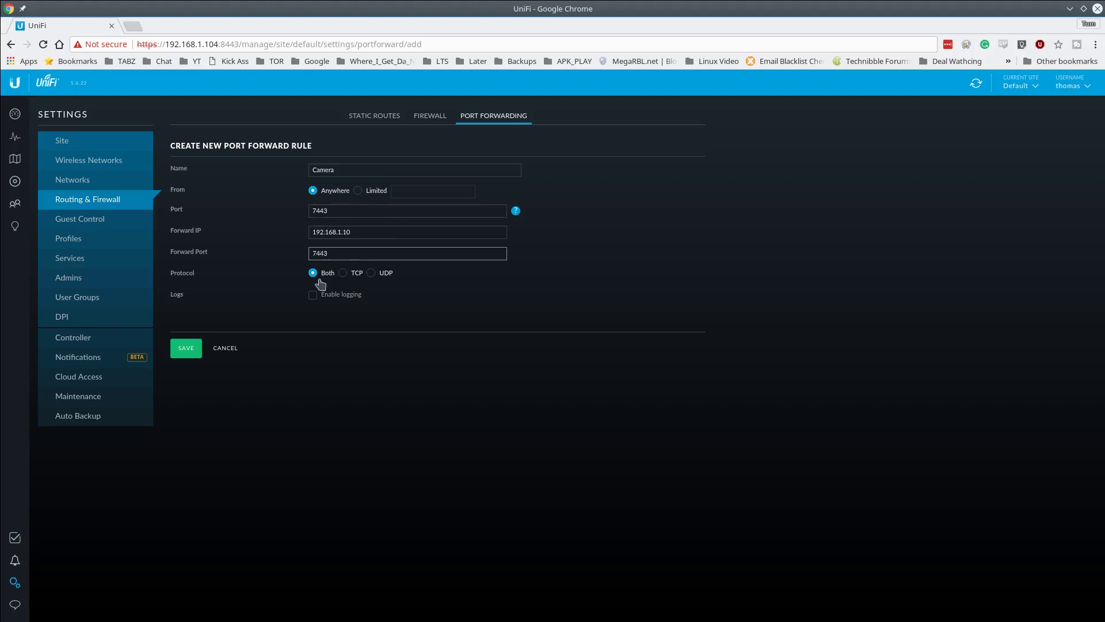
left_click(186, 356)
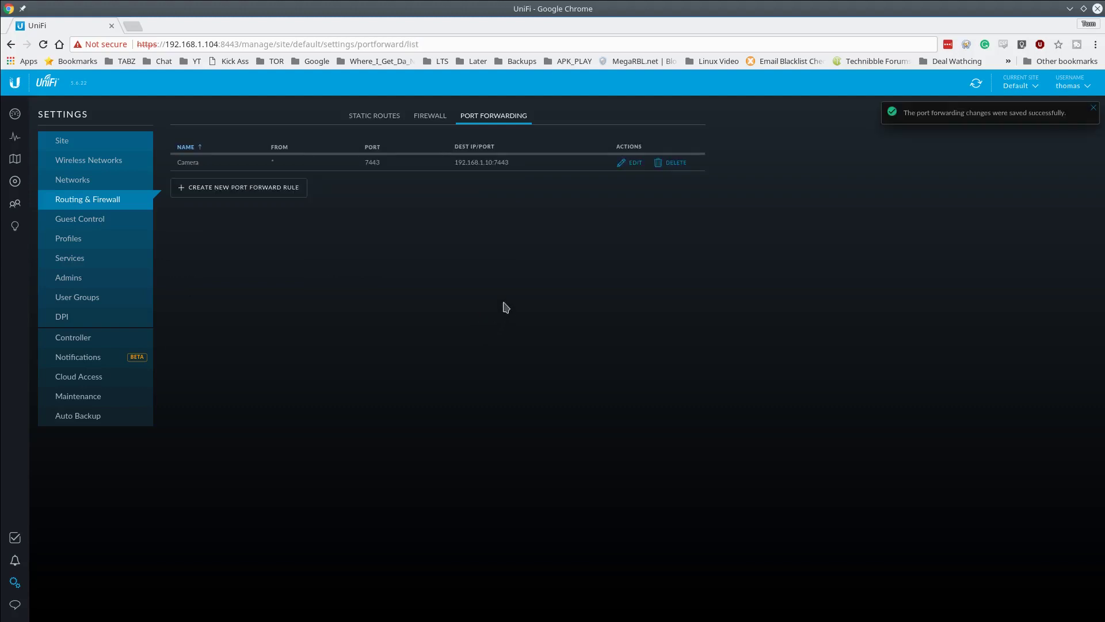
- Open the device list, refresh statuses, and reopen USG In Studio's properties
left_click(15, 182)
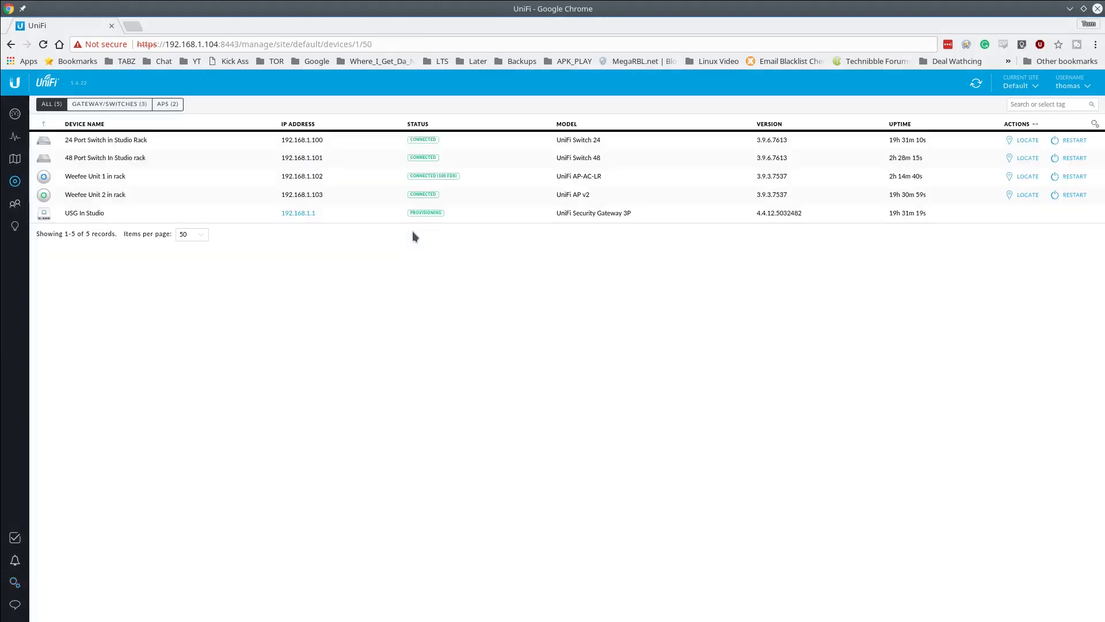
left_click(451, 211)
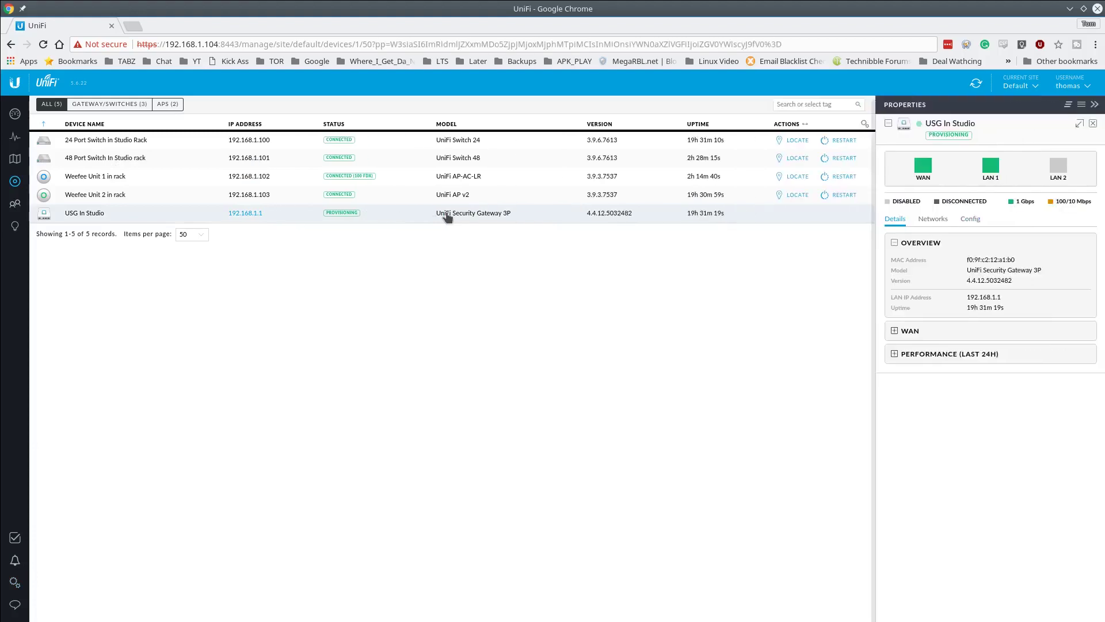
left_click(1093, 124)
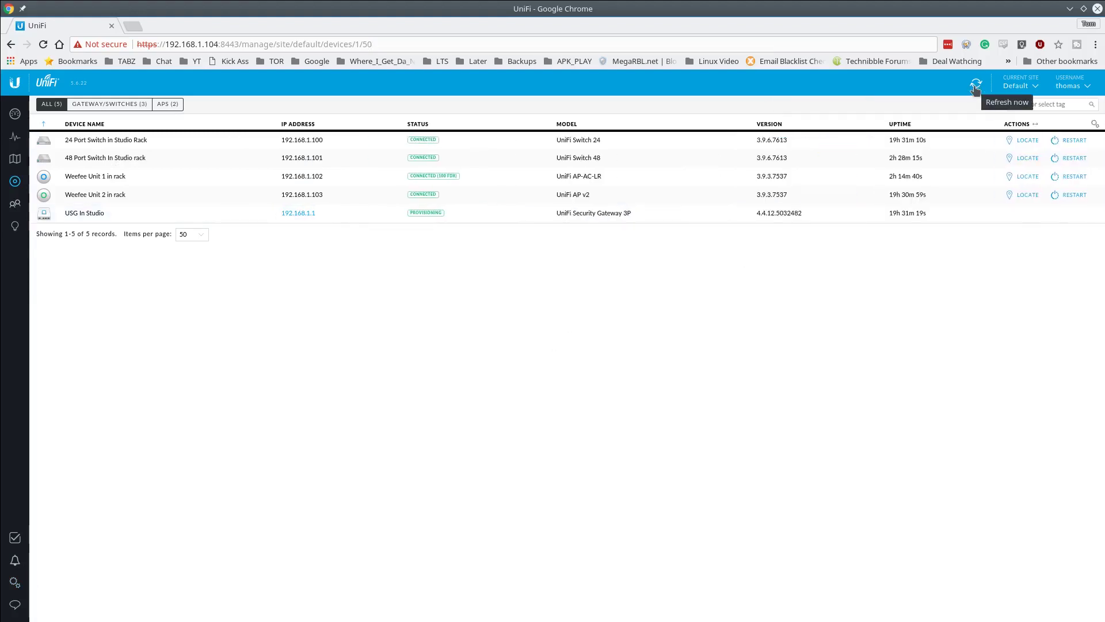
left_click(487, 217)
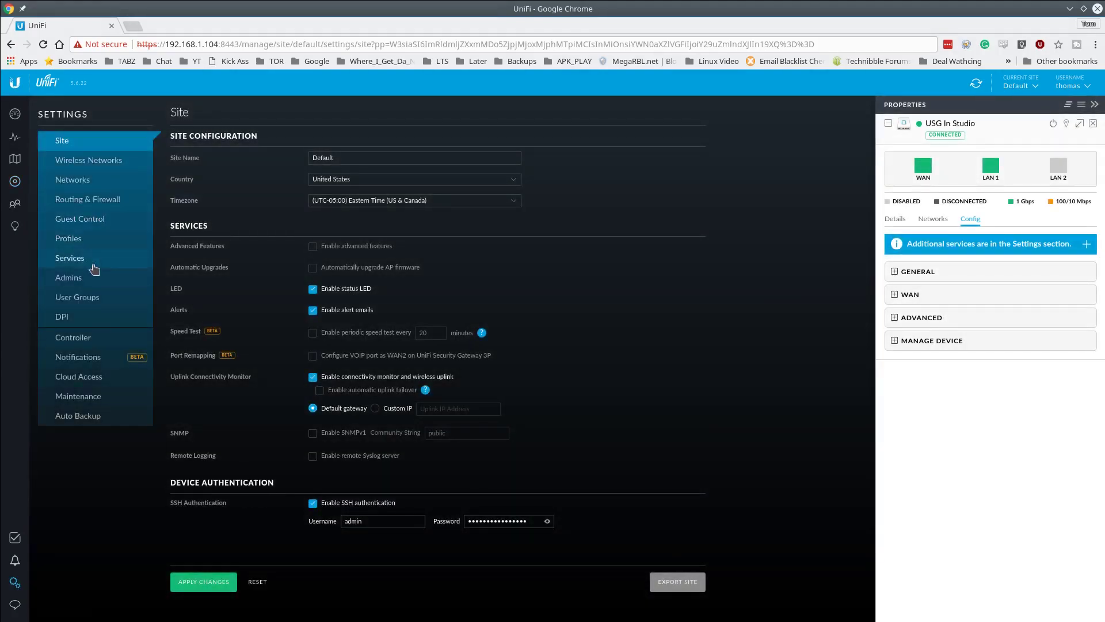
- Open the Camera port forward rule under Routing & Firewall and switch its source to limited addresses
left_click(106, 203)
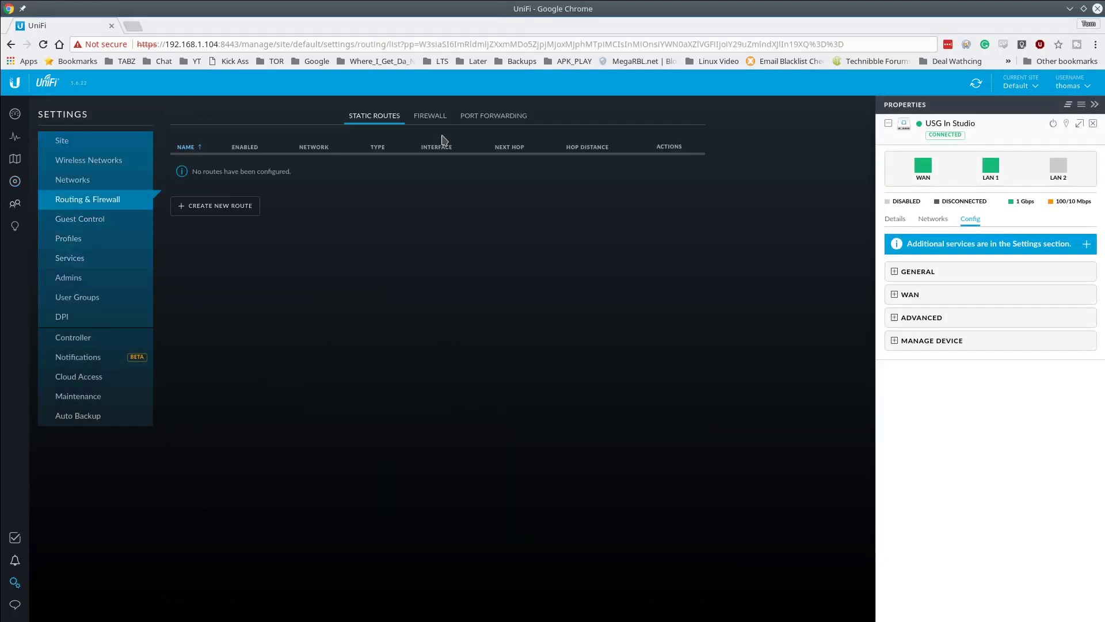
left_click(478, 117)
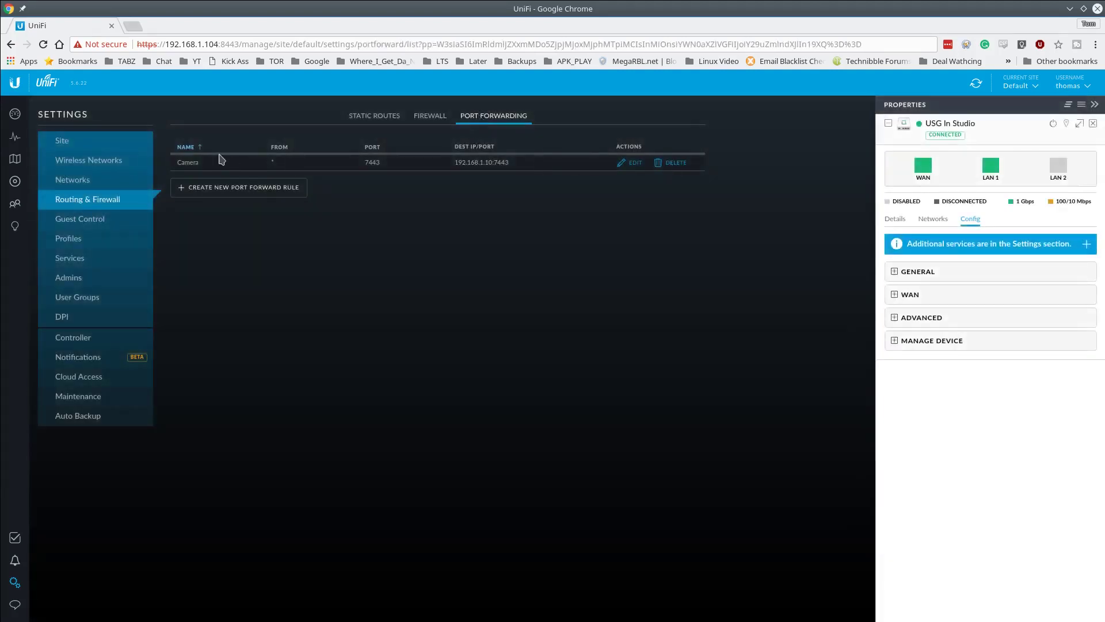
left_click(634, 164)
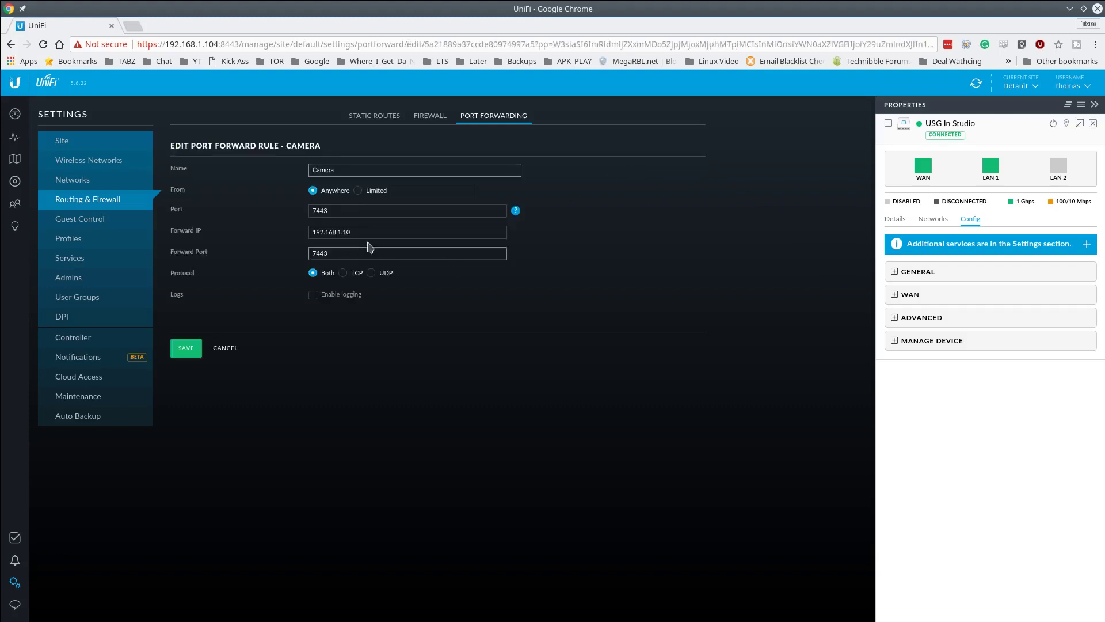
left_click(382, 192)
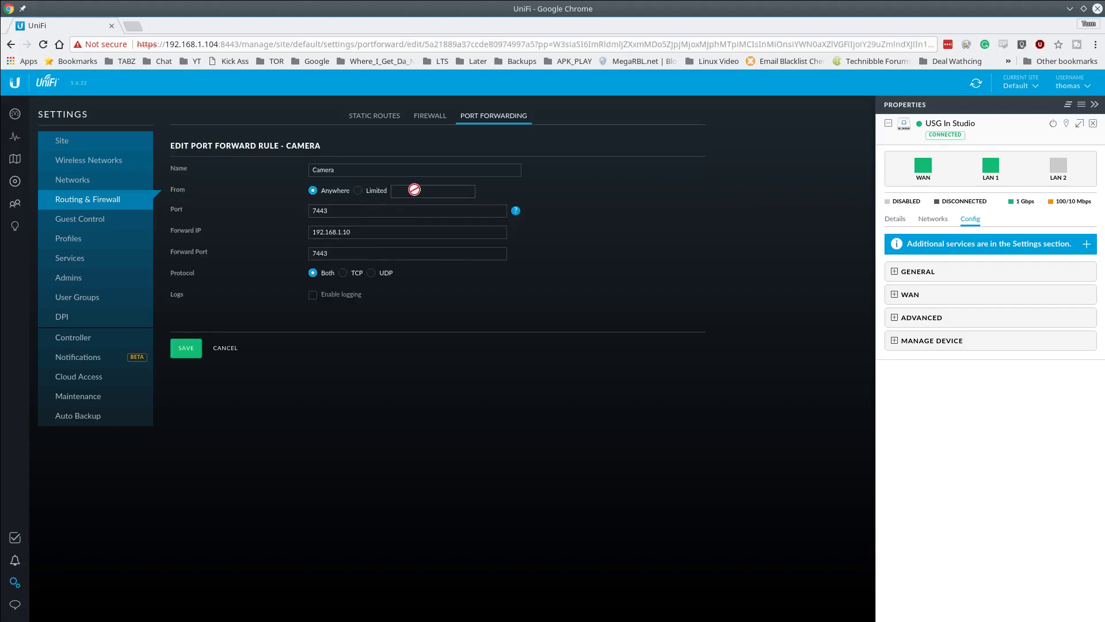
left_click(358, 191)
- Change the Camera forward IP to 192.168.10.10, set From to Anywhere, and save
left_click(1093, 124)
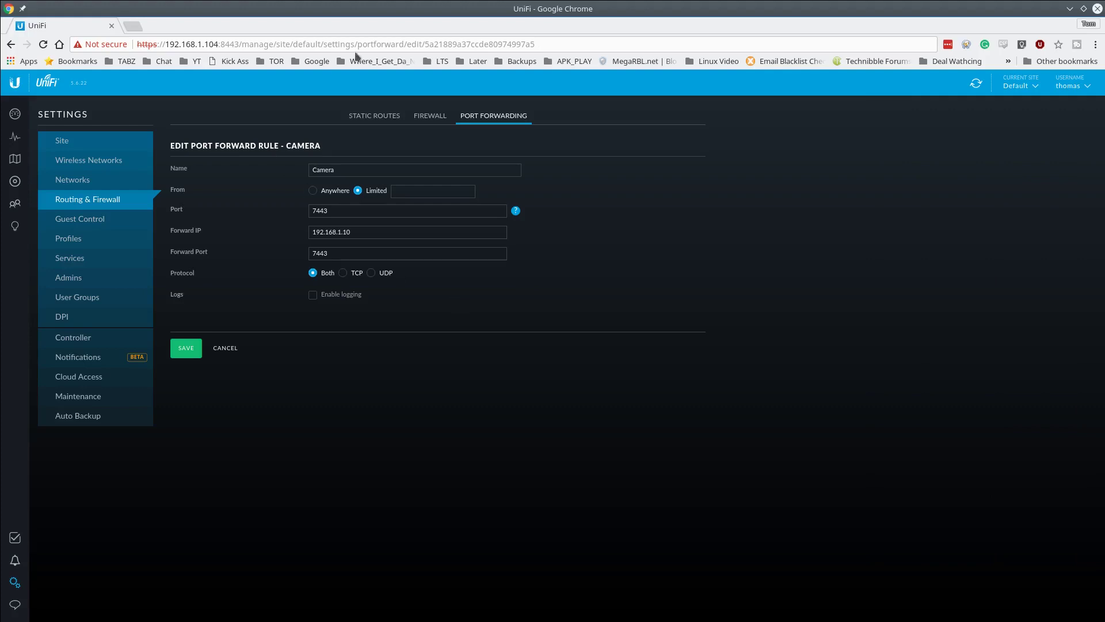
mouse_move(517, 216)
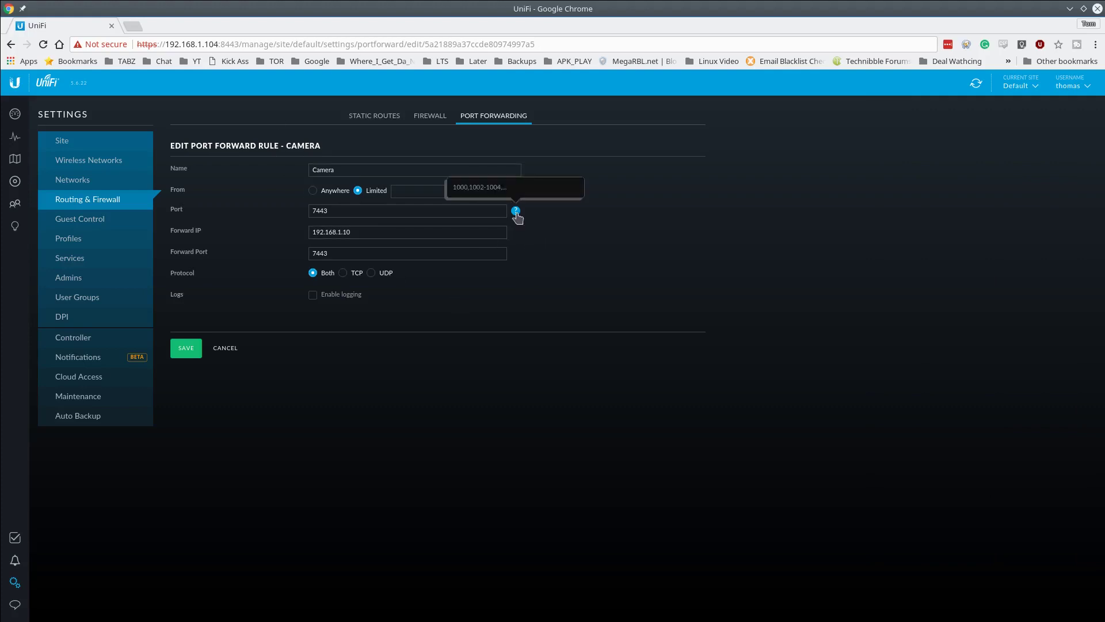
left_click(392, 235)
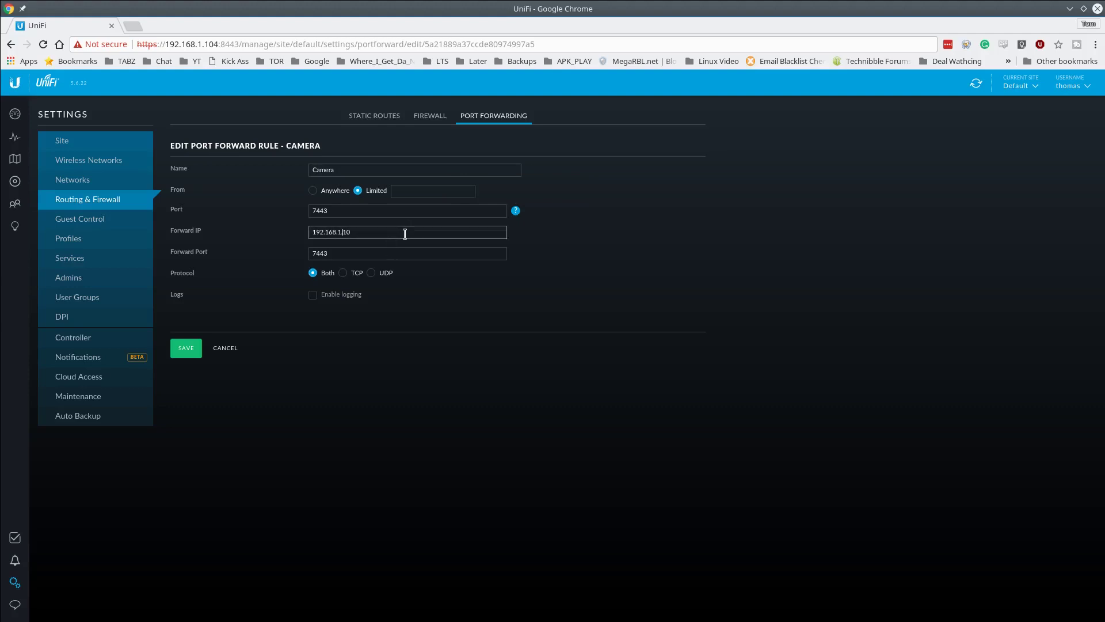
key("shift+Left")
type("10")
left_click(190, 354)
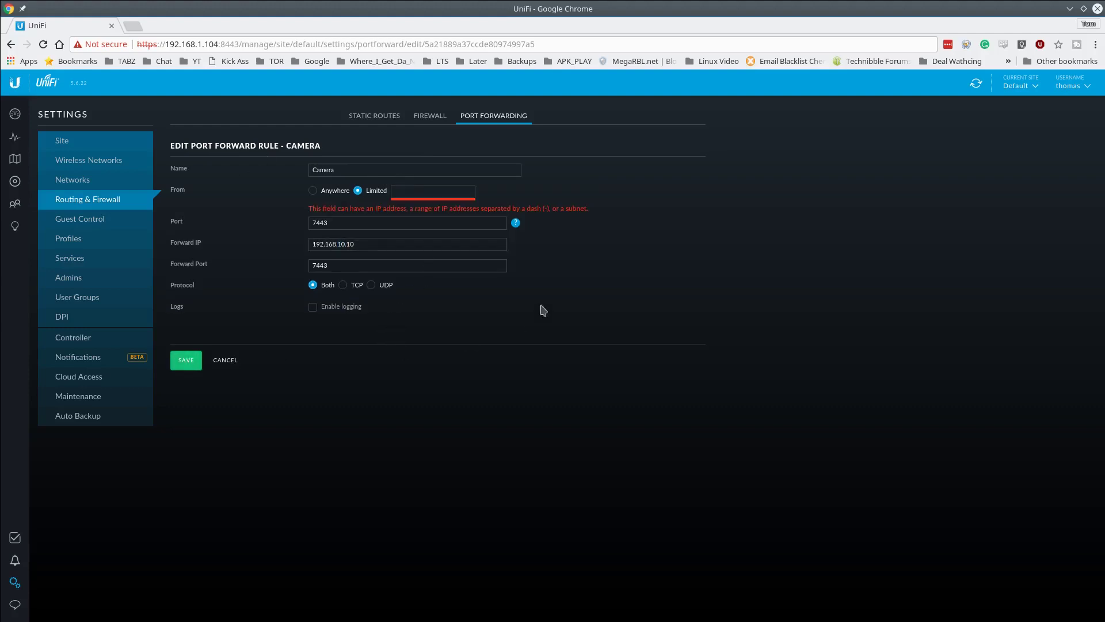
left_click(337, 191)
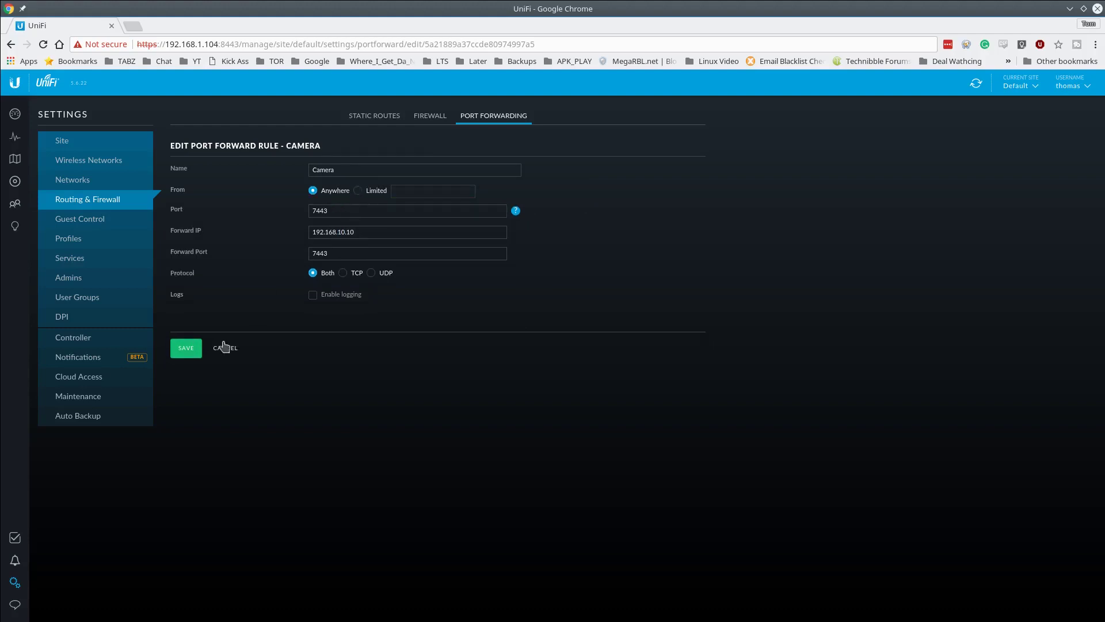
left_click(188, 353)
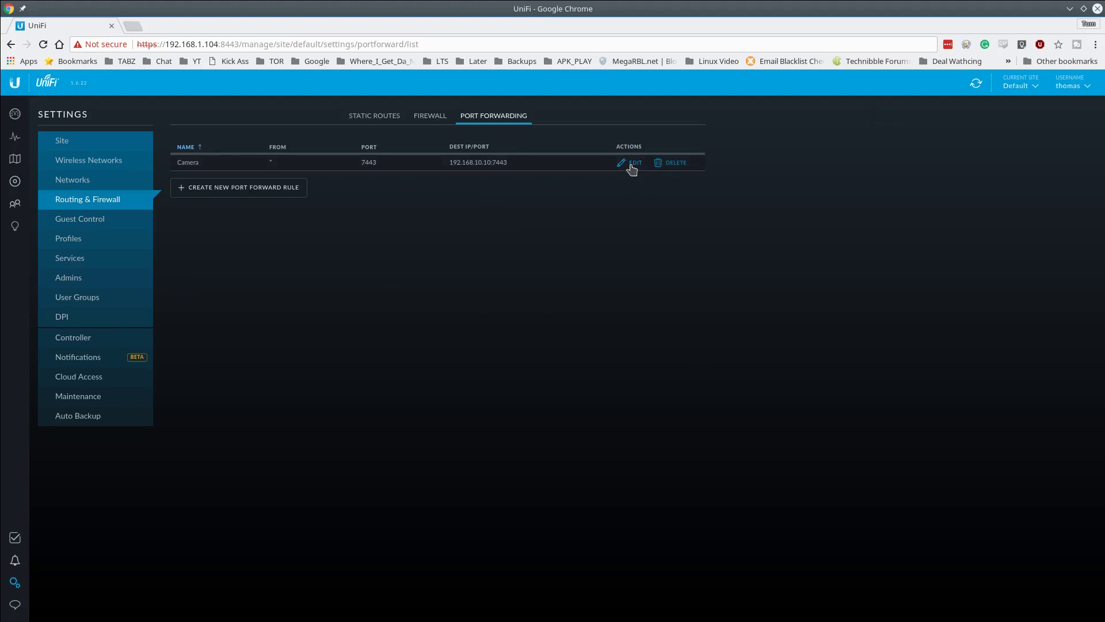
- Edit the Camera rule's forward IP back to 192.168.1.10 and save it
left_click(632, 167)
left_click(352, 232)
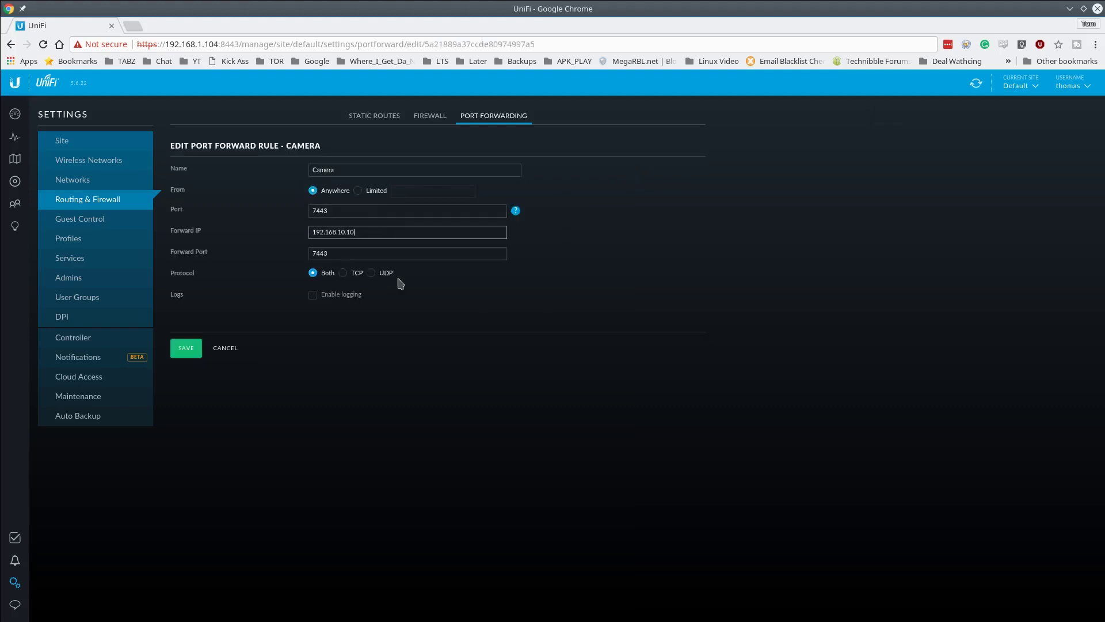
key("Left")
key("Left")
left_click(186, 348)
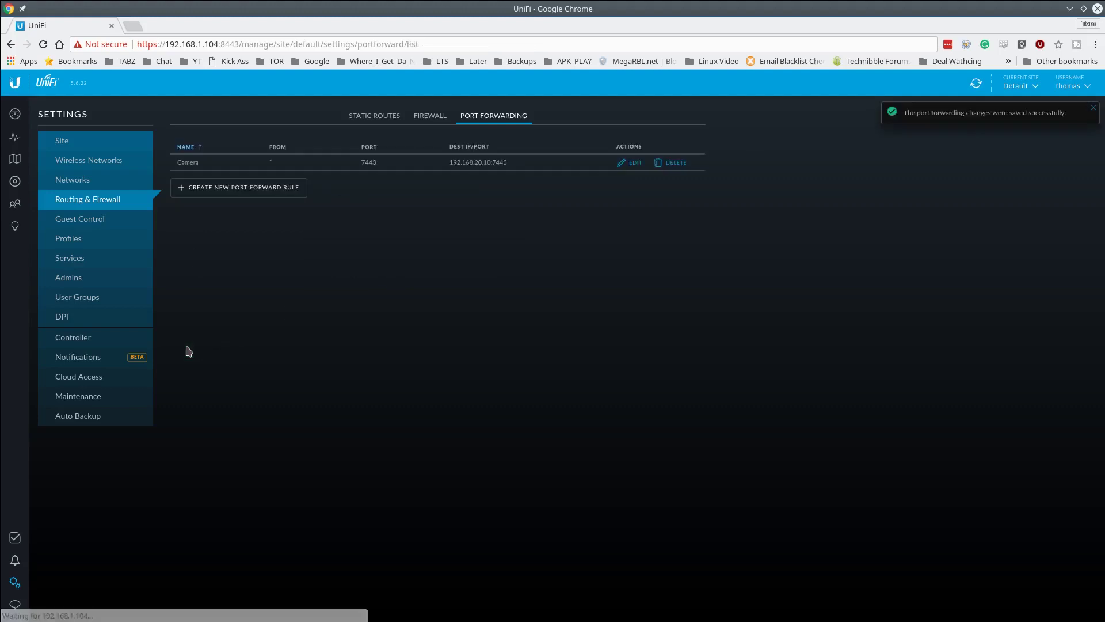
left_click(628, 164)
left_click(458, 233)
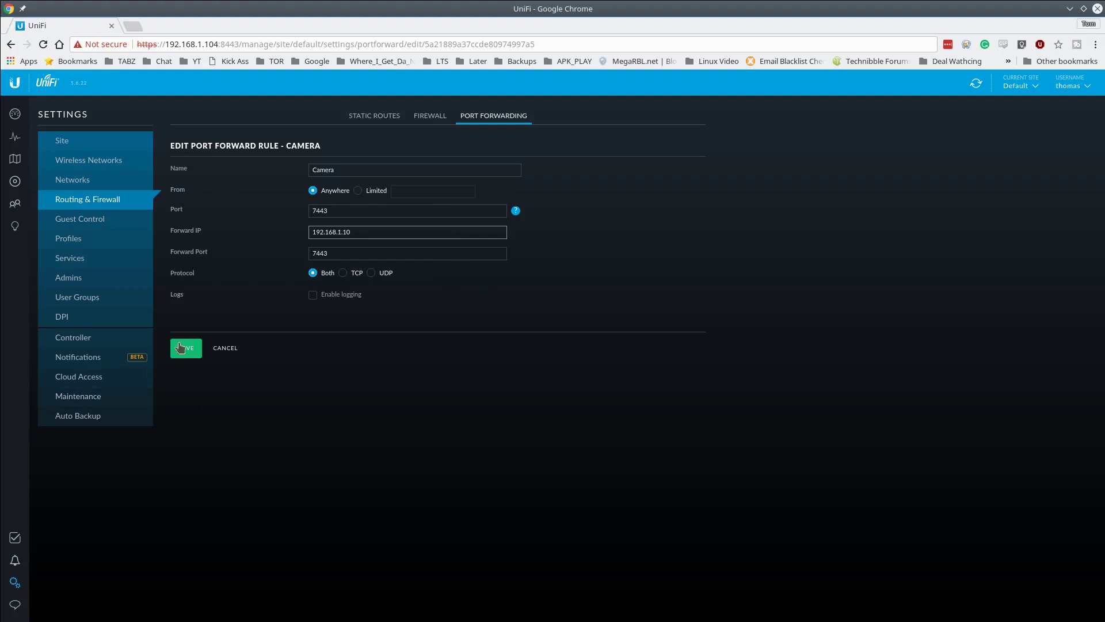
left_click(181, 347)
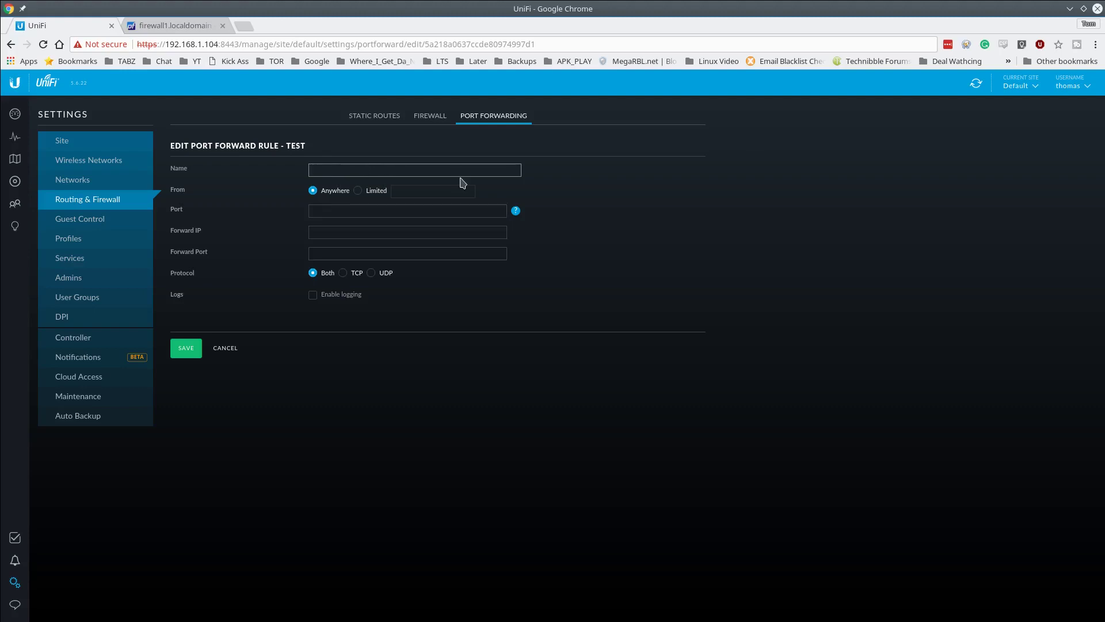
- Save the 'test' rule with port 12345, forward IP 192.168.1.66 and forward port 12345
key("Tab")
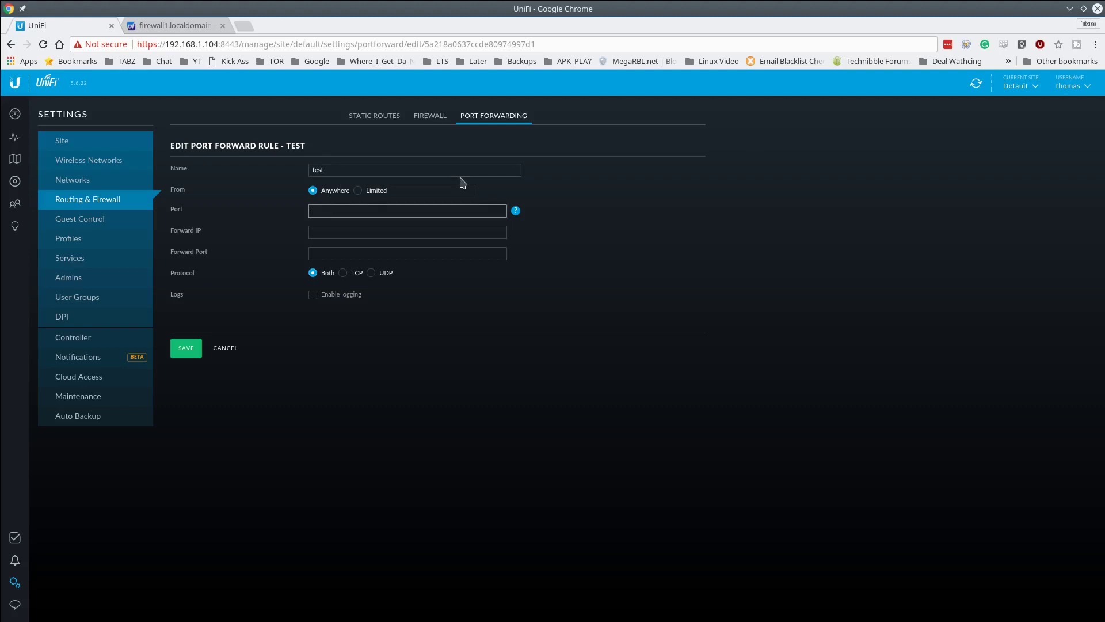
type("12345")
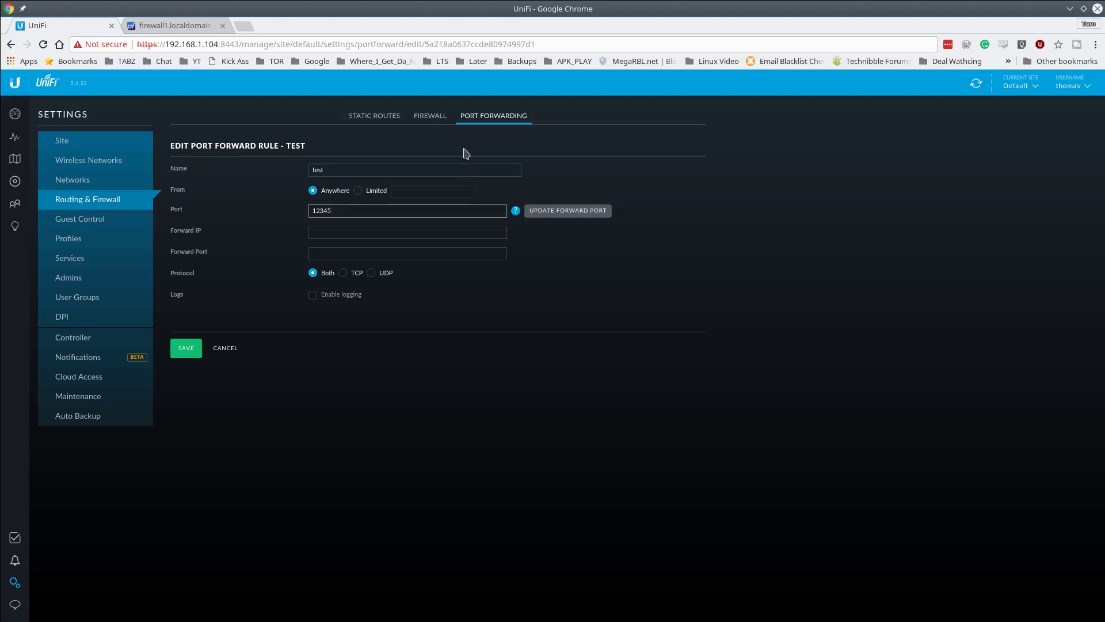
key("ctrl+a")
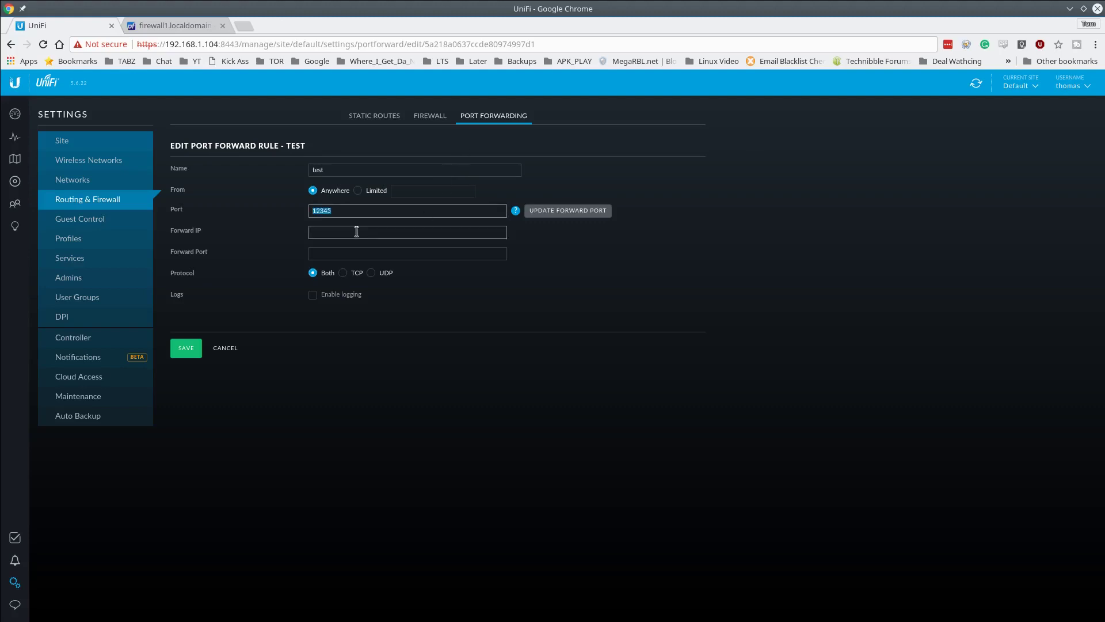
left_click(356, 232)
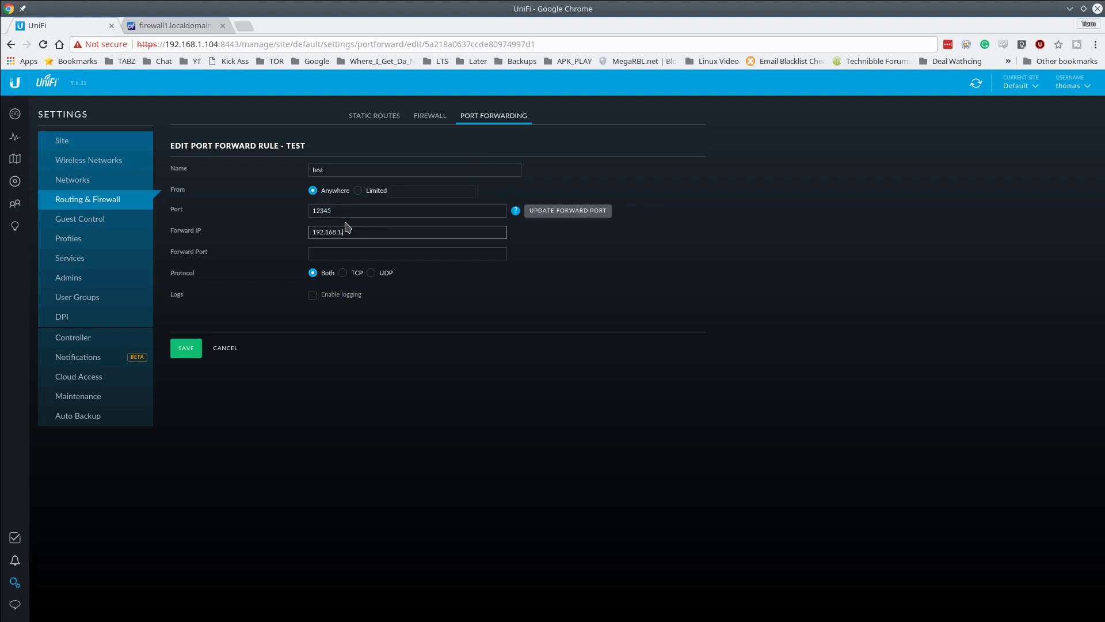
type("192.168.1.66")
left_click(370, 211)
key("ctrl+a")
key("ctrl+c")
left_click(362, 253)
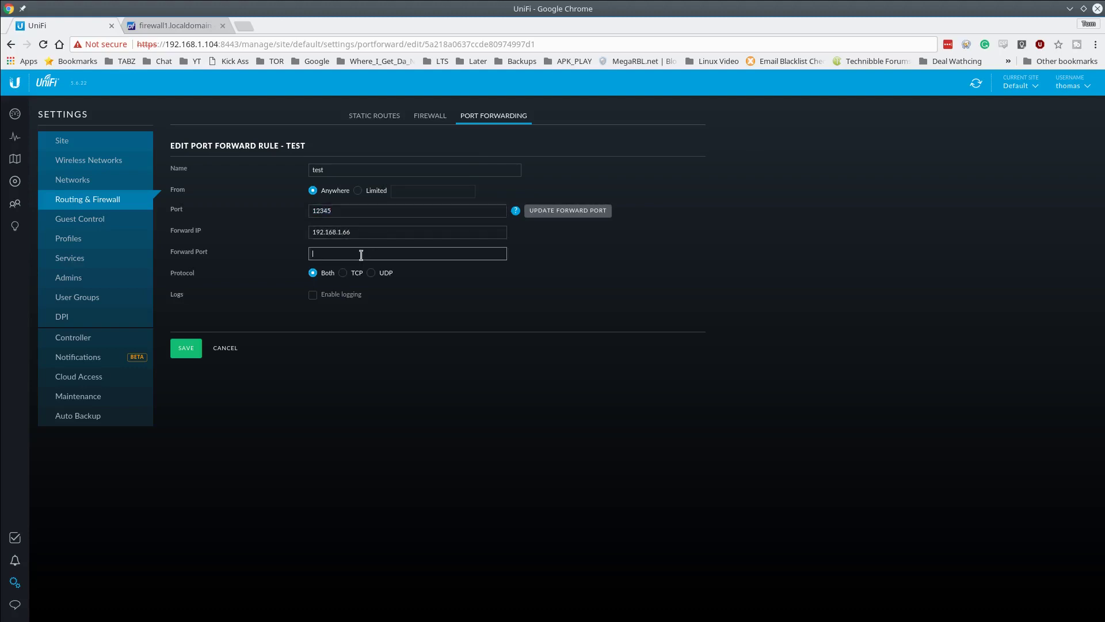
key("ctrl+v")
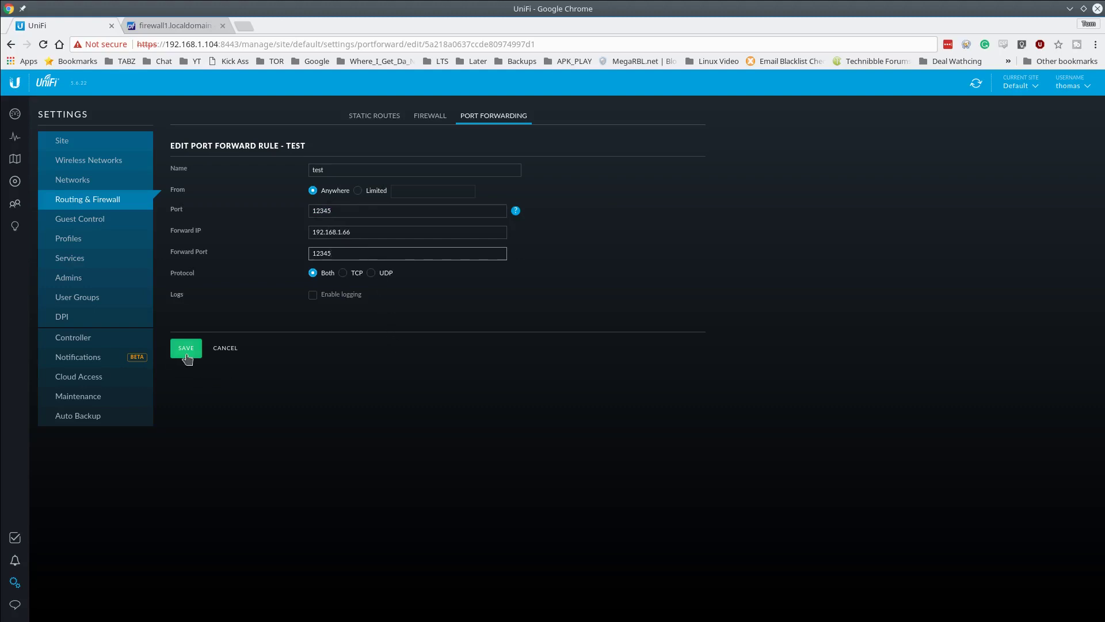
left_click(182, 351)
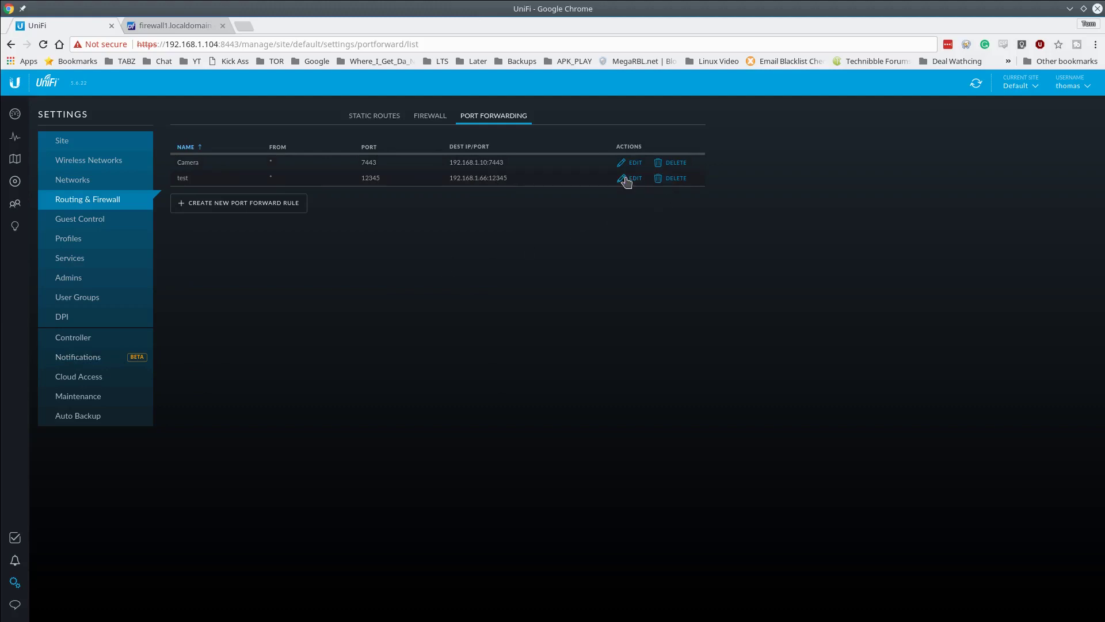
- Copy USG In Studio's WAN IP 172.16.69.102 from Devices, then switch to pfSense's Test Port page
left_click(271, 202)
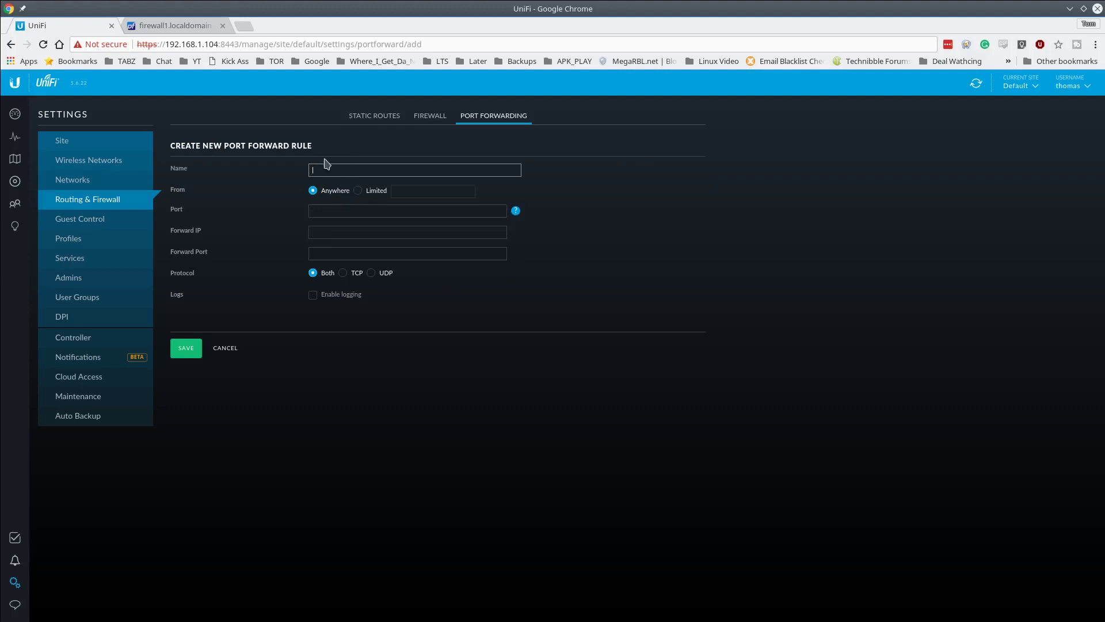
left_click(339, 230)
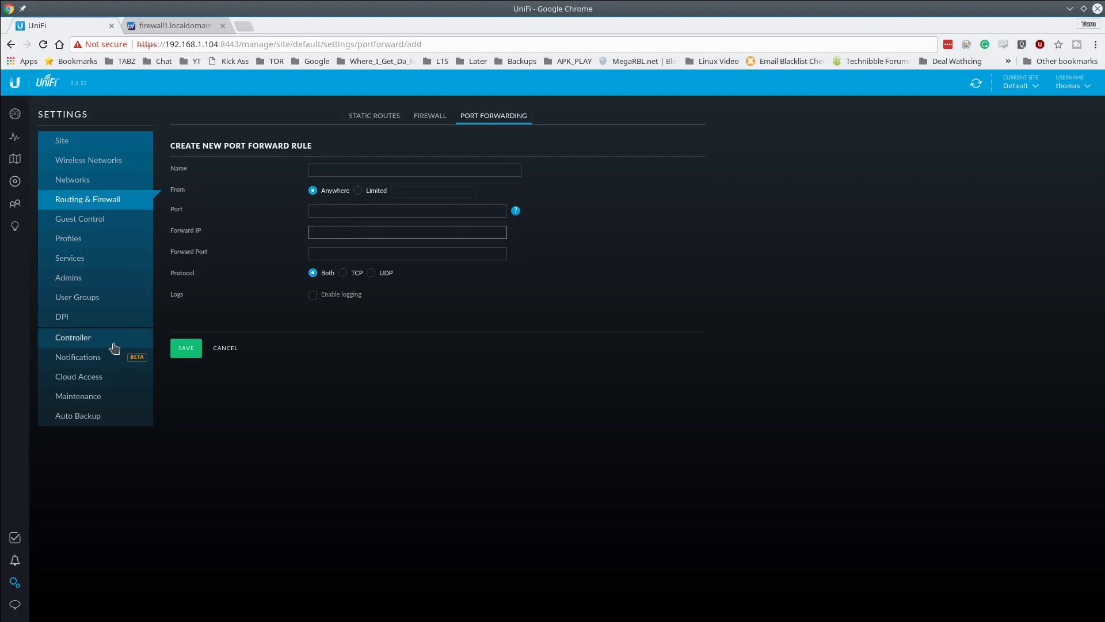
left_click(13, 190)
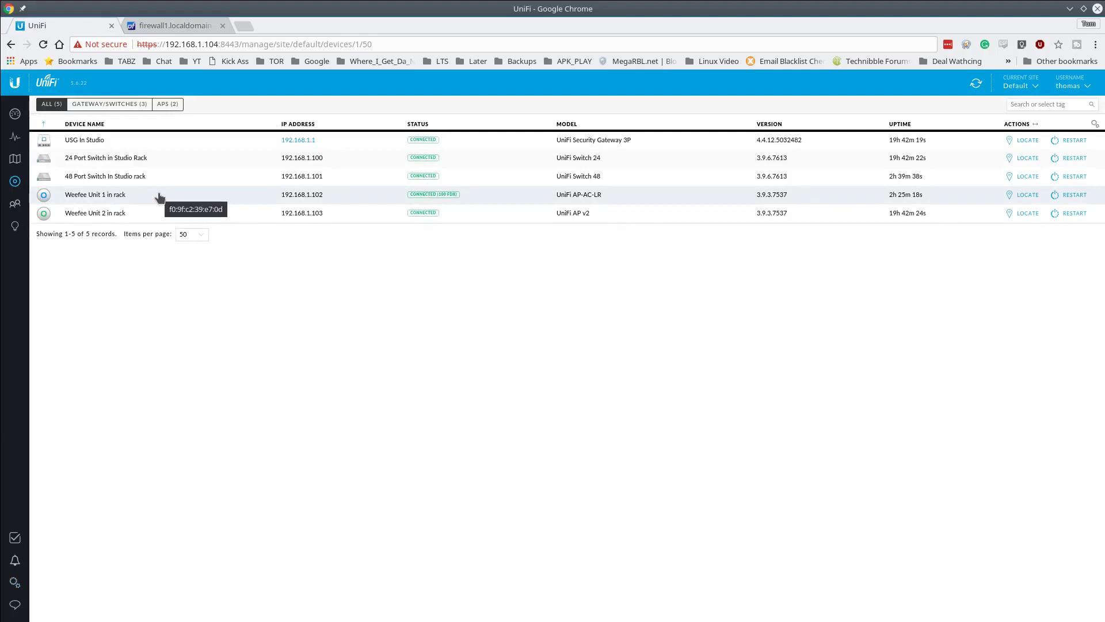
left_click(160, 142)
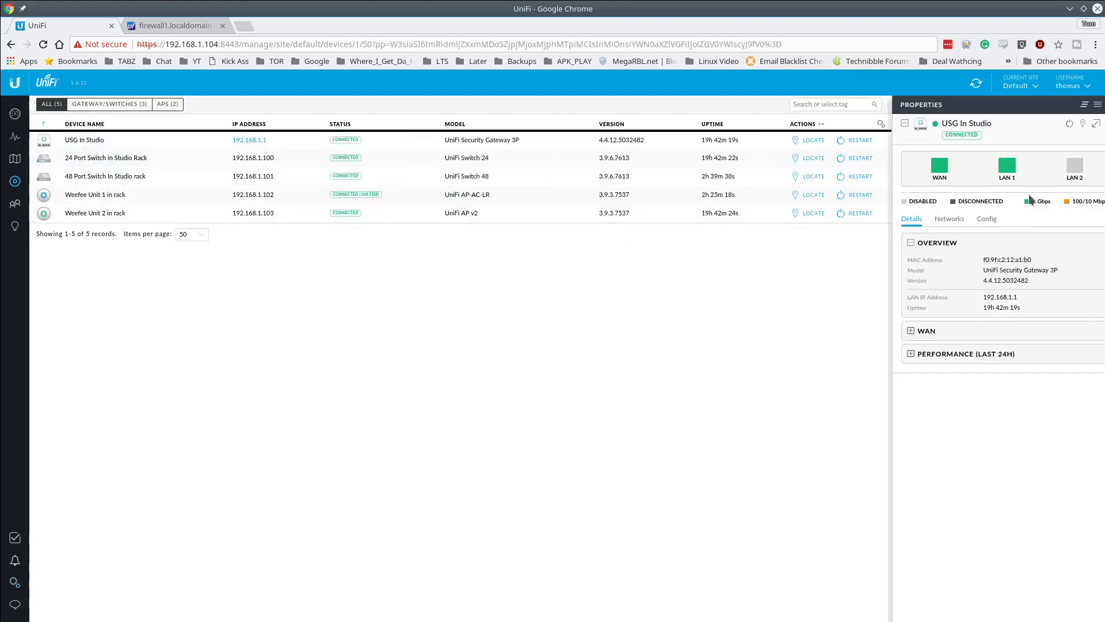
left_click(897, 330)
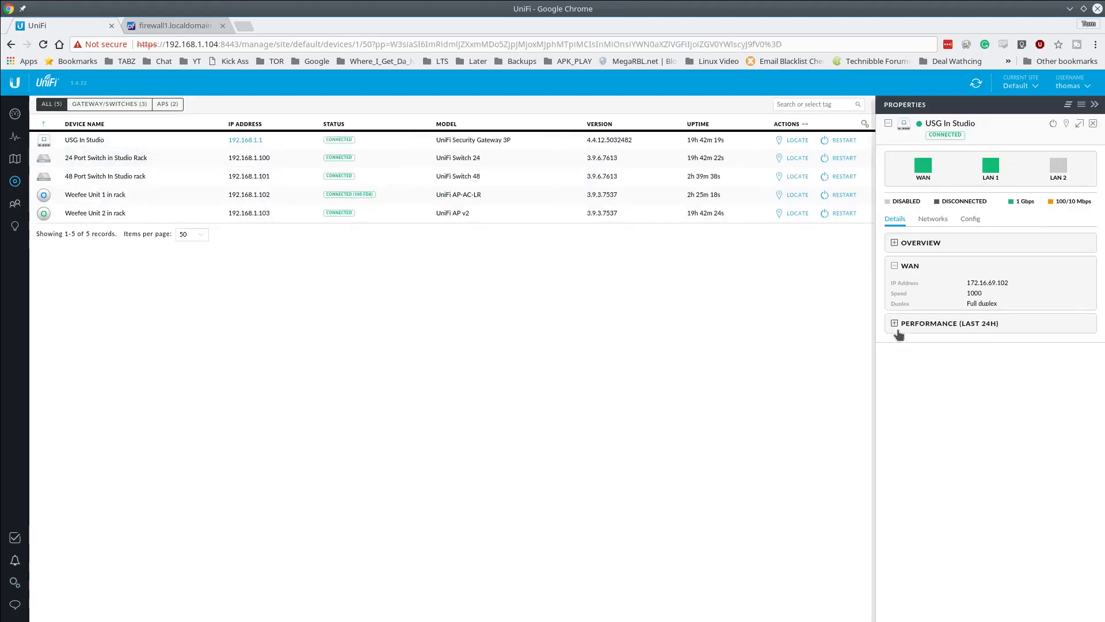
left_click(988, 282)
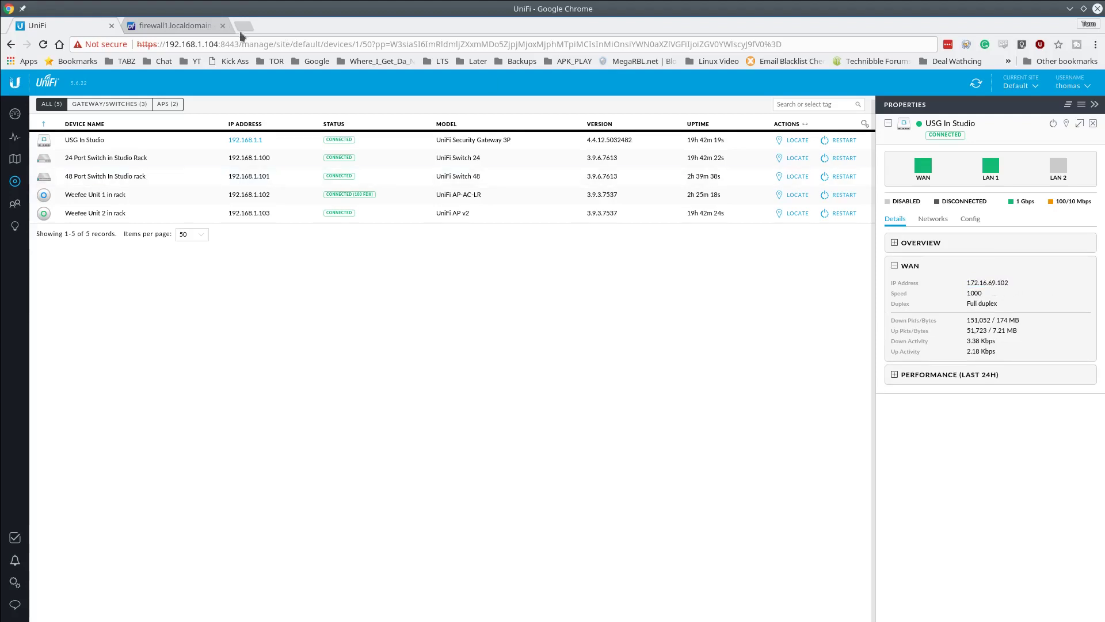
left_click(173, 26)
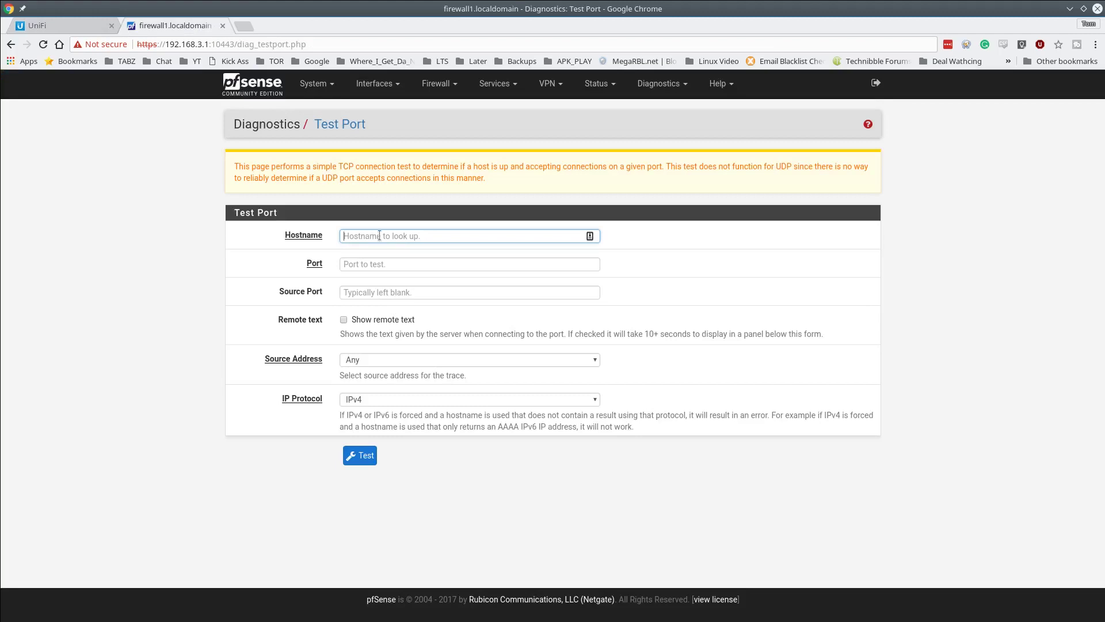
- Fill the pfSense port test with host 172.16.69.102, port 12345 and source address VLAN69
type("172.16.69.102")
left_click(401, 264)
type("12345")
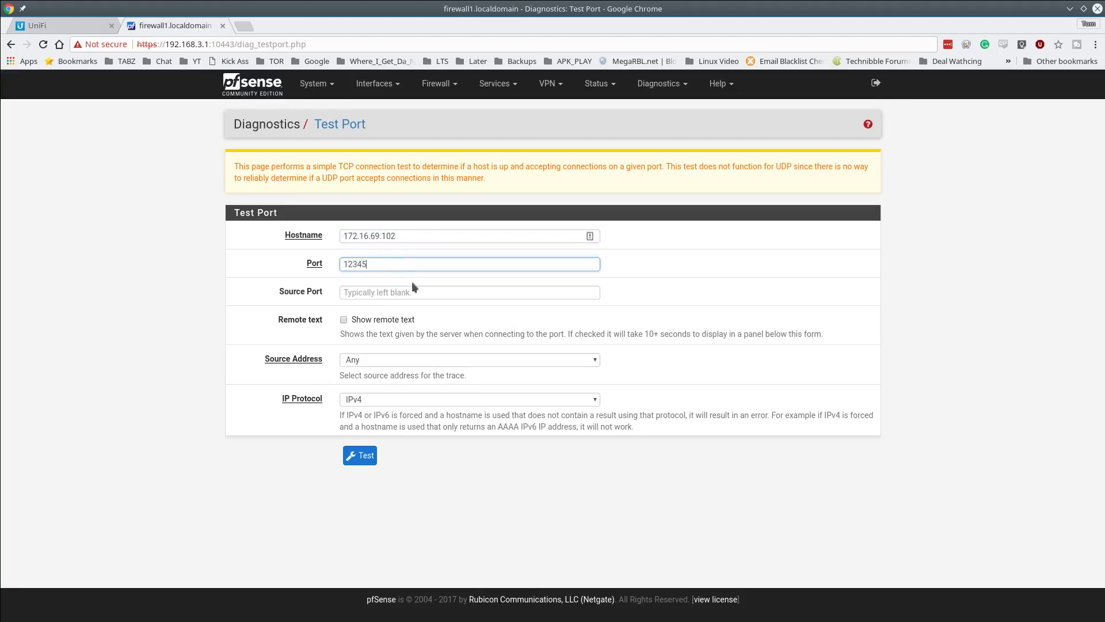
left_click(378, 360)
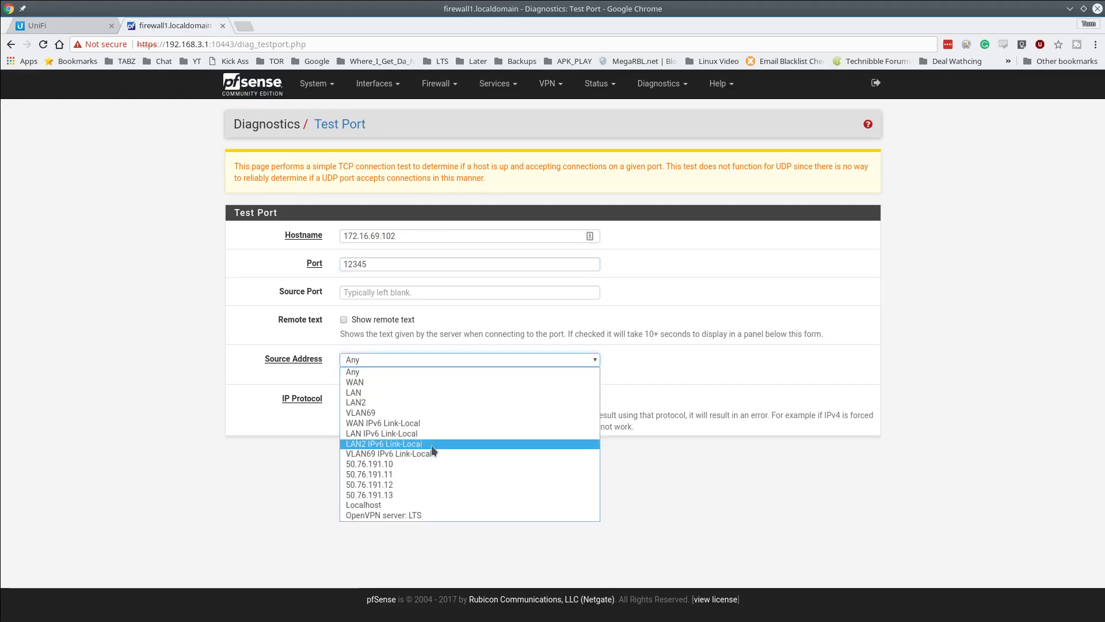
left_click(414, 413)
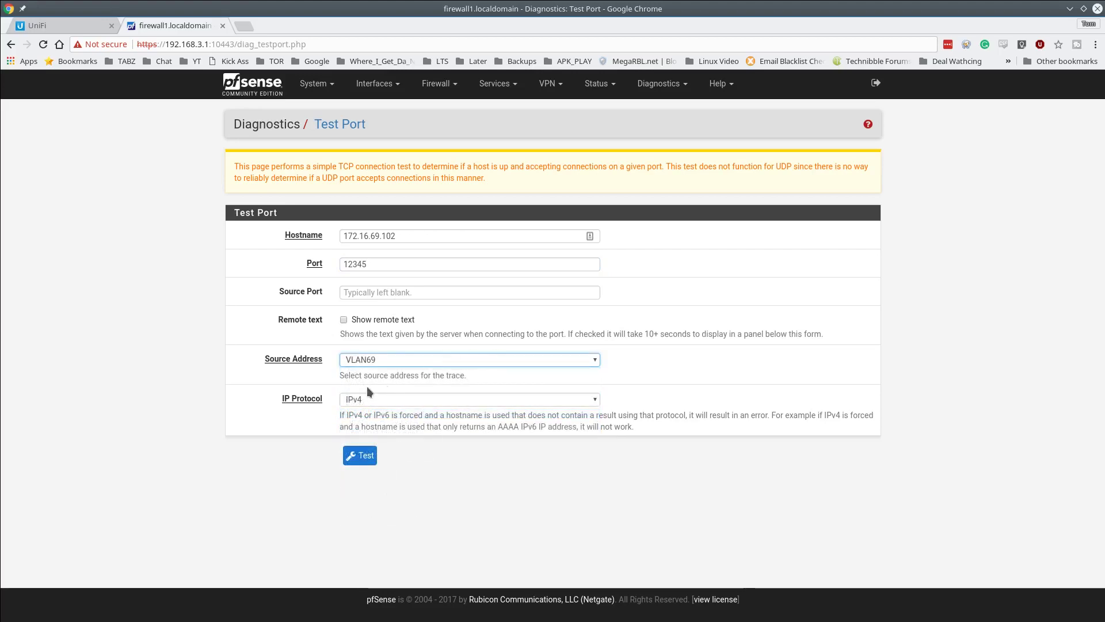
left_click(586, 358)
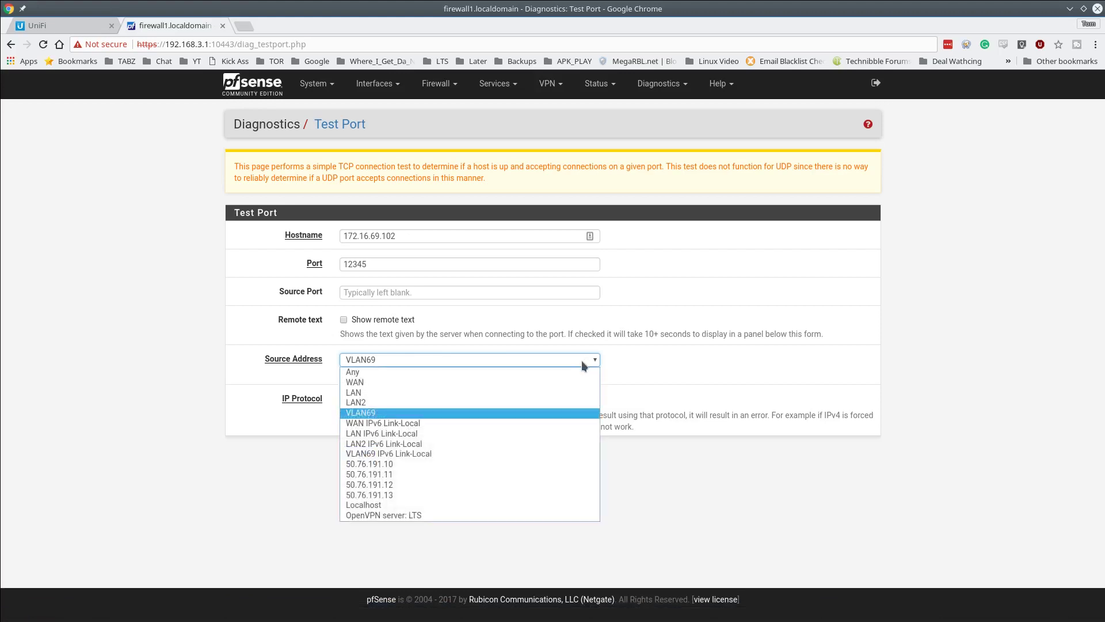
left_click(514, 414)
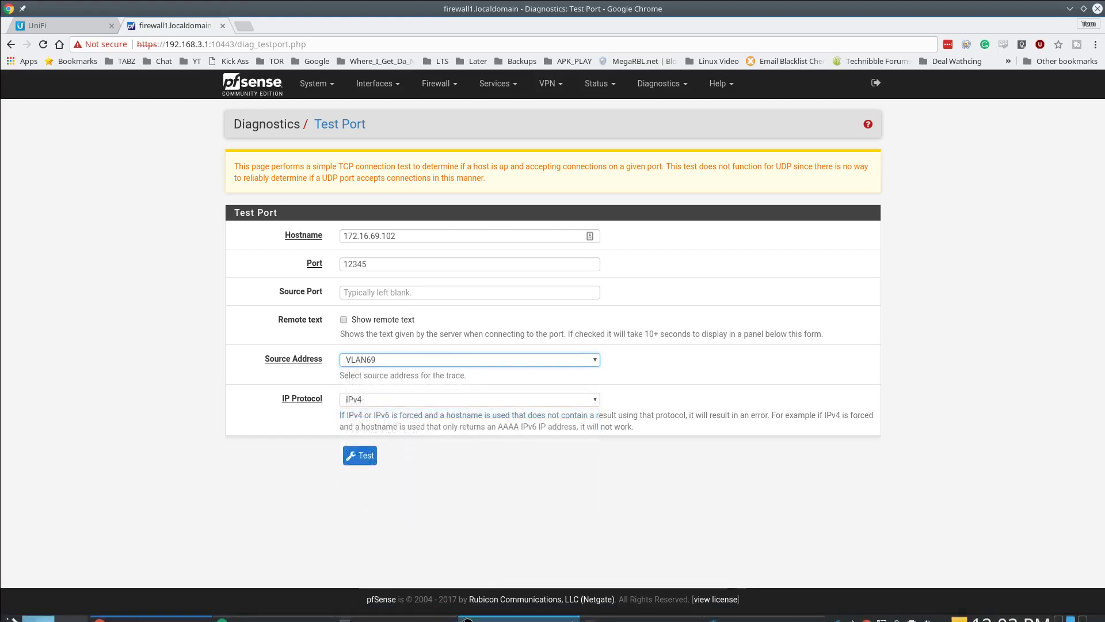
- Rerun the netcat listener on 192.168.1.66 port 12345 in Konsole, then return to pfSense
mouse_move(644, 615)
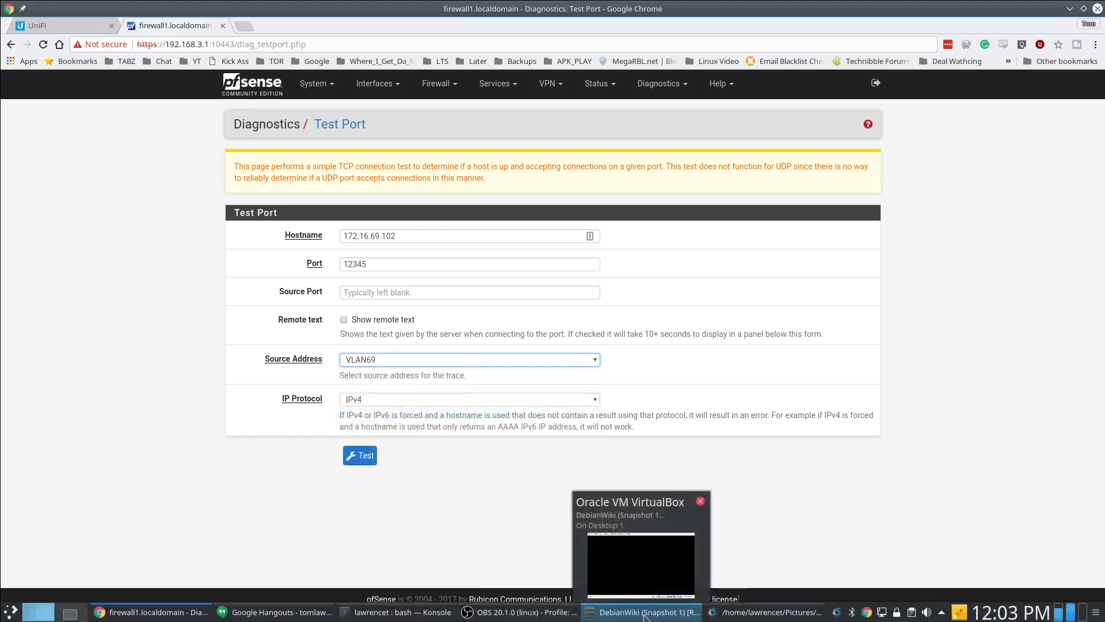
left_click(365, 614)
key("Up")
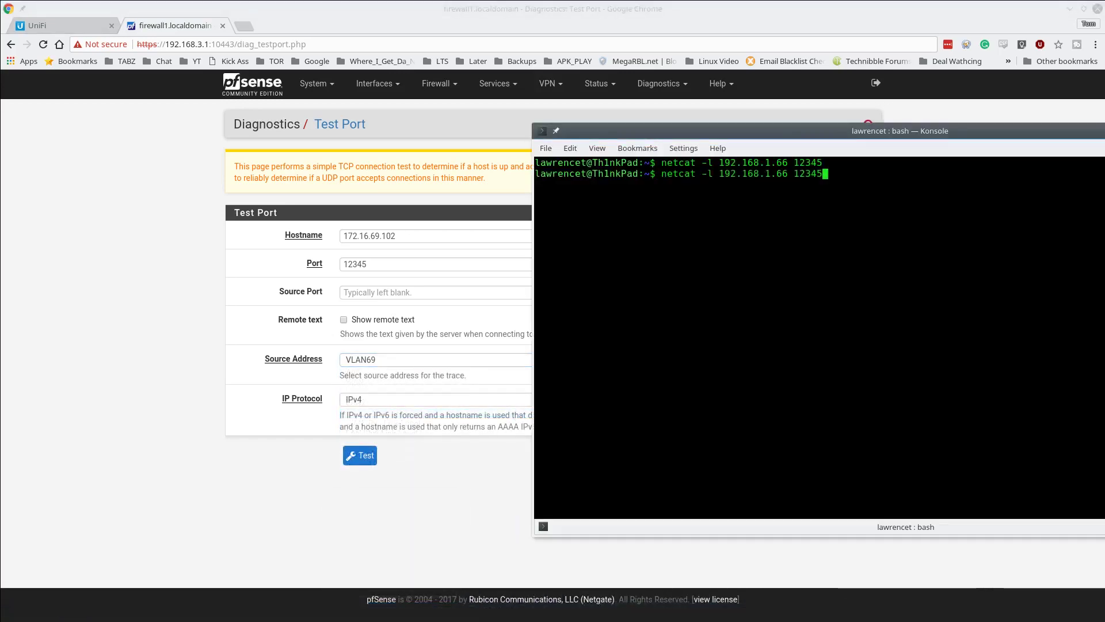
key("Left")
key("Left")
key("Left")
key("Left")
key("Left")
key("Left")
key("Left")
key("Left")
key("Left")
key("Left")
key("Left")
key("Left")
key("Left")
key("Left")
key("Left")
key("Left")
key("Left")
key("Left")
key("Left")
key("Left")
key("Right")
key("Right")
key("Right")
key("Right")
key("Right")
key("Right")
key("Right")
key("Right")
key("Right")
key("Right")
key("Right")
key("Right")
key("Right")
key("Right")
key("Right")
key("Right")
key("Right")
key("Right")
key("Right")
key("Right")
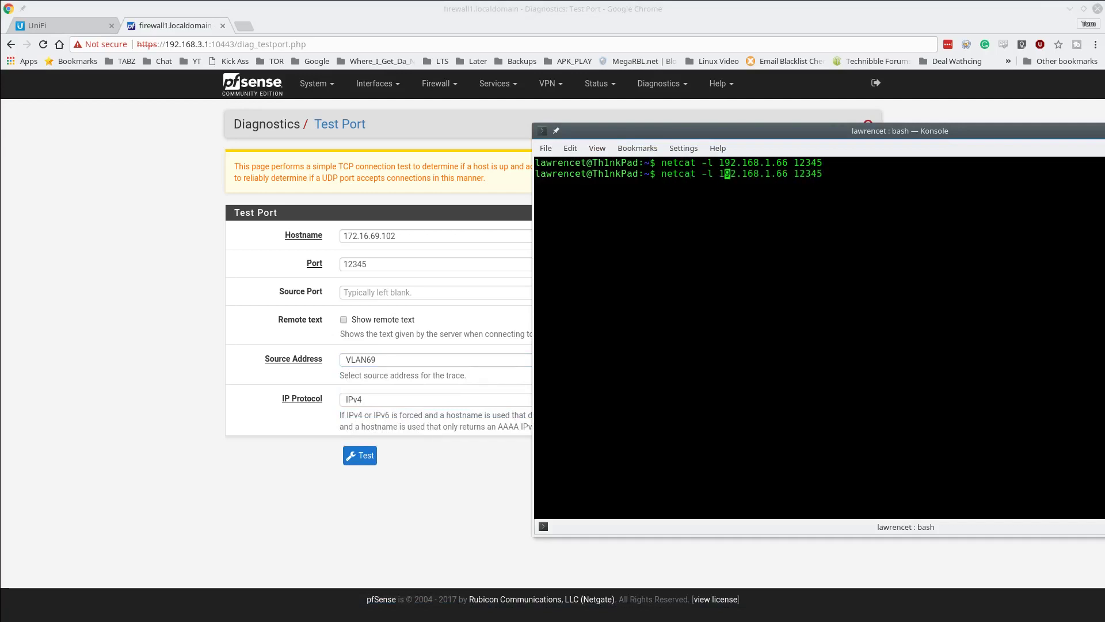
key("Right")
key("Right")
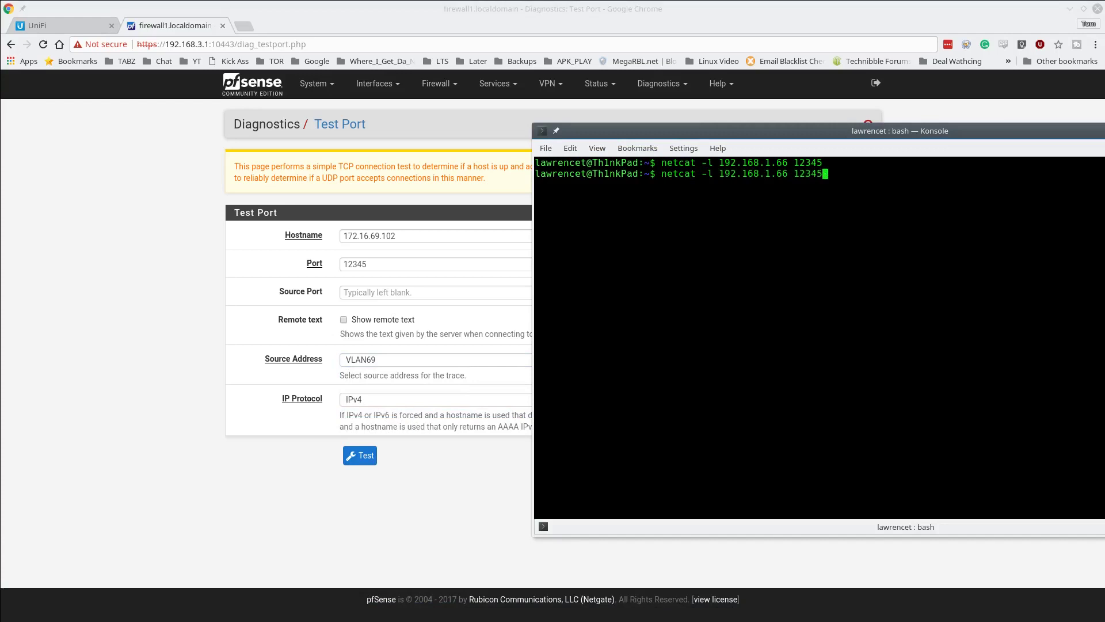
key("Return")
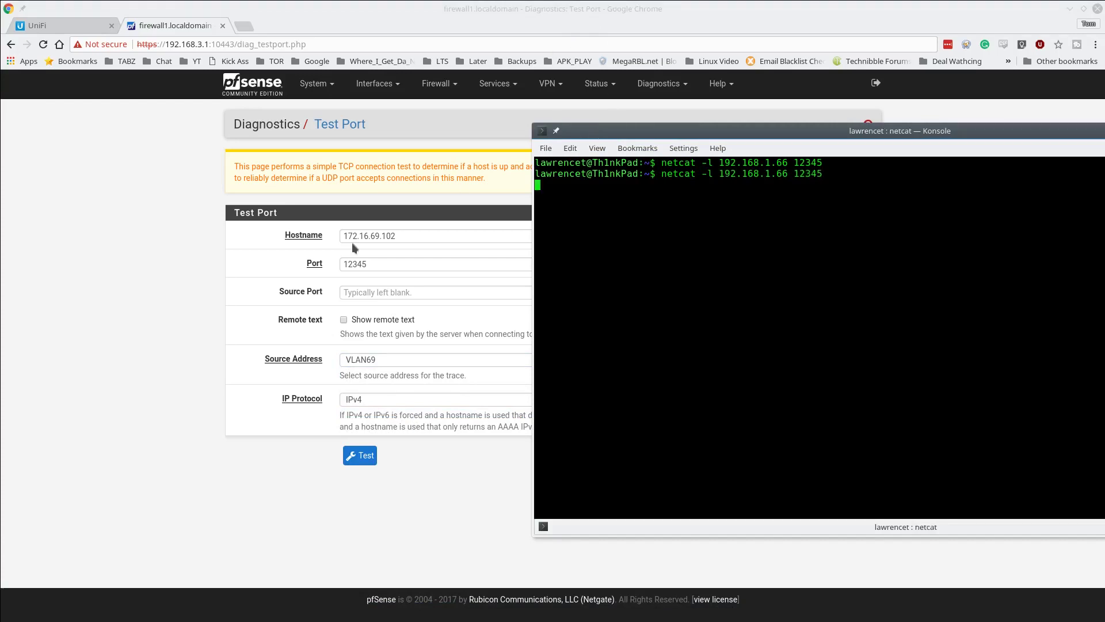
left_click(381, 488)
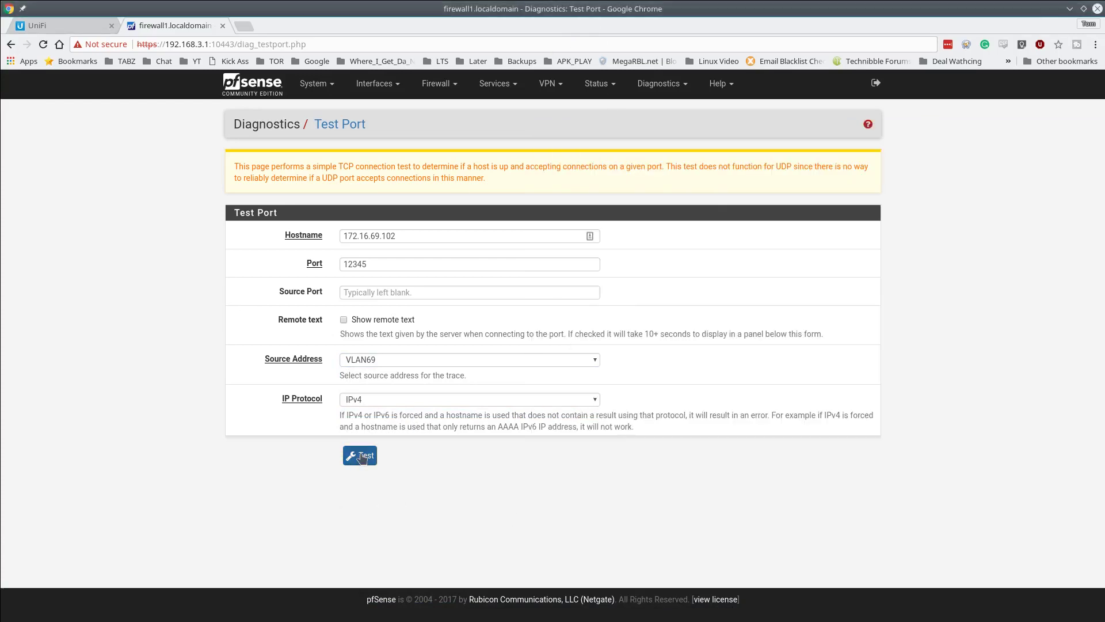
- Run the pfSense port test, check the netcat terminal, then go back to the UniFi device list
left_click(358, 460)
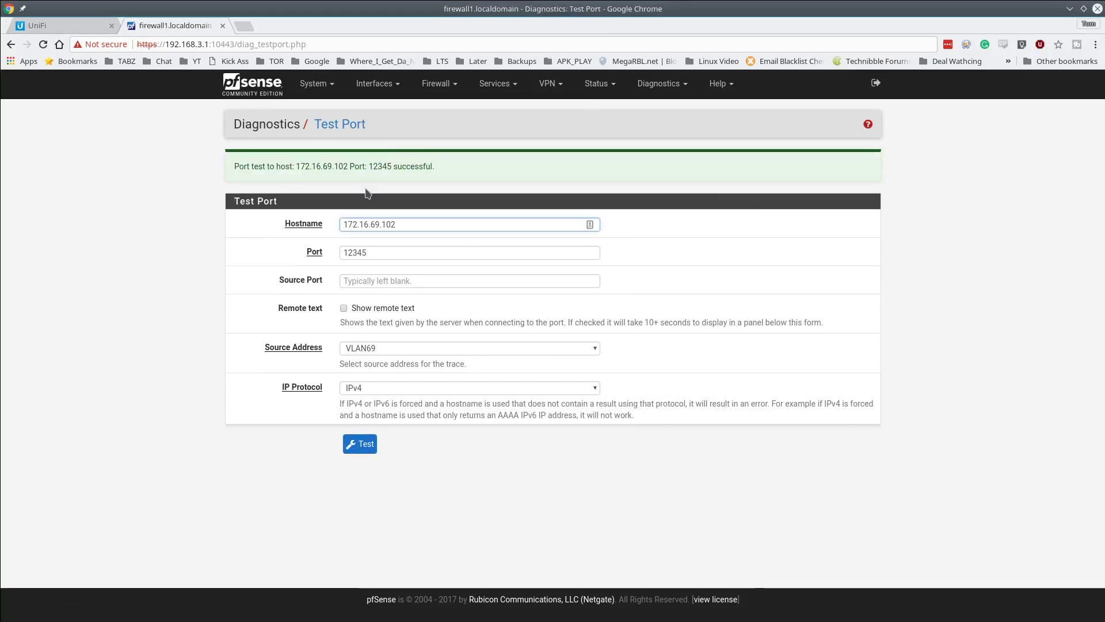
mouse_move(485, 613)
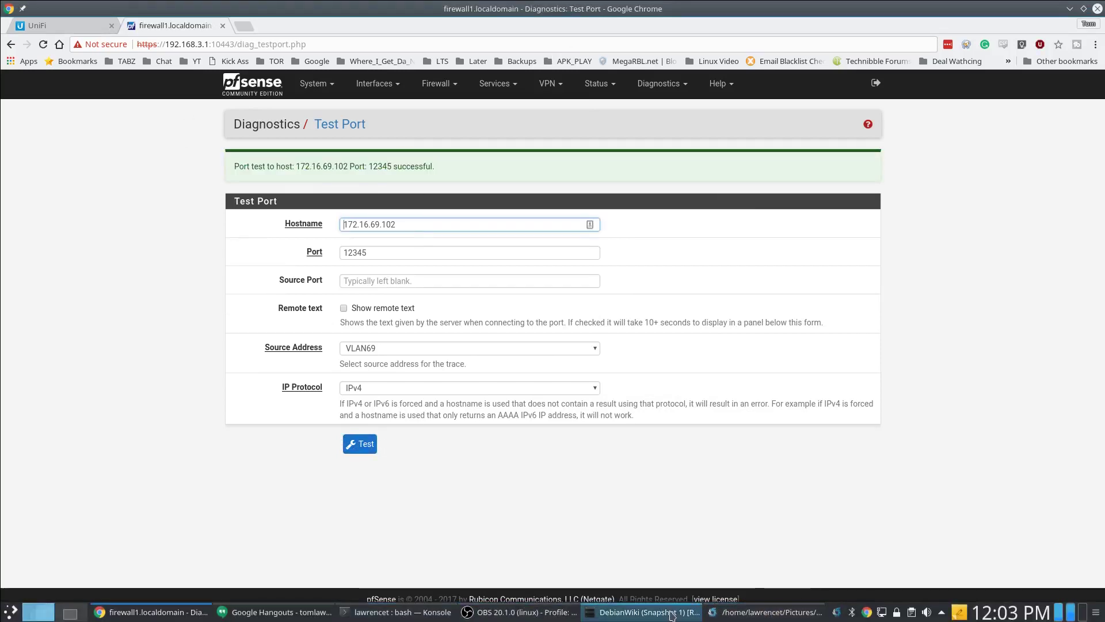
left_click(390, 614)
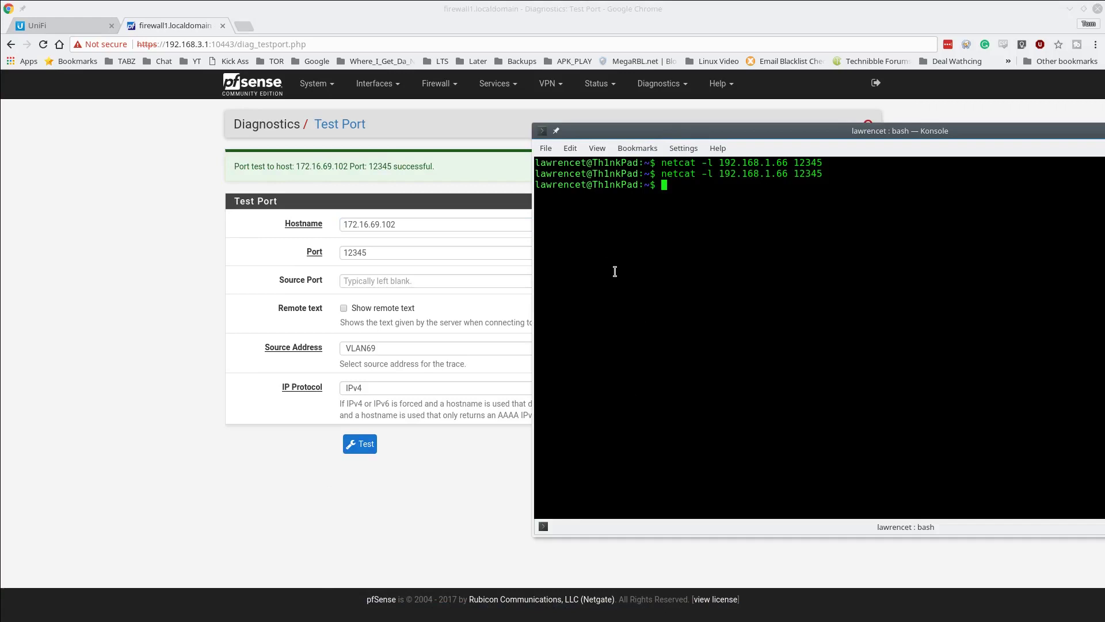
left_click(67, 27)
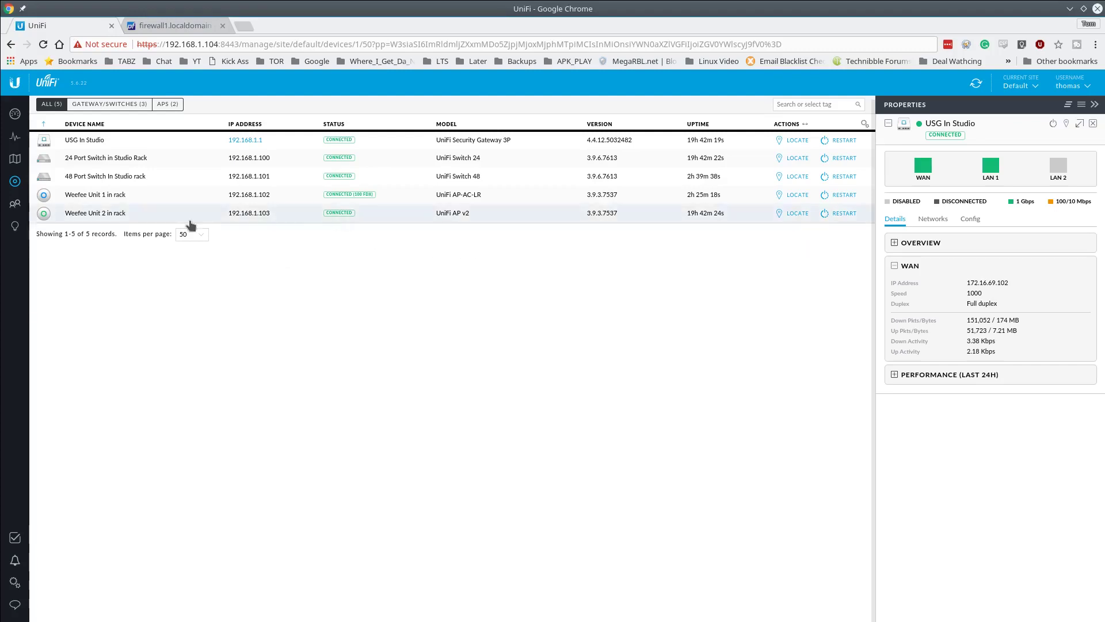
- Open the Firewall settings and view the WAN OUT, WAN LOCAL, LAN IN, LAN OUT and LAN LOCAL rules
left_click(14, 585)
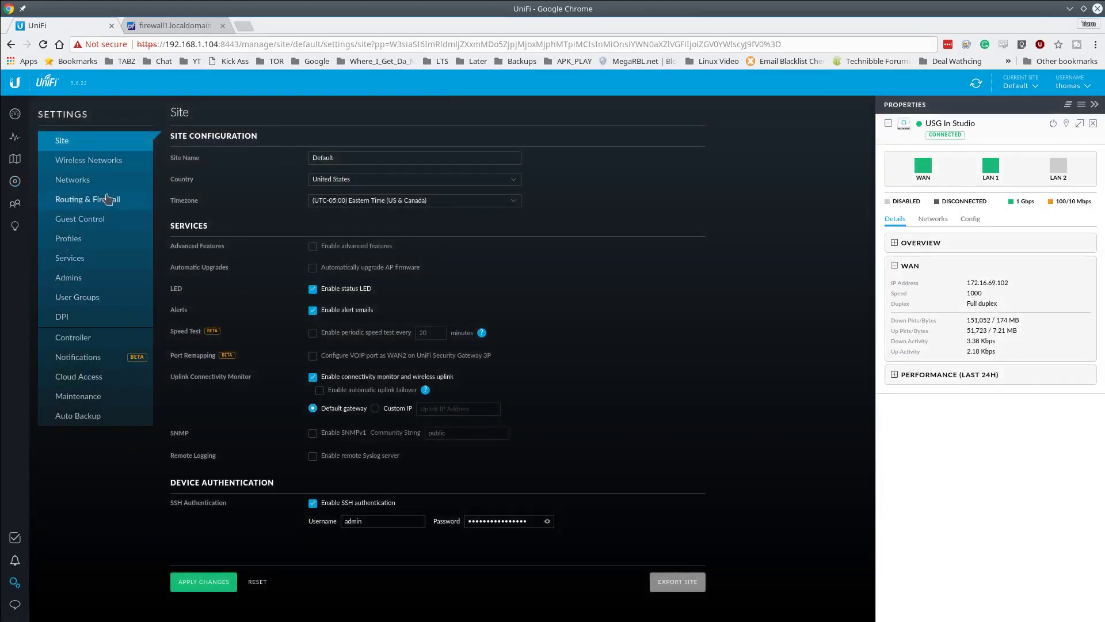
left_click(105, 200)
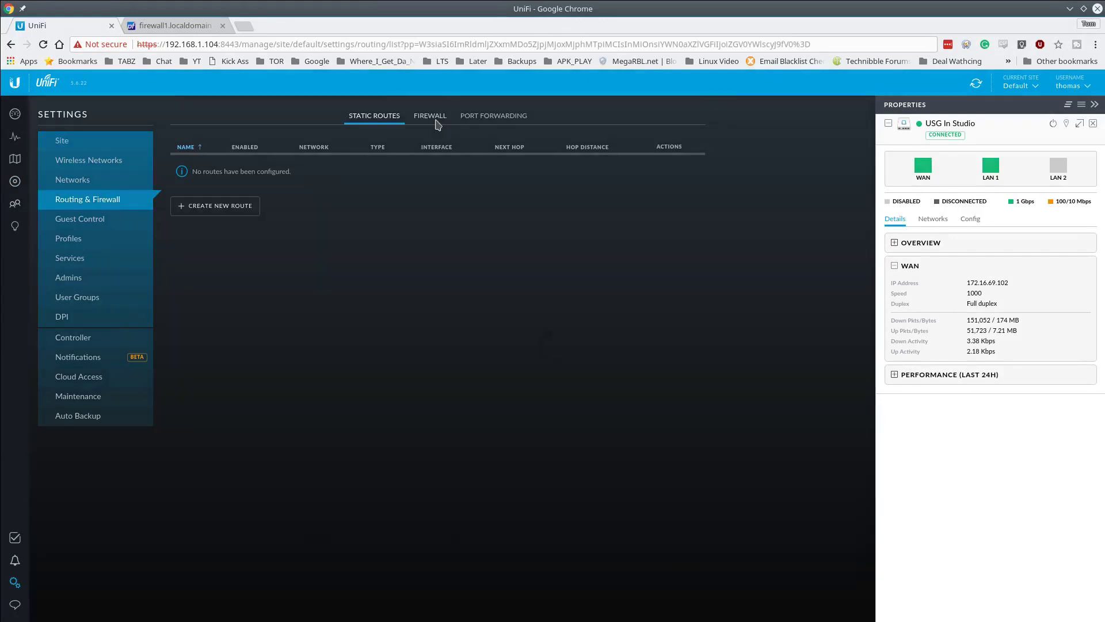
left_click(436, 120)
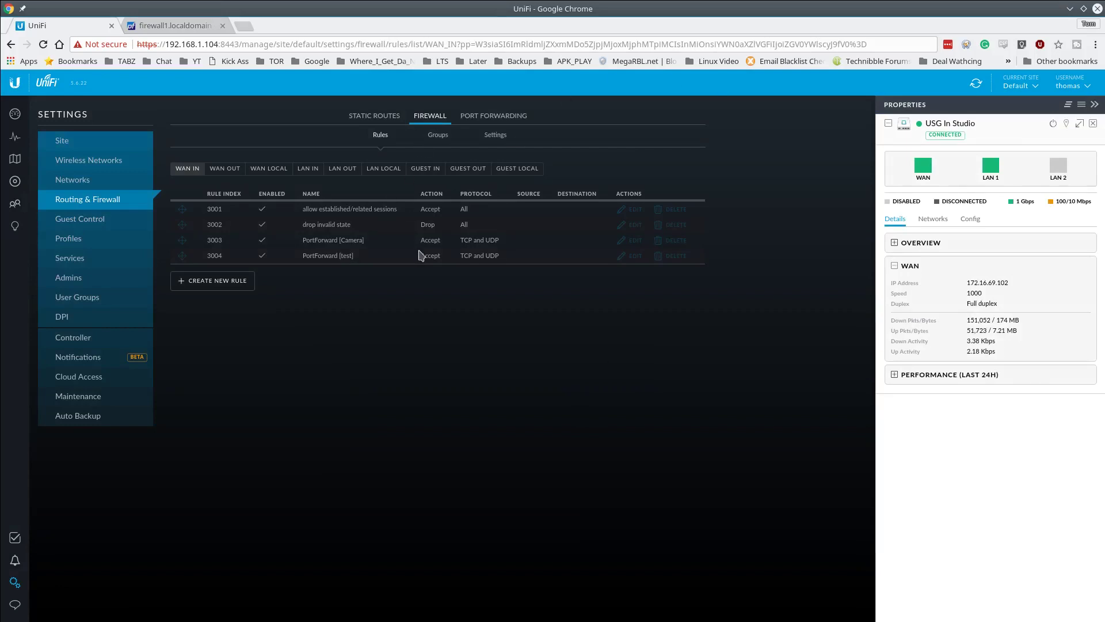
left_click(226, 171)
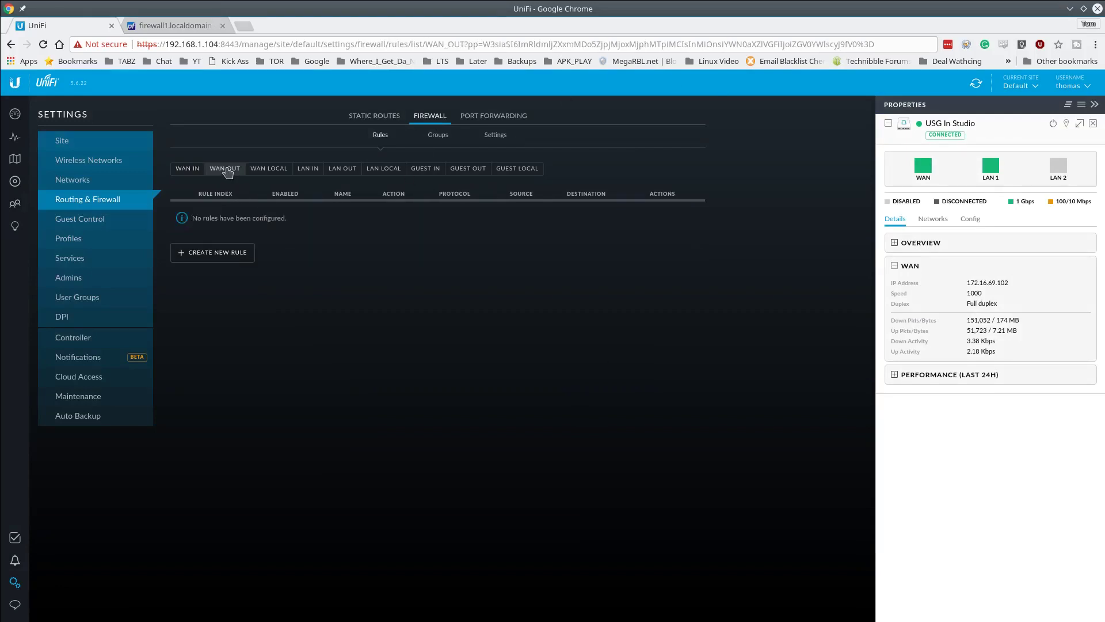
left_click(261, 174)
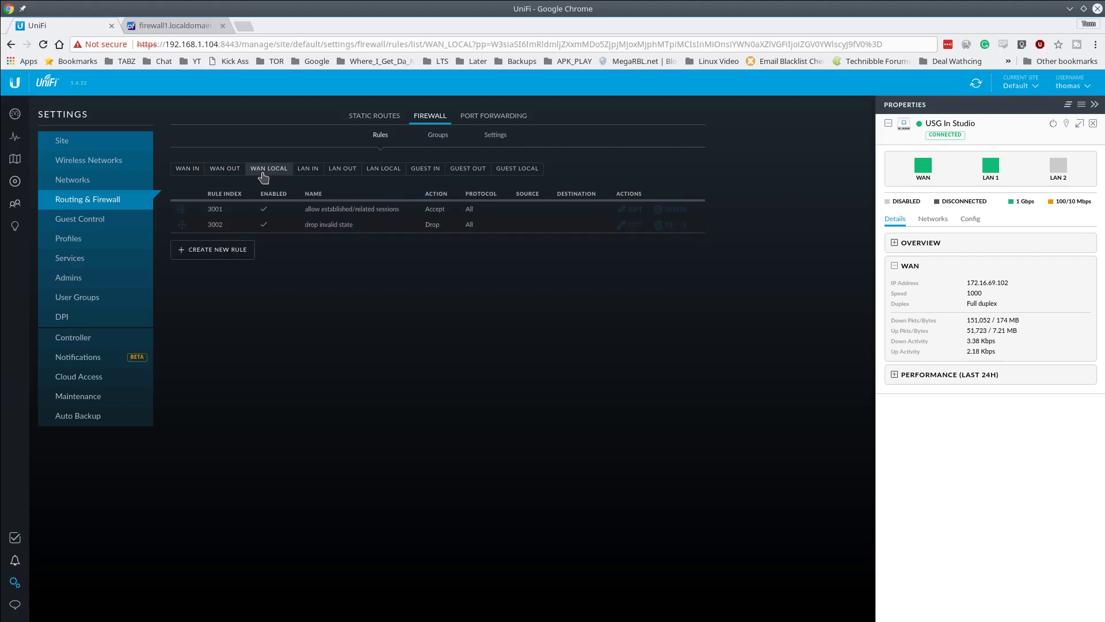
left_click(310, 171)
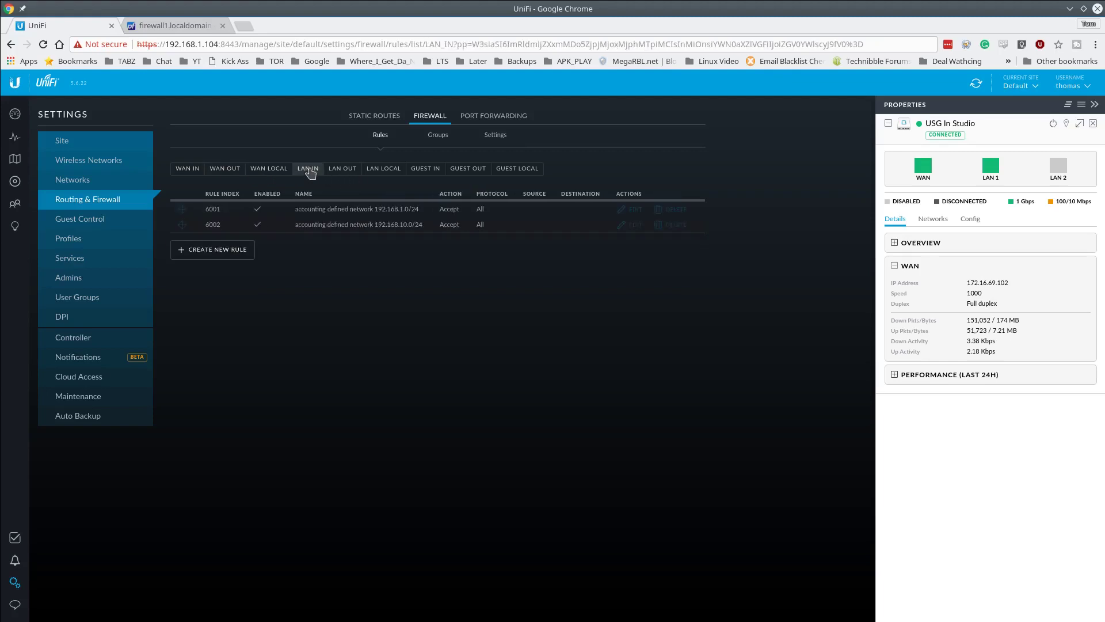
left_click(347, 173)
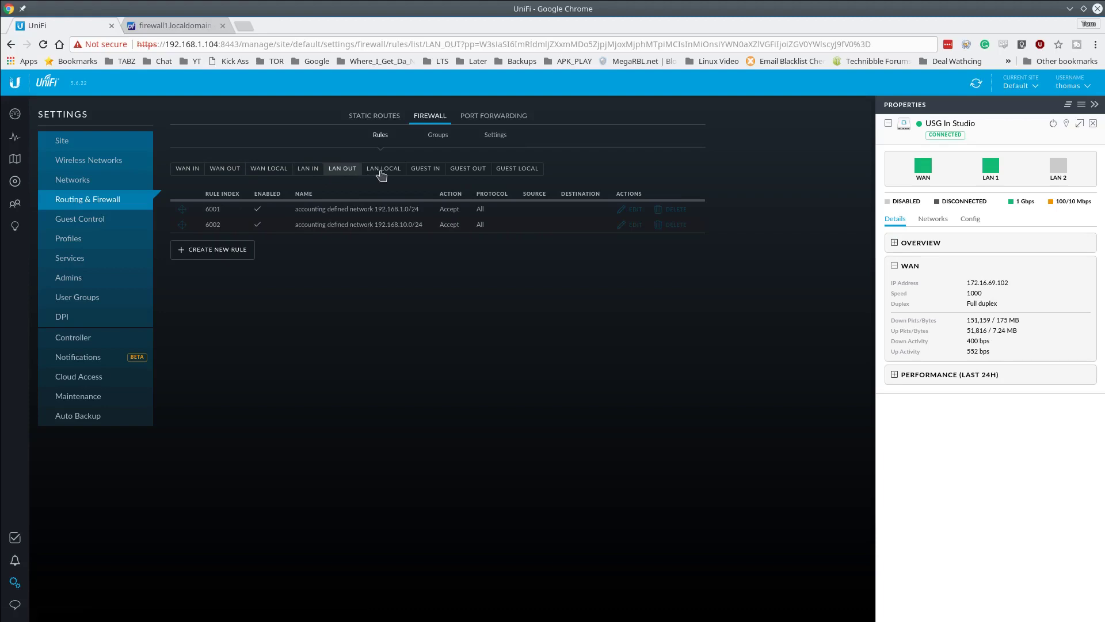
left_click(382, 173)
- View the GUEST IN, OUT and LOCAL rules, return to WAN IN and start a new rule
left_click(423, 173)
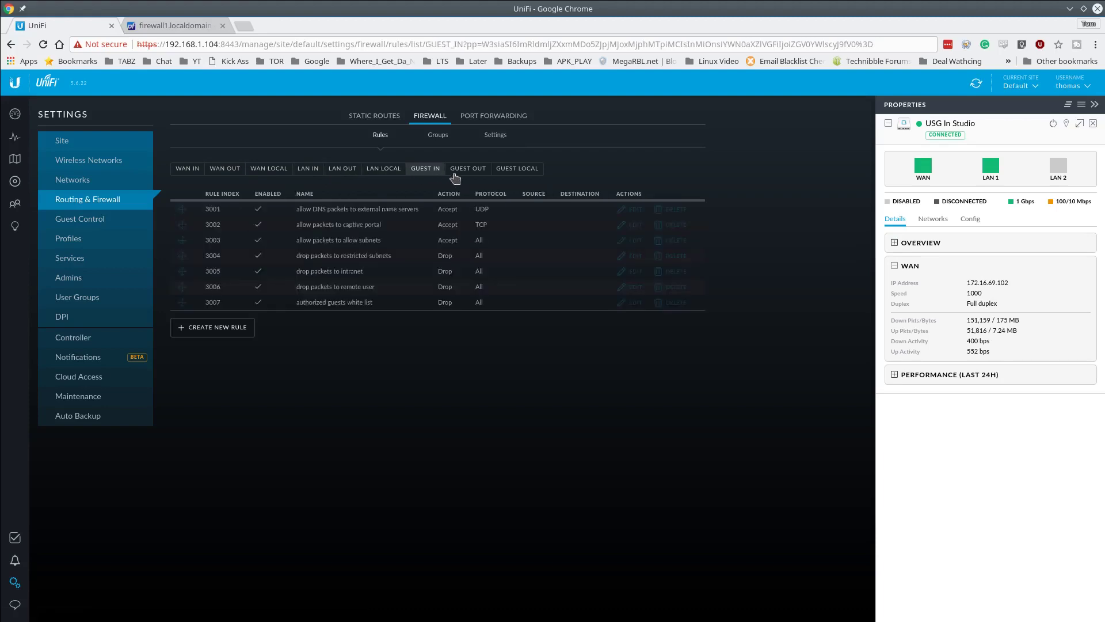
left_click(470, 173)
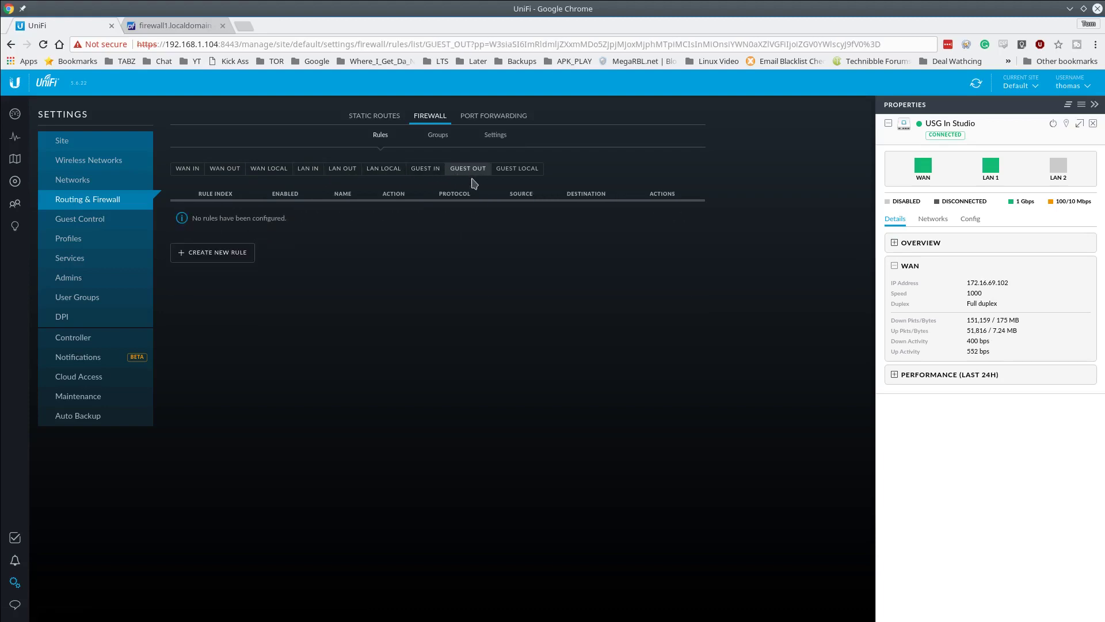
left_click(509, 173)
left_click(309, 171)
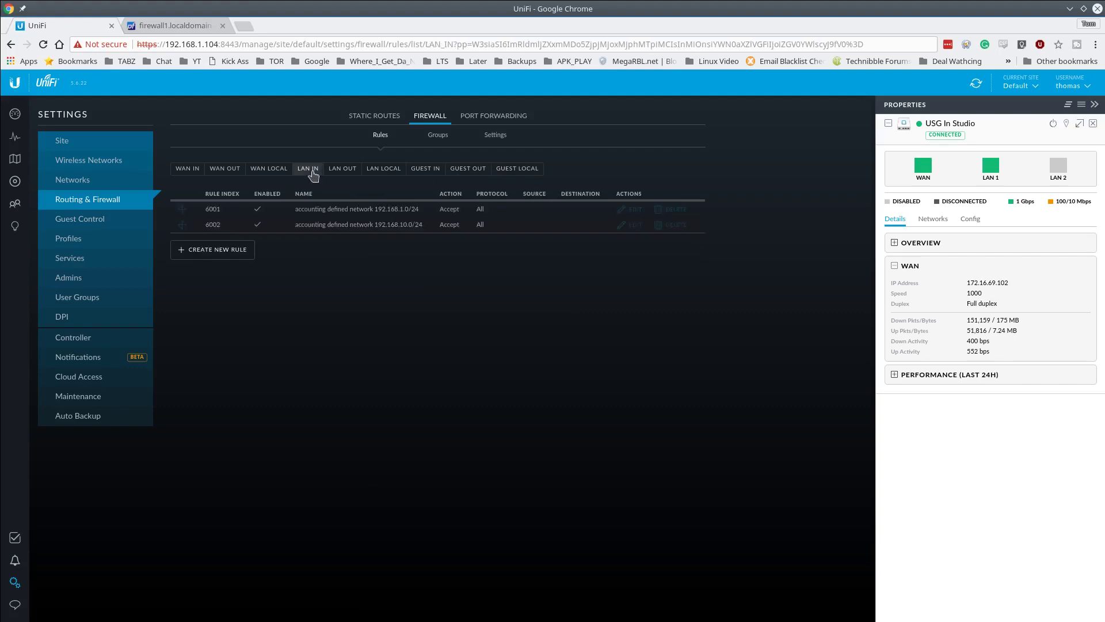
left_click(184, 170)
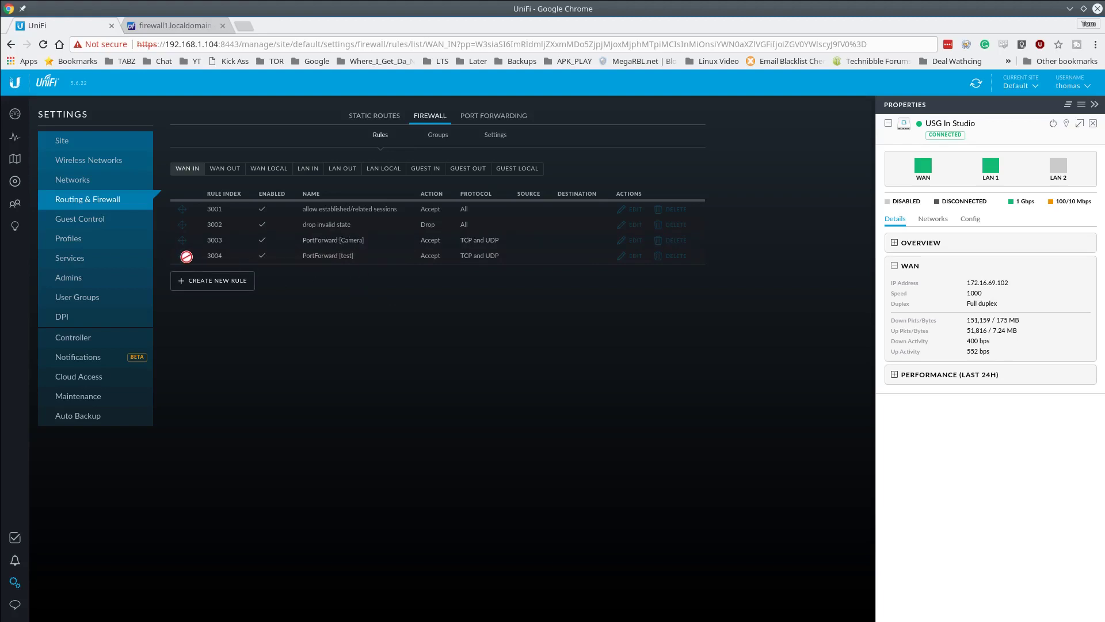
left_click(249, 279)
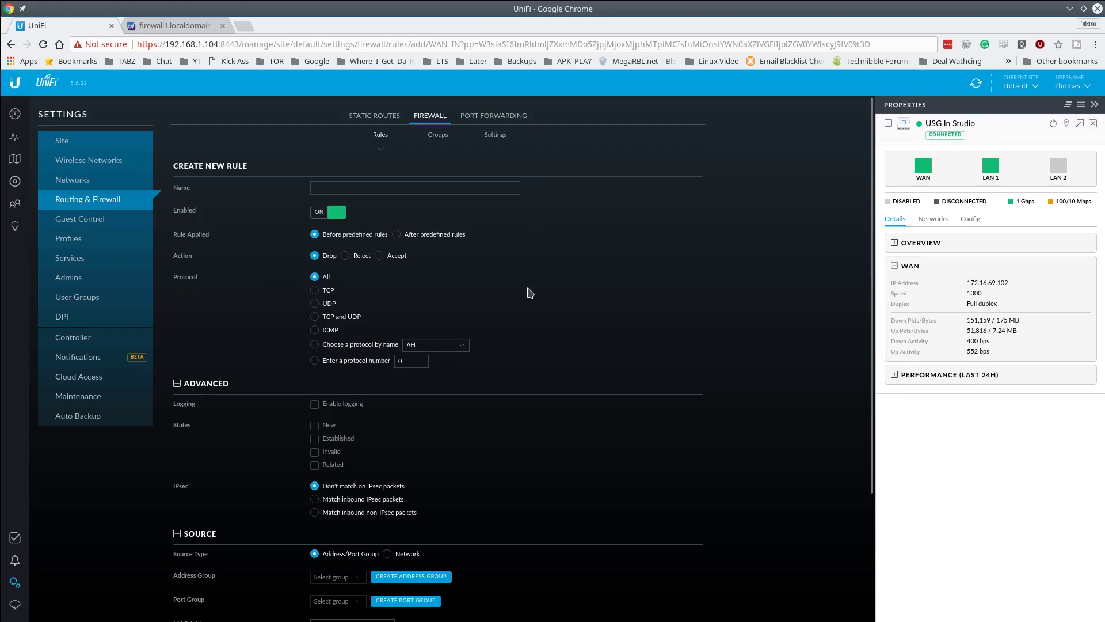
scroll(506, 420, "down", 2)
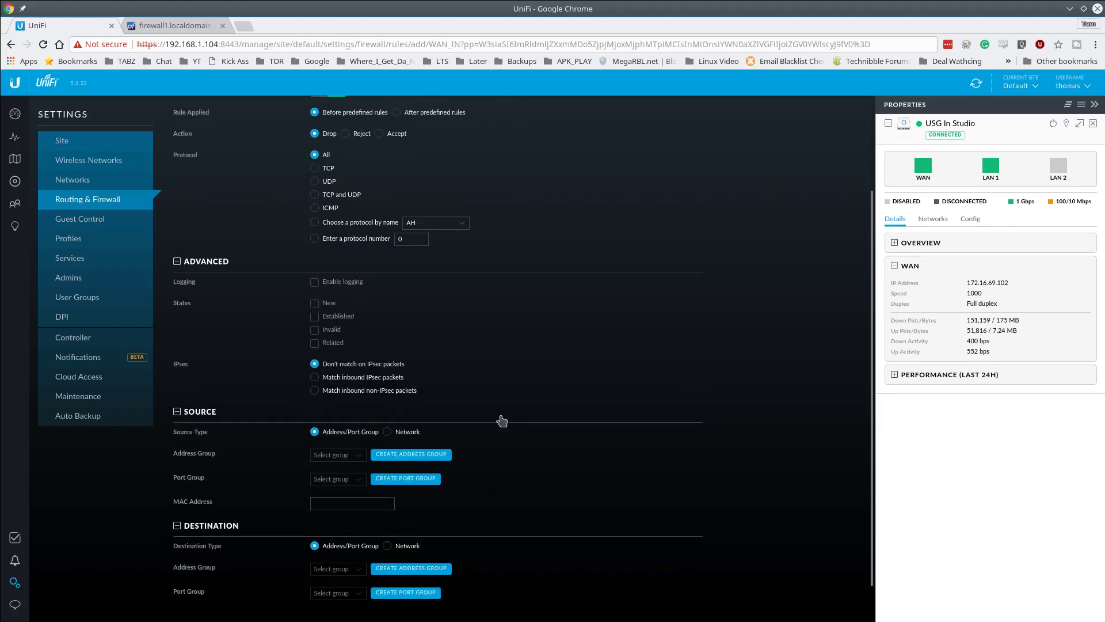
scroll(506, 495, "up", 1)
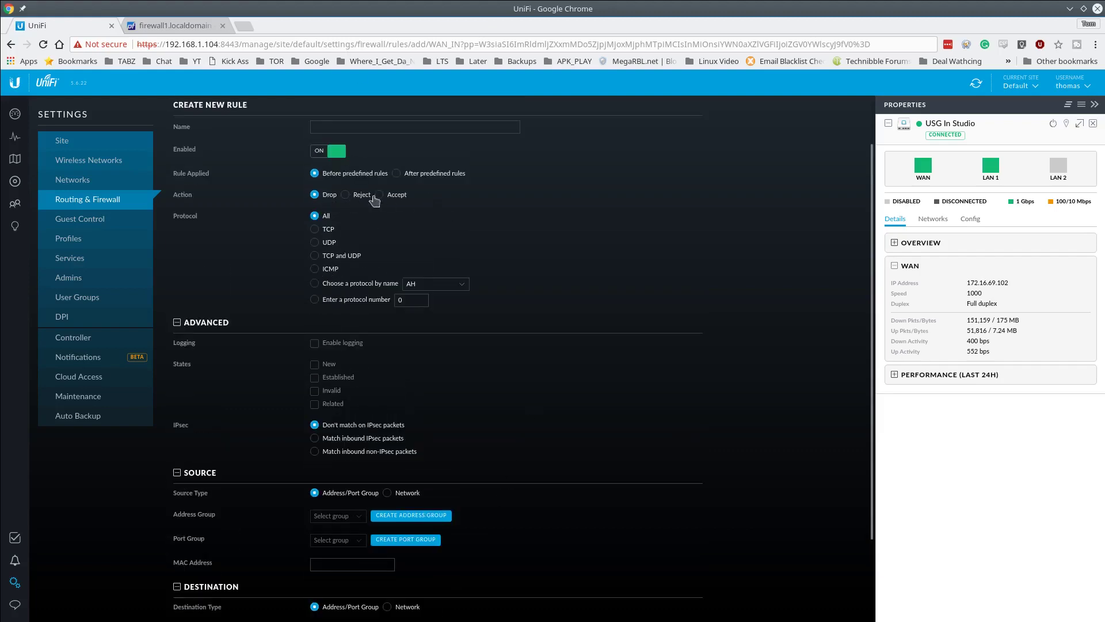
scroll(453, 280, "up", 1)
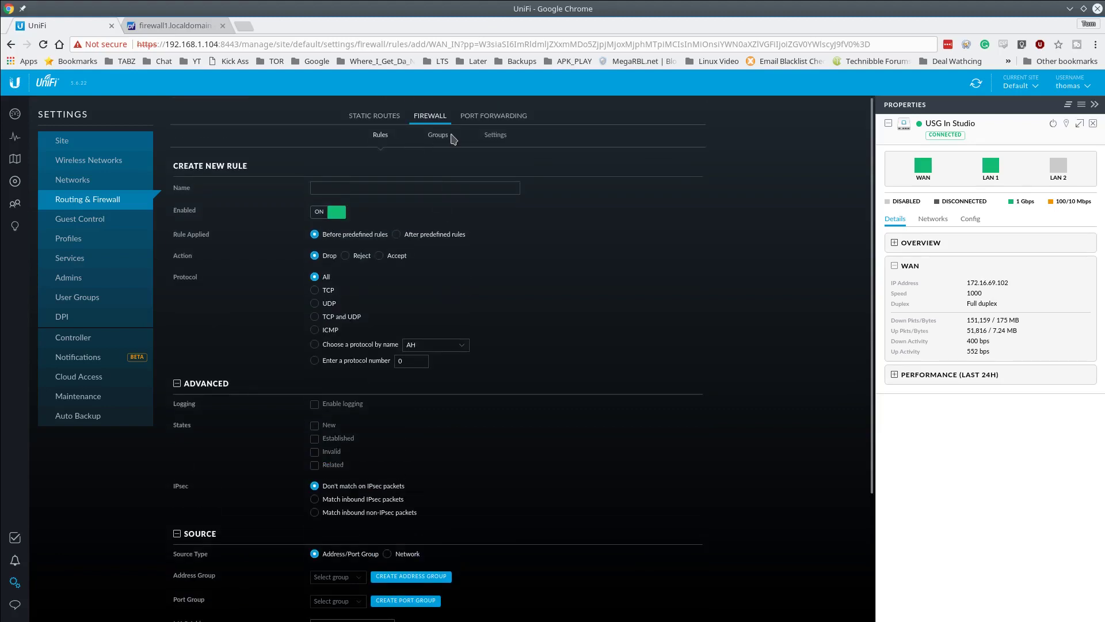
- Scroll through the Firewall Settings conntrack and timeout options, then return to the Rules list
left_click(495, 136)
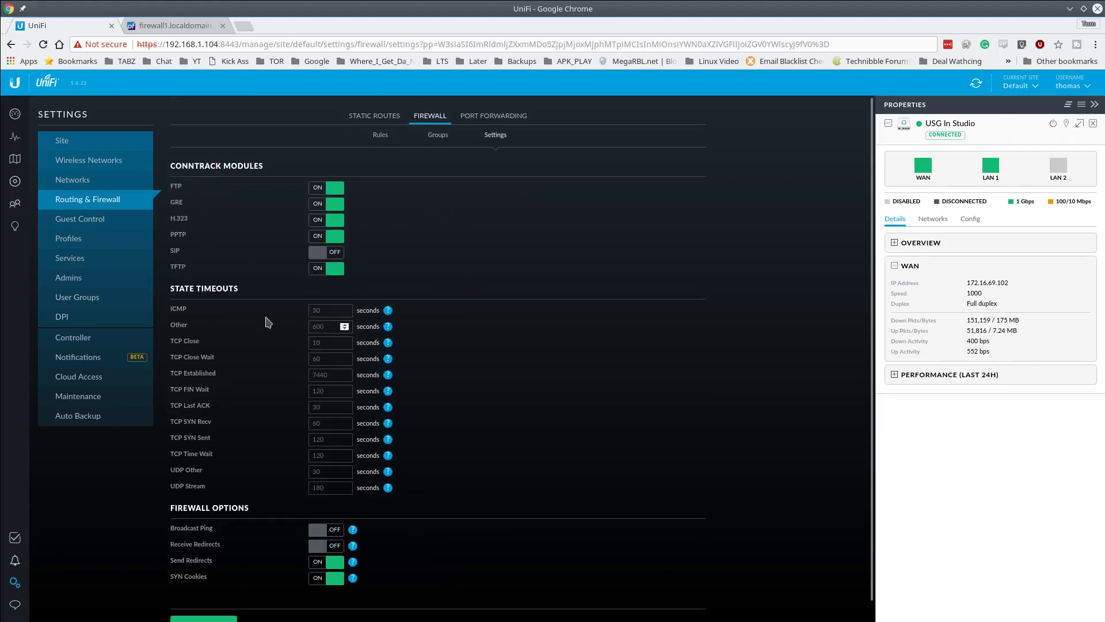
scroll(209, 291, "down", 1)
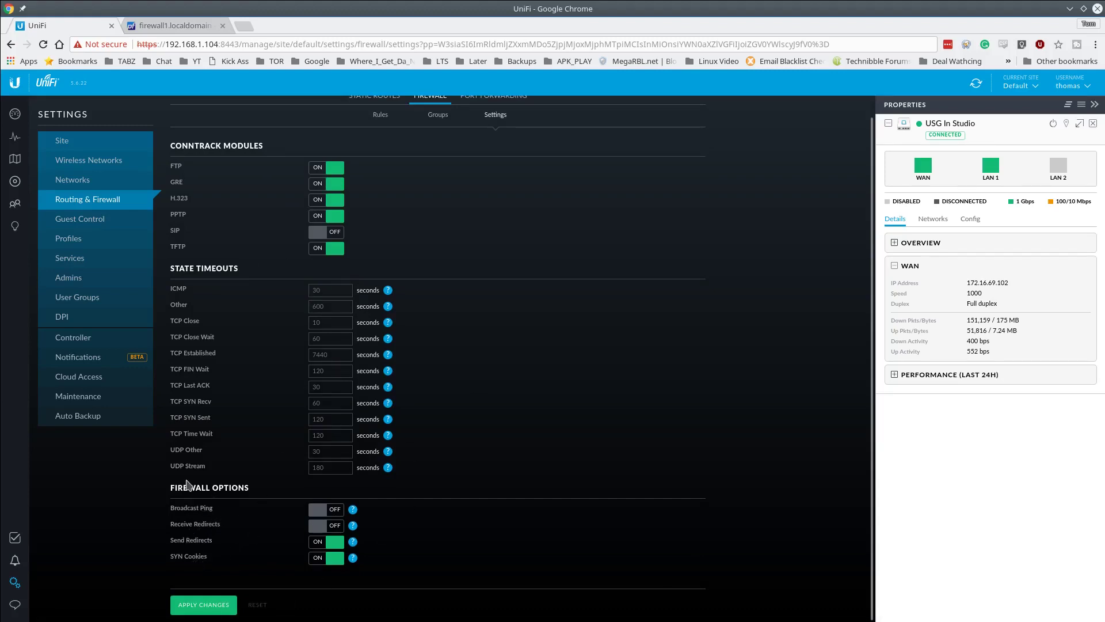
scroll(403, 172, "up", 1)
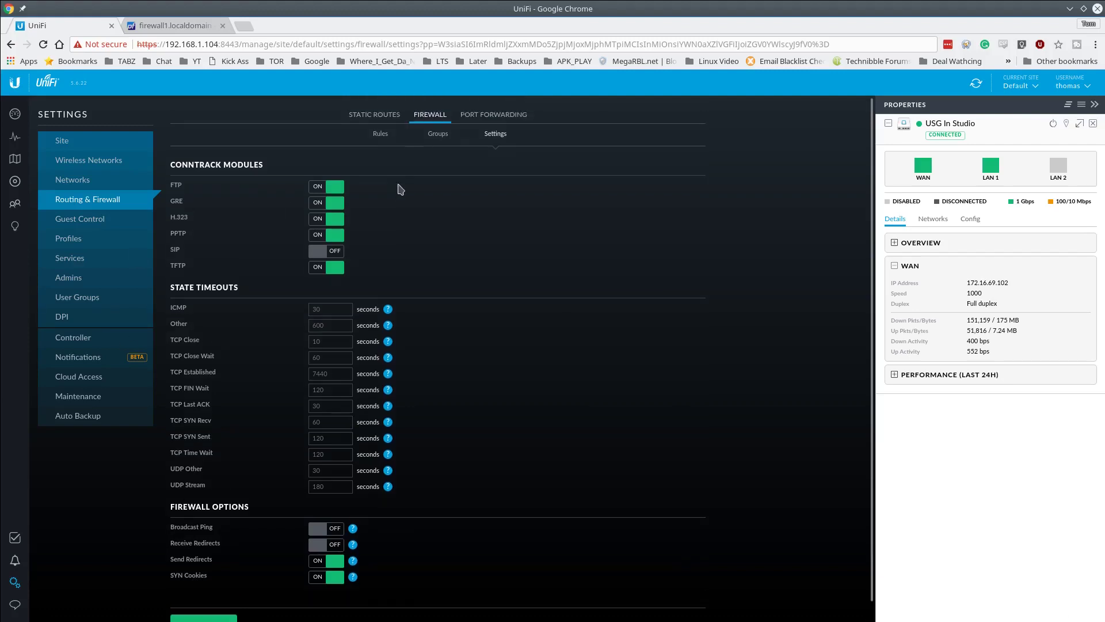
left_click(380, 136)
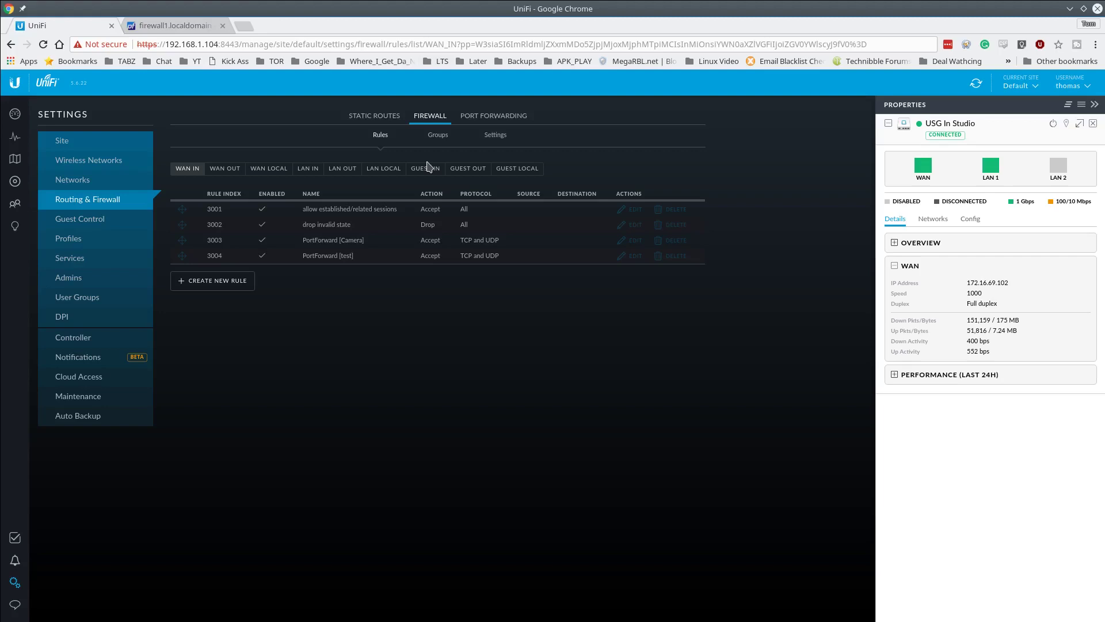
- Open Static Routes, start a new route form, then cancel it
left_click(80, 202)
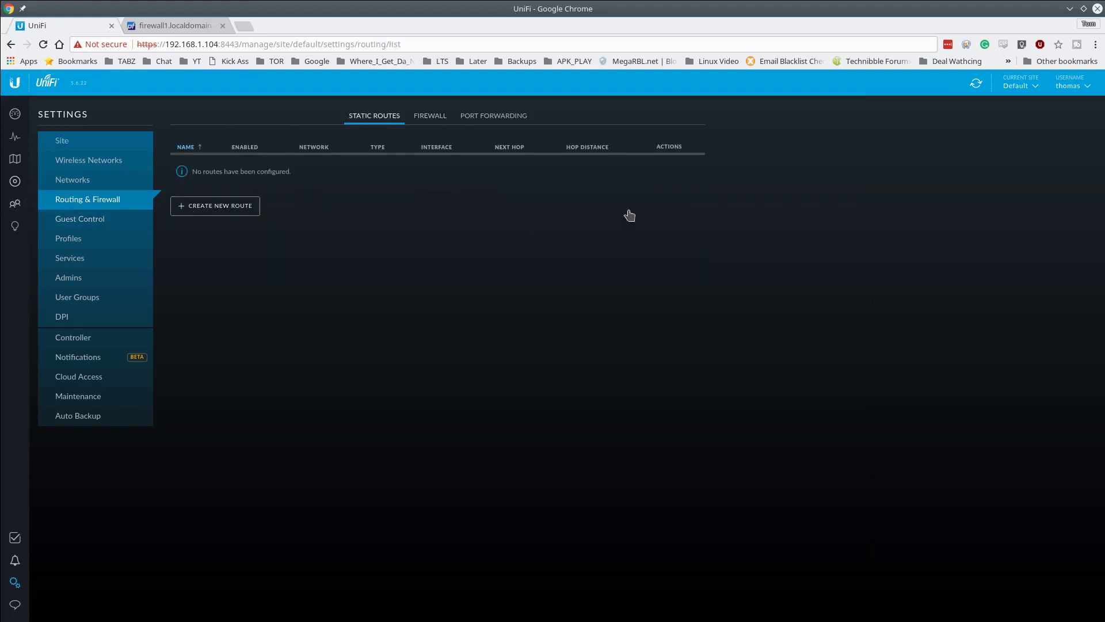
left_click(214, 205)
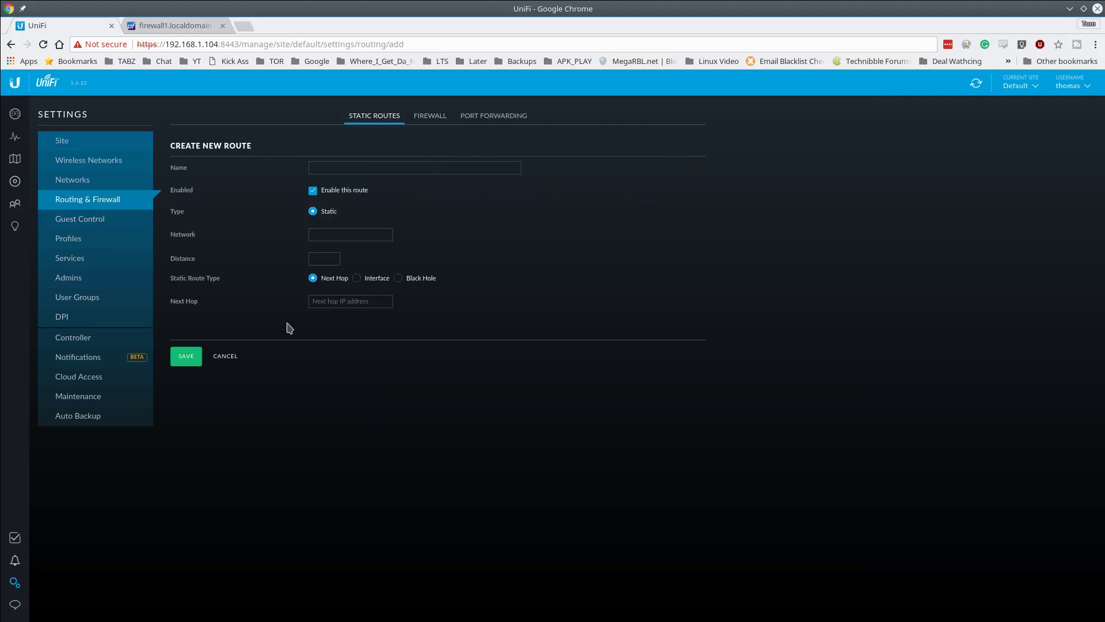
left_click(249, 356)
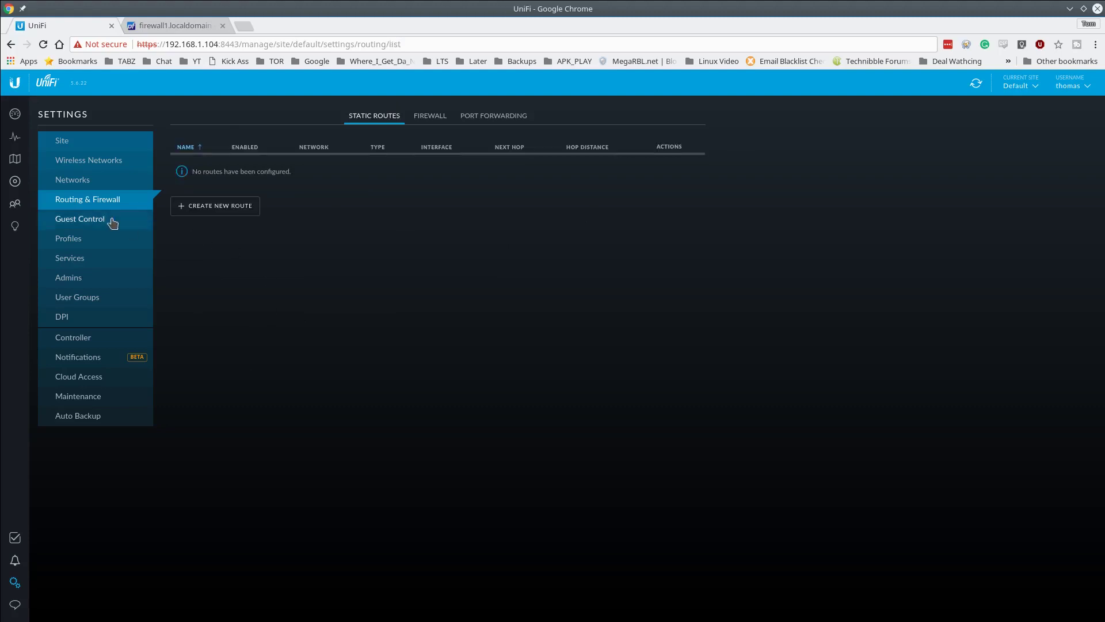
- Enable the guest portal in Guest Control and scroll through its authentication settings
left_click(92, 221)
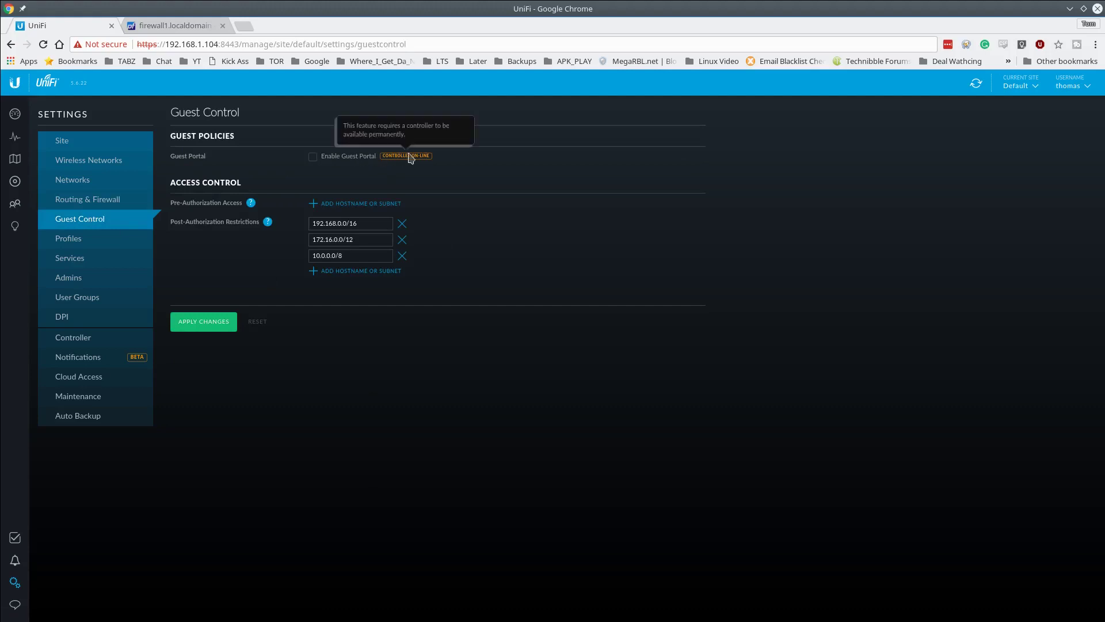
left_click(361, 156)
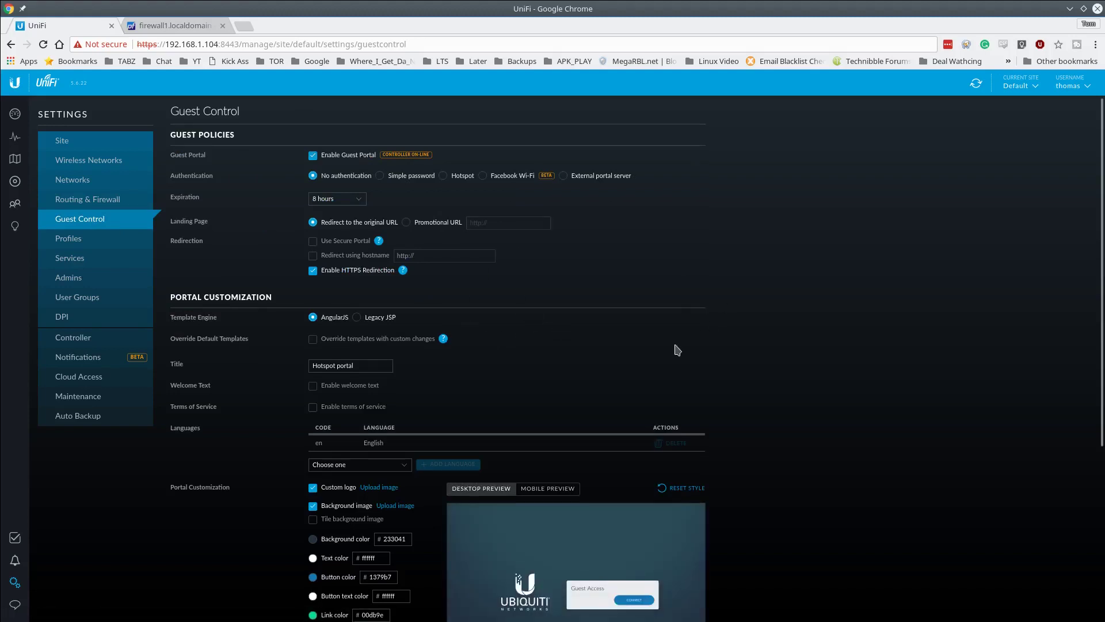
scroll(677, 348, "down", 2)
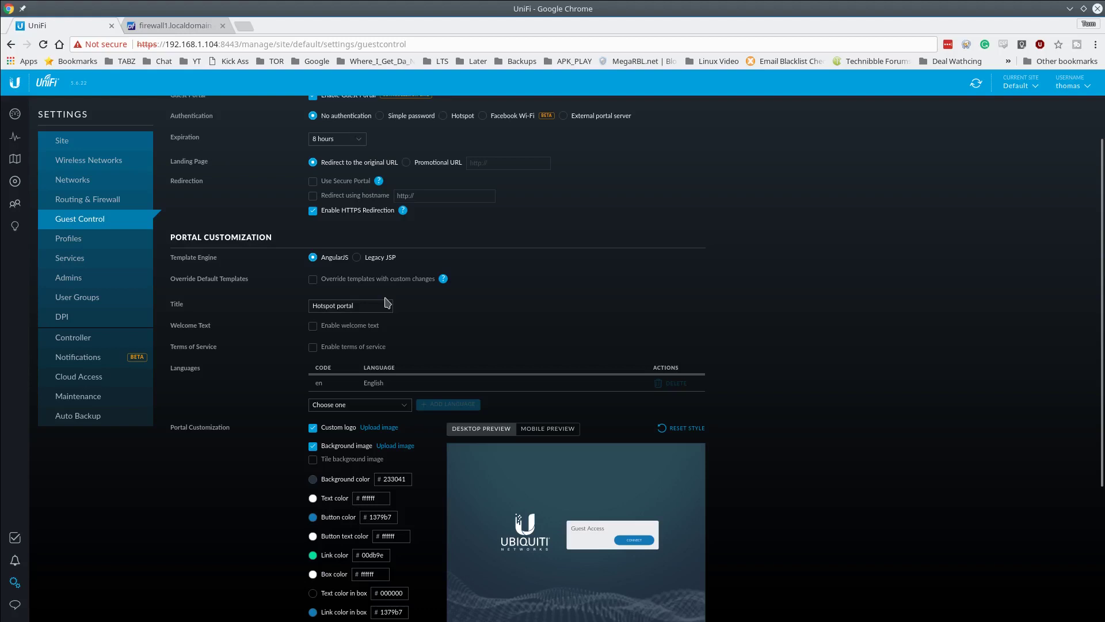
scroll(766, 398, "down", 2)
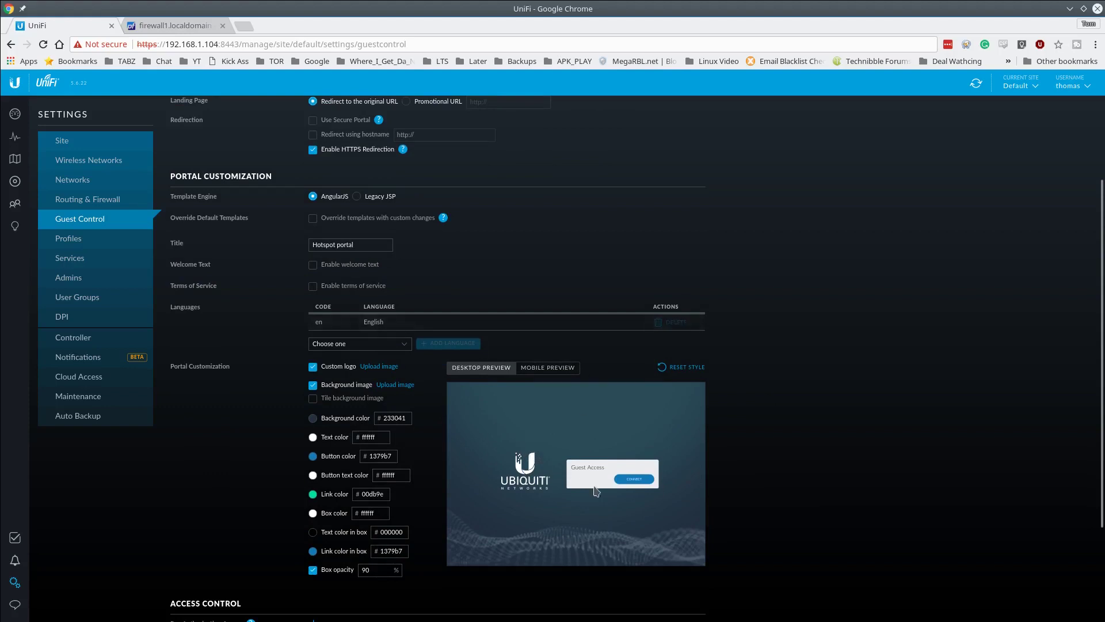
- Preview the guest portal in mobile and desktop layouts and review the page
left_click(550, 370)
left_click(478, 370)
scroll(645, 411, "down", 4)
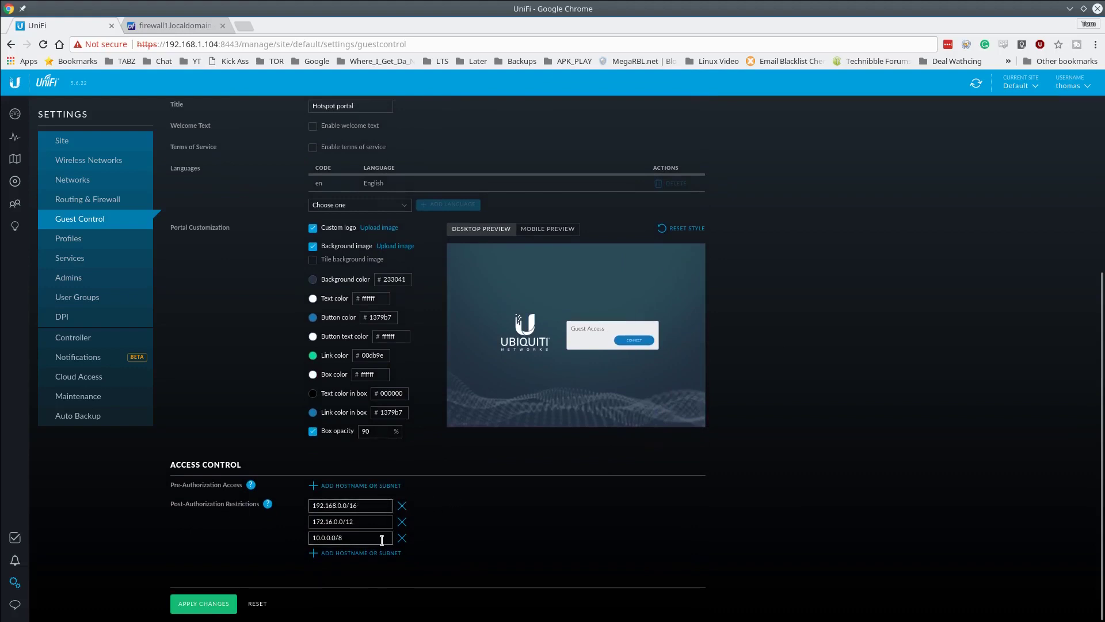
scroll(381, 540, "up", 3)
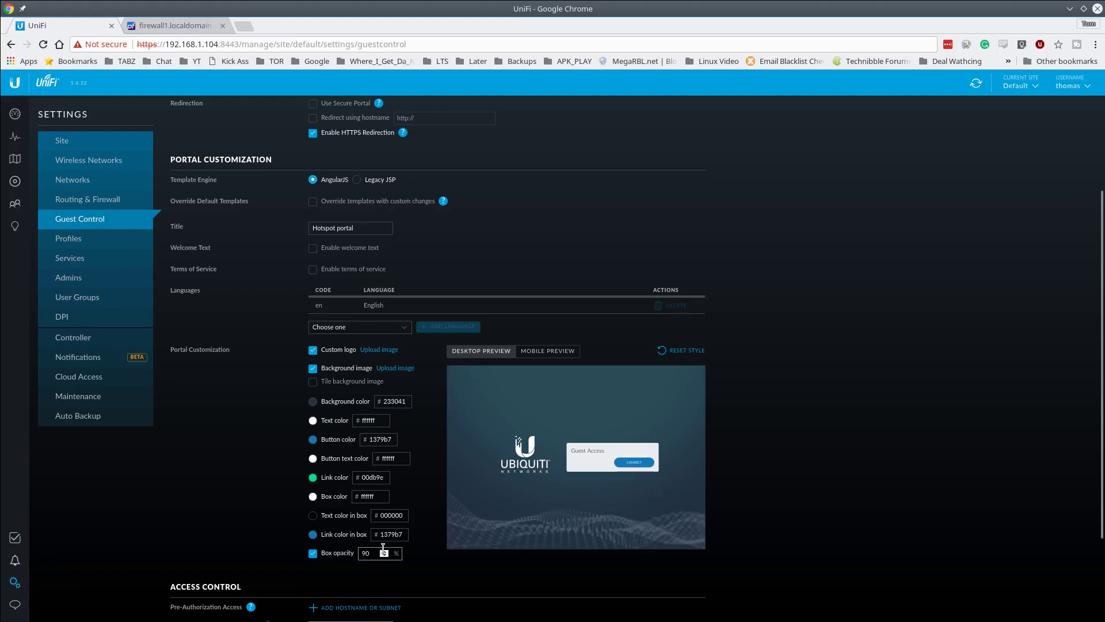
scroll(384, 549, "up", 3)
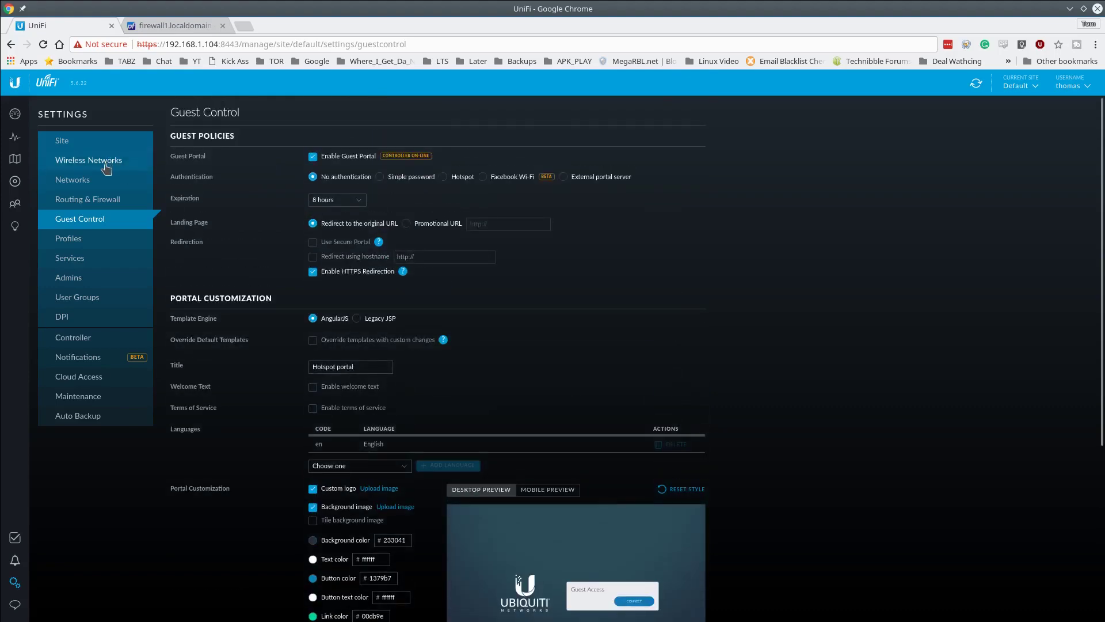
- Start a new wireless network named TheGuest with guest policies applied
left_click(106, 164)
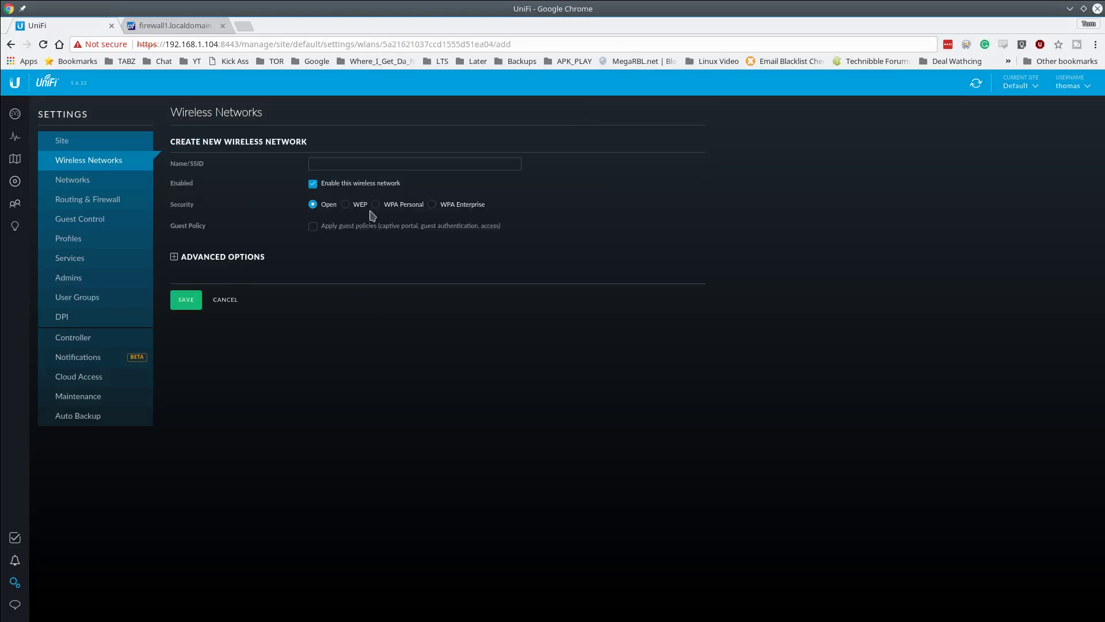
left_click(229, 258)
left_click(355, 164)
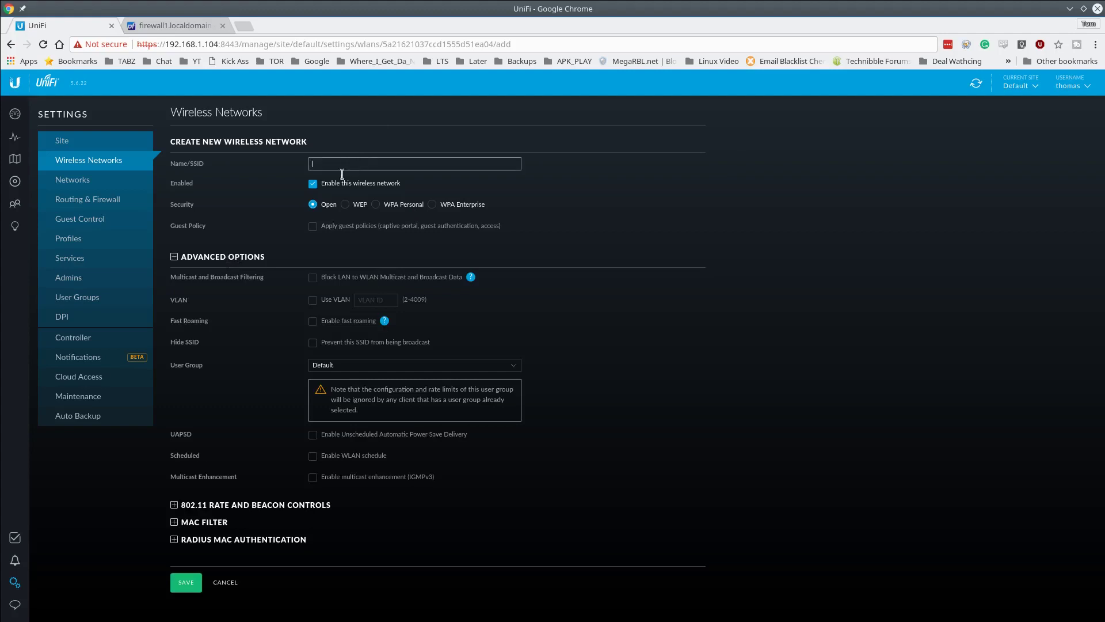
type("TheGuest")
key("Tab")
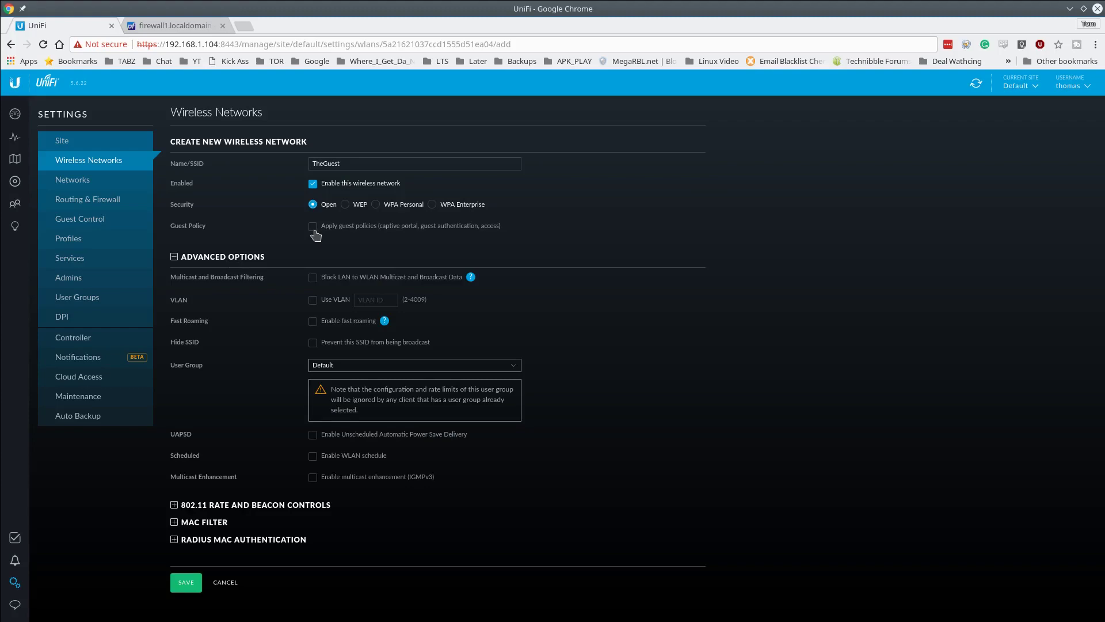
left_click(313, 226)
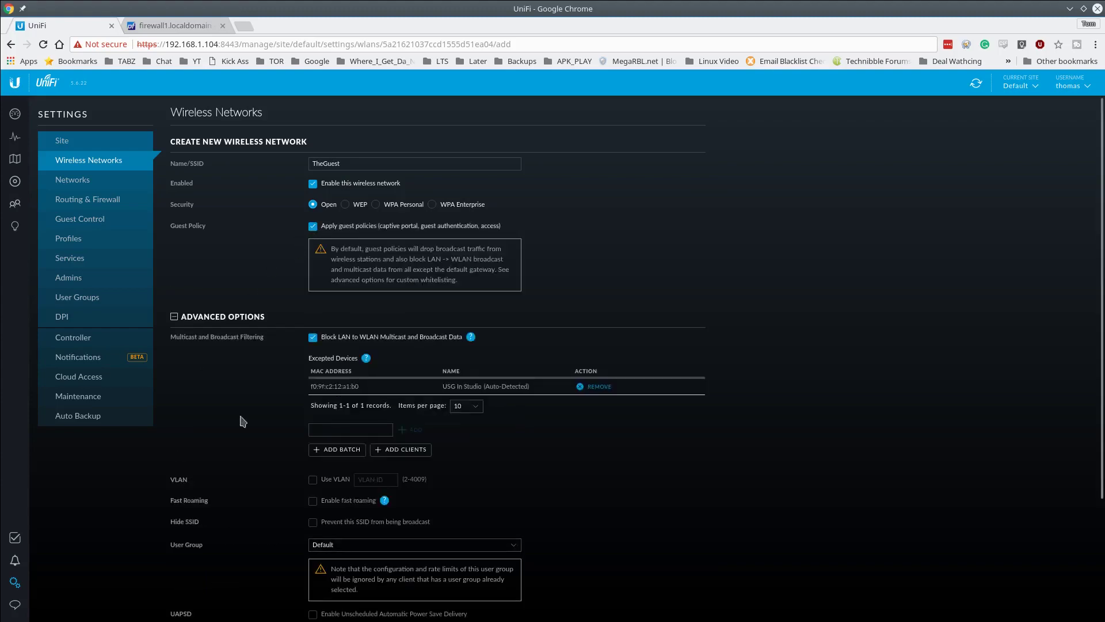
- Check the advanced options and save the open TheGuest network
scroll(259, 412, "down", 3)
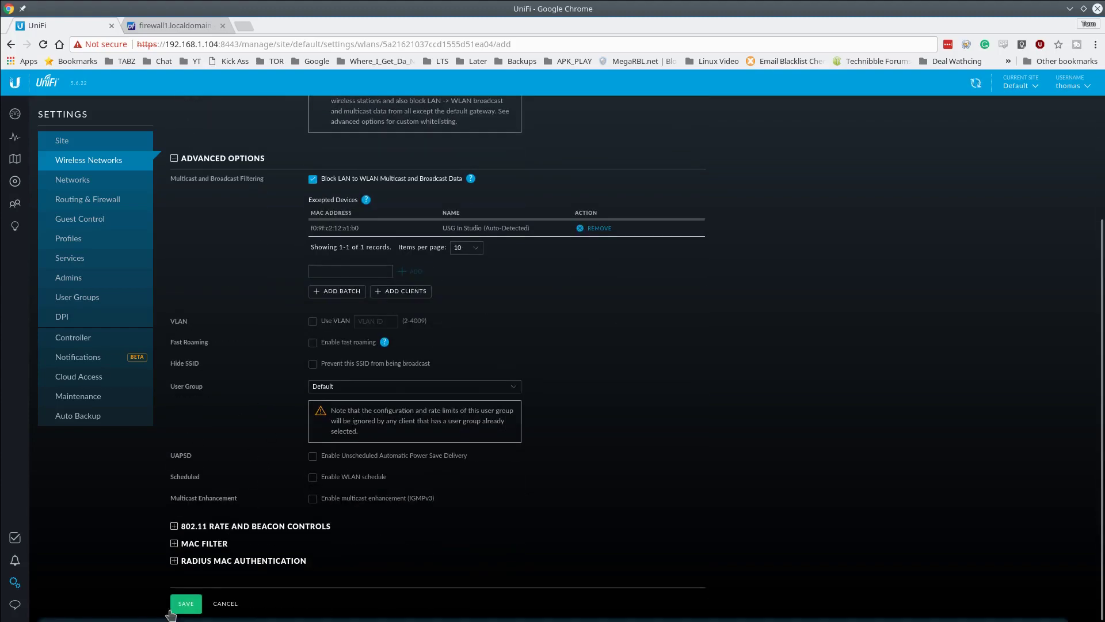
left_click(175, 159)
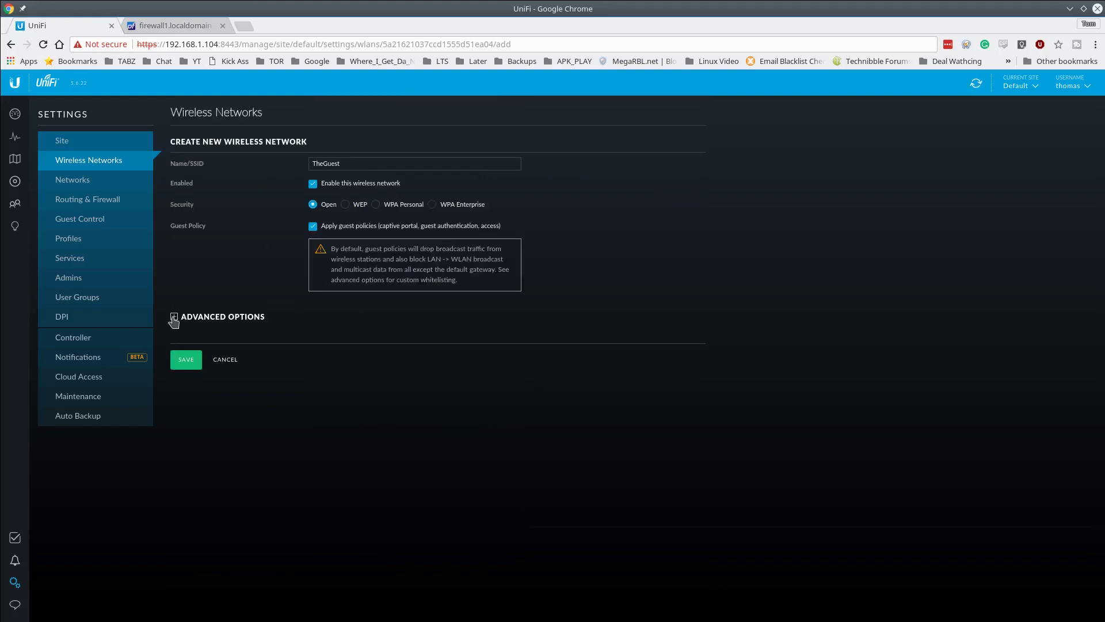
left_click(174, 317)
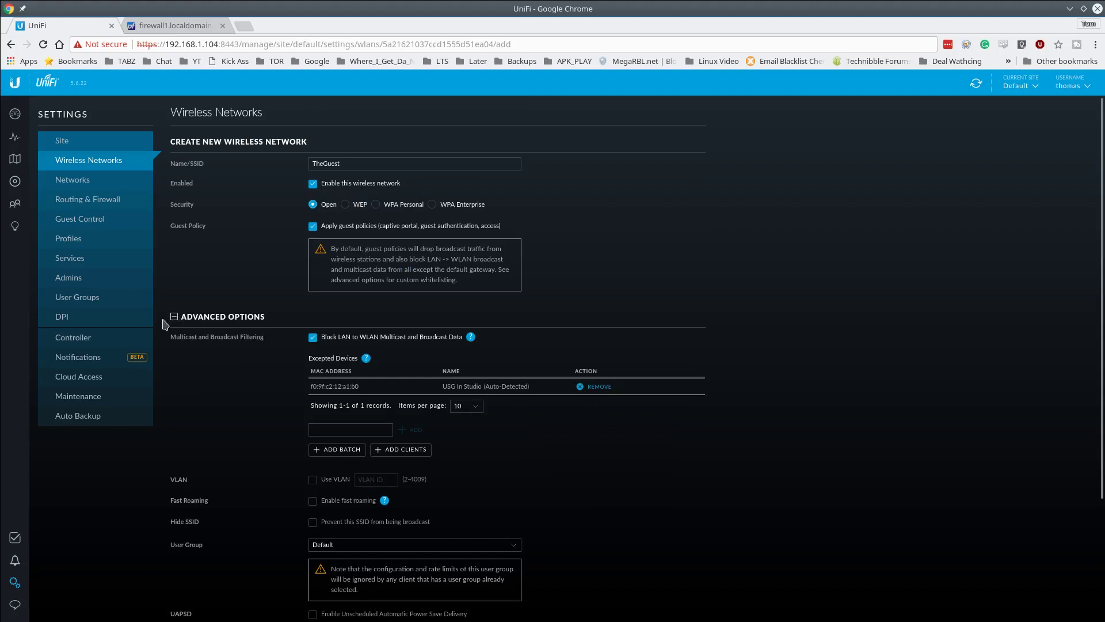
left_click(176, 318)
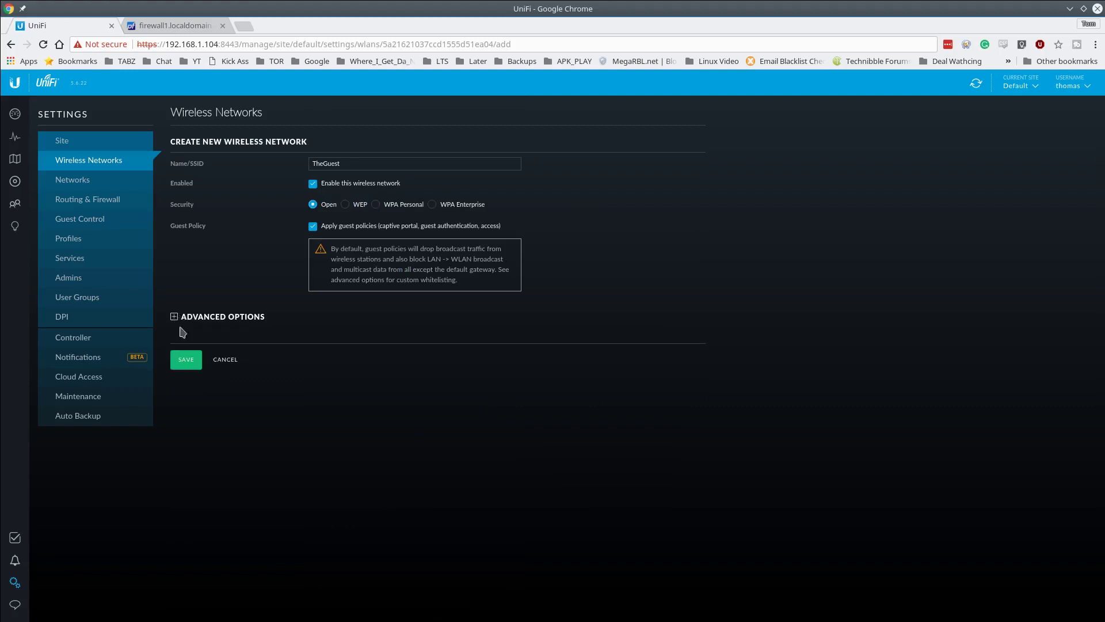
left_click(191, 361)
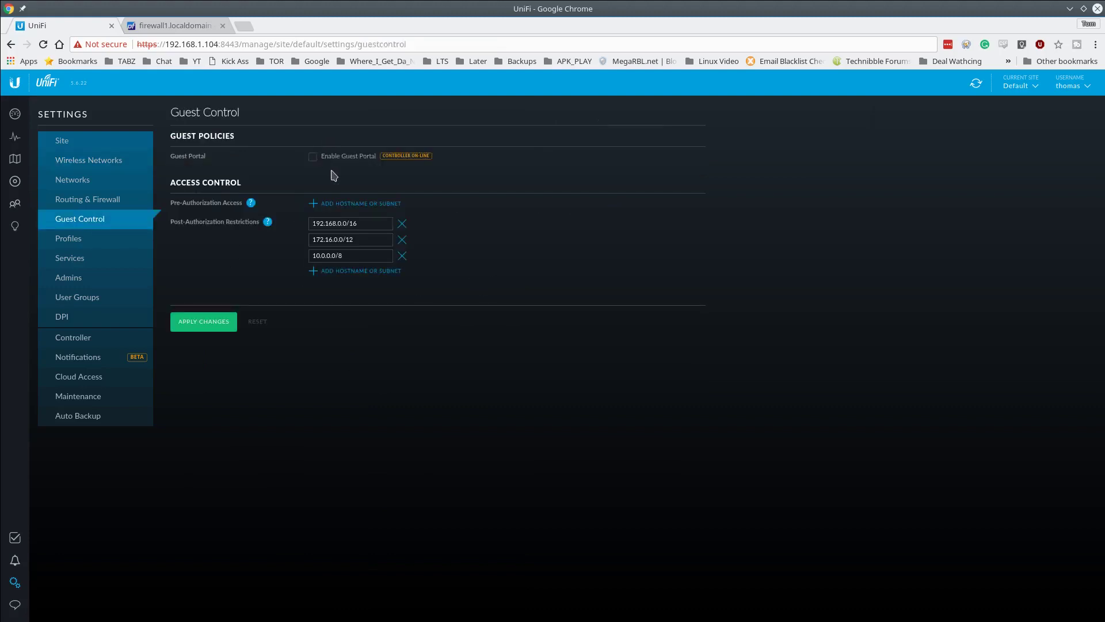
- Turn on the guest portal and apply the Guest Control changes
left_click(344, 156)
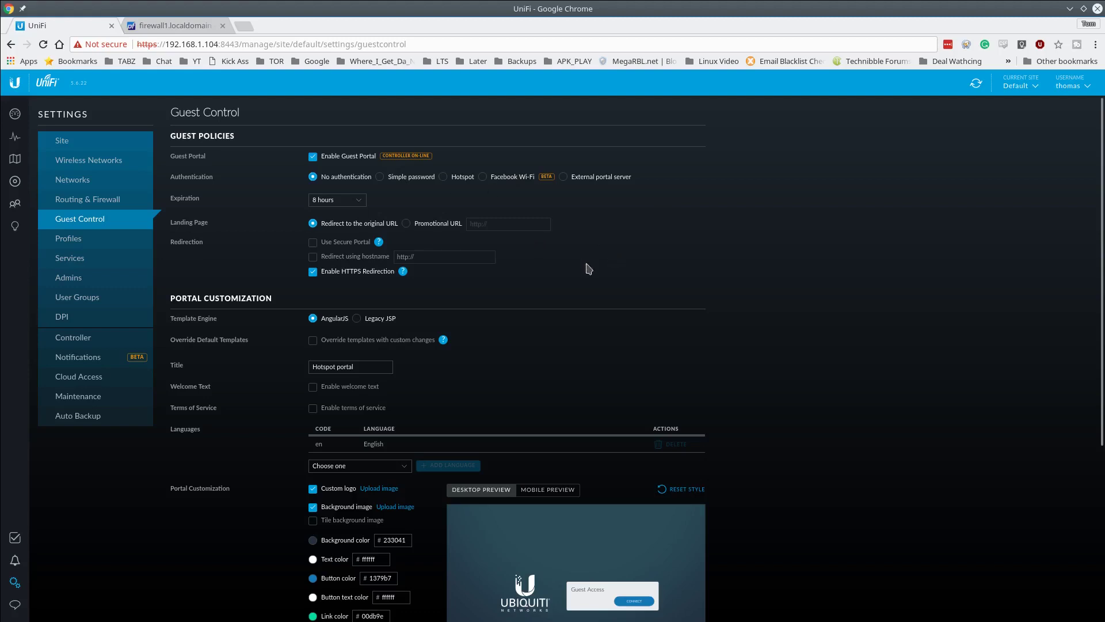
scroll(521, 285, "down", 1)
scroll(506, 299, "down", 5)
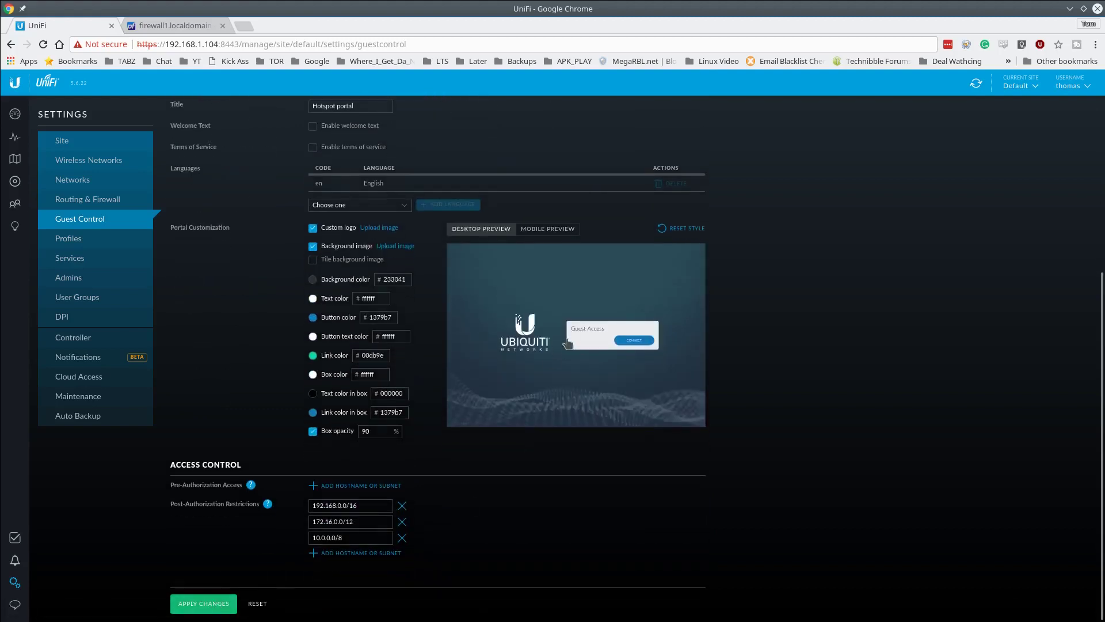
left_click(217, 604)
- Review the Guest Control settings and apply them again
scroll(230, 237, "up", 5)
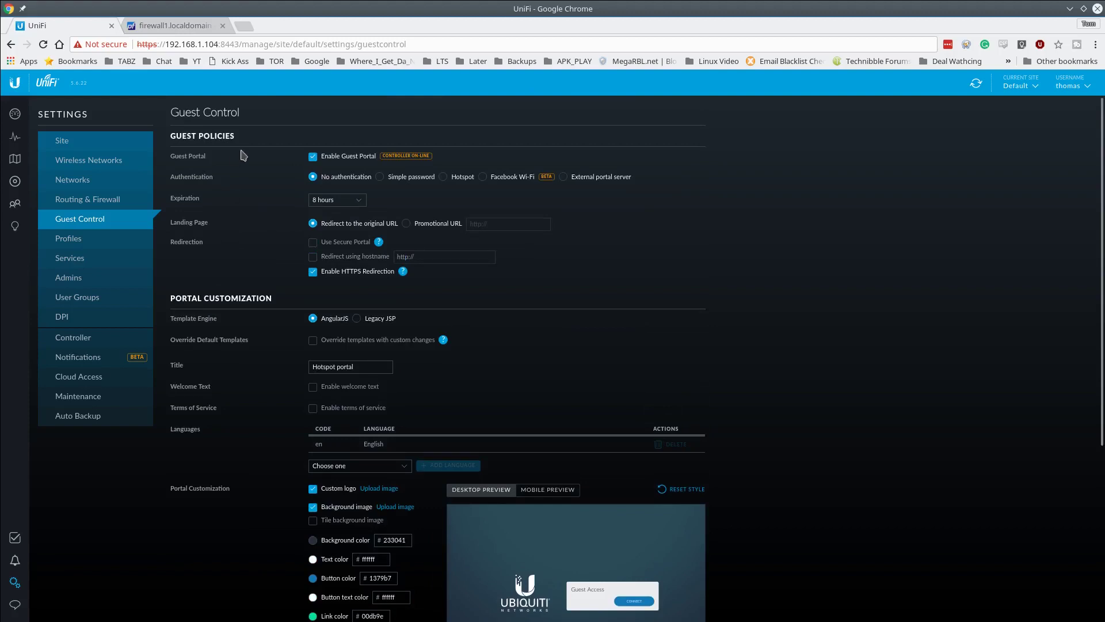
scroll(227, 330, "down", 2)
scroll(268, 555, "down", 2)
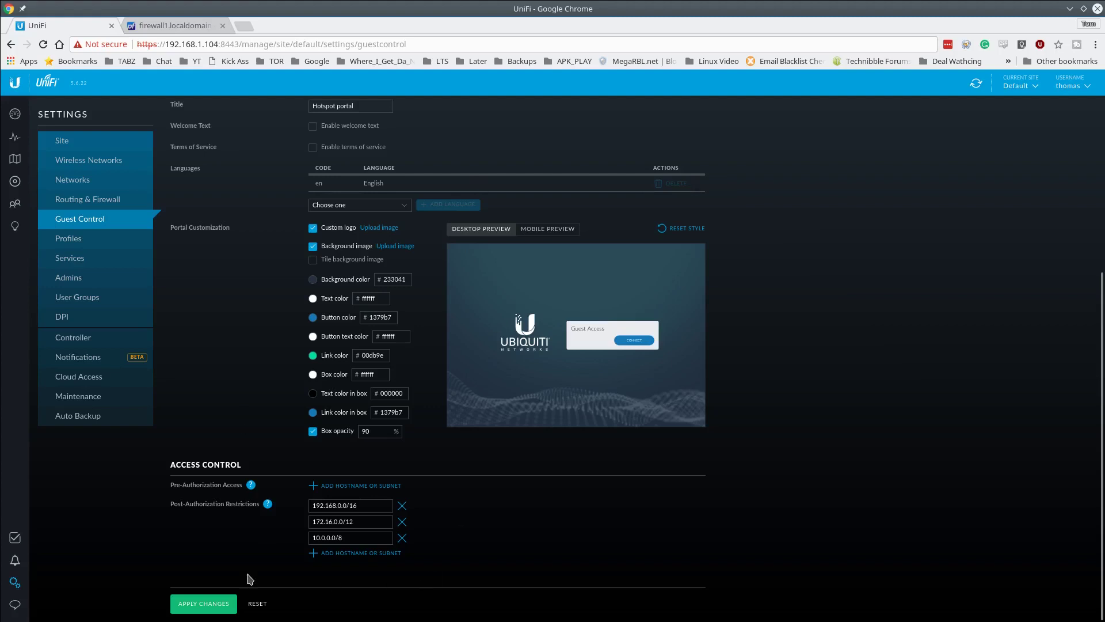
left_click(203, 603)
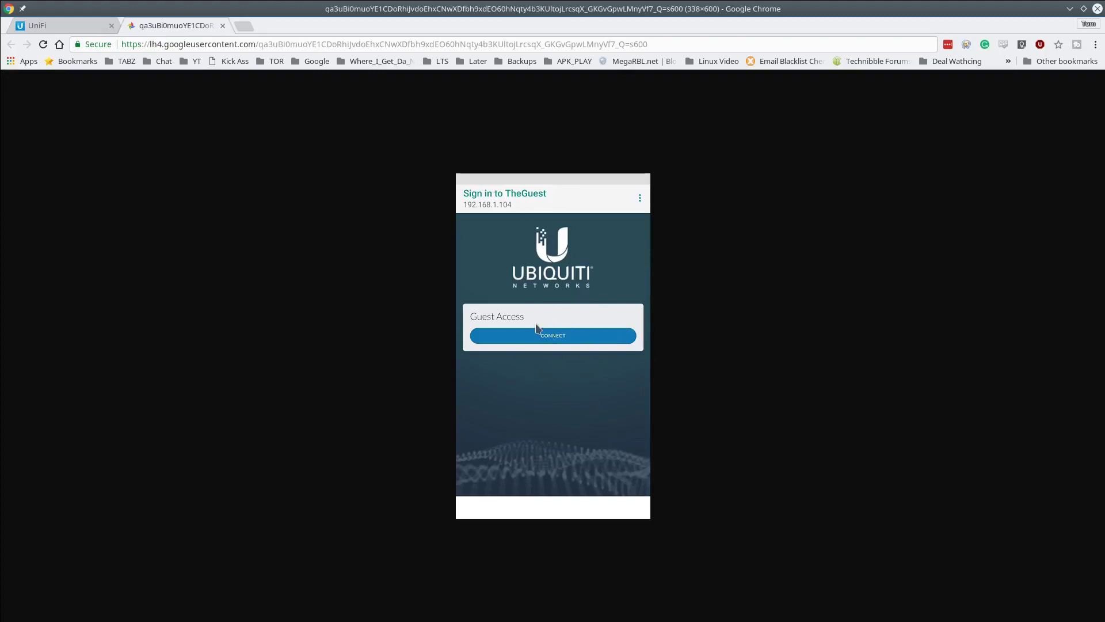
- Zoom in on the TheGuest portal screenshot, then close its tab
scroll(523, 292, "up", 4)
scroll(517, 301, "down", 1)
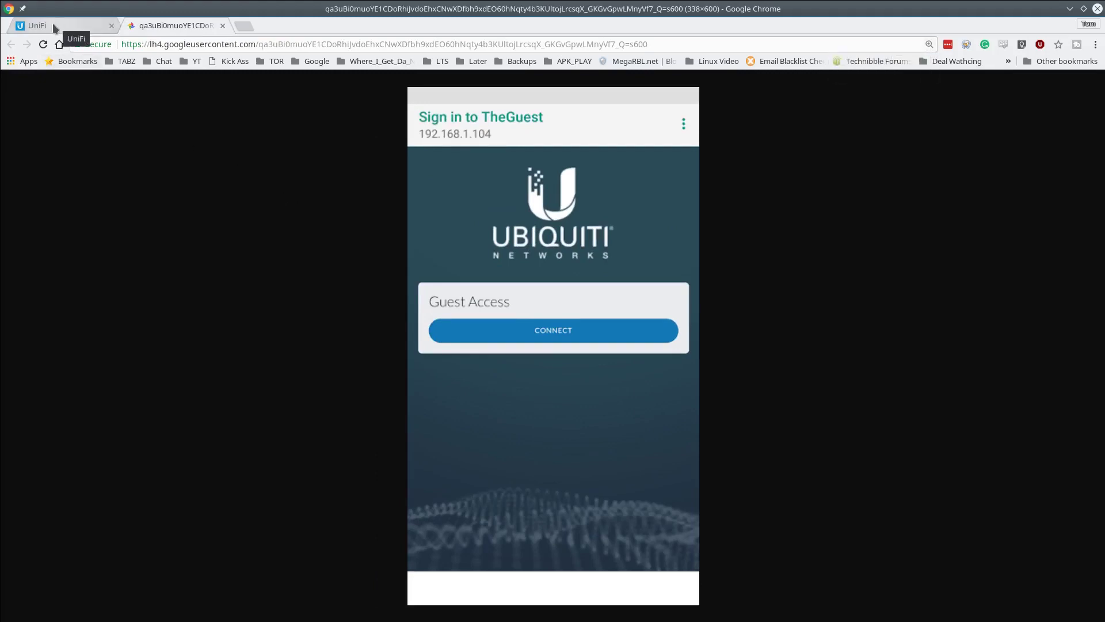
key("ctrl+w")
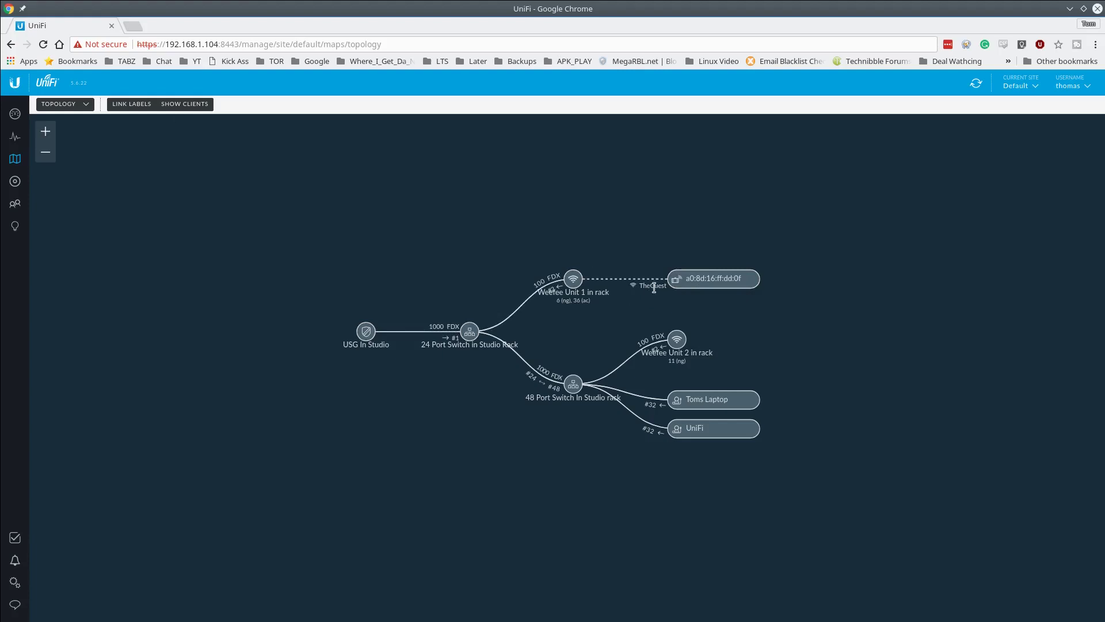
- Open the properties of the guest client on the topology map
left_click(711, 279)
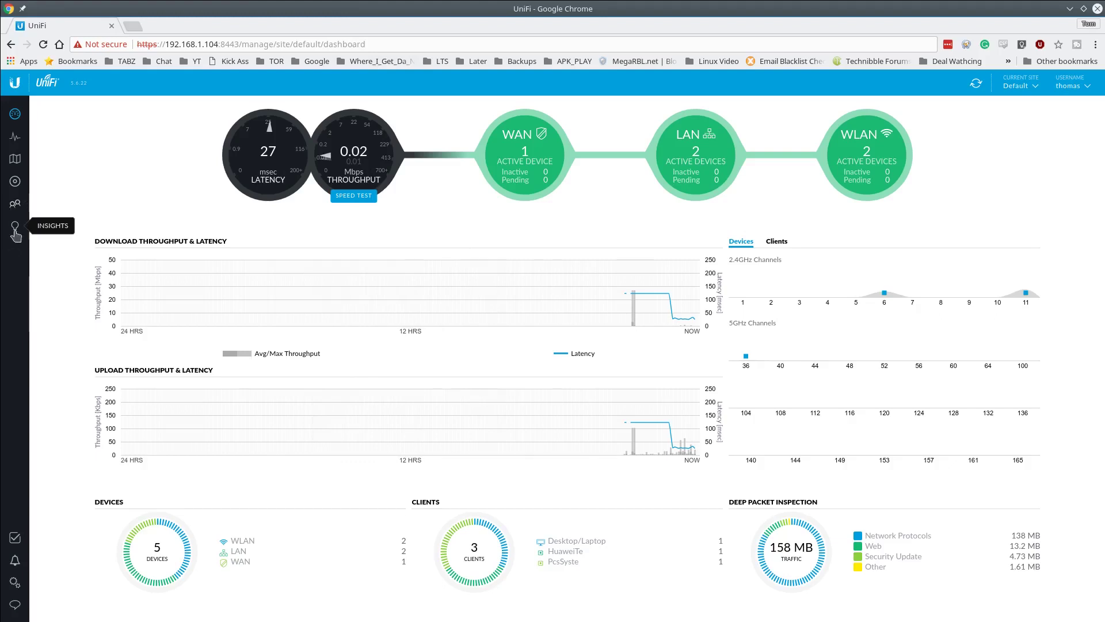
- Show the Past Guest Authorizations report in Insights
left_click(14, 227)
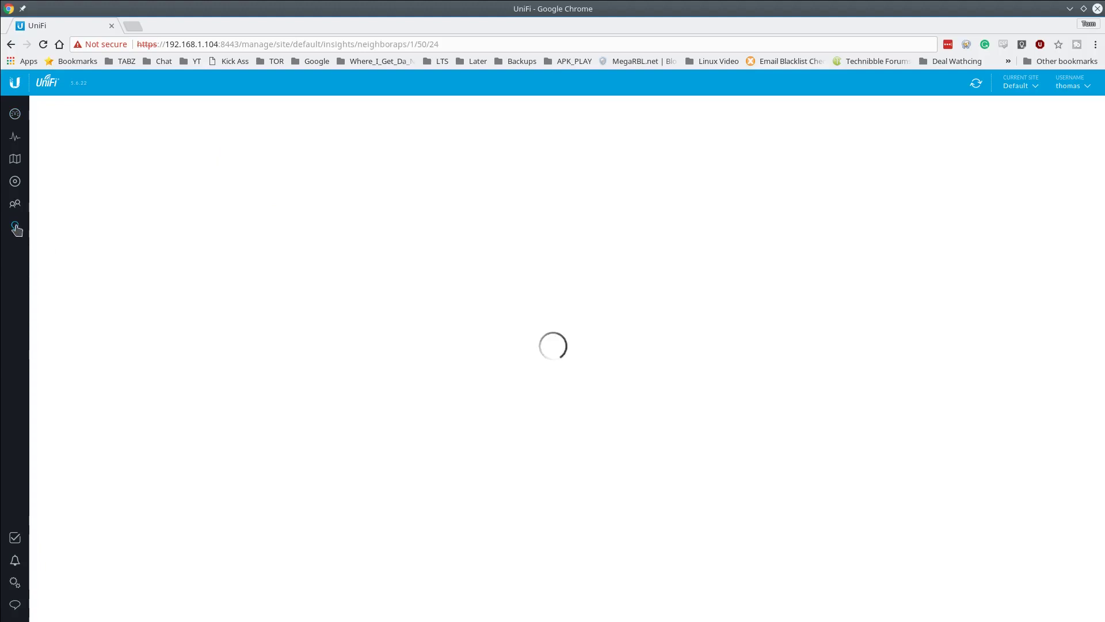
left_click(149, 105)
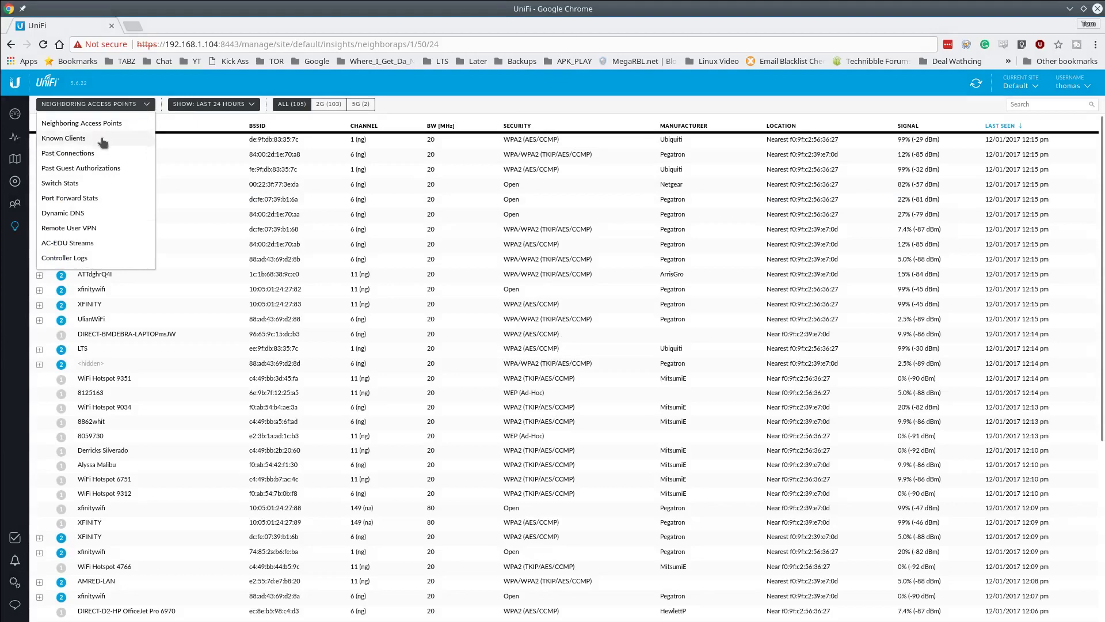
left_click(92, 167)
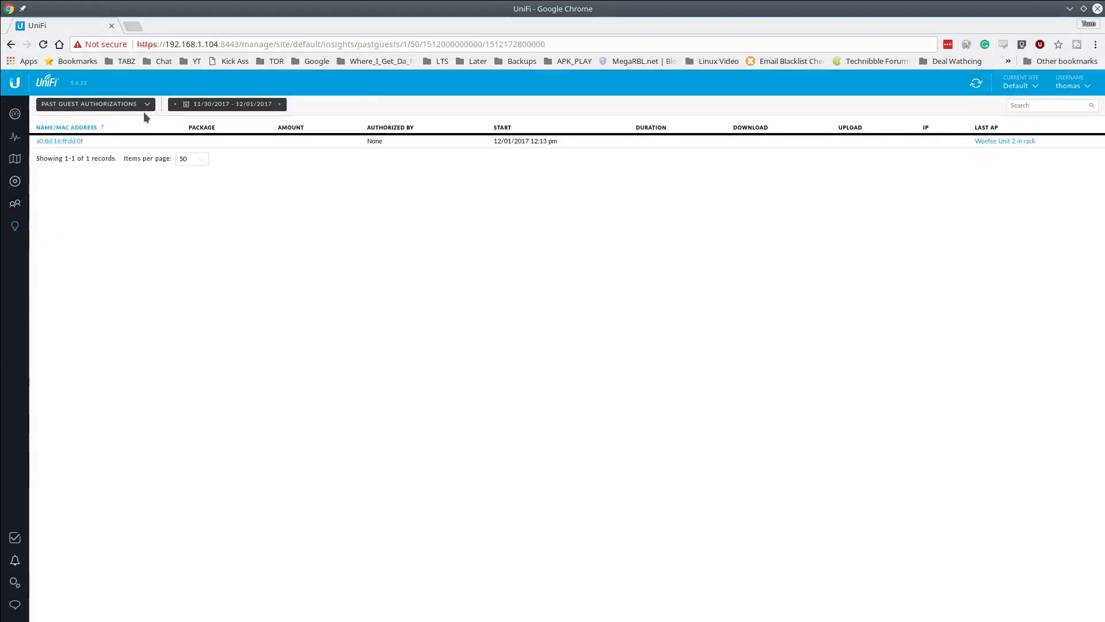
- Check the report's date range and the authorized guest device's details
left_click(251, 108)
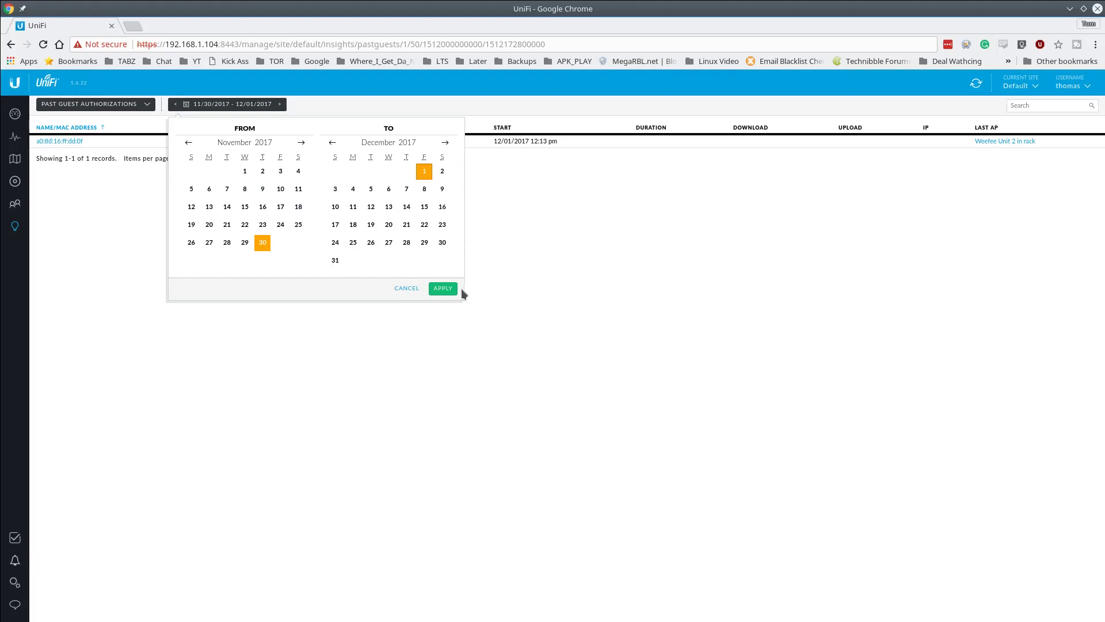
left_click(396, 291)
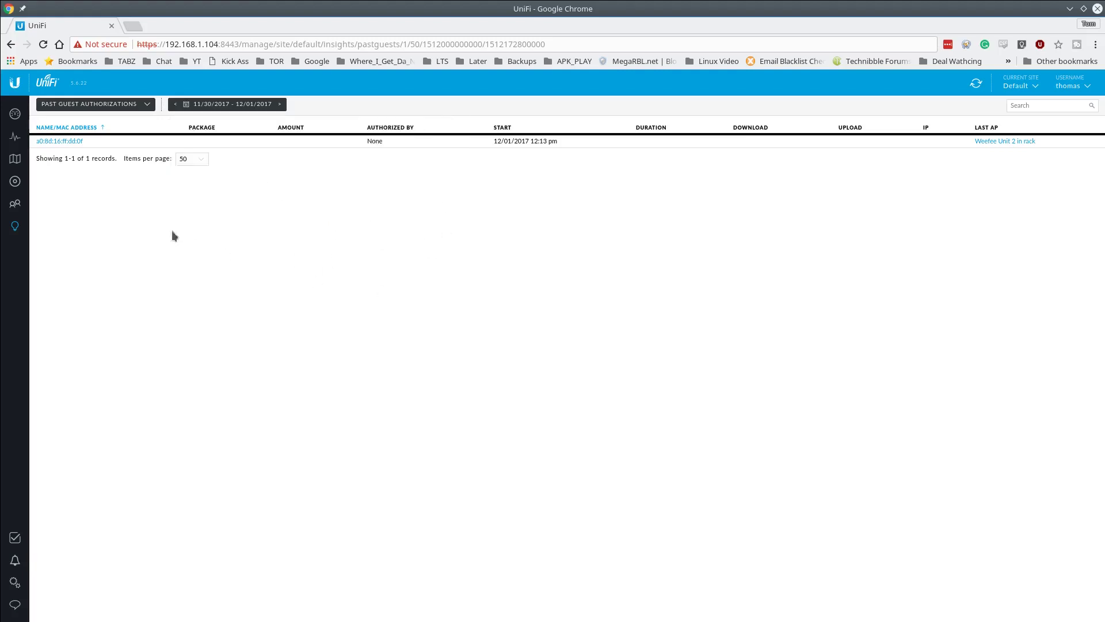
left_click(64, 144)
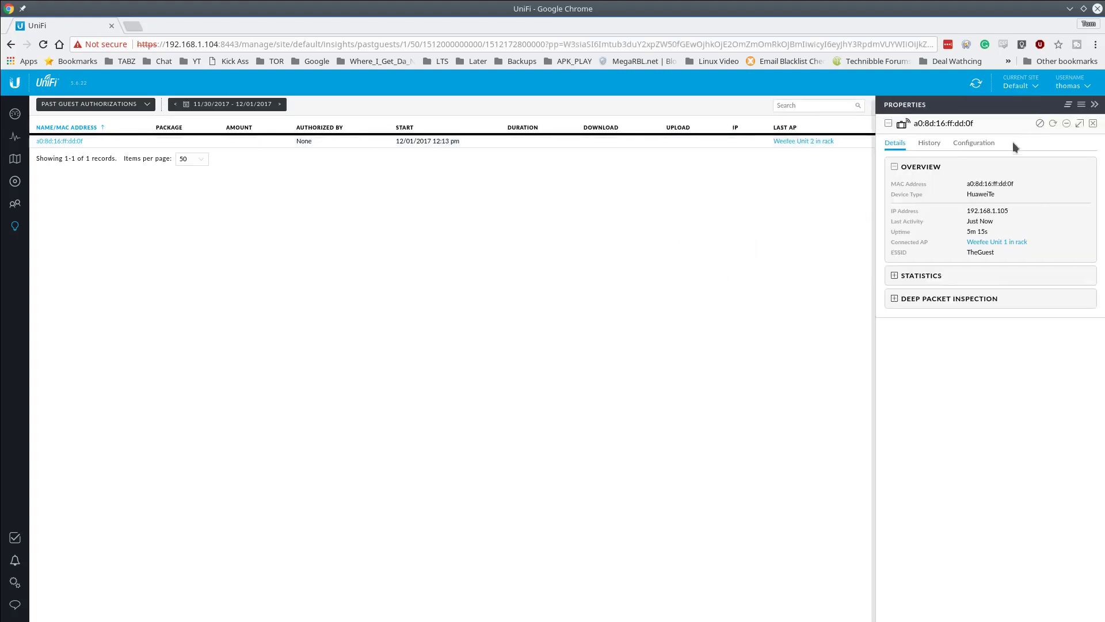
left_click(888, 123)
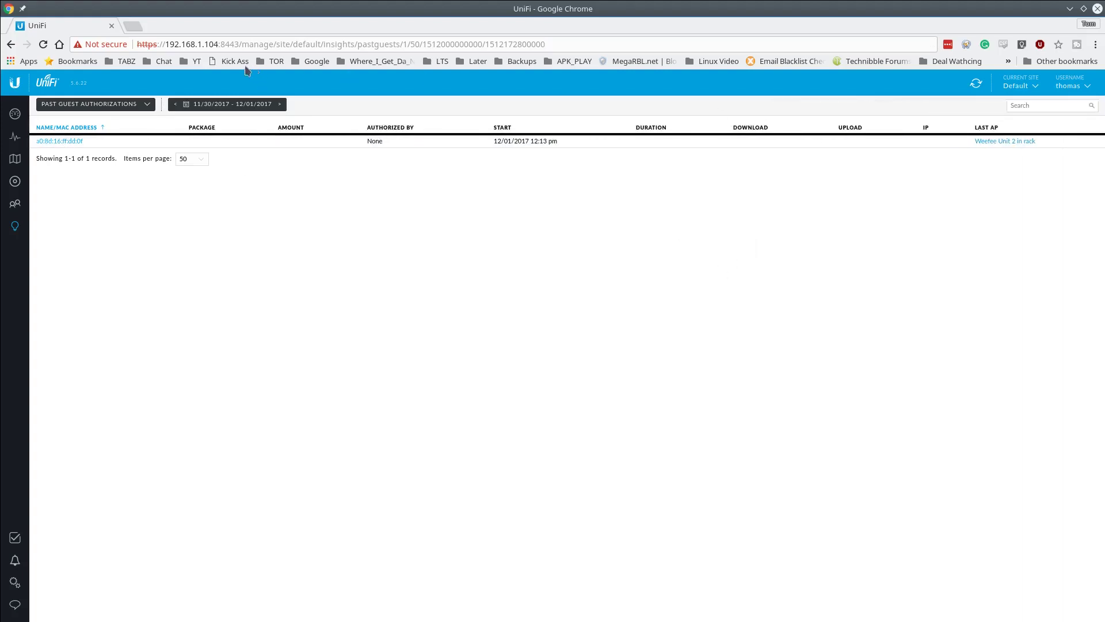
left_click(135, 107)
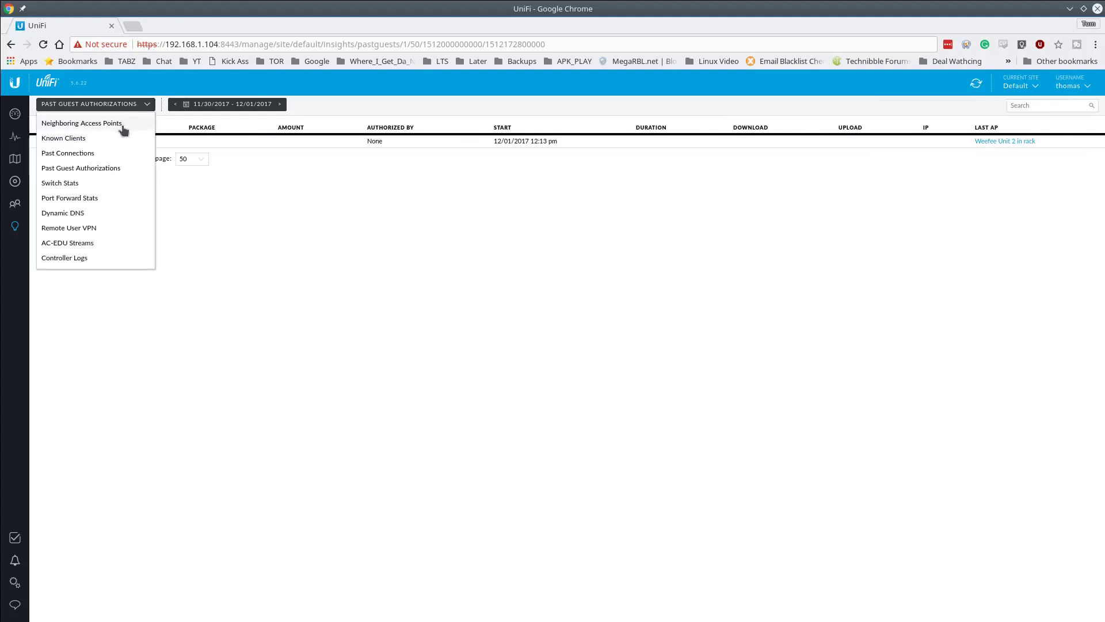
- Browse the Neighboring Access Points report and expand the first XFINITY entry's sightings
left_click(81, 123)
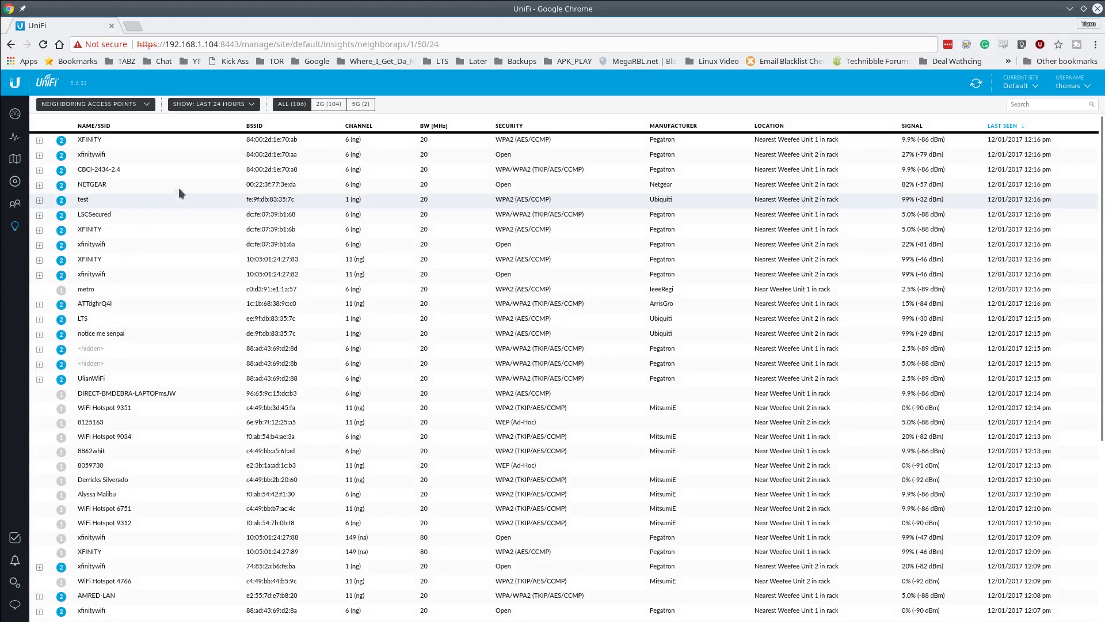
scroll(150, 375, "down", 1)
scroll(149, 376, "down", 1)
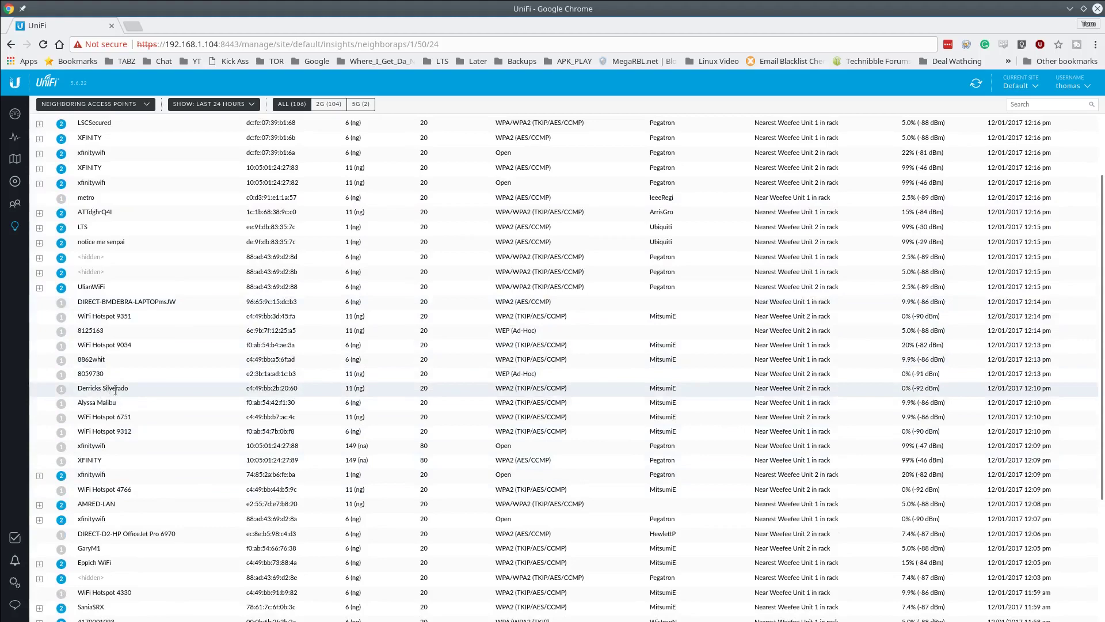
scroll(120, 356, "down", 1)
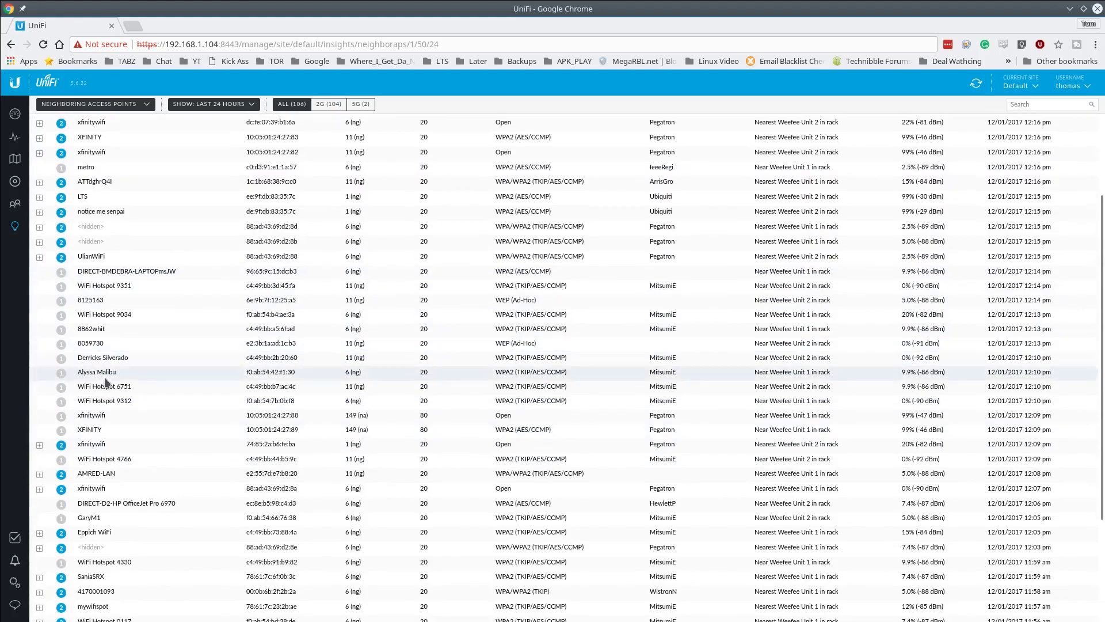
scroll(138, 322, "down", 2)
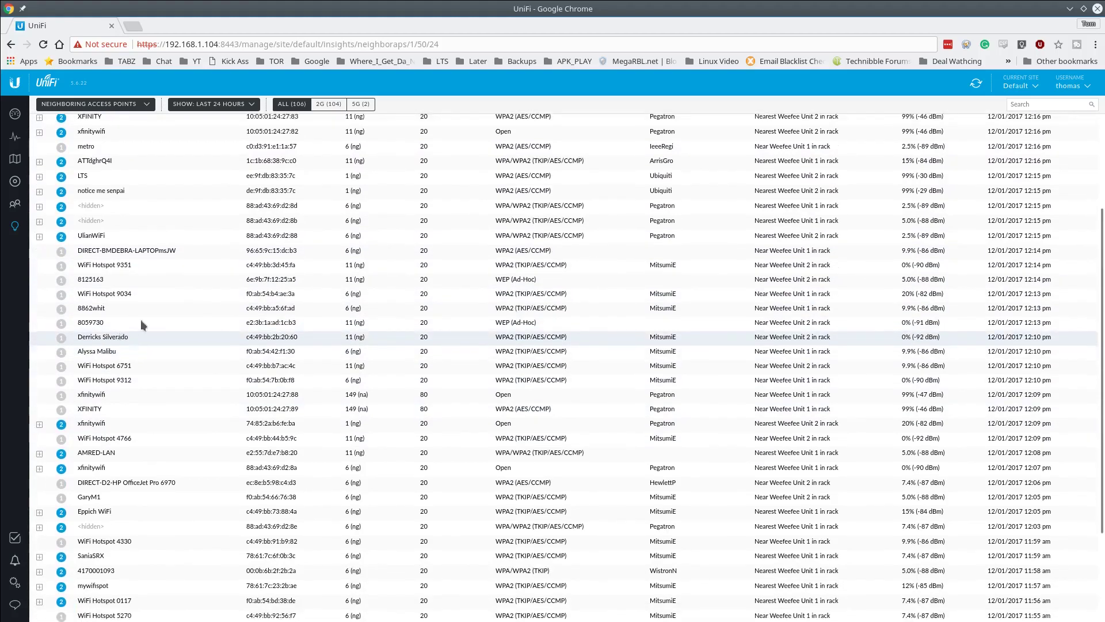
scroll(123, 344, "down", 3)
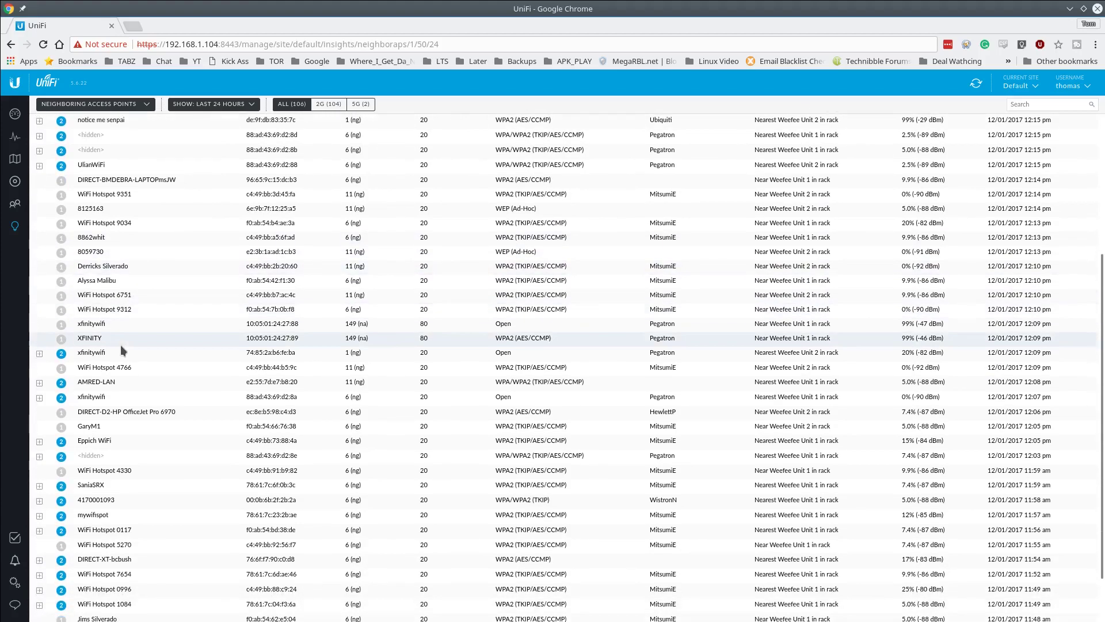
scroll(122, 334, "up", 8)
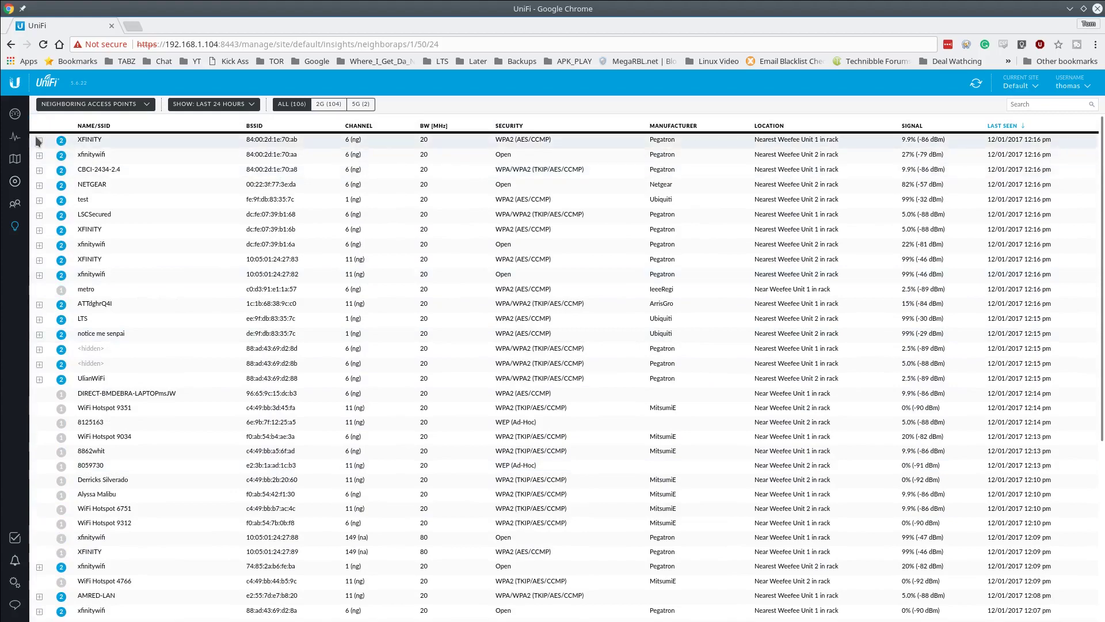
left_click(39, 141)
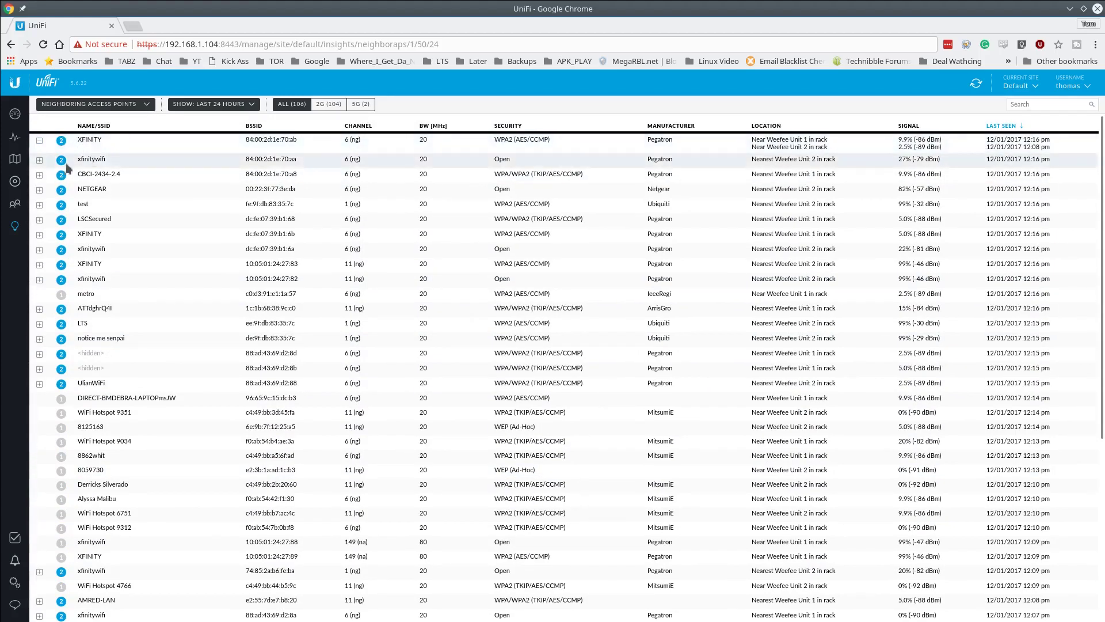
- View the Known Clients report and its time ranges, then the Past Connections report
left_click(138, 104)
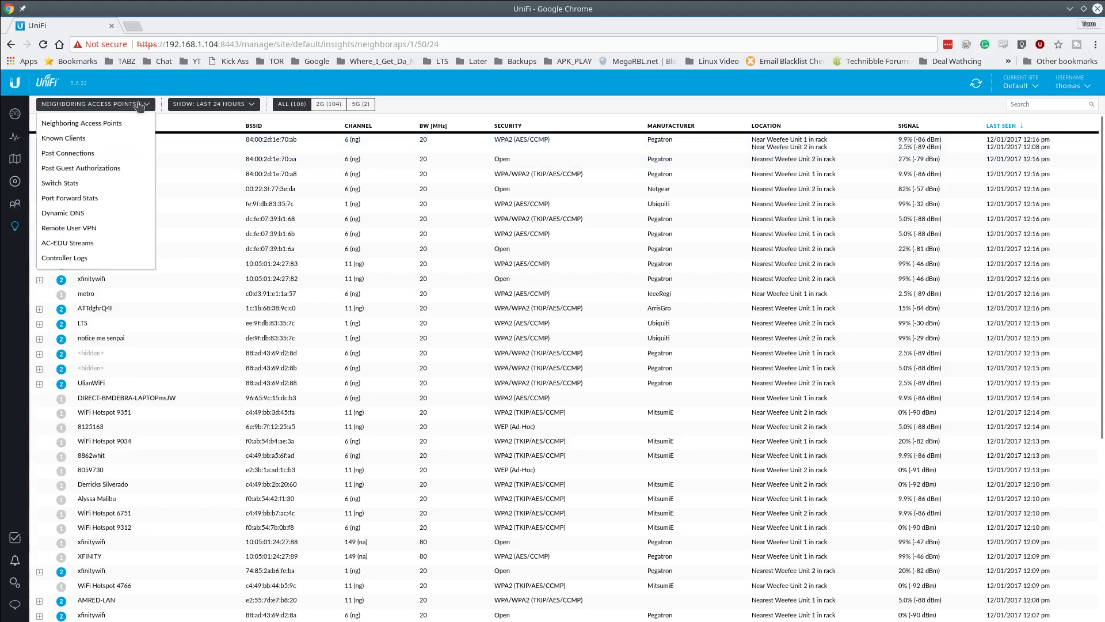
left_click(121, 140)
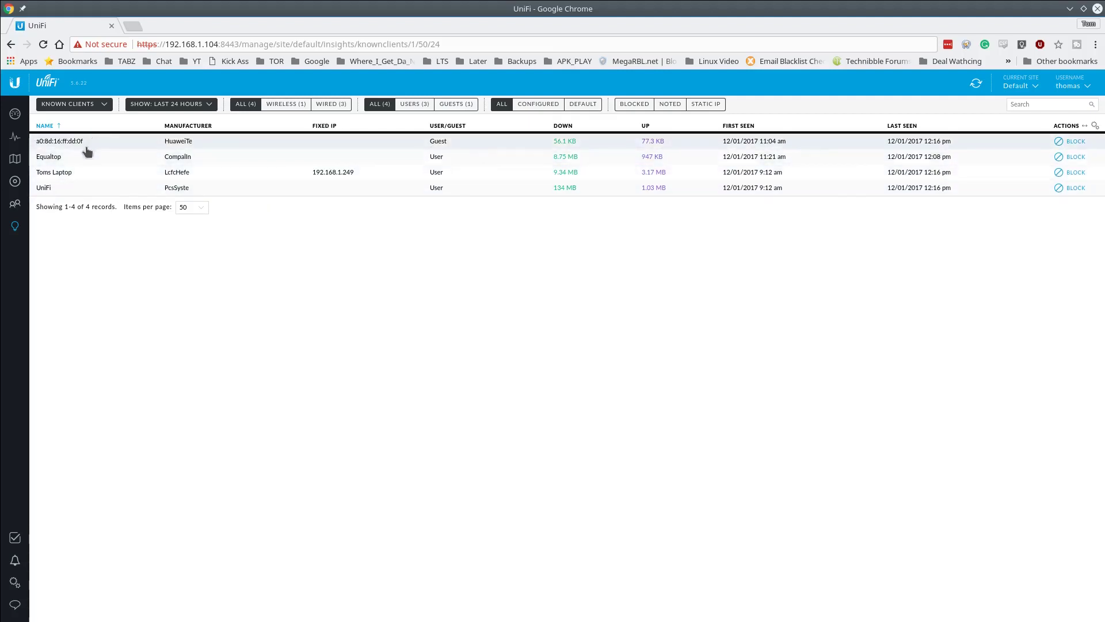
left_click(204, 108)
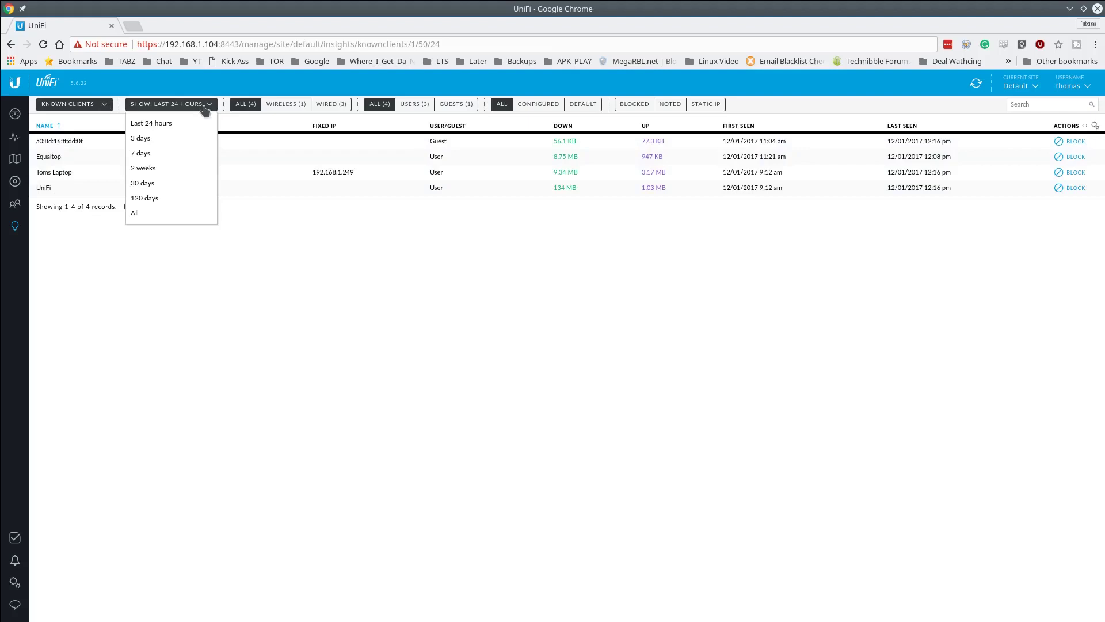
left_click(99, 109)
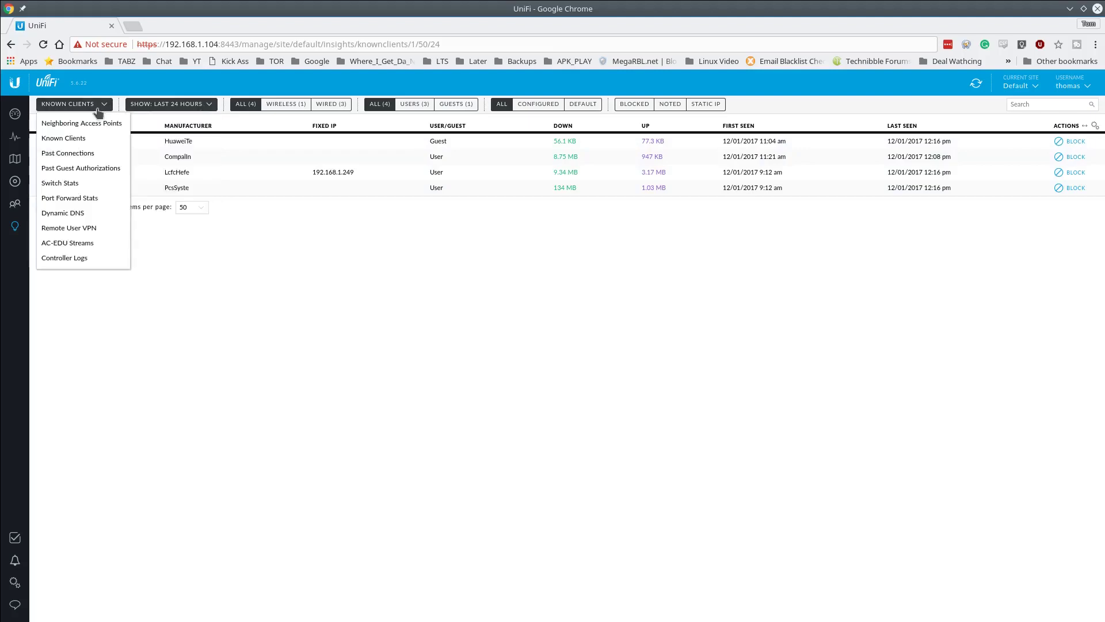
left_click(99, 154)
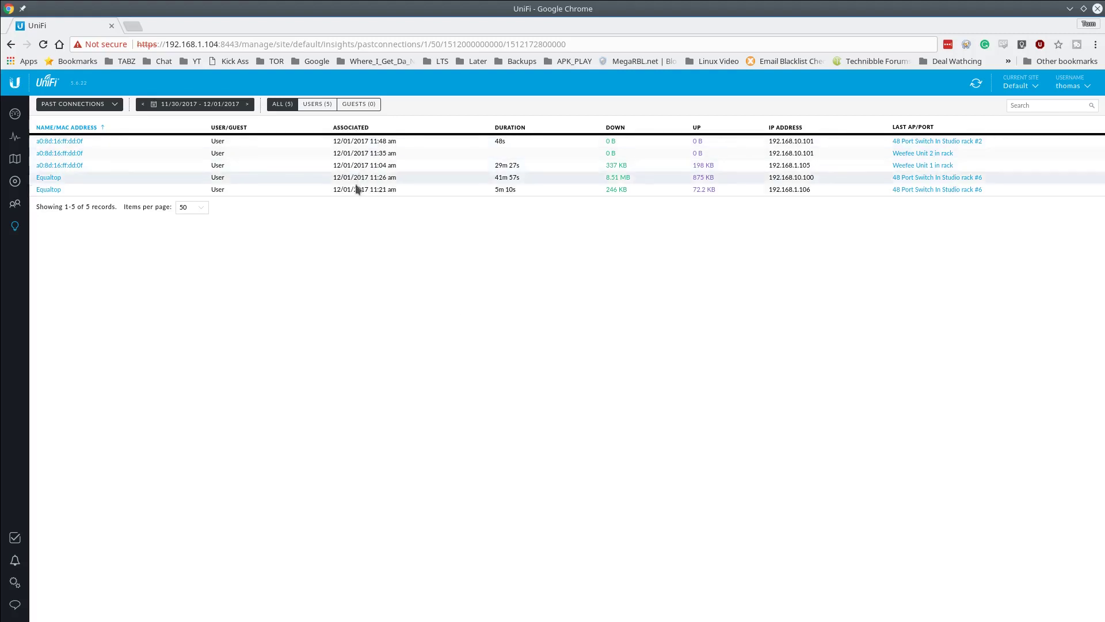
left_click(115, 105)
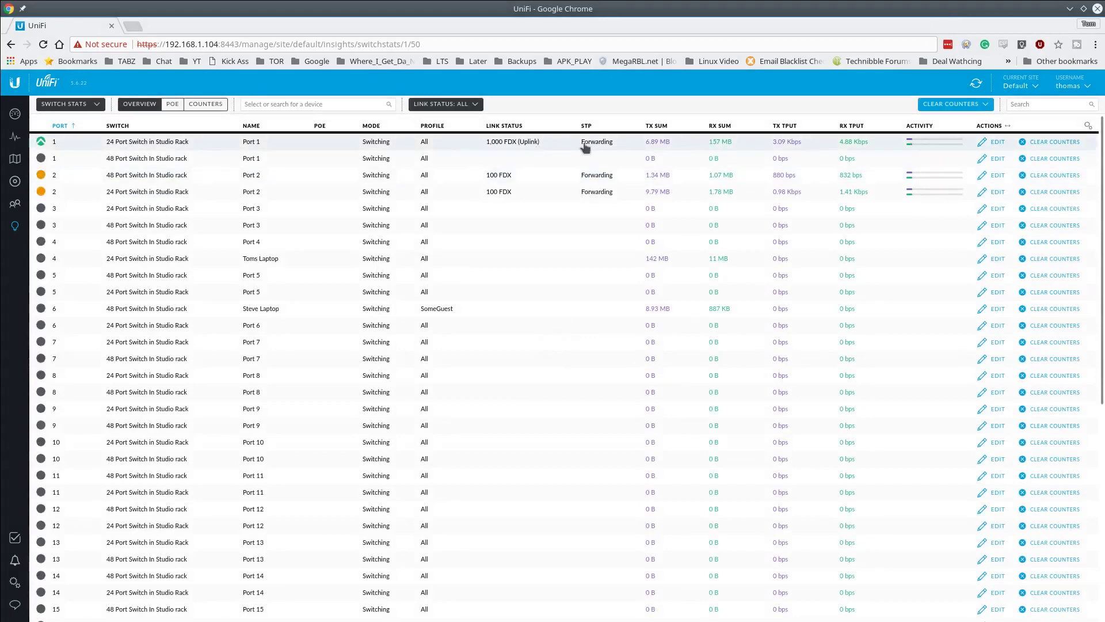
- Show Switch Stats counters for connected ports only, then the Port Forward Stats report
scroll(593, 257, "down", 1)
scroll(593, 258, "down", 4)
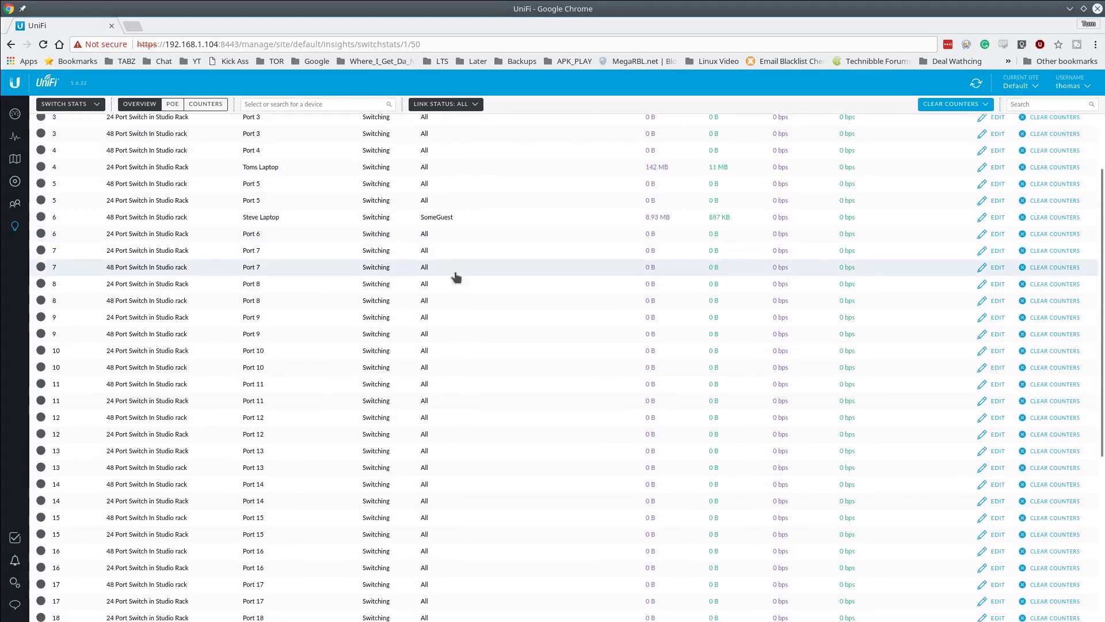
scroll(408, 260, "up", 5)
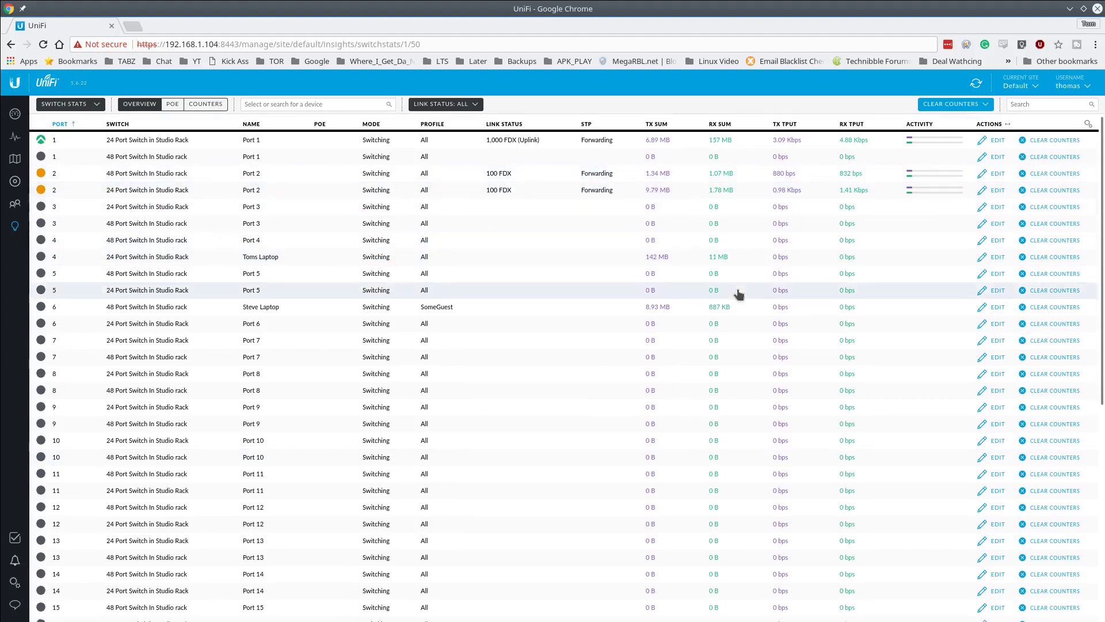
scroll(691, 296, "down", 10)
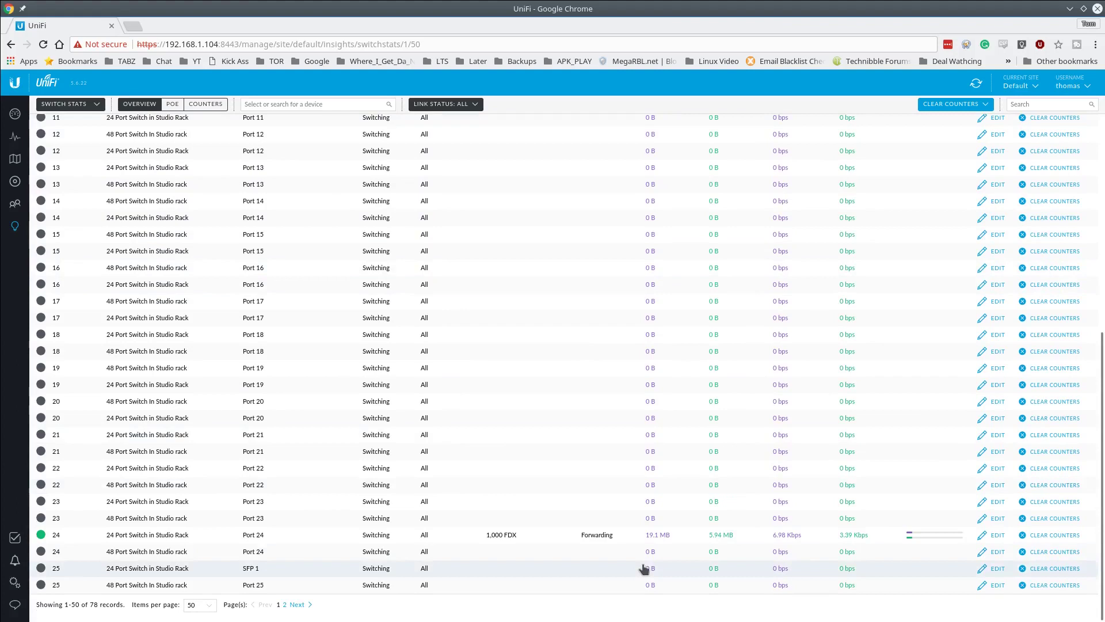
left_click(202, 108)
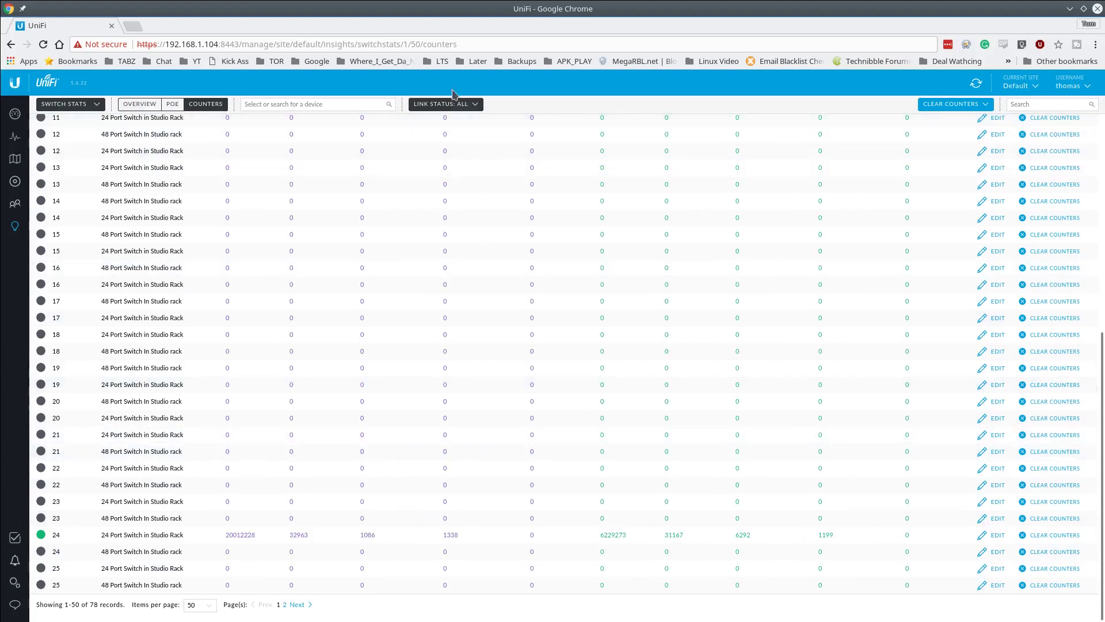
left_click(448, 107)
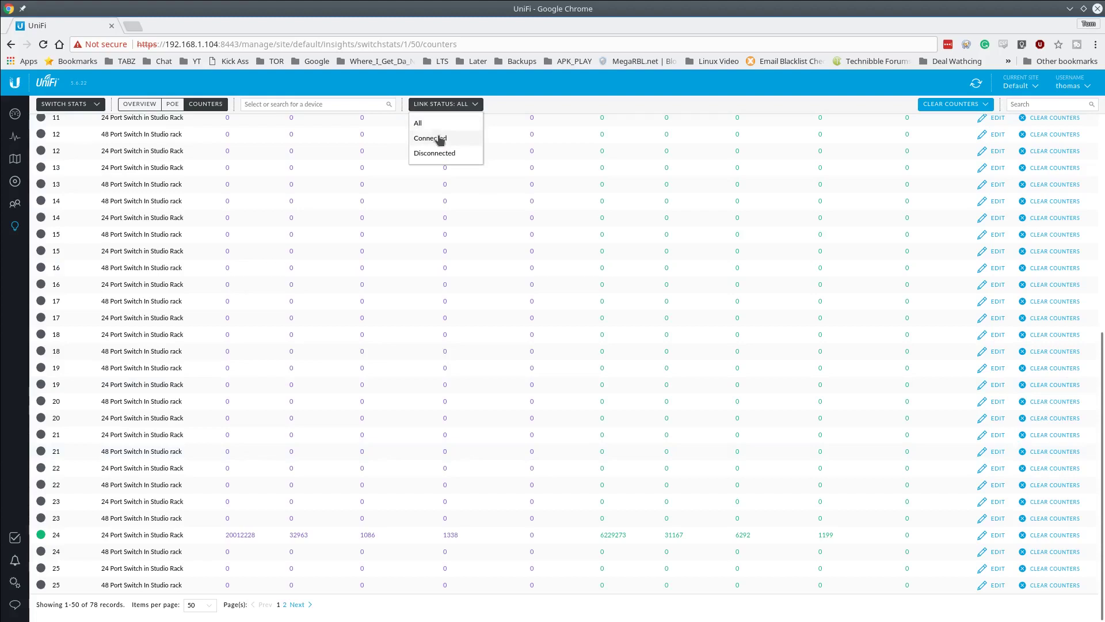
left_click(441, 139)
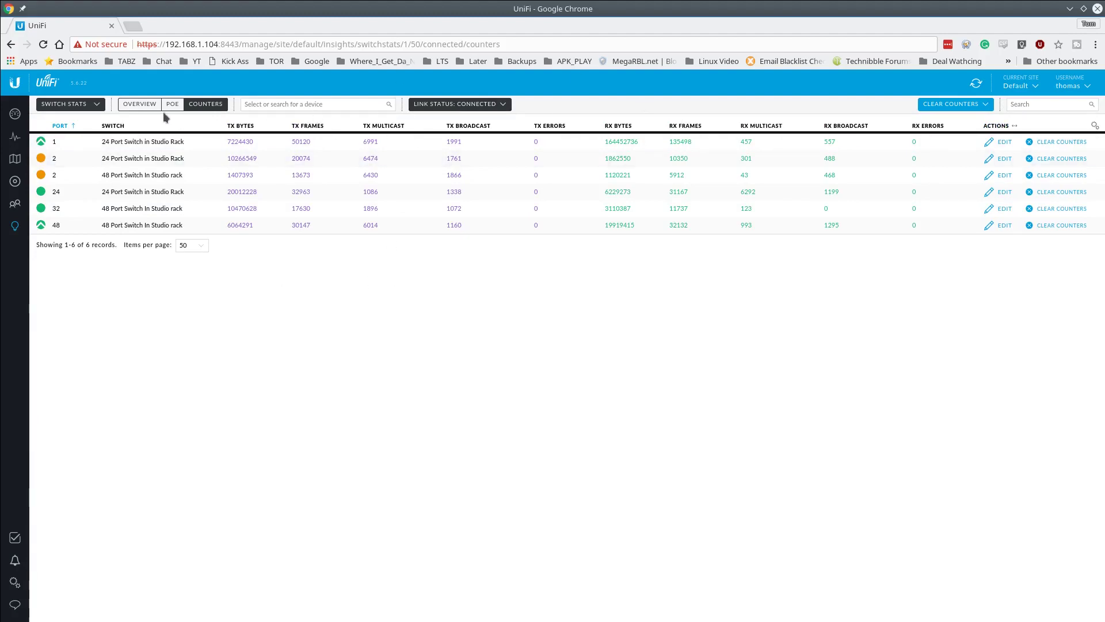
left_click(130, 107)
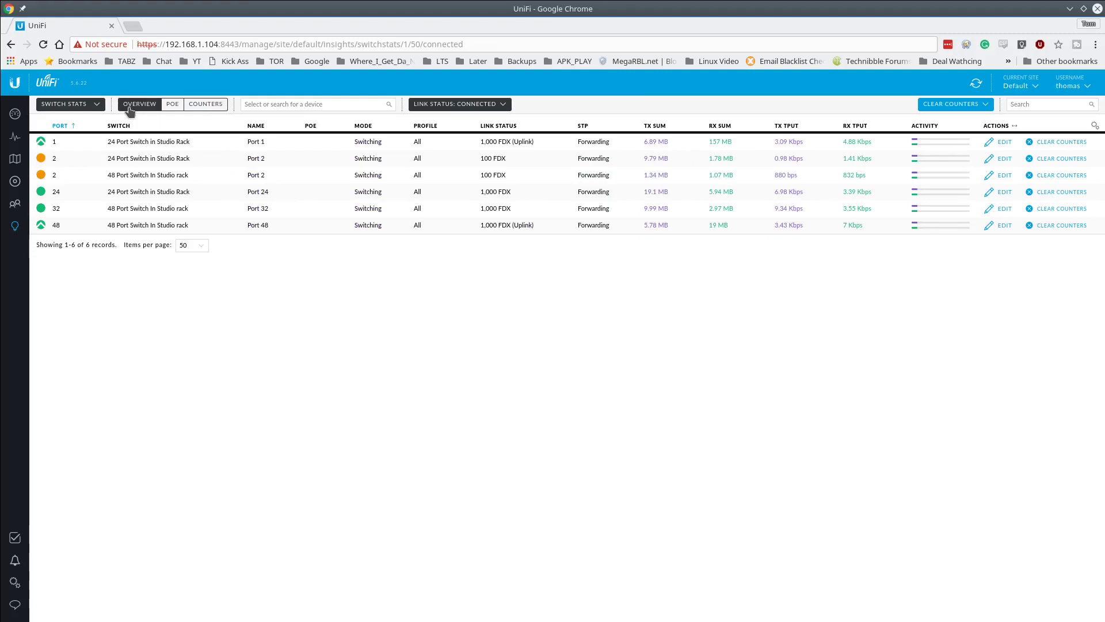
left_click(96, 105)
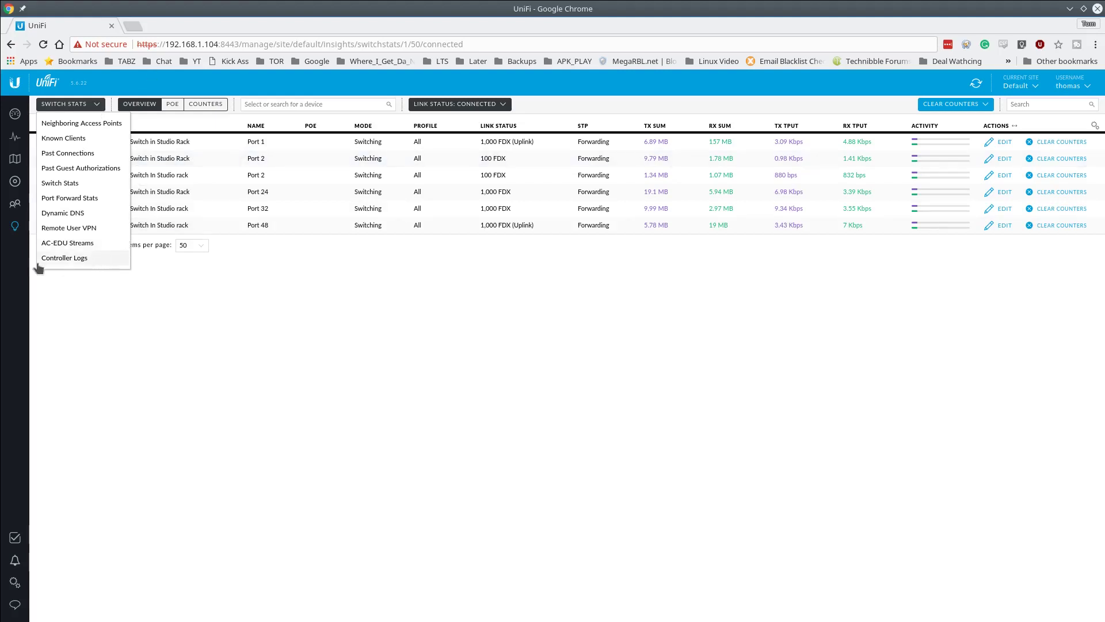
left_click(70, 198)
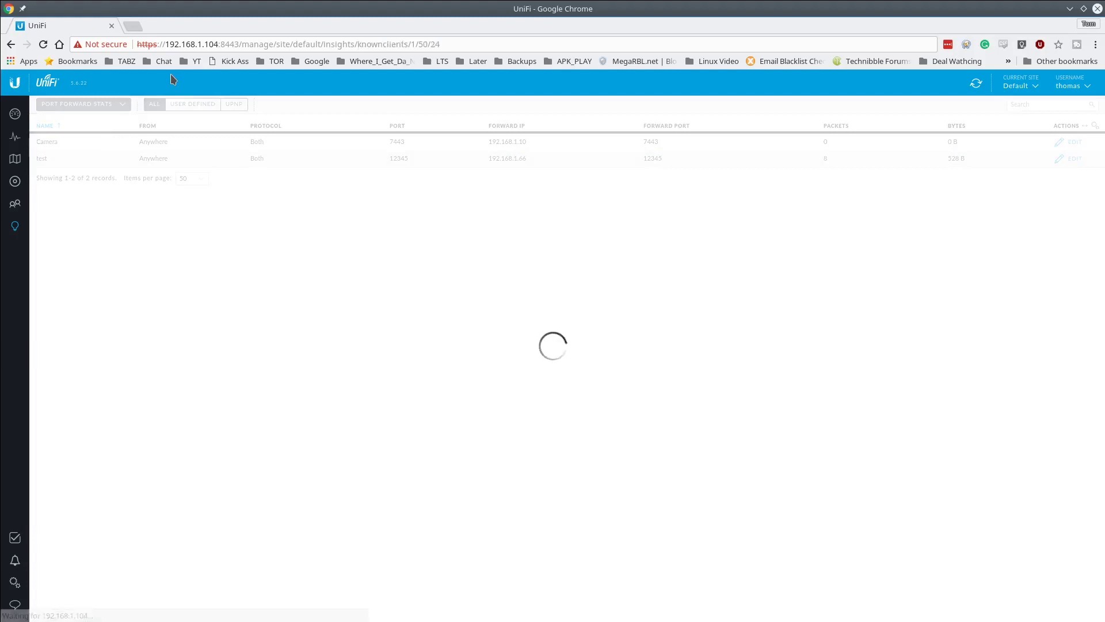
- Open the LTSoffice site in a new tab and show its Past Connections report
middle_click(136, 23)
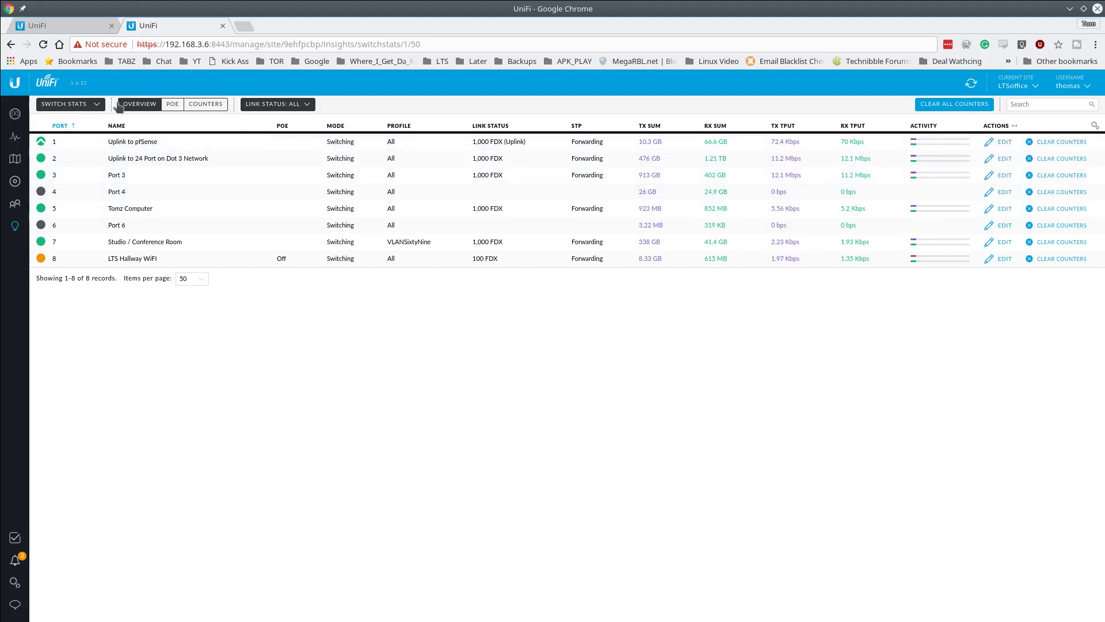
left_click(78, 104)
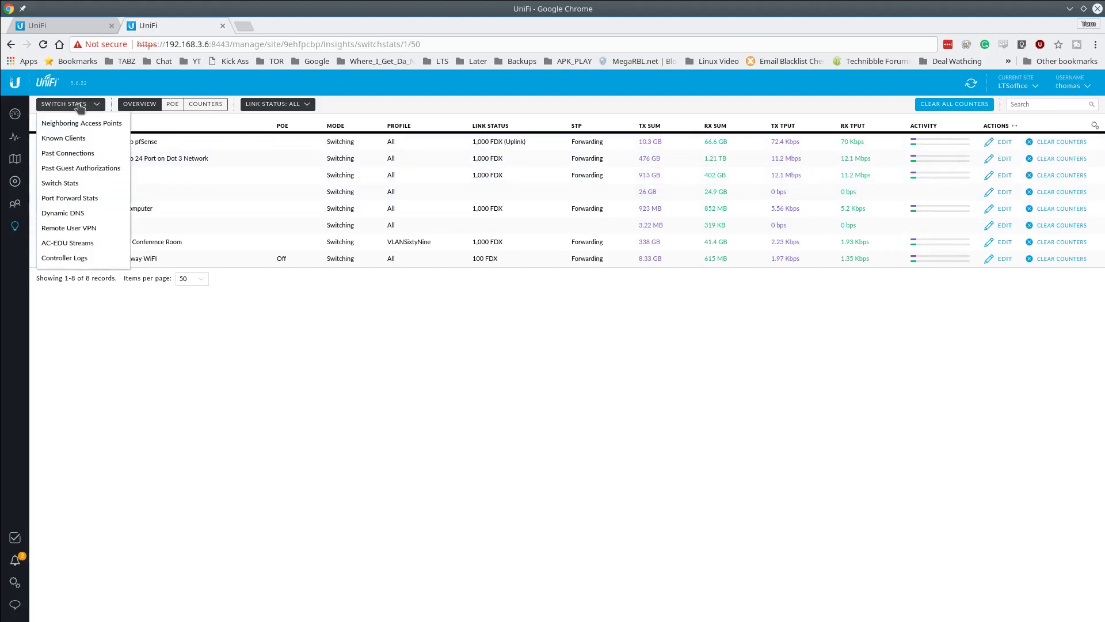
left_click(81, 157)
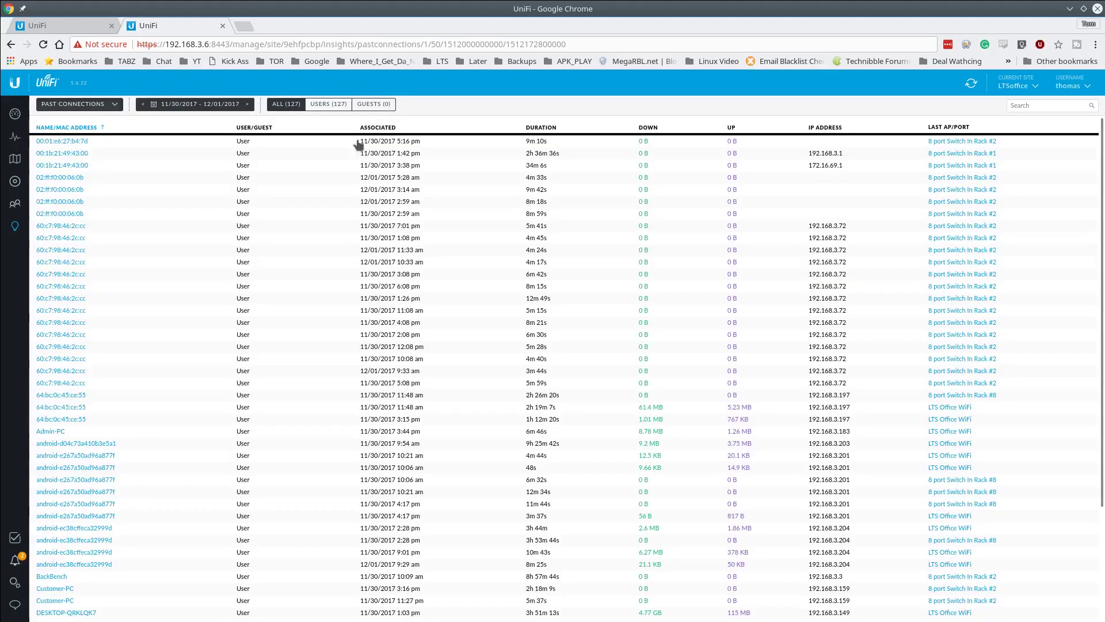
- Set the report's start date to November 8, then go to the Devices list
scroll(334, 302, "down", 3)
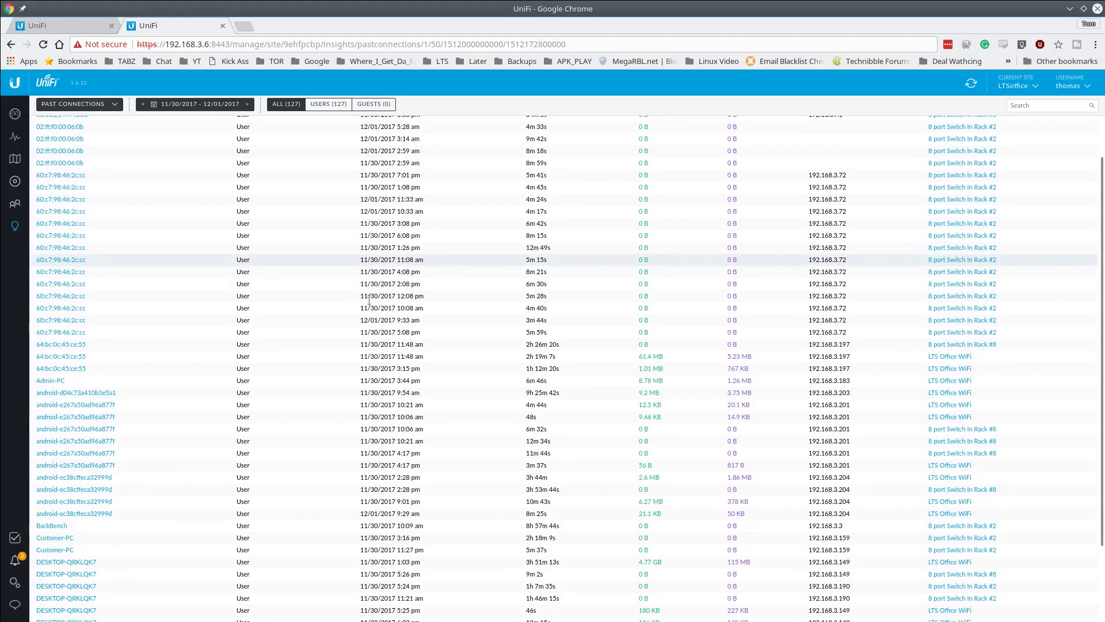
left_click(224, 106)
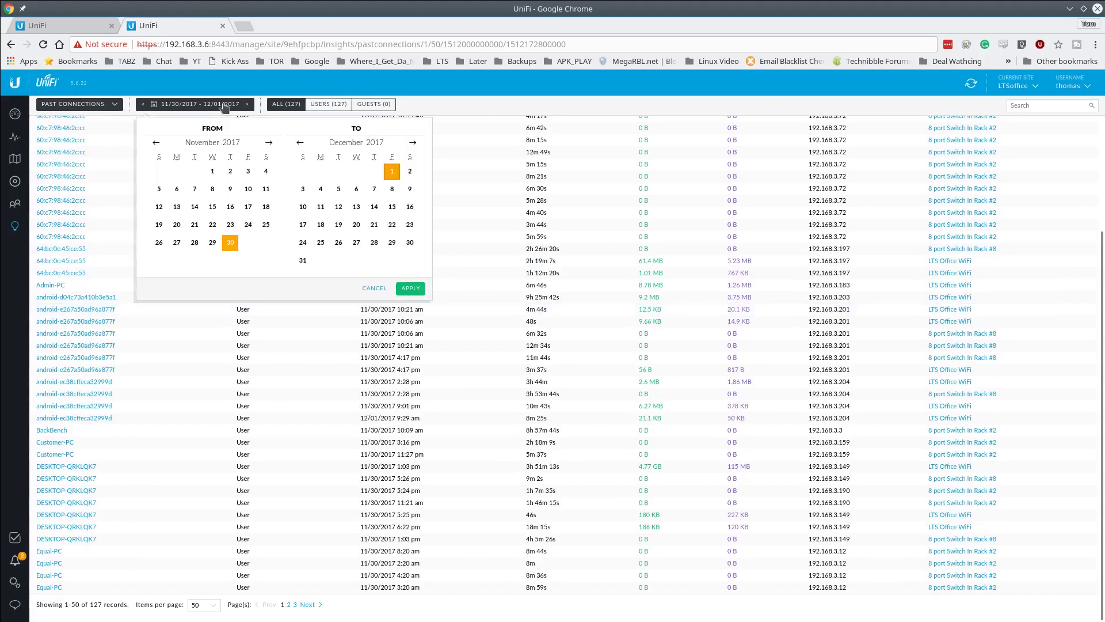
left_click(212, 189)
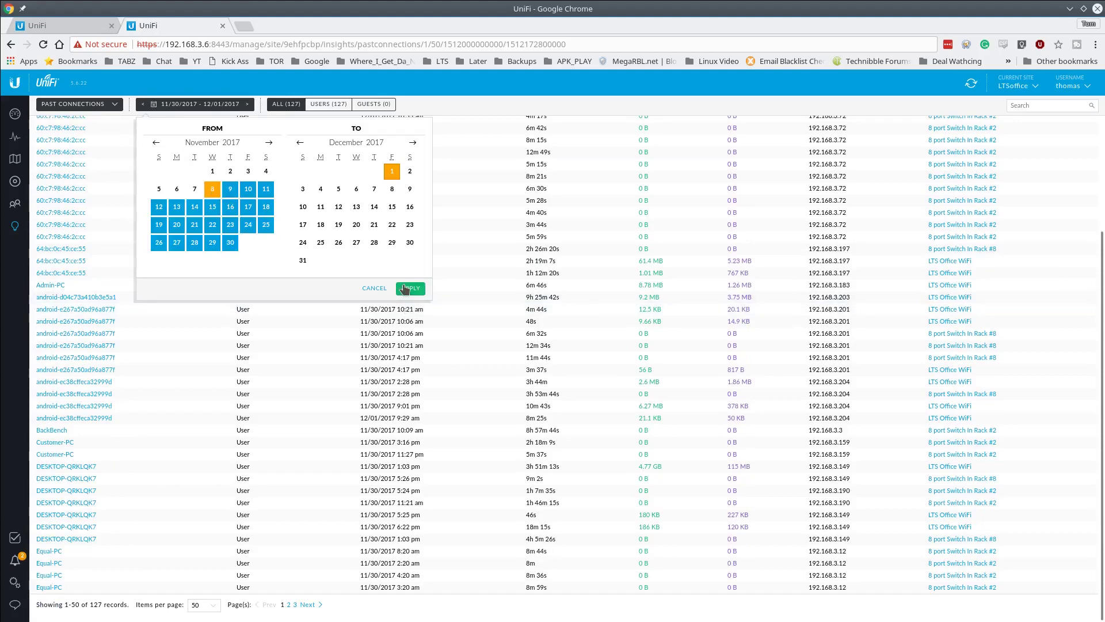
left_click(409, 288)
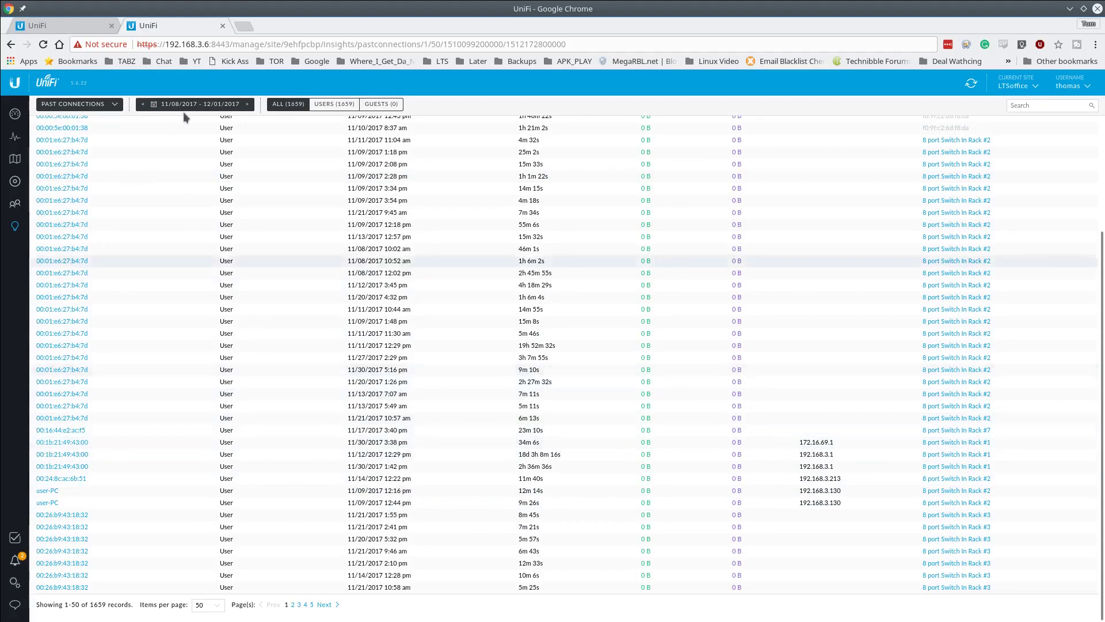
left_click(89, 108)
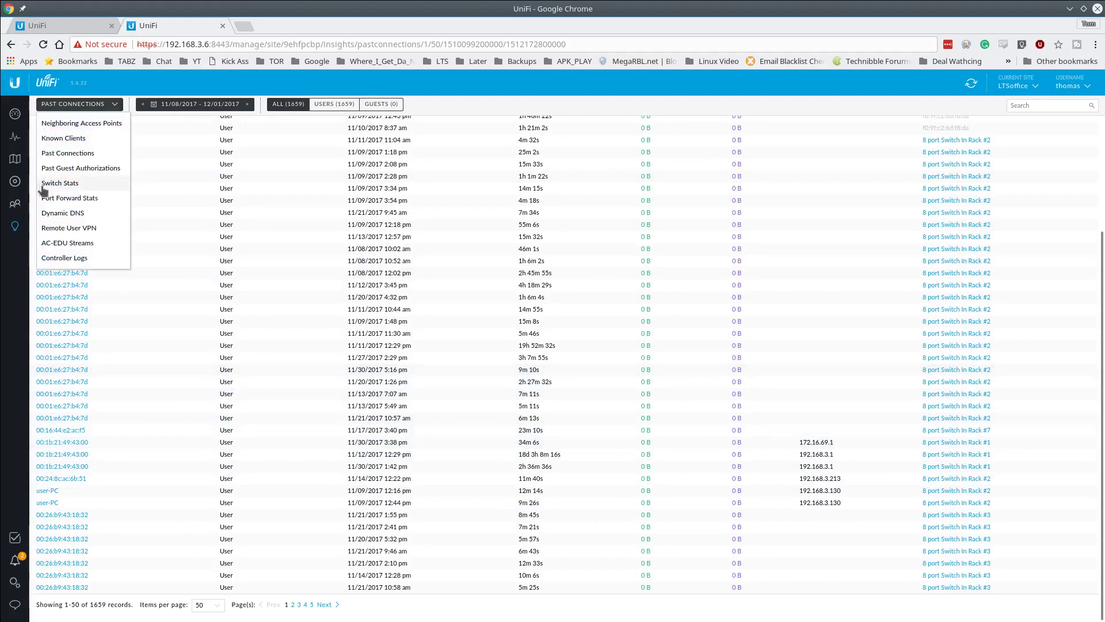
left_click(16, 183)
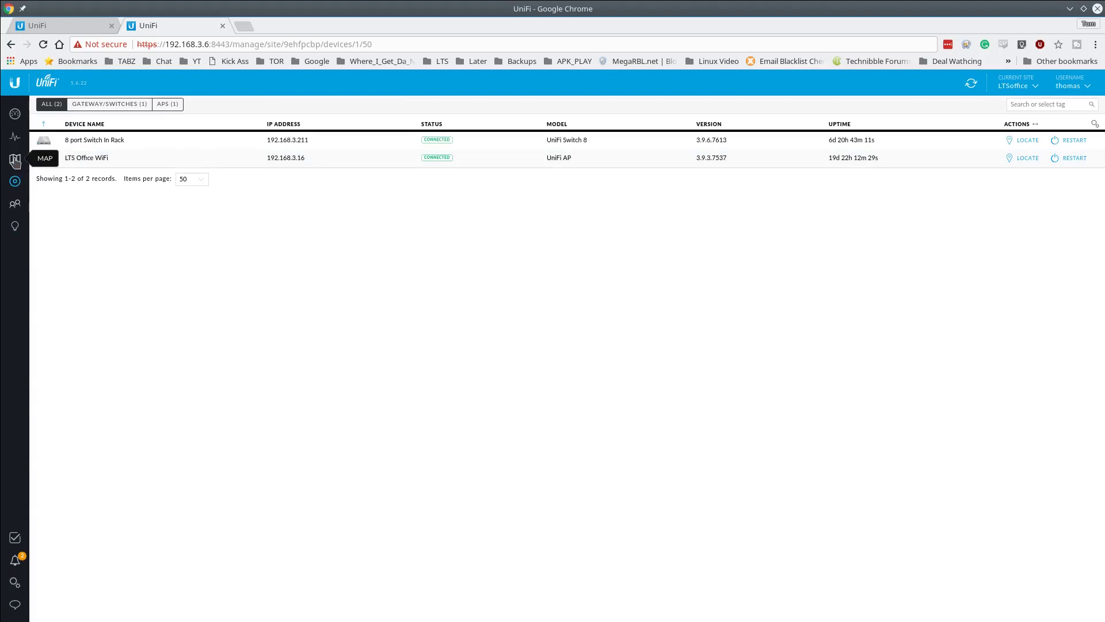
- Switch the map to the Topology view with port labels and client devices shown
left_click(15, 160)
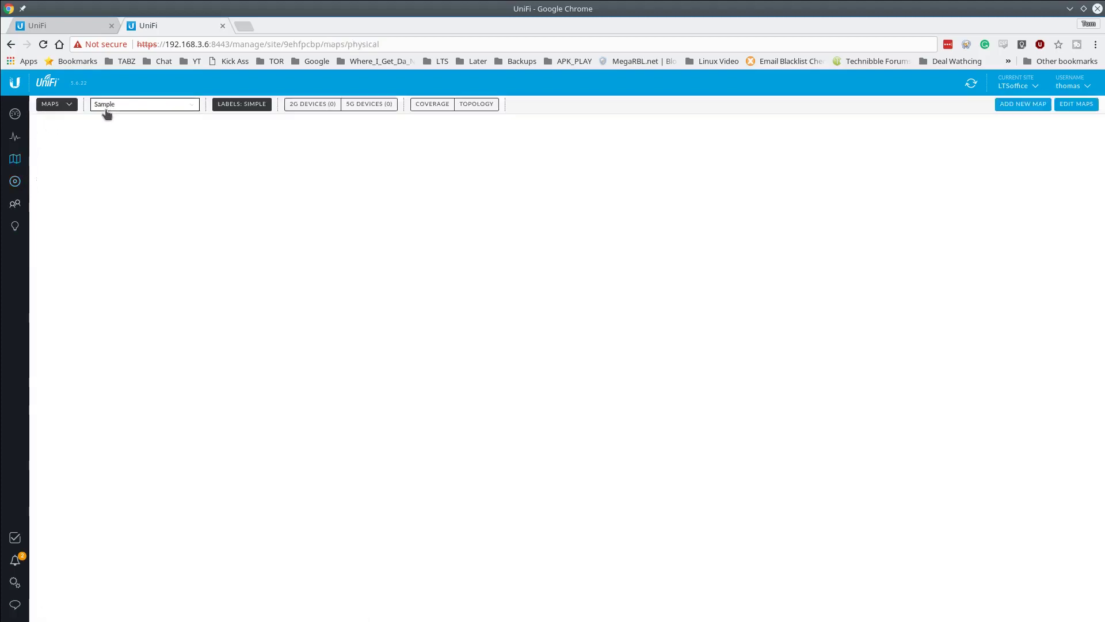
left_click(52, 104)
left_click(60, 141)
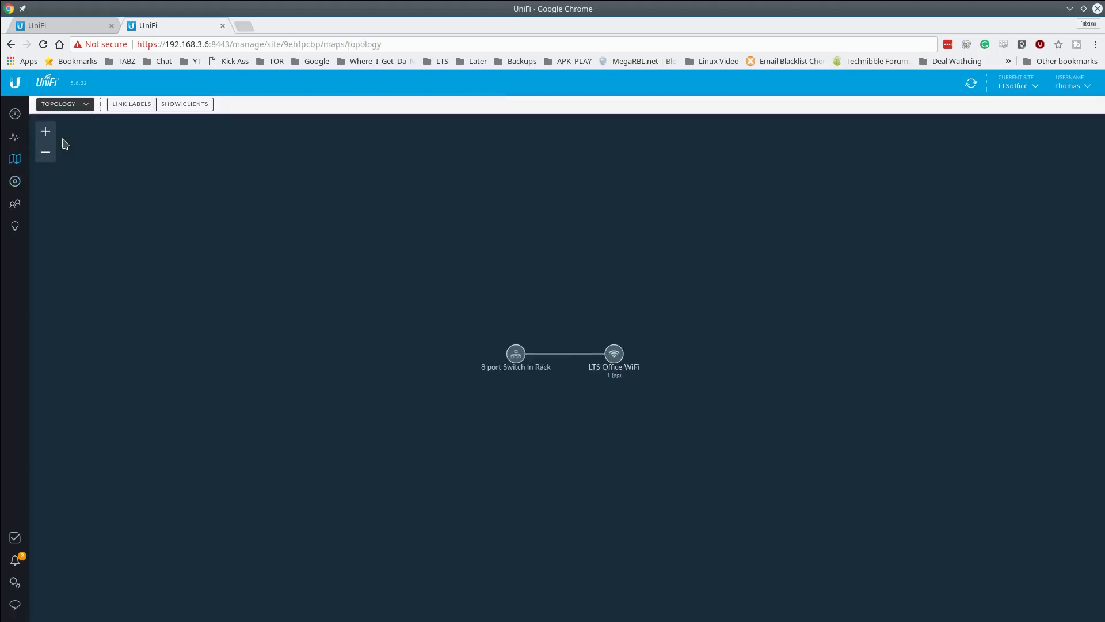
left_click(134, 105)
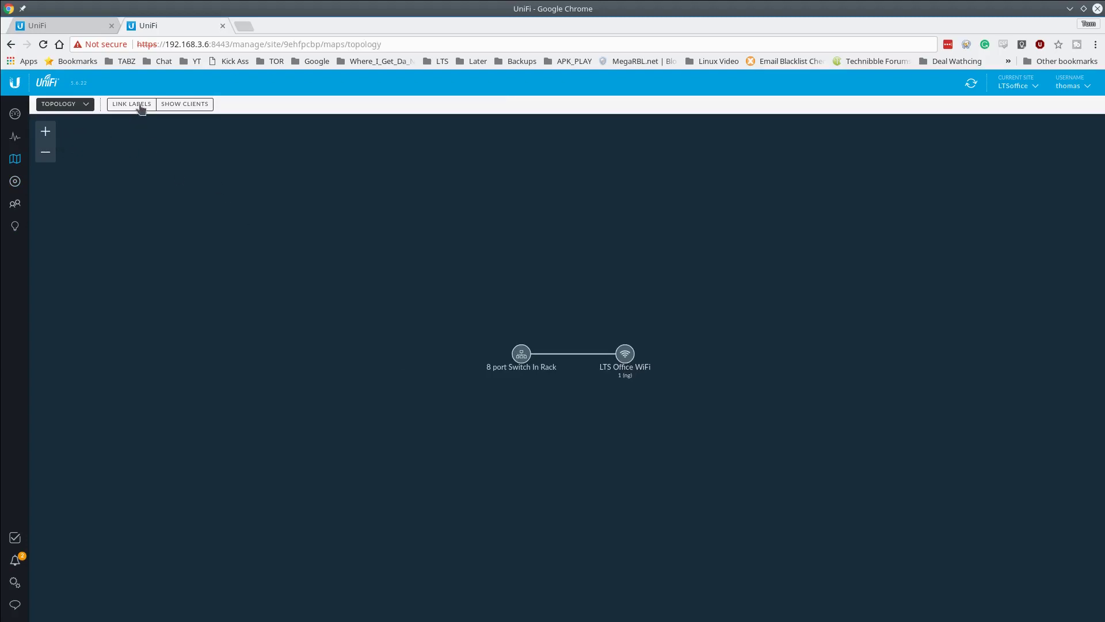
left_click(190, 105)
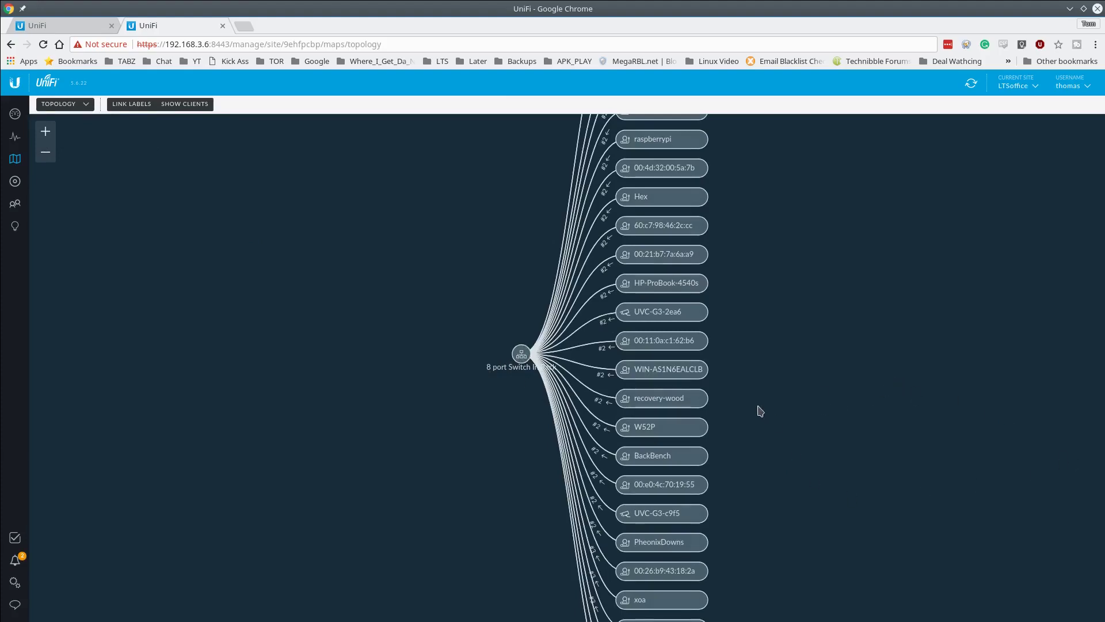
- Zoom and pan the topology to inspect the WiFi access point, the switch and their clients
scroll(757, 412, "up", 2)
scroll(665, 387, "down", 4)
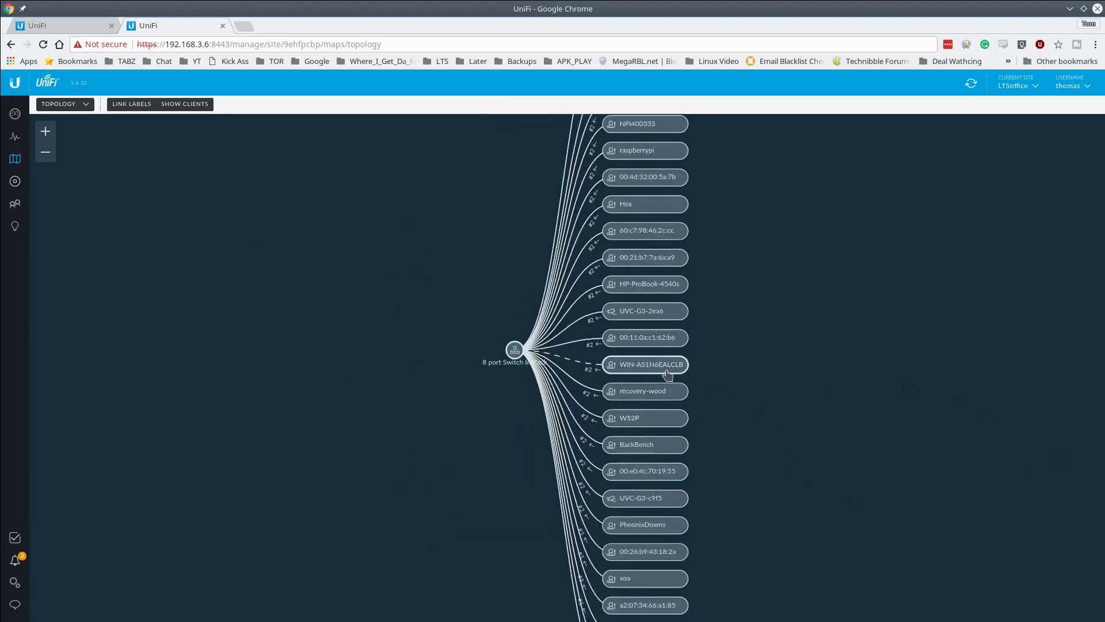
left_click_drag(804, 262, 805, 396)
scroll(716, 331, "up", 2)
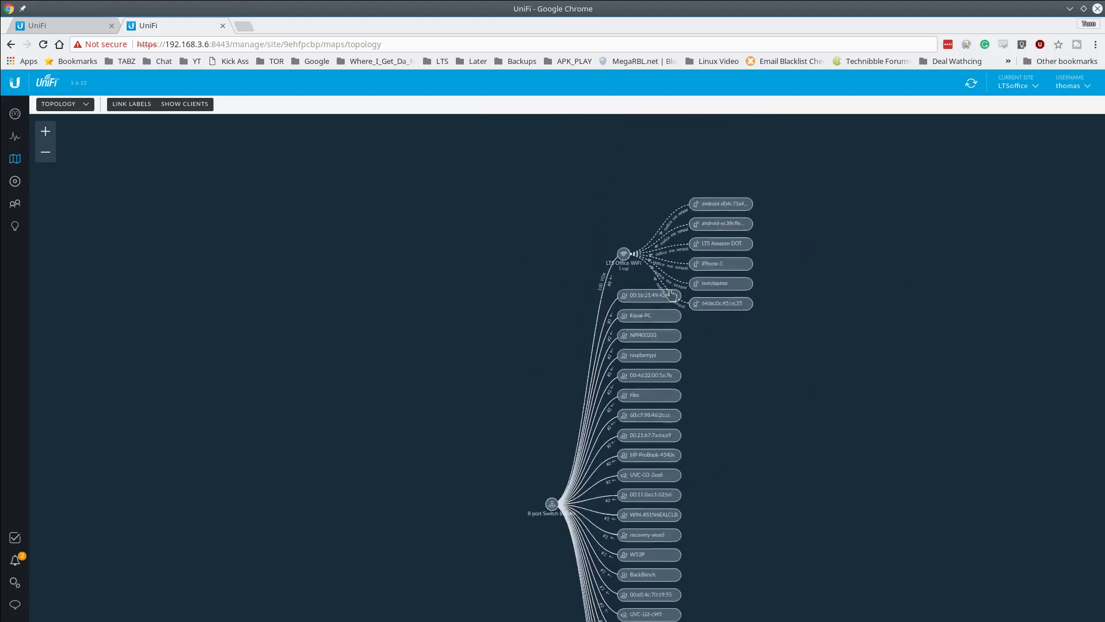
left_click_drag(798, 525, 694, 365)
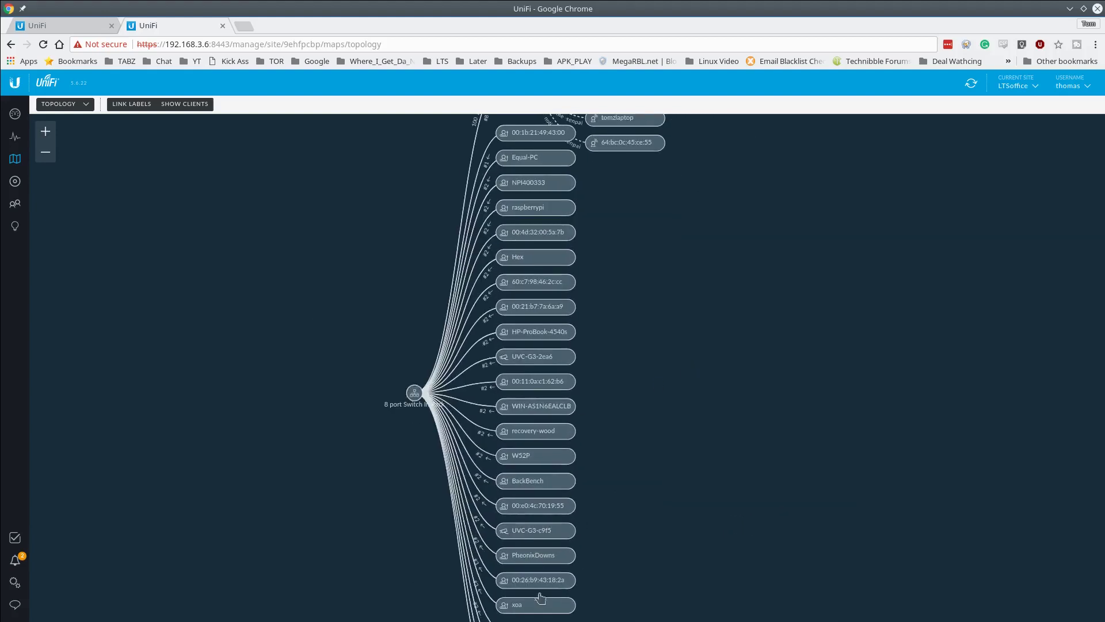
scroll(451, 449, "up", 2)
scroll(419, 407, "up", 2)
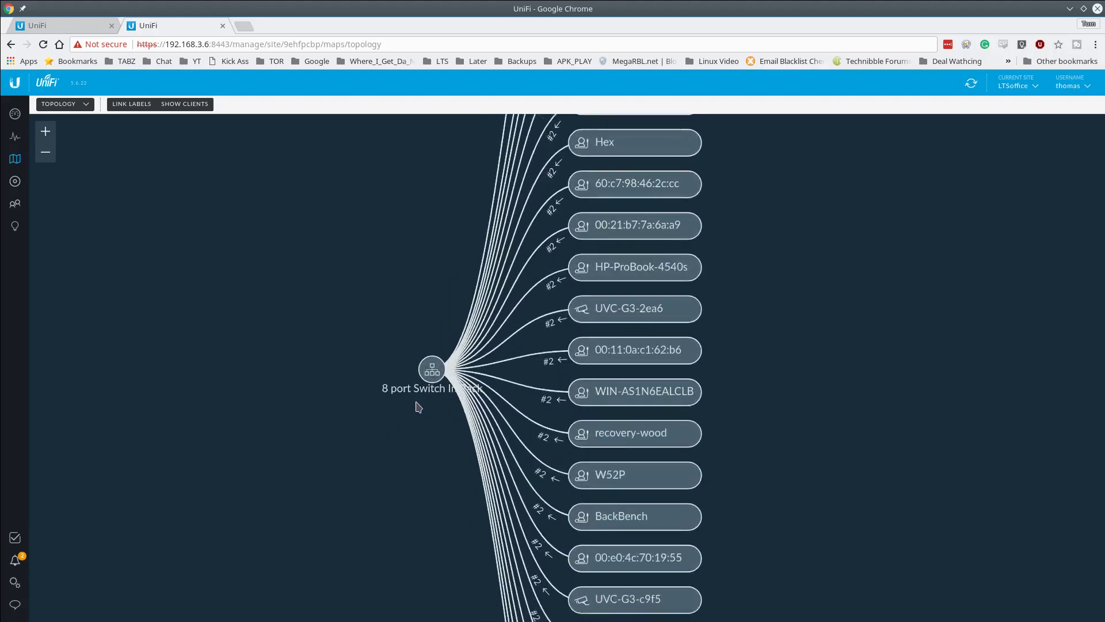
scroll(418, 406, "down", 1)
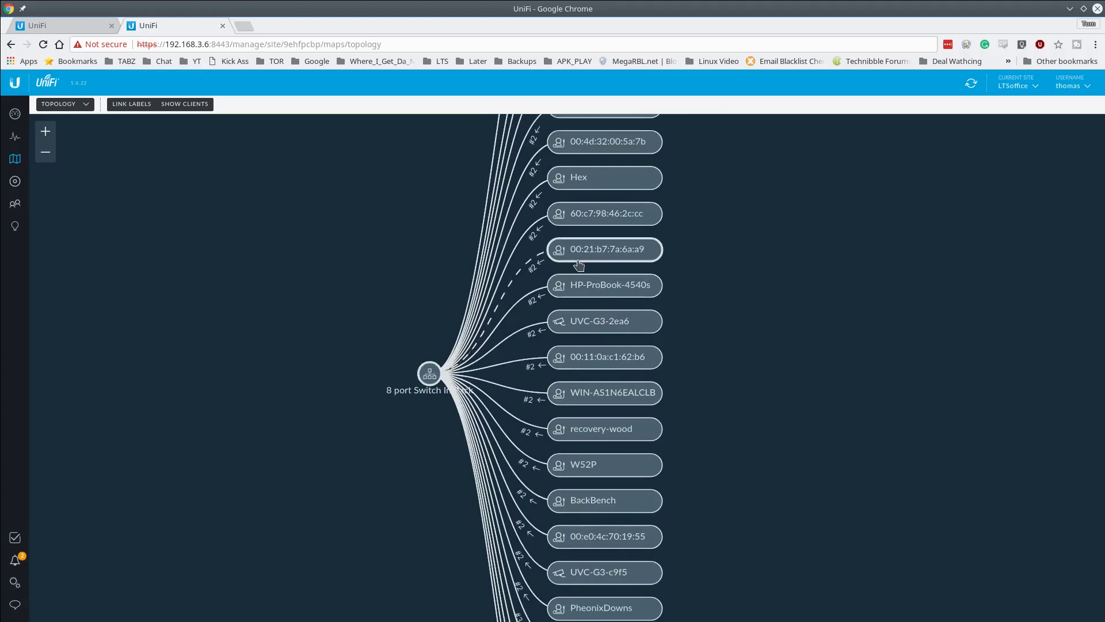
scroll(709, 371, "down", 3)
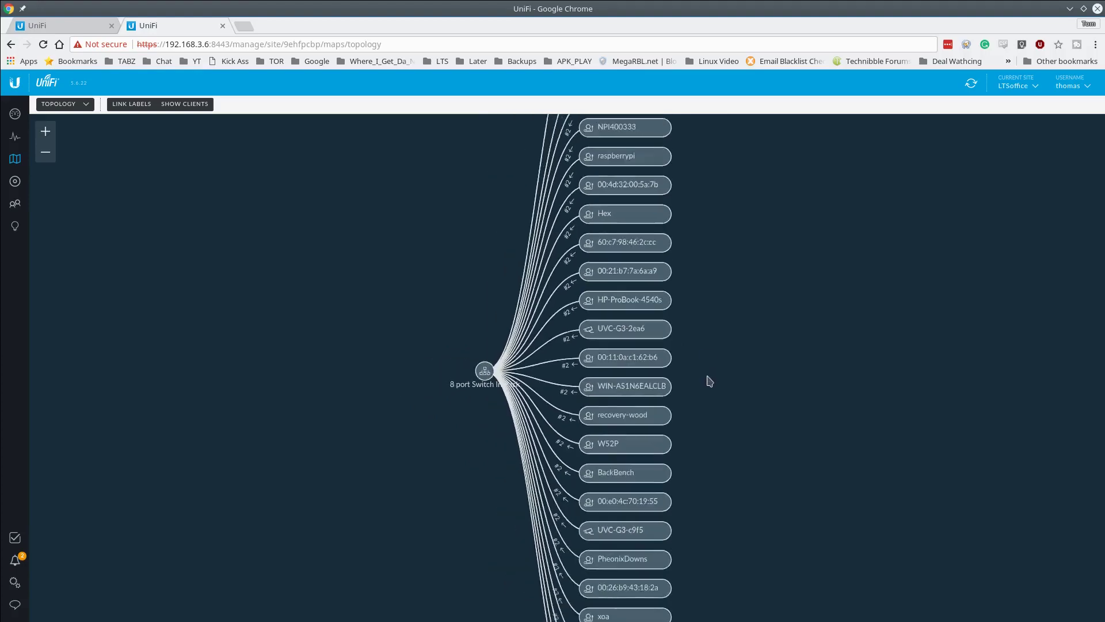
left_click_drag(785, 513, 683, 318)
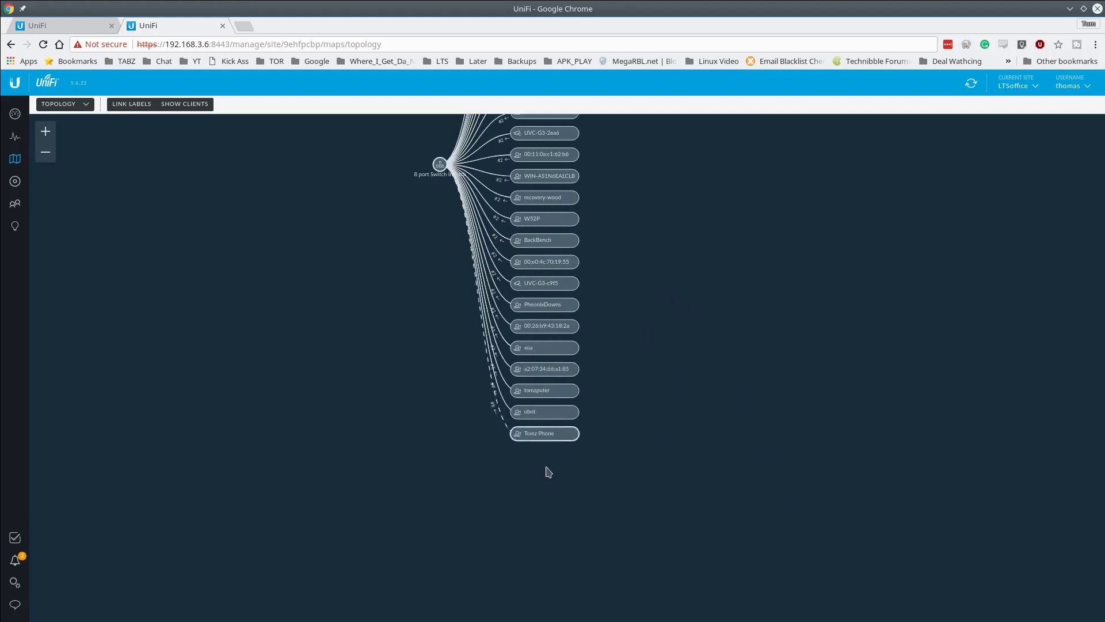
- Finish zooming the topology and close the LTSoffice site tab
scroll(545, 467, "up", 3)
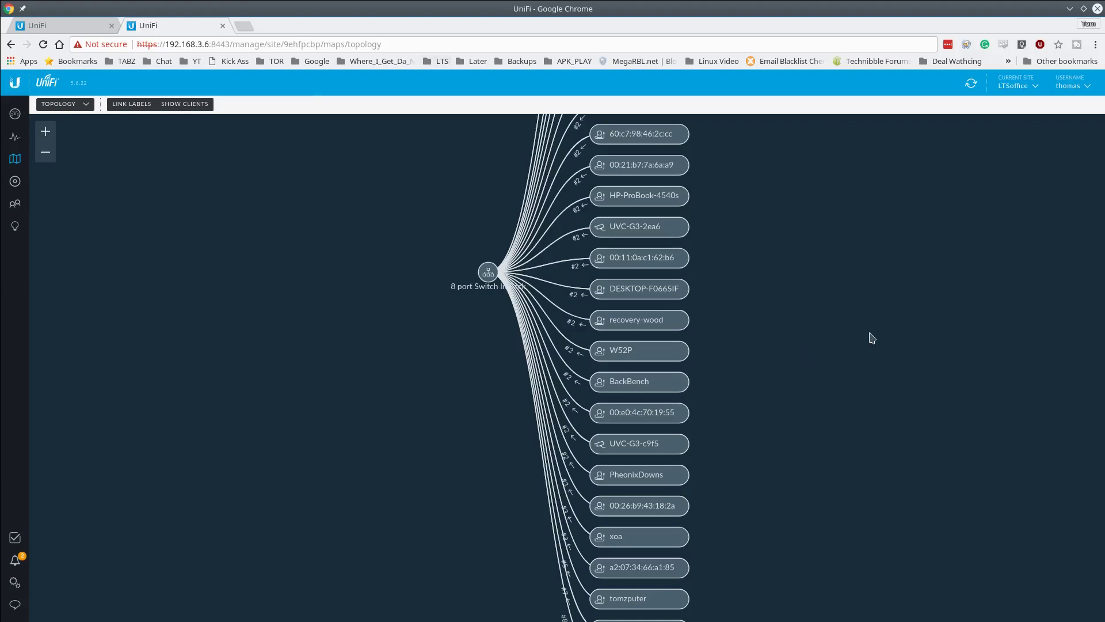
scroll(852, 339, "down", 5)
scroll(461, 299, "up", 5)
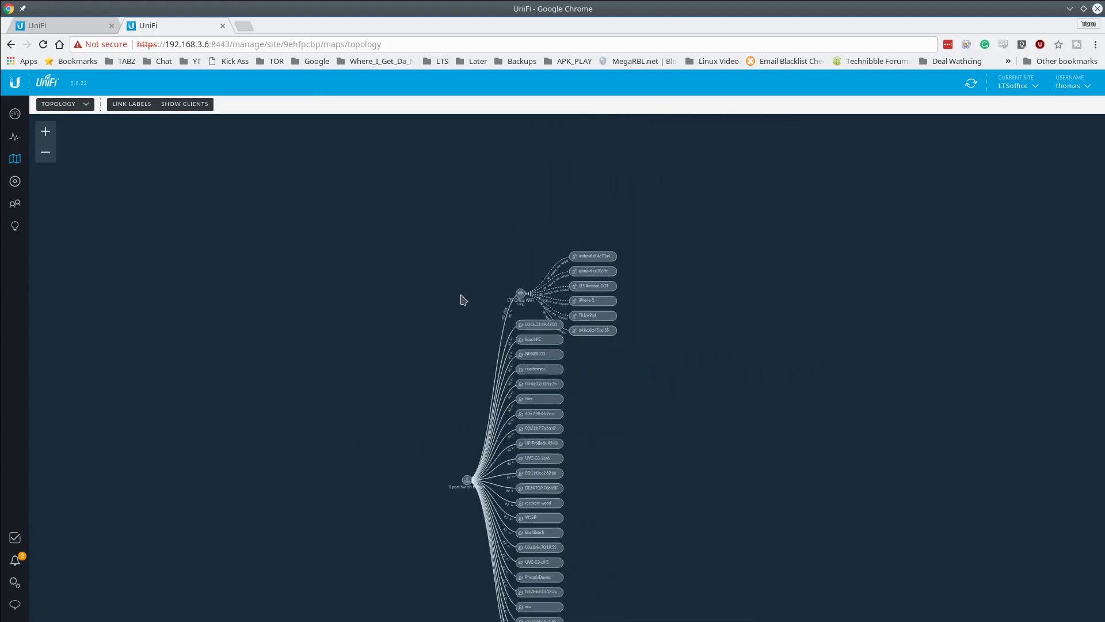
scroll(466, 272, "up", 2)
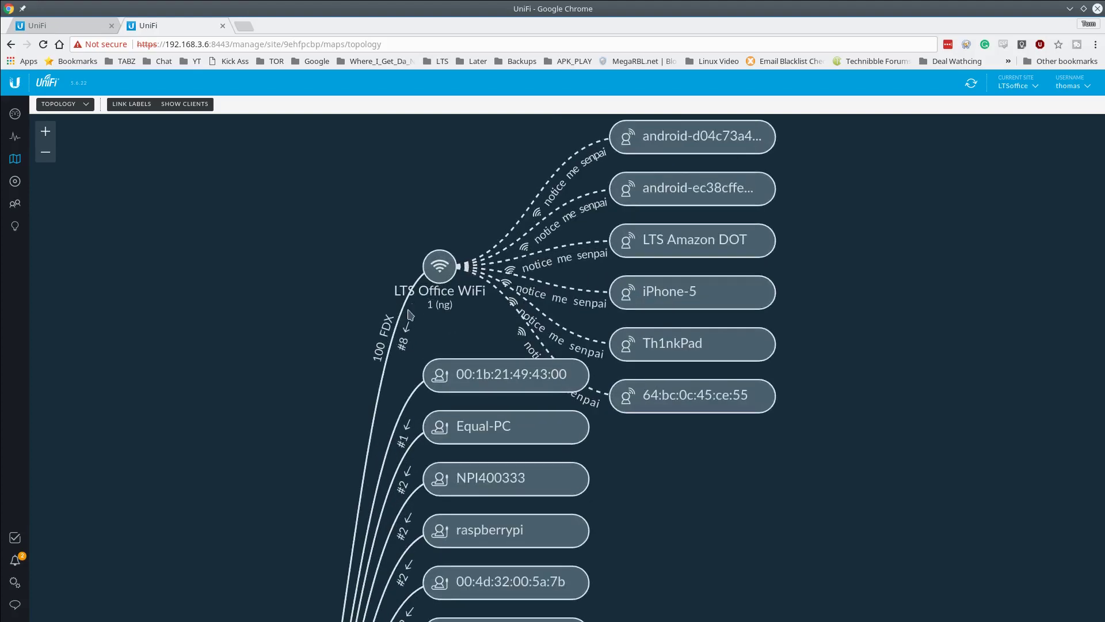
scroll(562, 254, "up", 2)
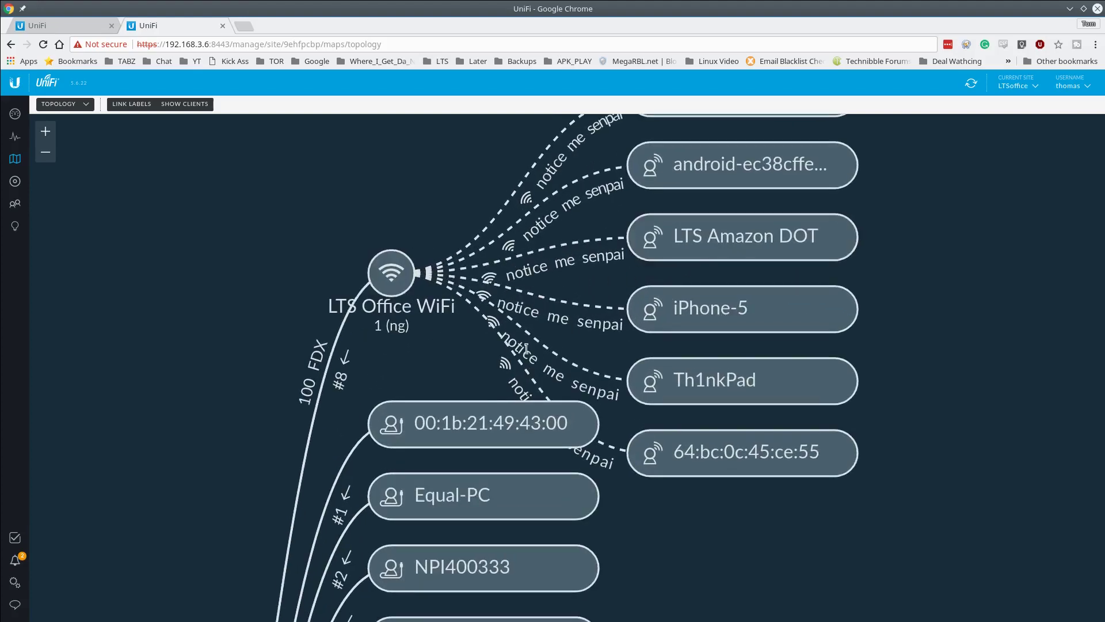
middle_click(165, 28)
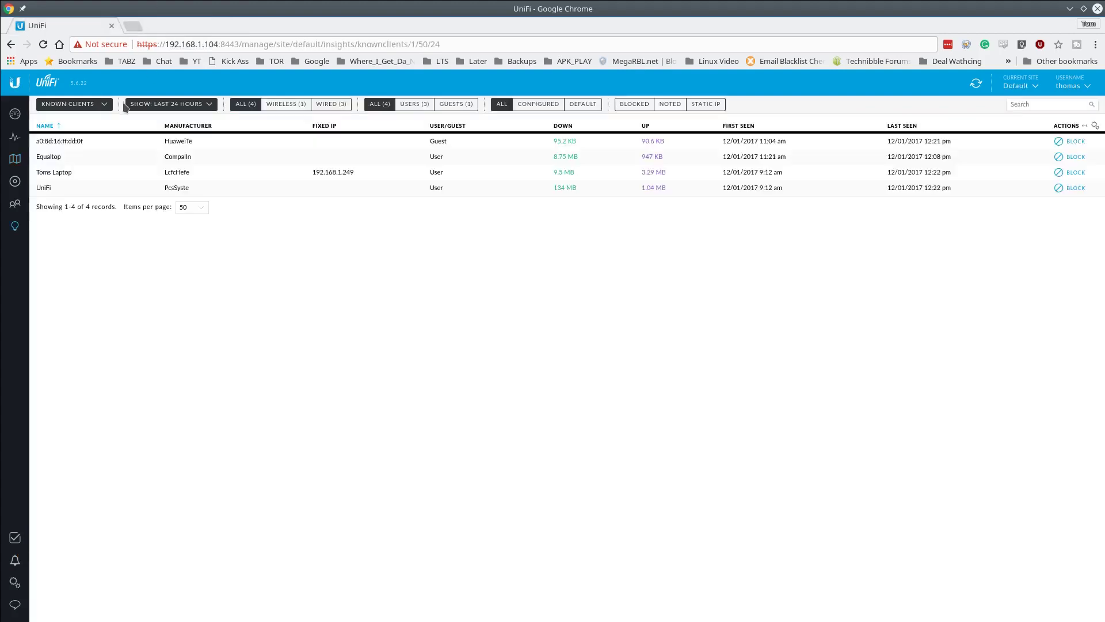
- Go to the Deep Packet Inspection settings and expand the Default restriction group
left_click(16, 114)
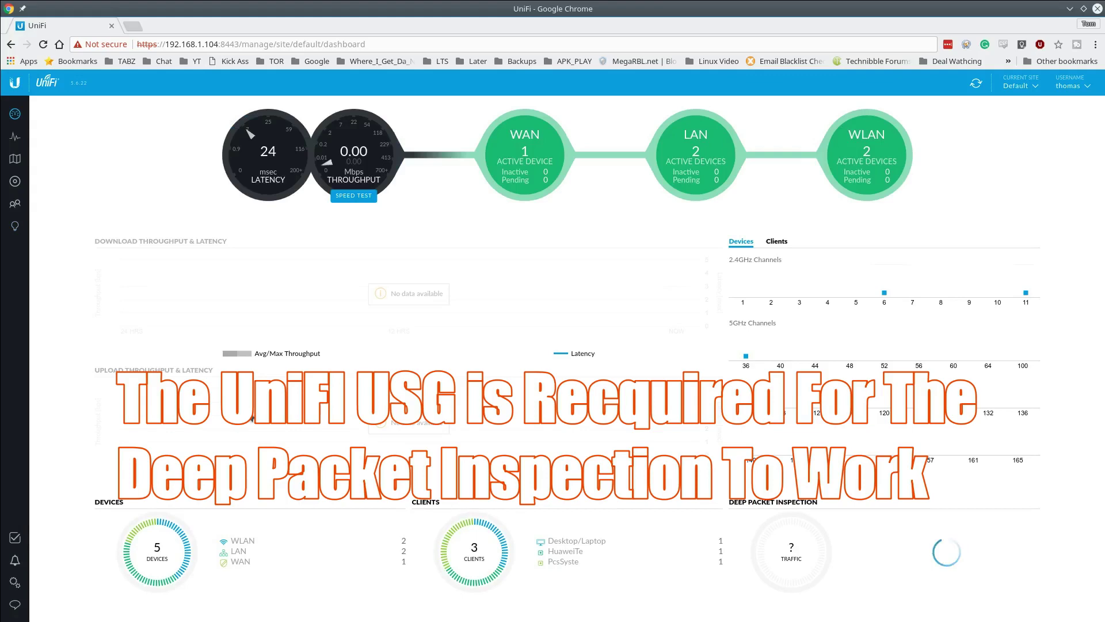
left_click(14, 583)
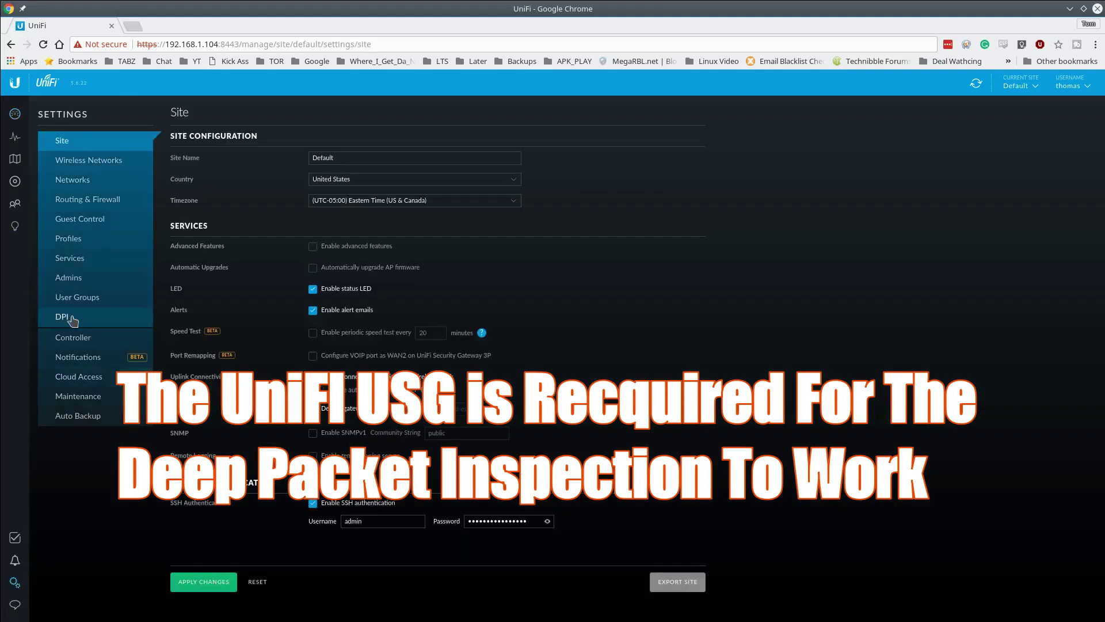
left_click(72, 320)
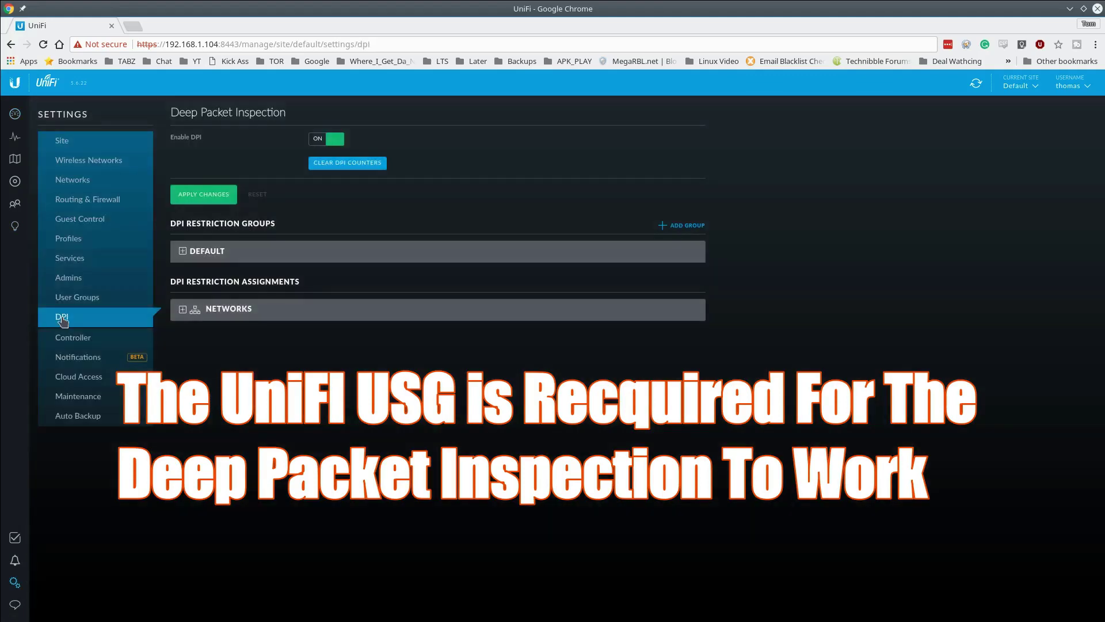
left_click(183, 252)
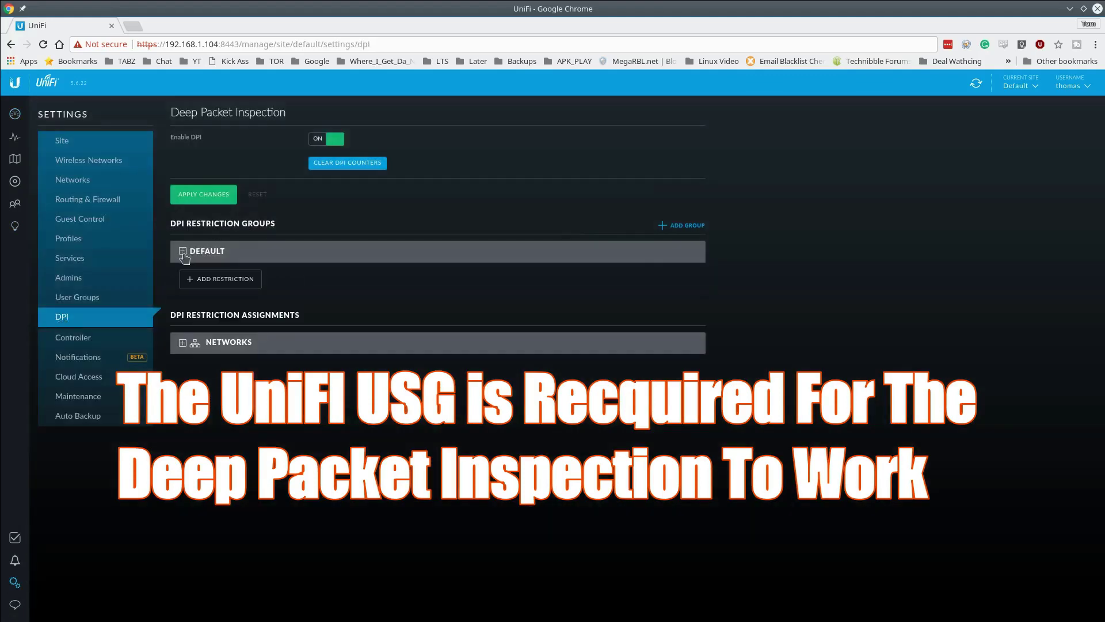
- Add a Default-group restriction covering Social Network and Bypass Proxies and Tunnels, and save it
left_click(195, 280)
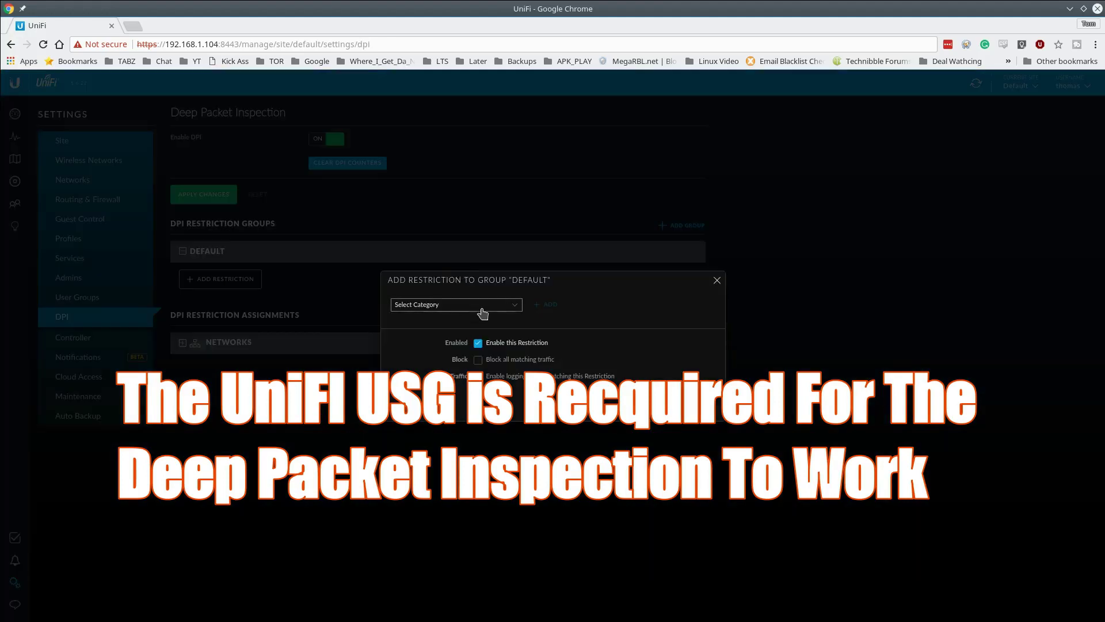
left_click(480, 307)
left_click_drag(516, 333, 536, 351)
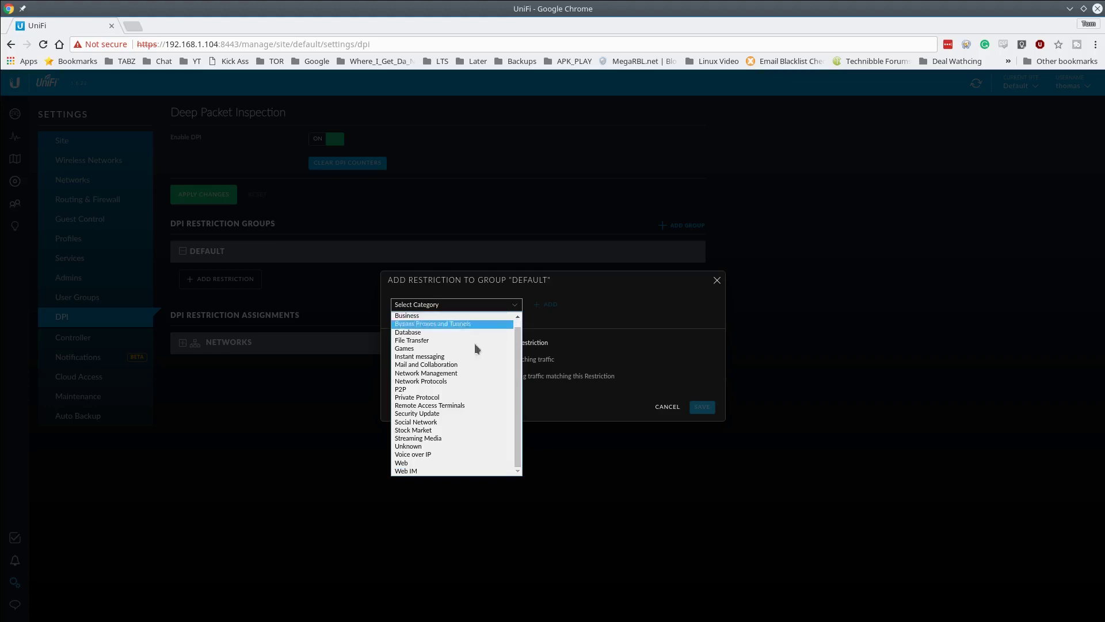
left_click(452, 422)
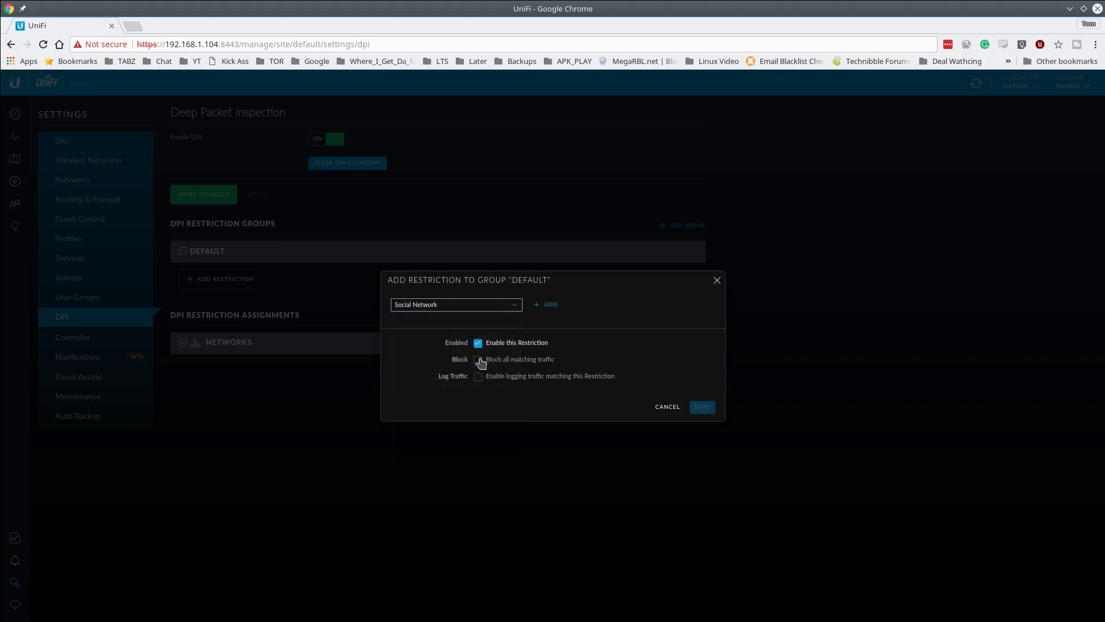
left_click(547, 305)
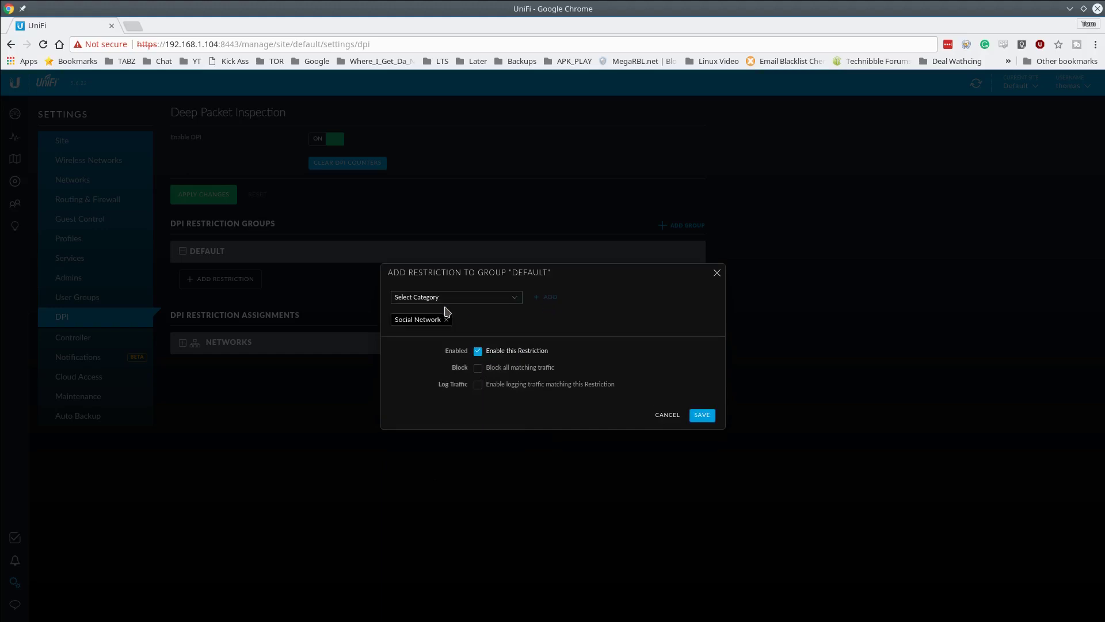
left_click(490, 301)
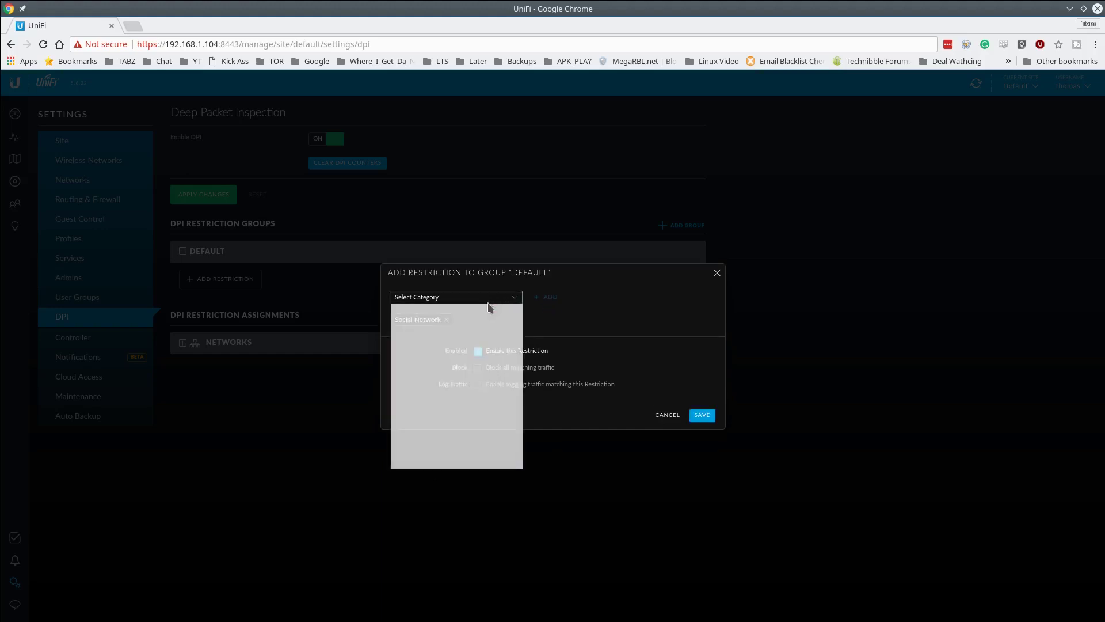
left_click(509, 324)
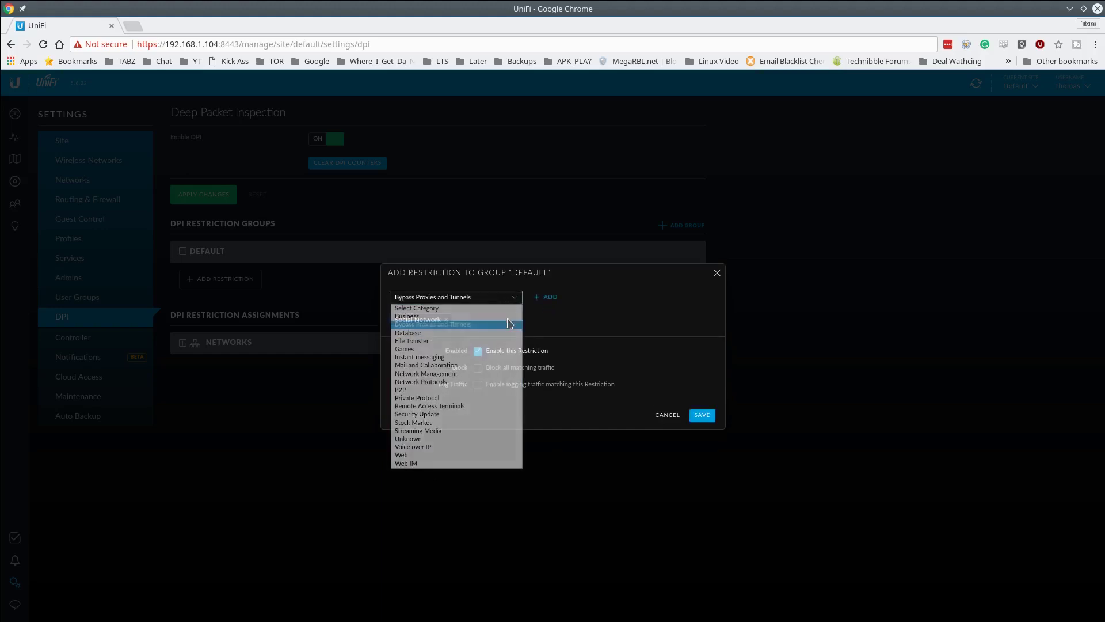
left_click(546, 297)
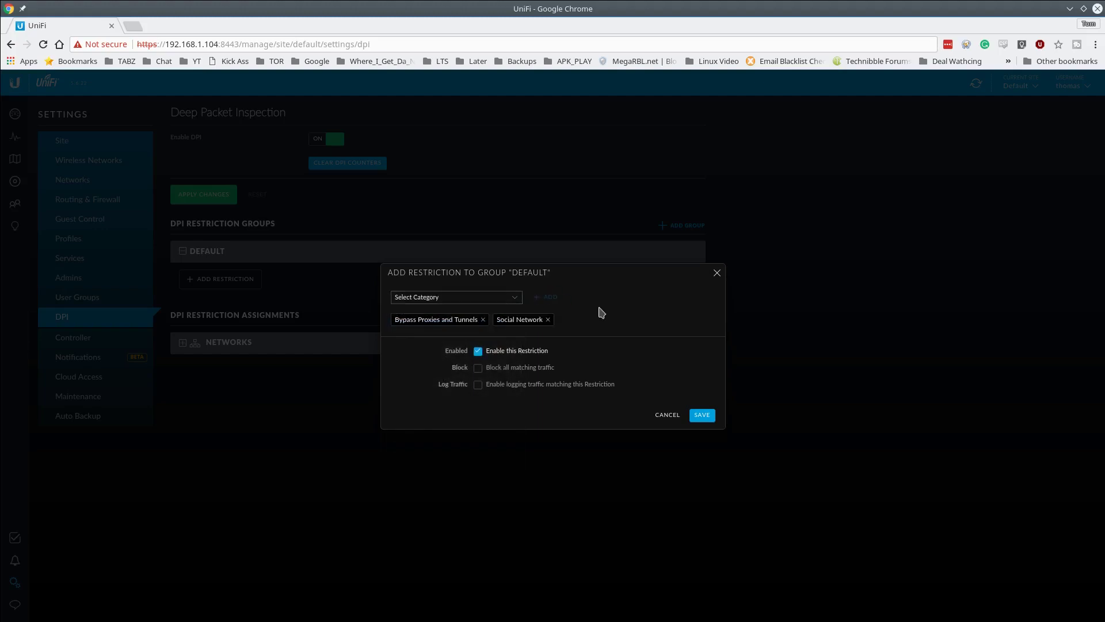
left_click(701, 417)
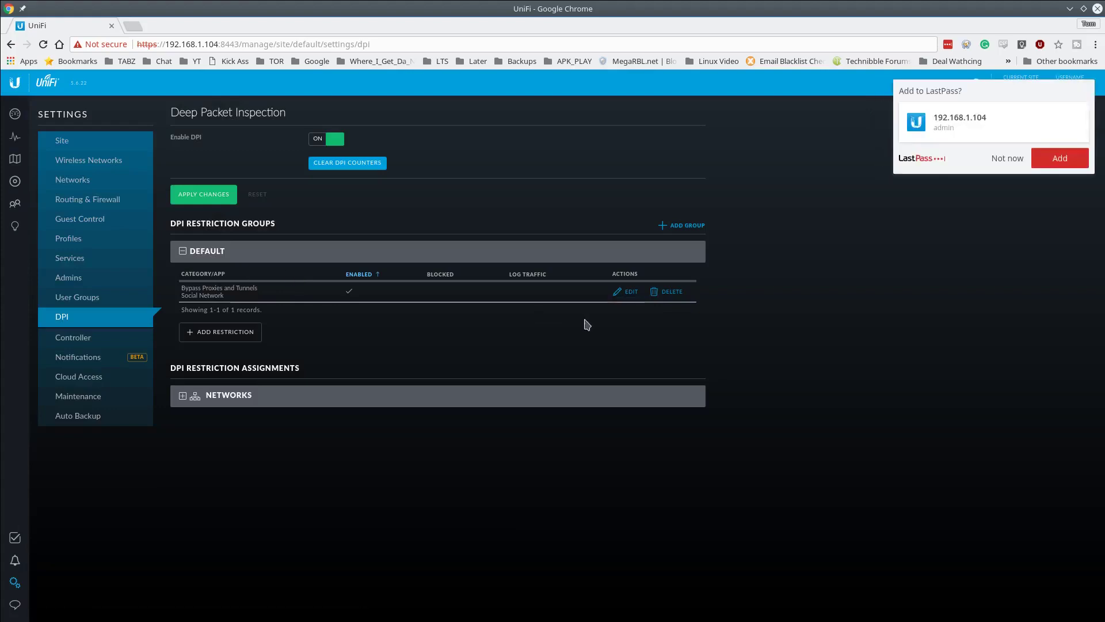
- Edit the restriction to block and log matching traffic, and save
left_click(621, 295)
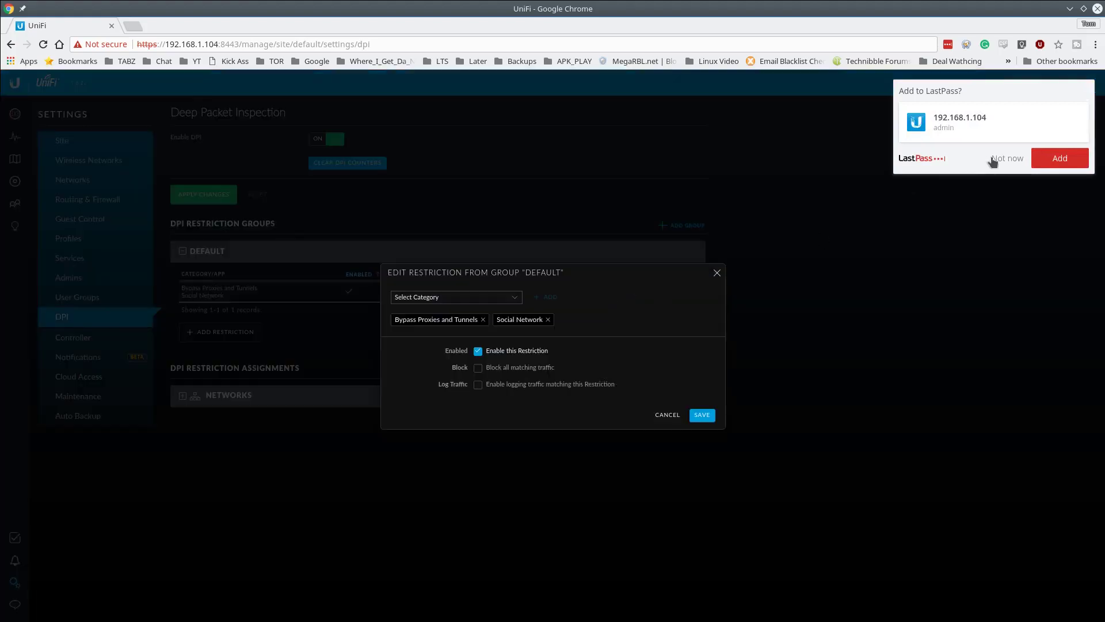
left_click(1008, 158)
left_click(478, 368)
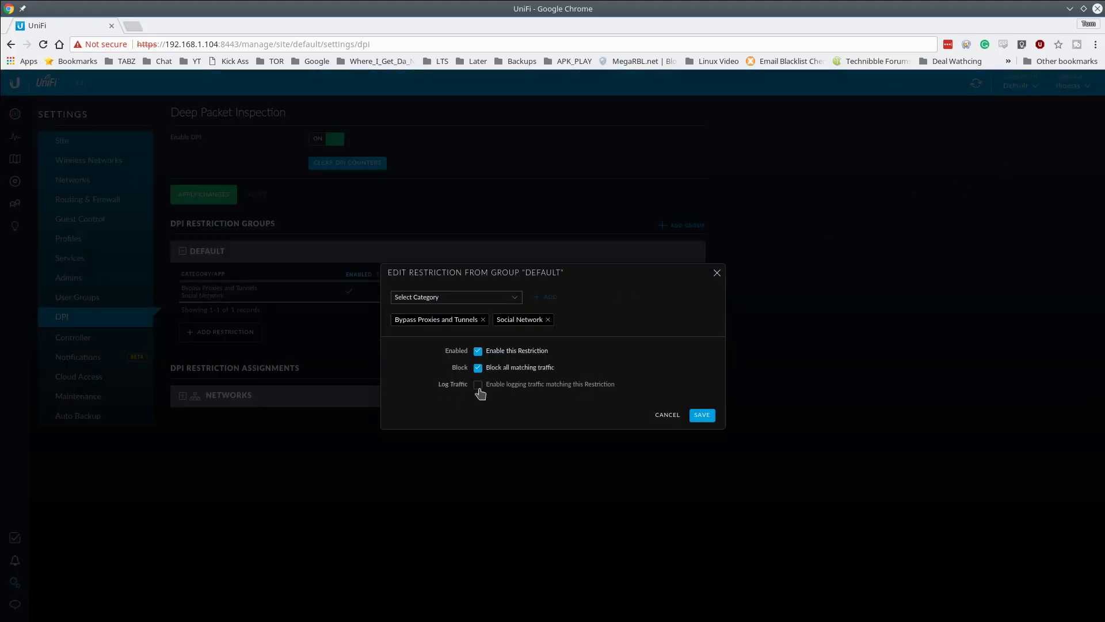
left_click(478, 385)
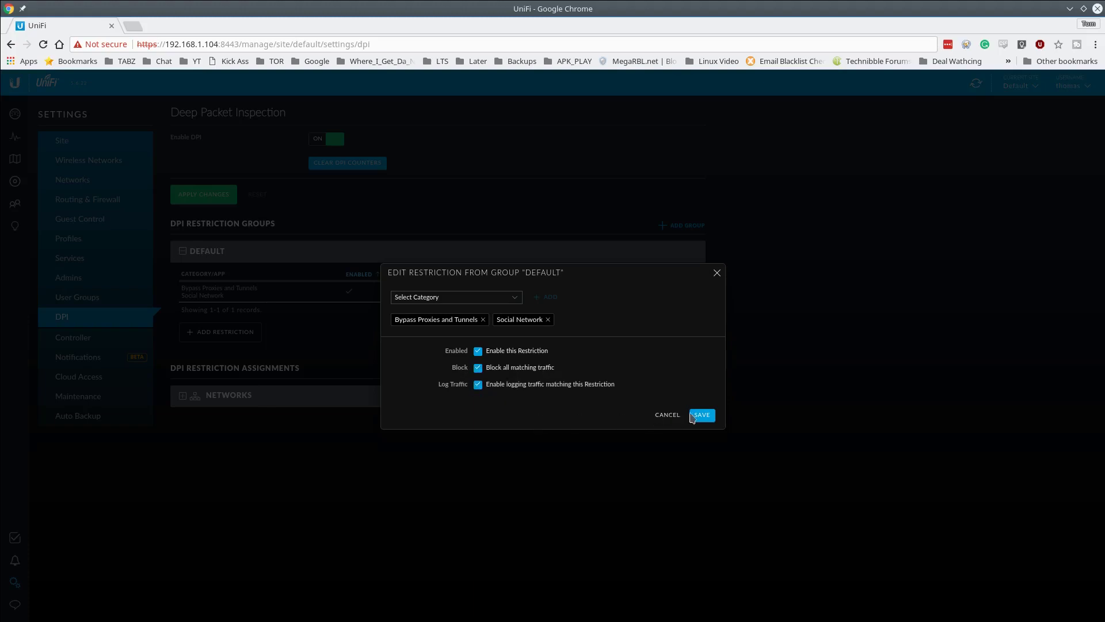
left_click(701, 415)
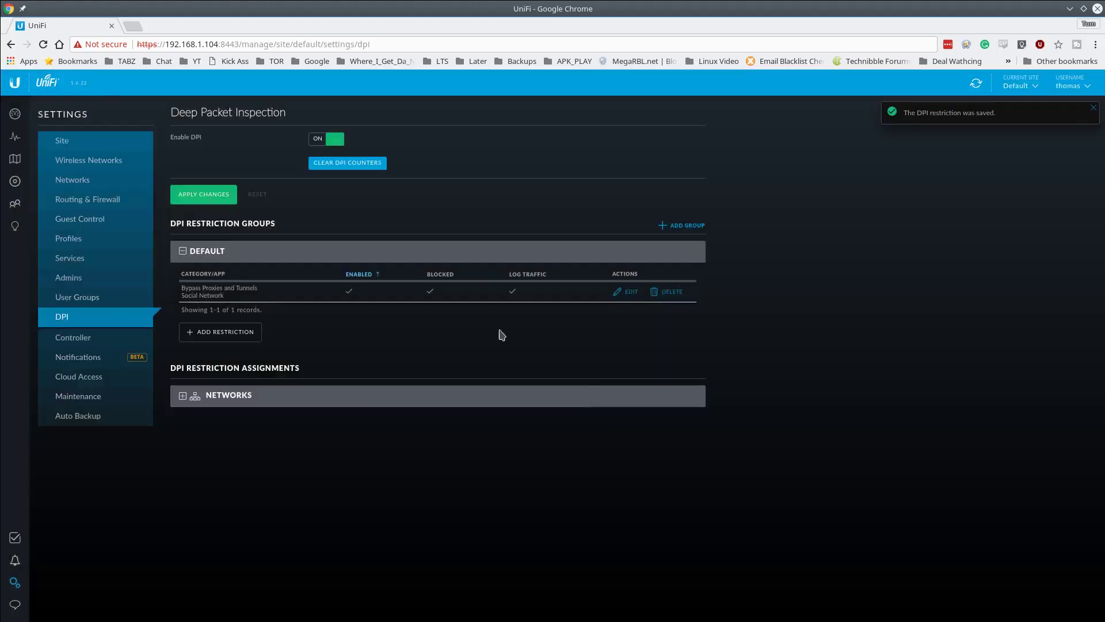
- Assign the Default restriction group to the LAN network under NETWORKS and save
left_click(232, 402)
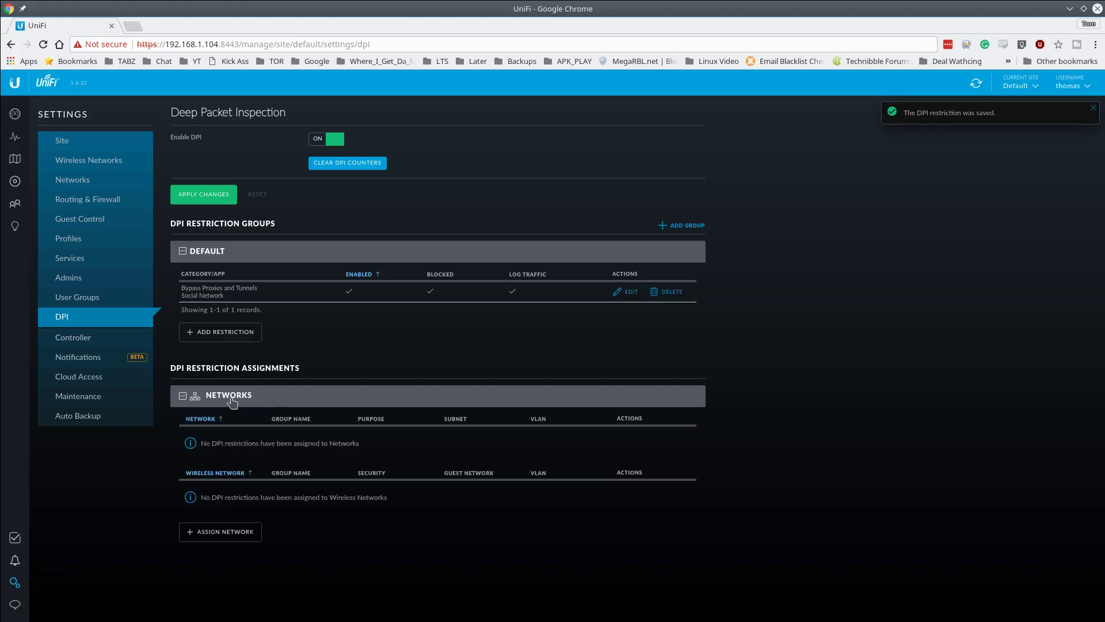
left_click(244, 534)
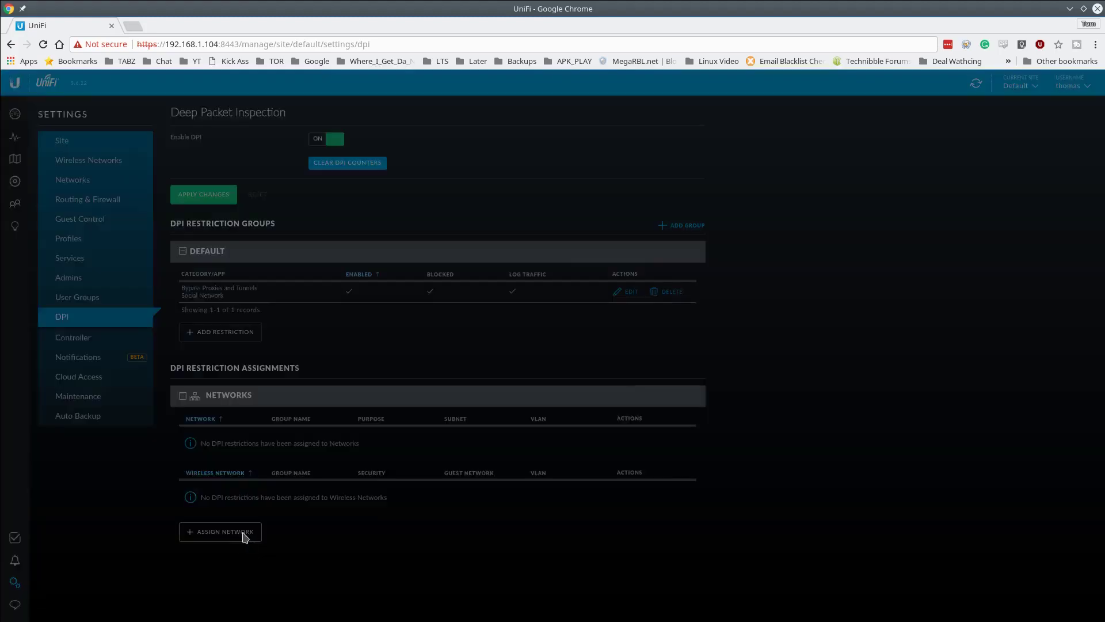
left_click(566, 328)
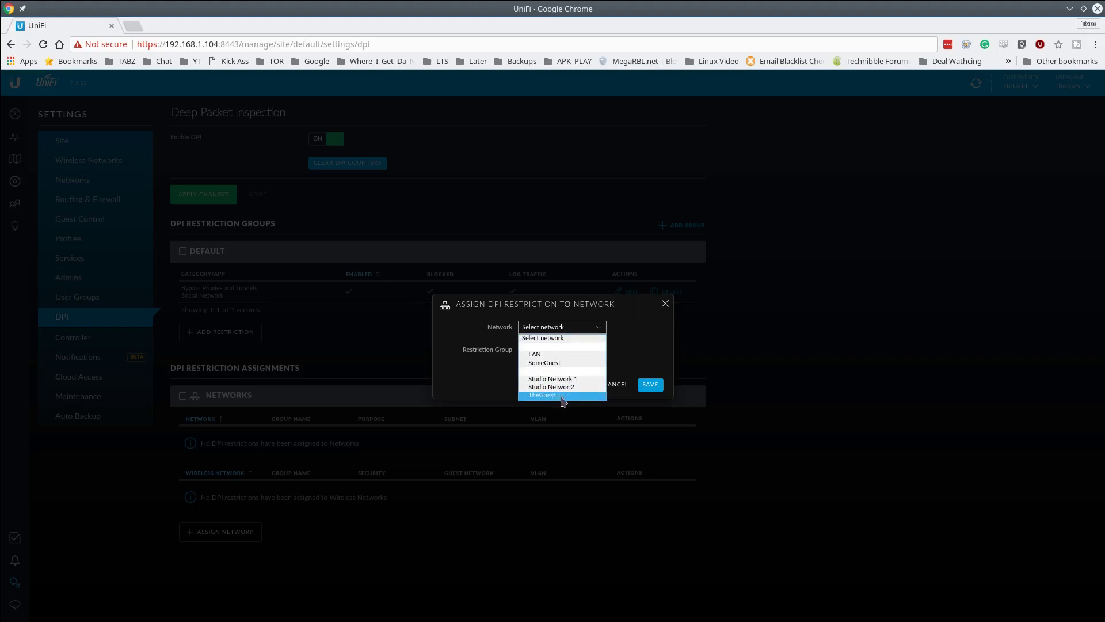
left_click(570, 354)
left_click(650, 384)
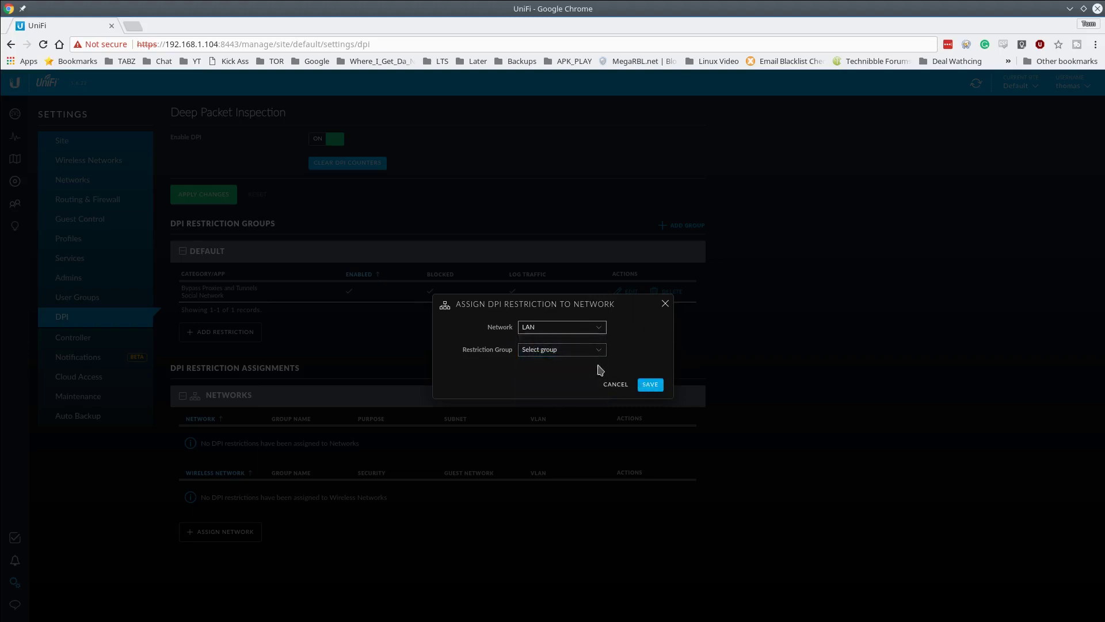
left_click(584, 352)
left_click(567, 369)
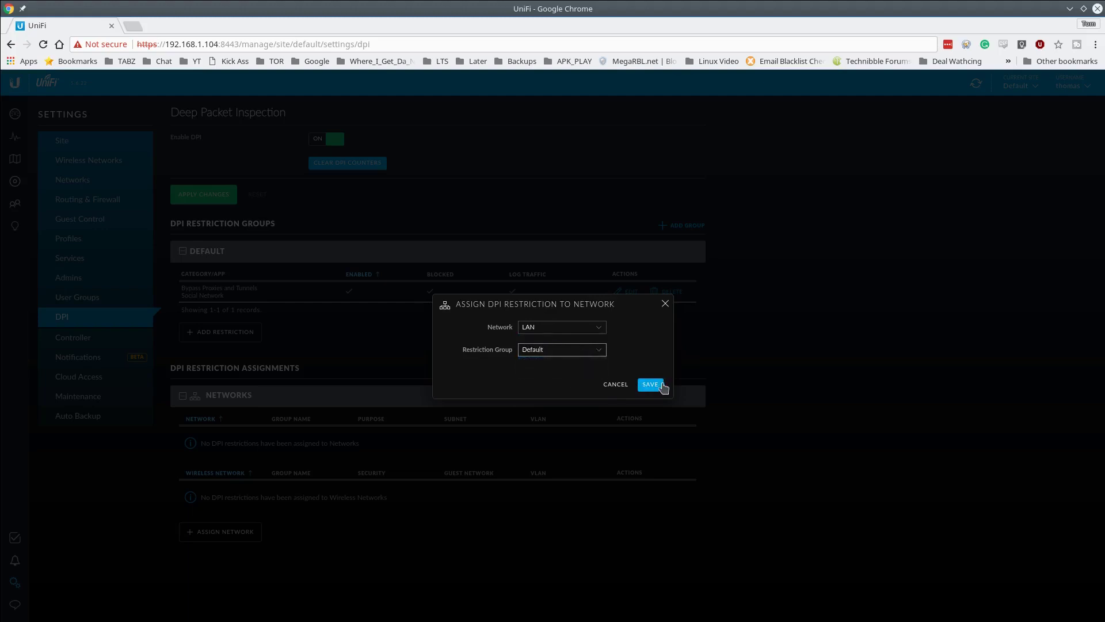
left_click(660, 388)
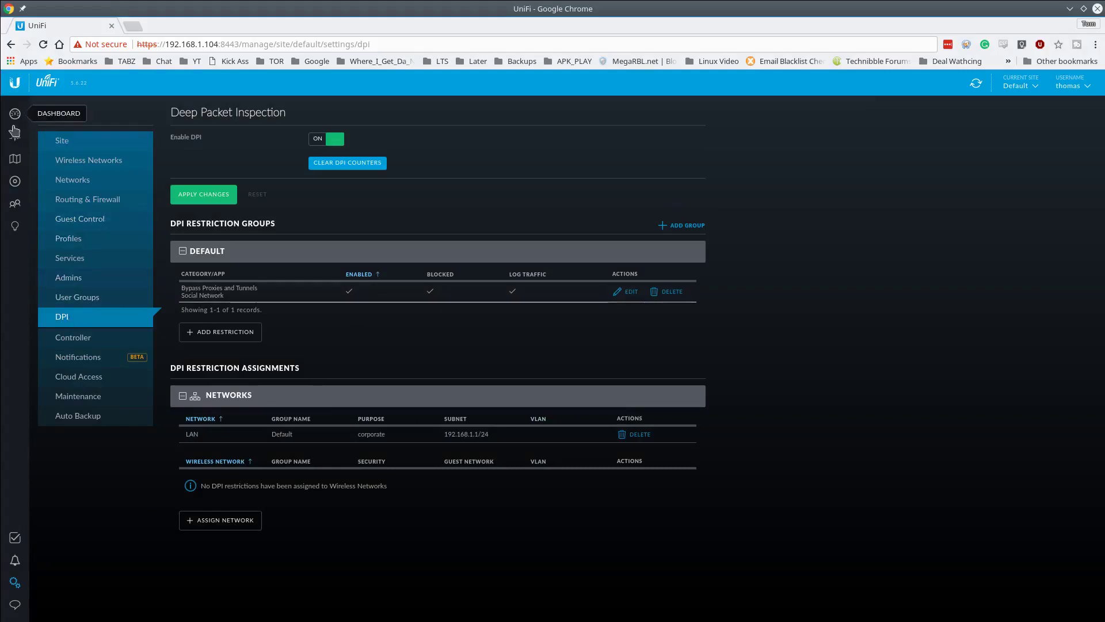
left_click(15, 183)
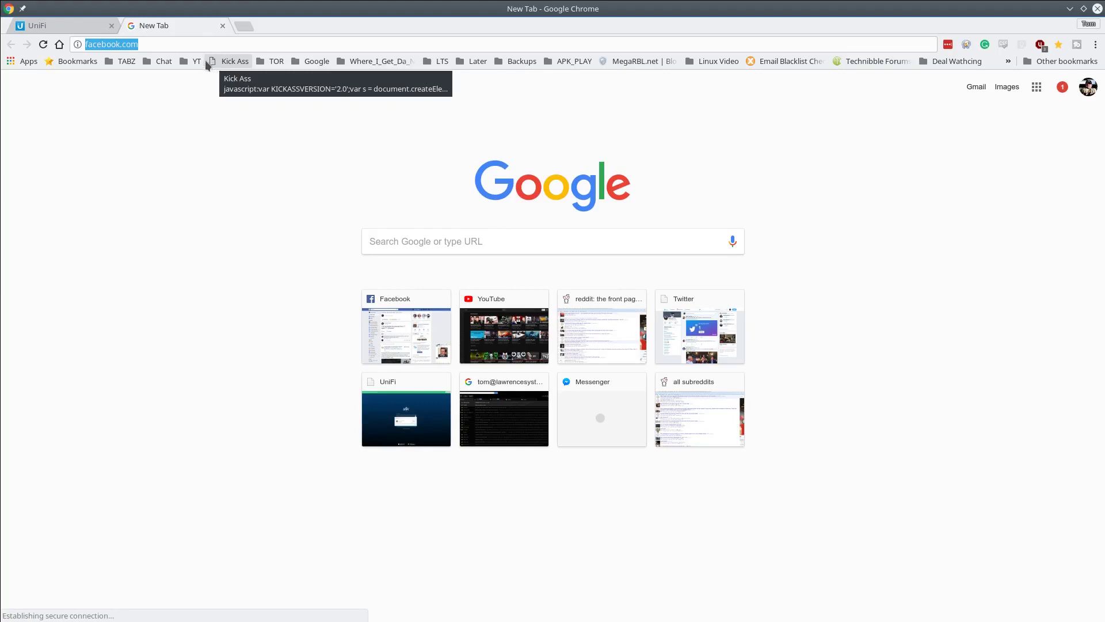
- Open a new browser tab and load google.com
left_click(244, 44)
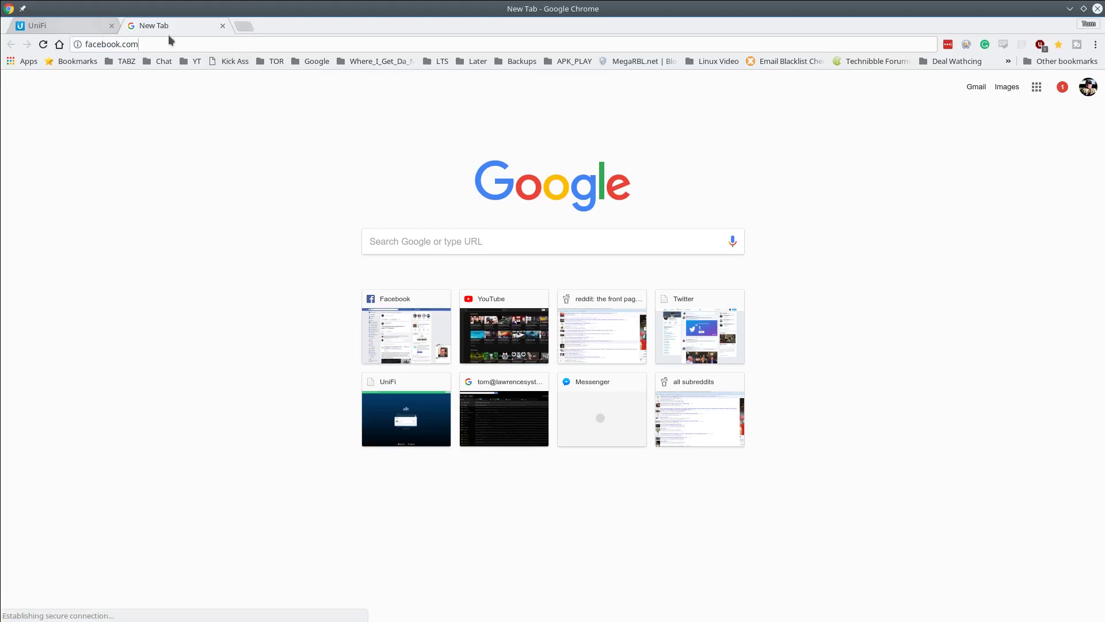
left_click(244, 26)
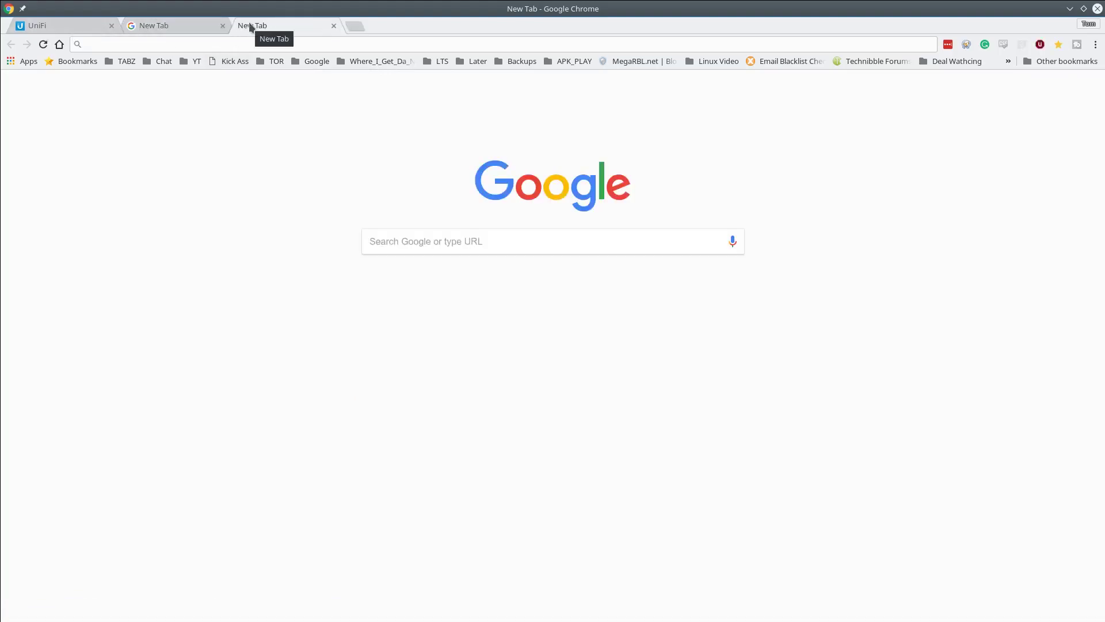
type("google.com")
key("Return")
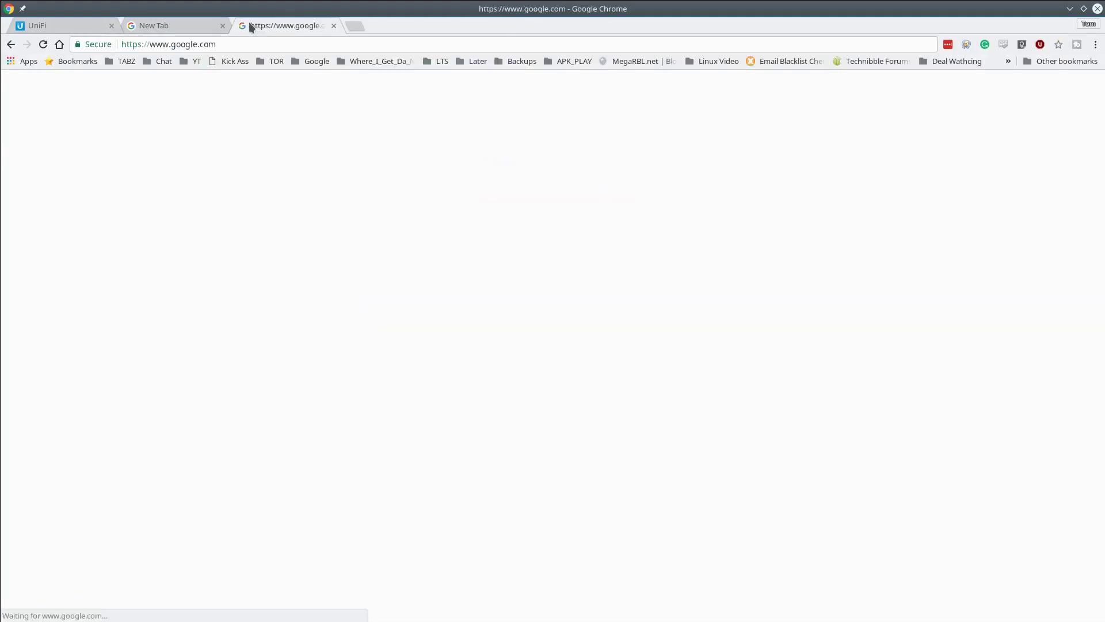
- Load plus.google.com, then close that tab and return to the UniFi tab
left_click(249, 41)
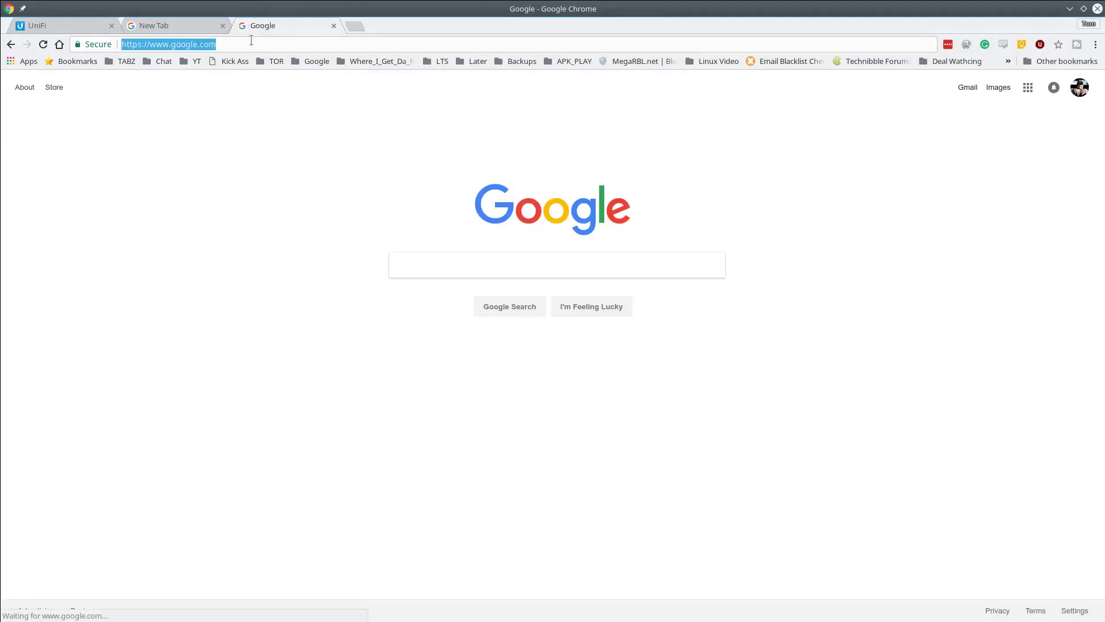
type("pl")
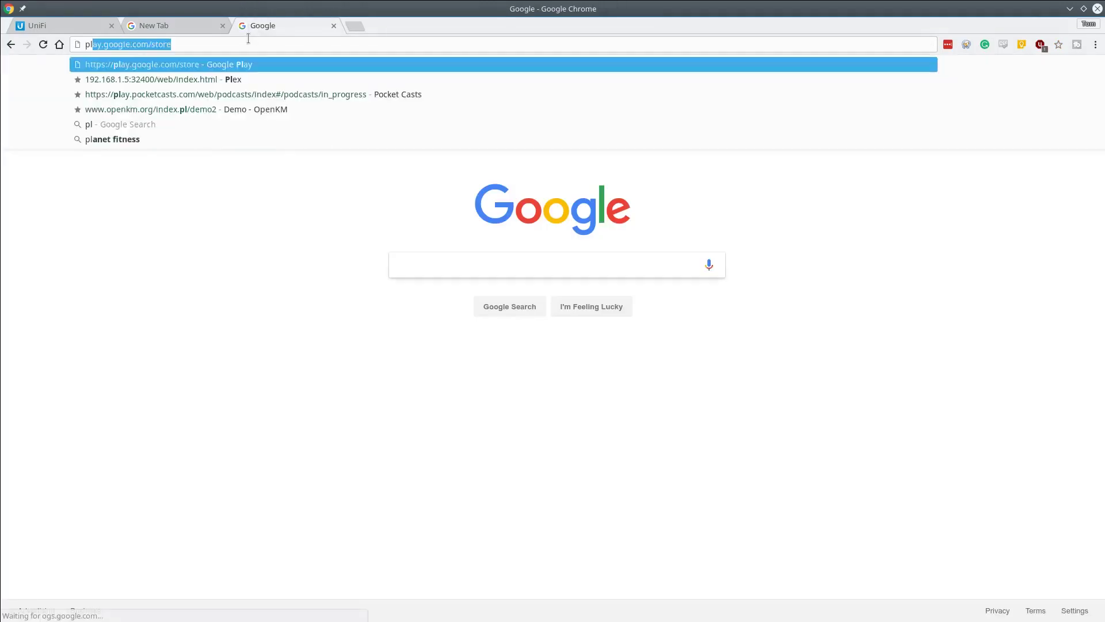
type("us.goog")
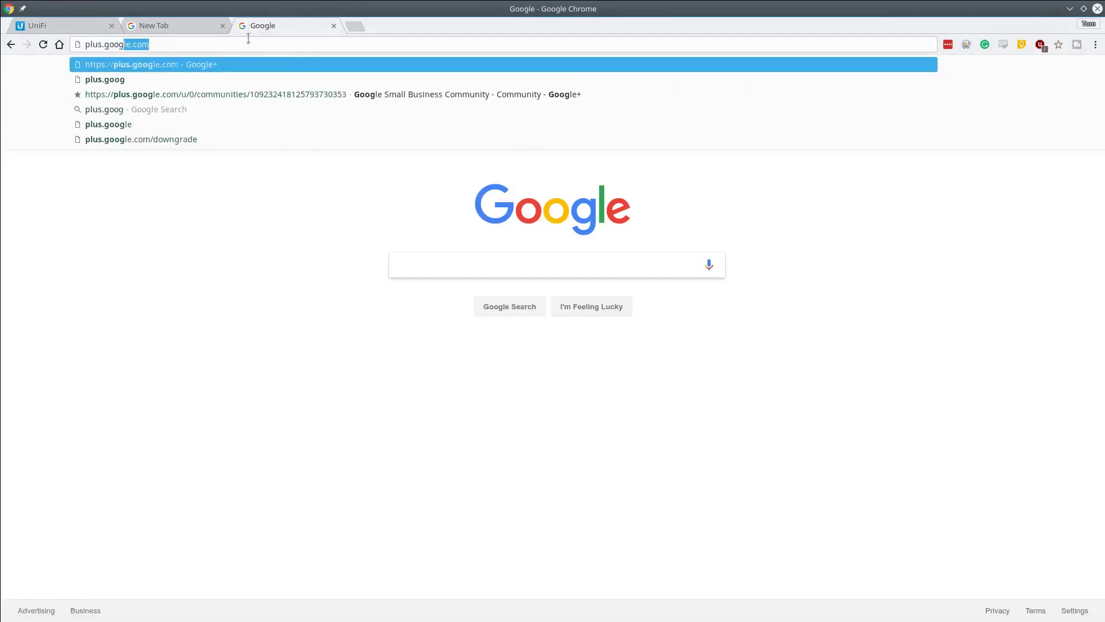
key("Return")
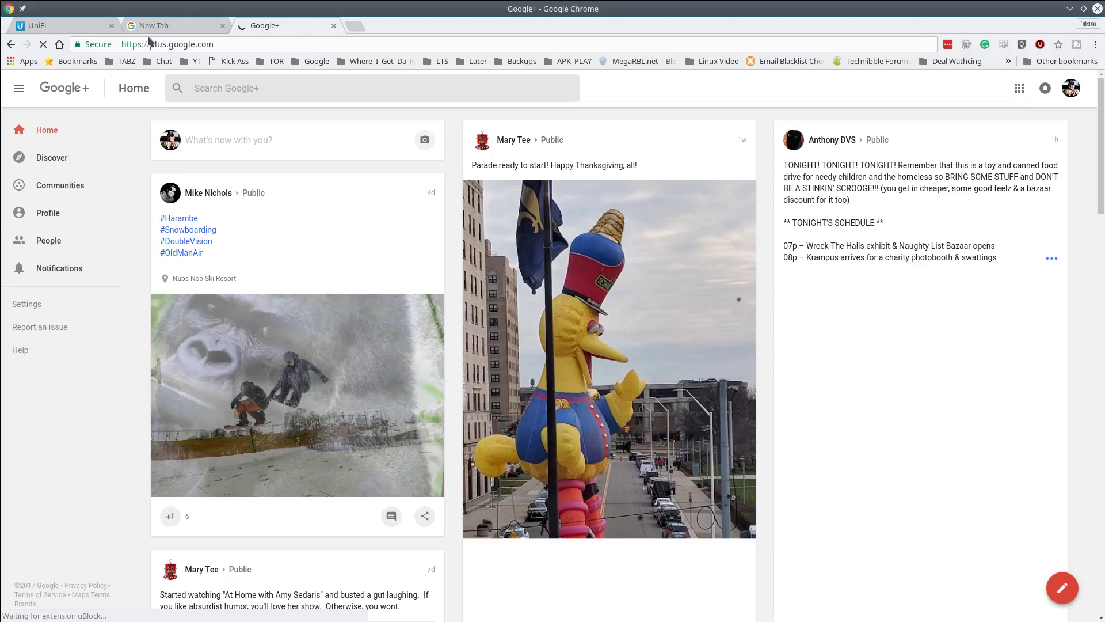
left_click(333, 26)
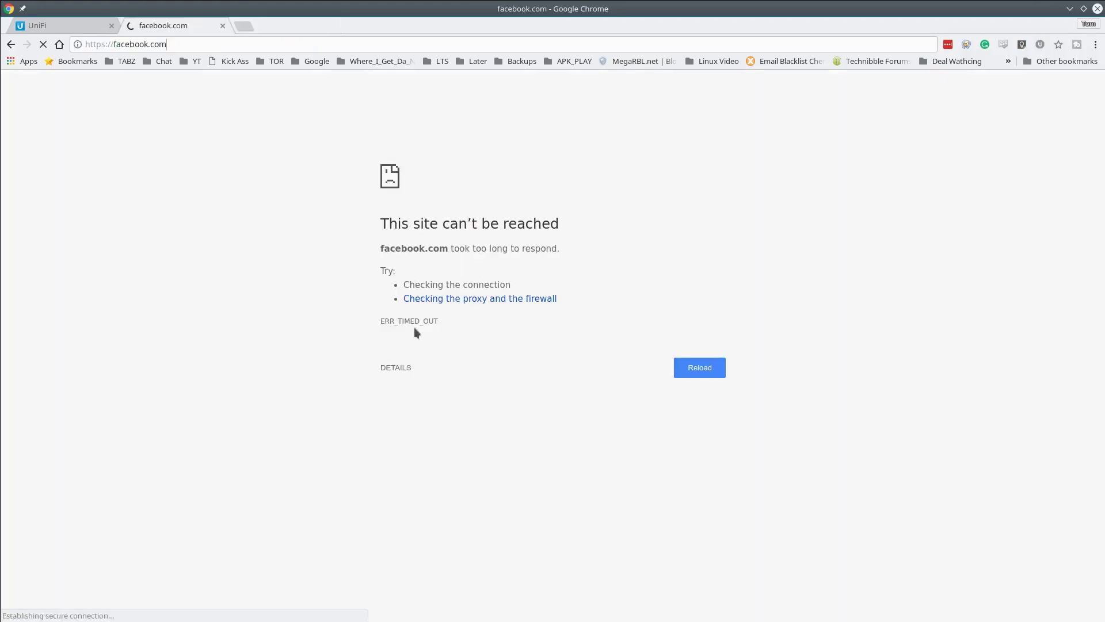
left_click(64, 29)
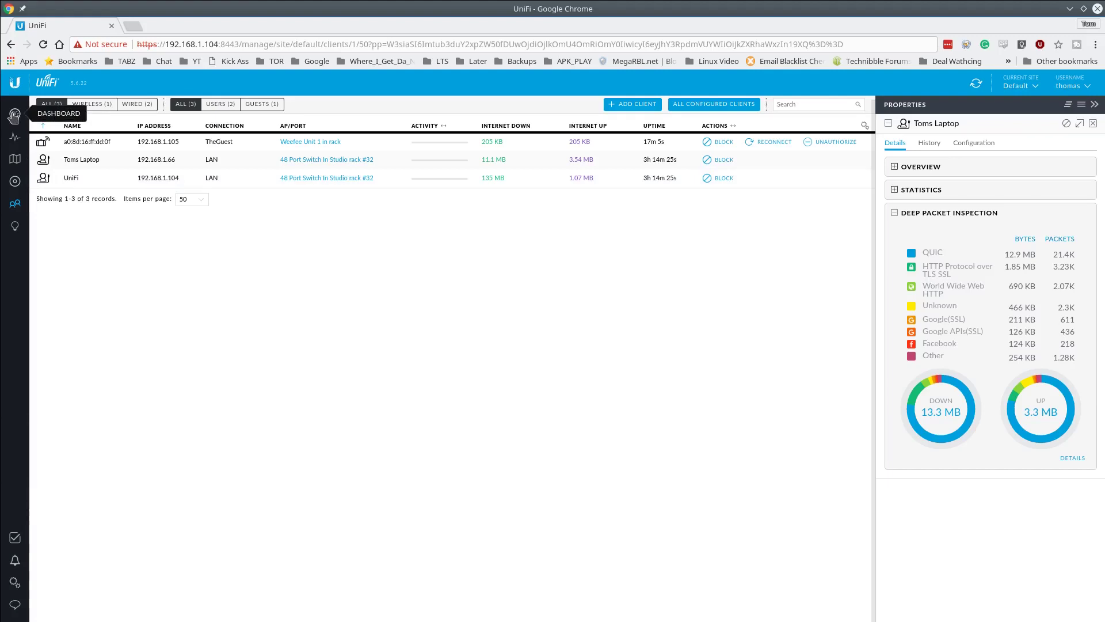
- Open the Events panel showing ADMIN events of every severity
left_click(15, 181)
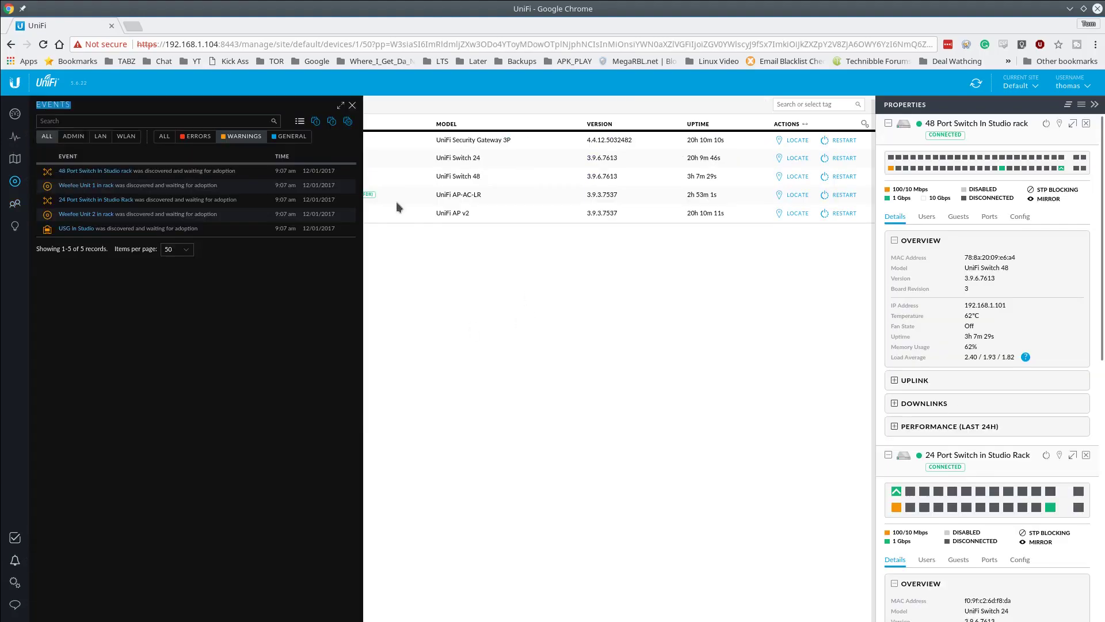
left_click(353, 105)
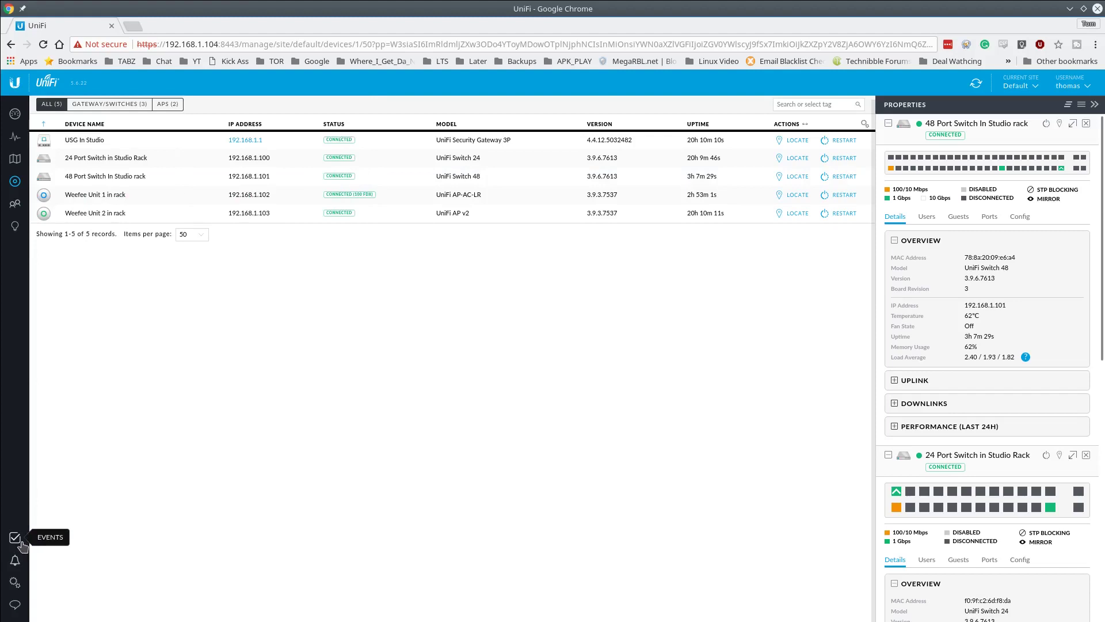
left_click(17, 541)
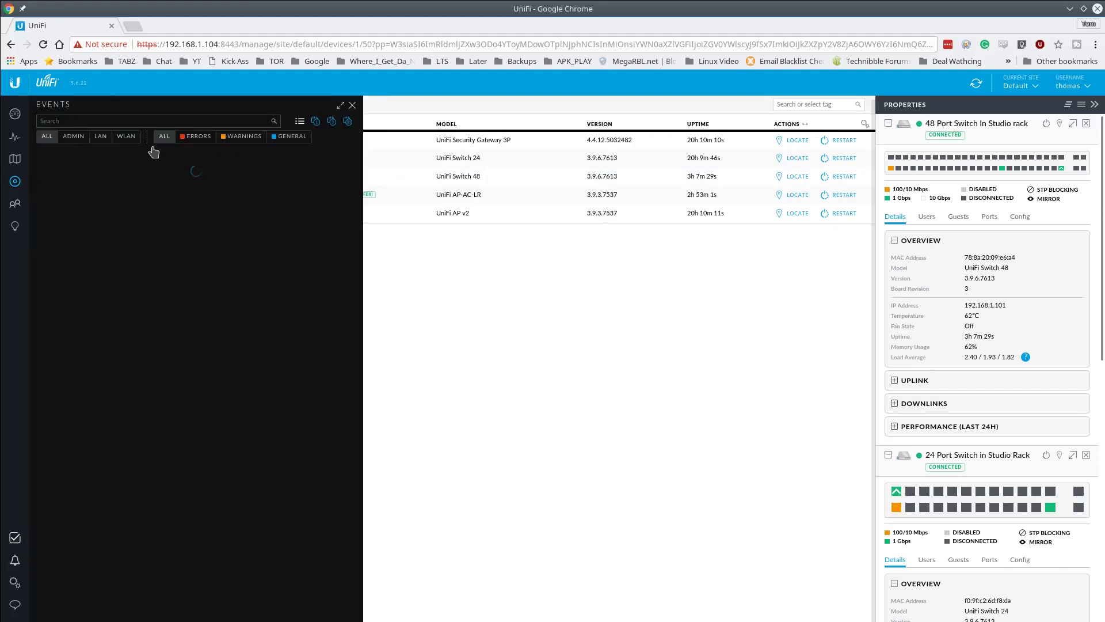
left_click(195, 140)
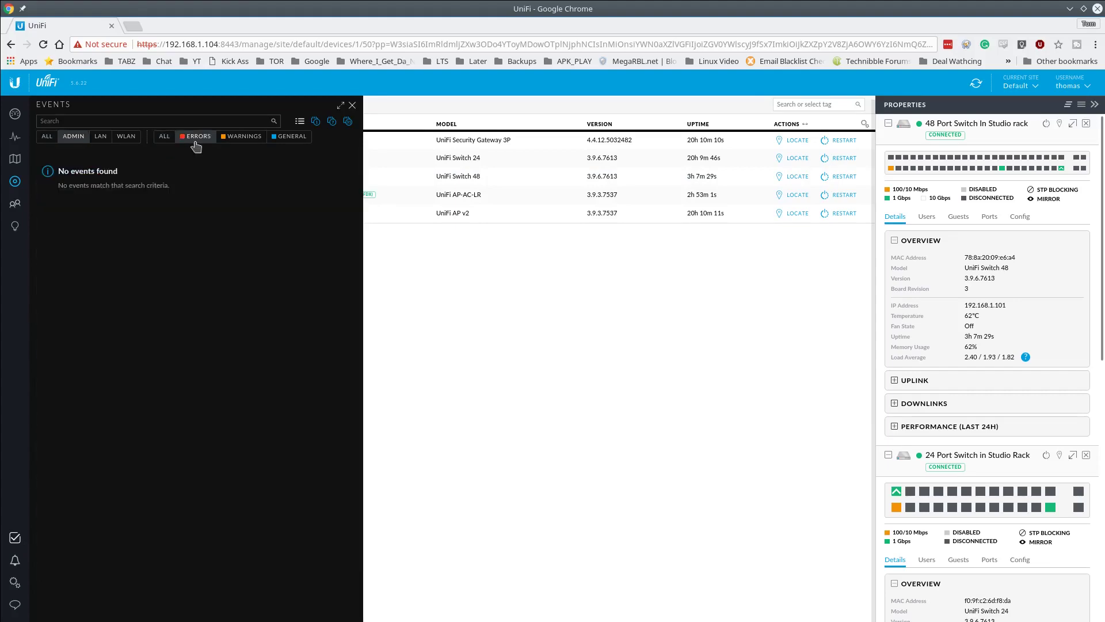
left_click(164, 140)
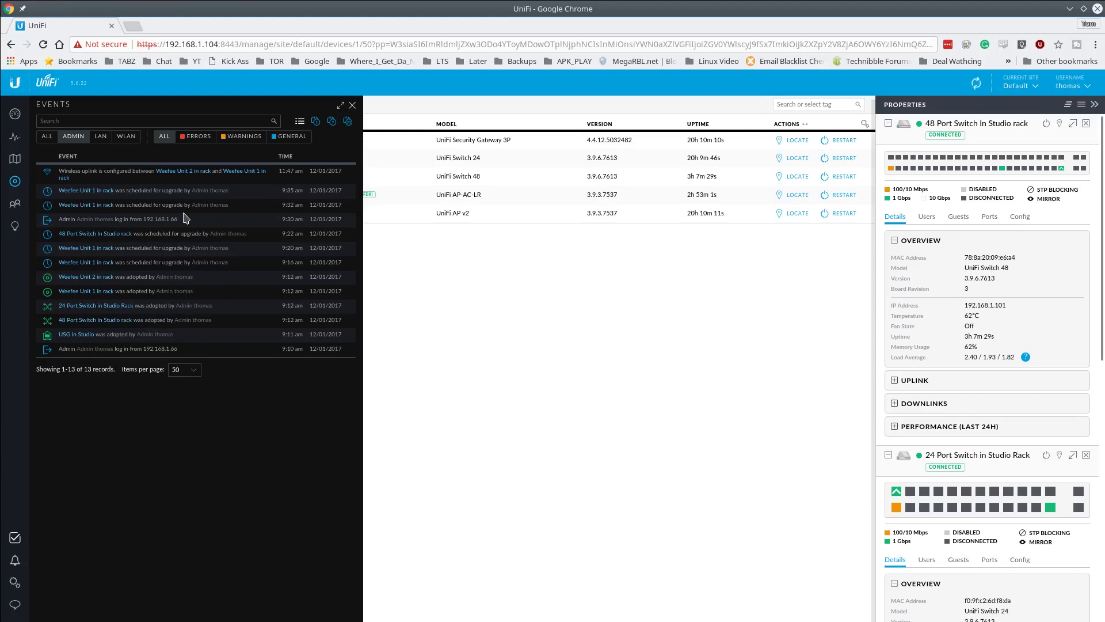
- Search events for '48 port' and cycle the ERRORS, WARNINGS and GENERAL filters, ending on GENERAL
left_click(121, 121)
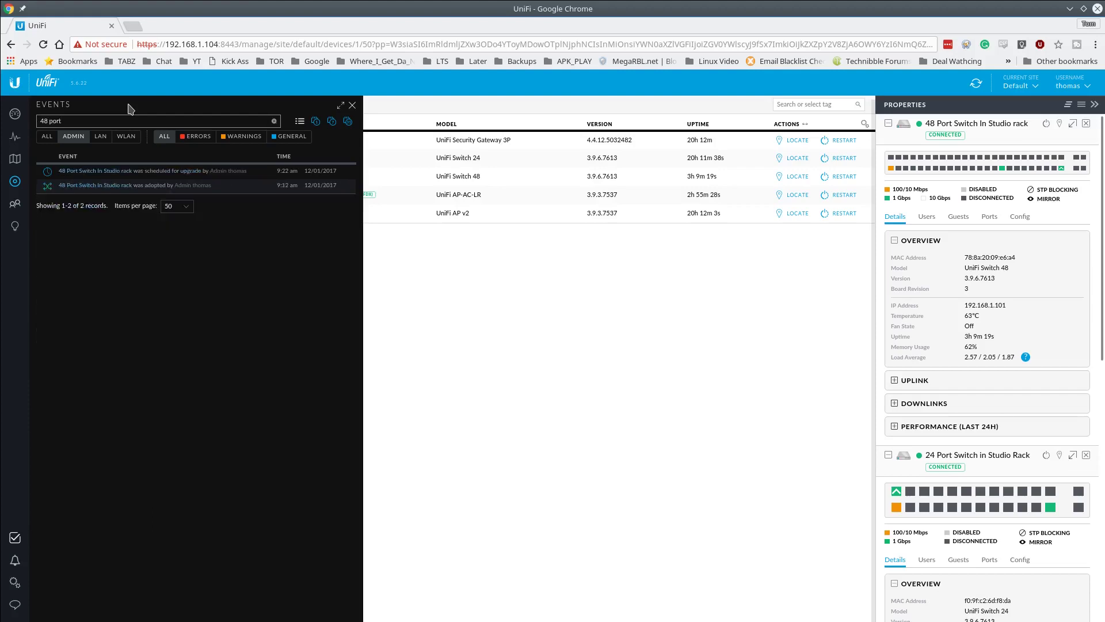
triple_click(96, 119)
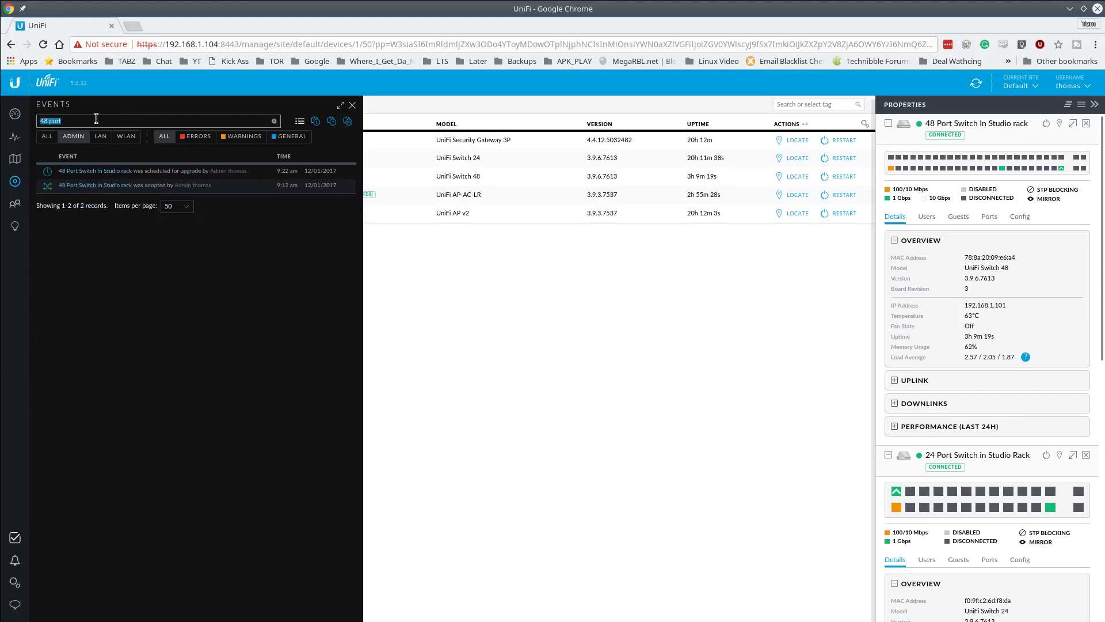
left_click(191, 140)
left_click(244, 138)
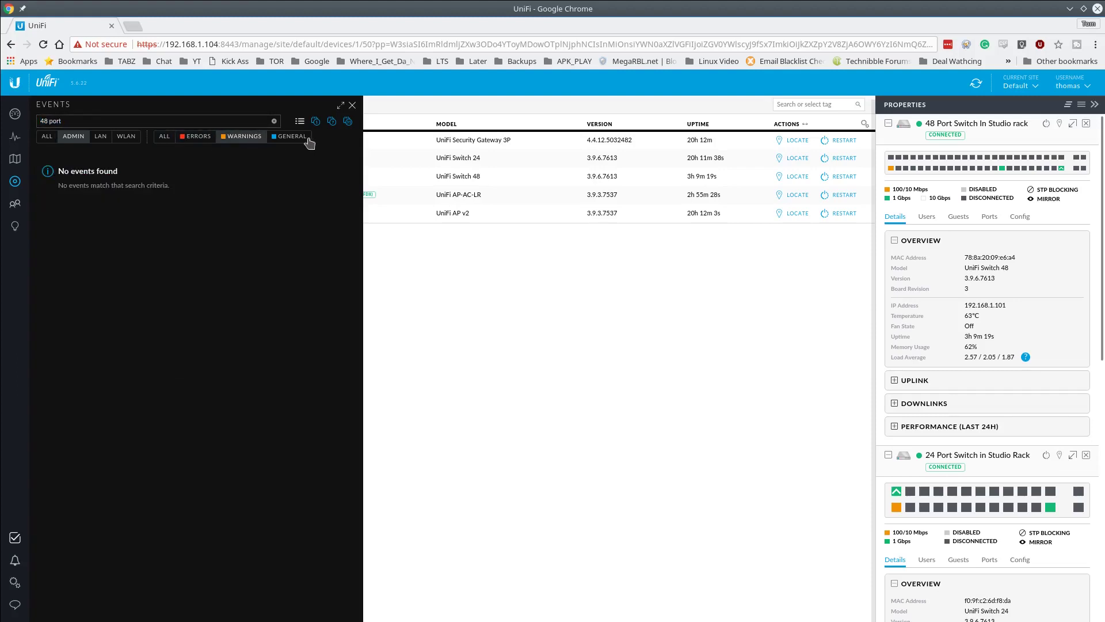
left_click(293, 137)
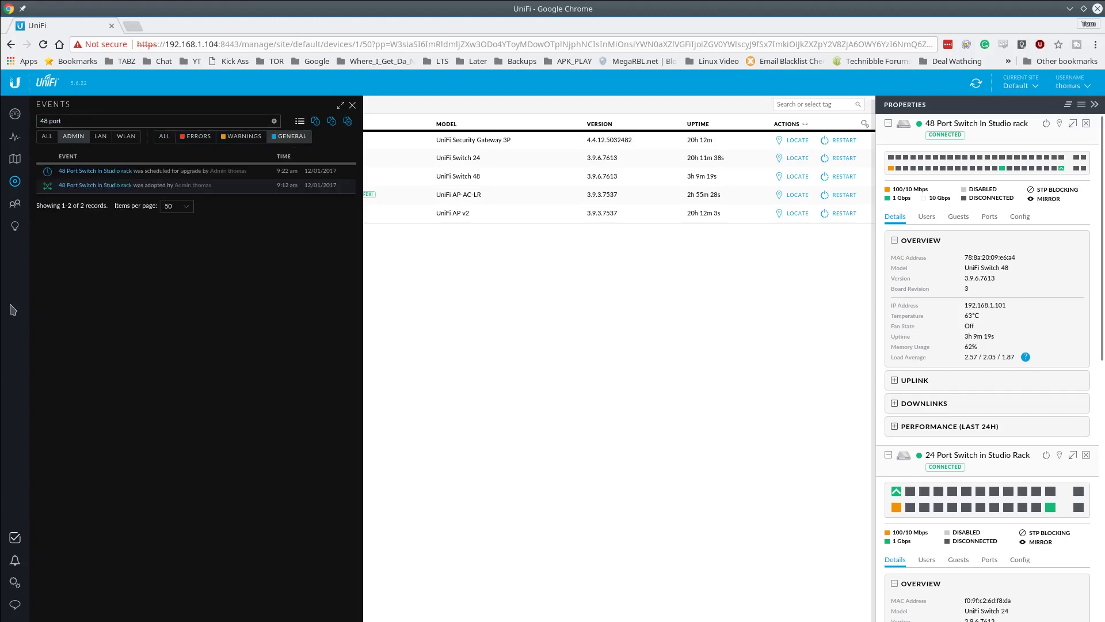
- Download the controller backup 5.6.22.unf from Settings > Maintenance
left_click(15, 587)
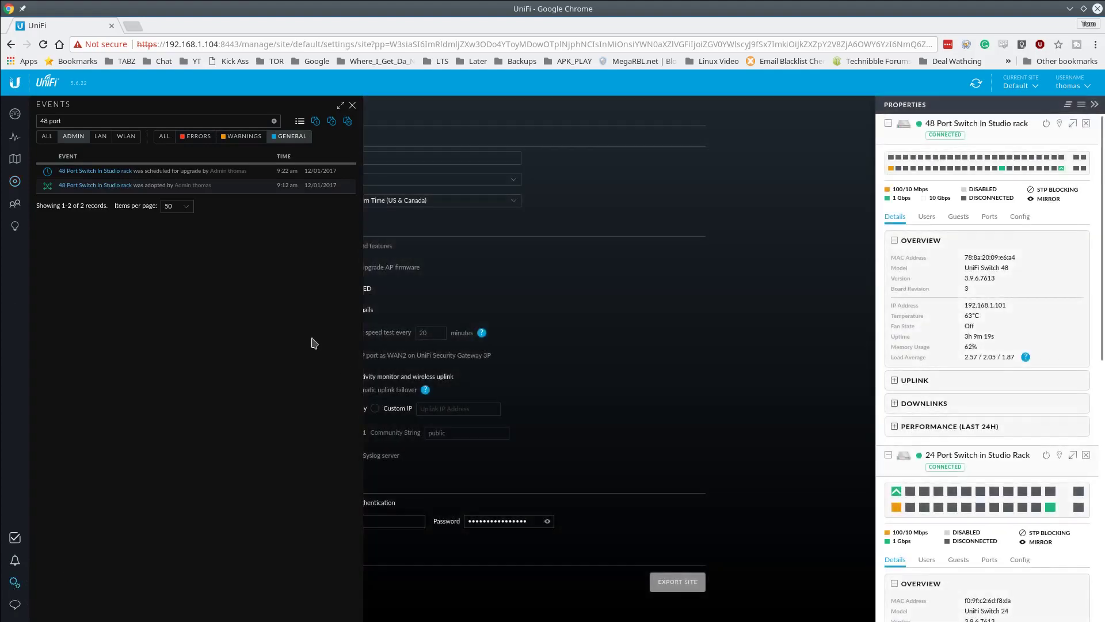
left_click(352, 107)
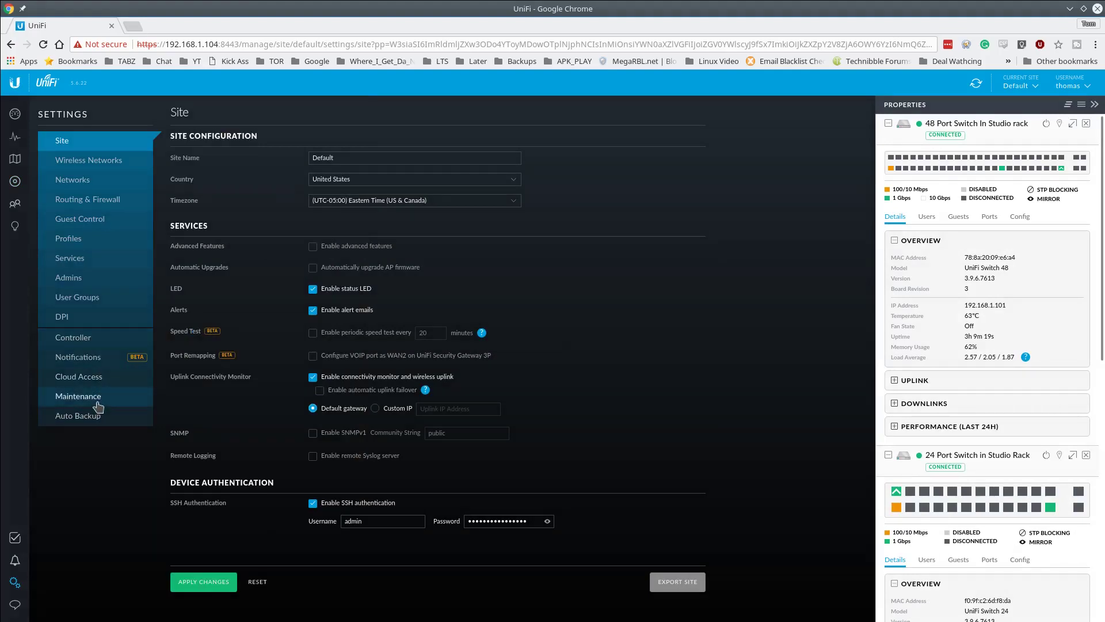
left_click(78, 396)
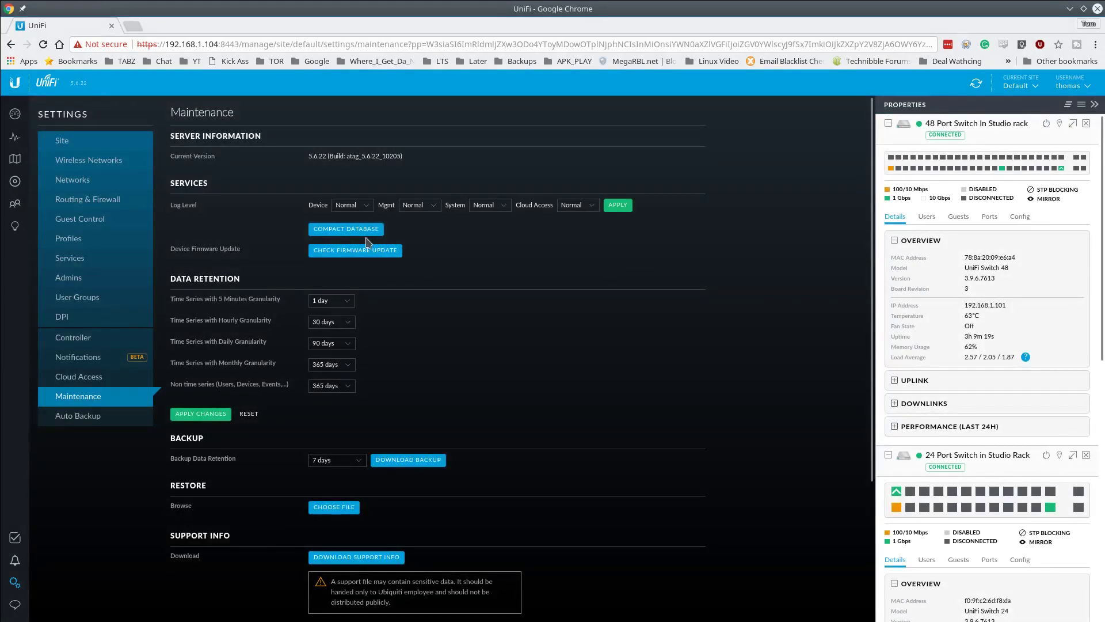
scroll(424, 441, "down", 1)
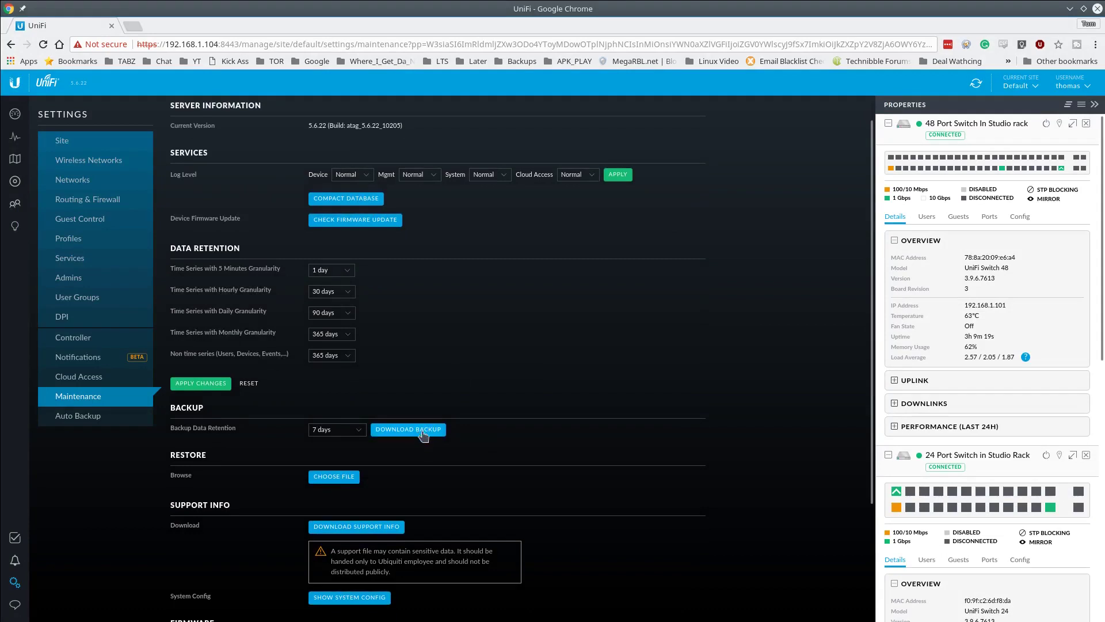
left_click(406, 433)
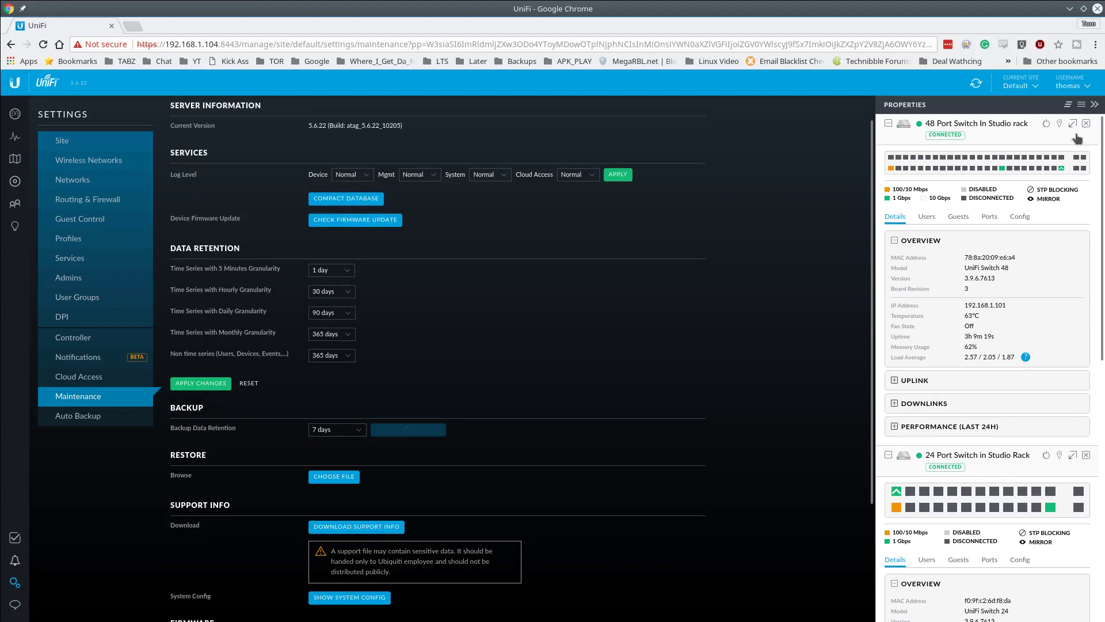
- Close the 48 Port Switch properties card and return to the dashboard overview
left_click(1085, 124)
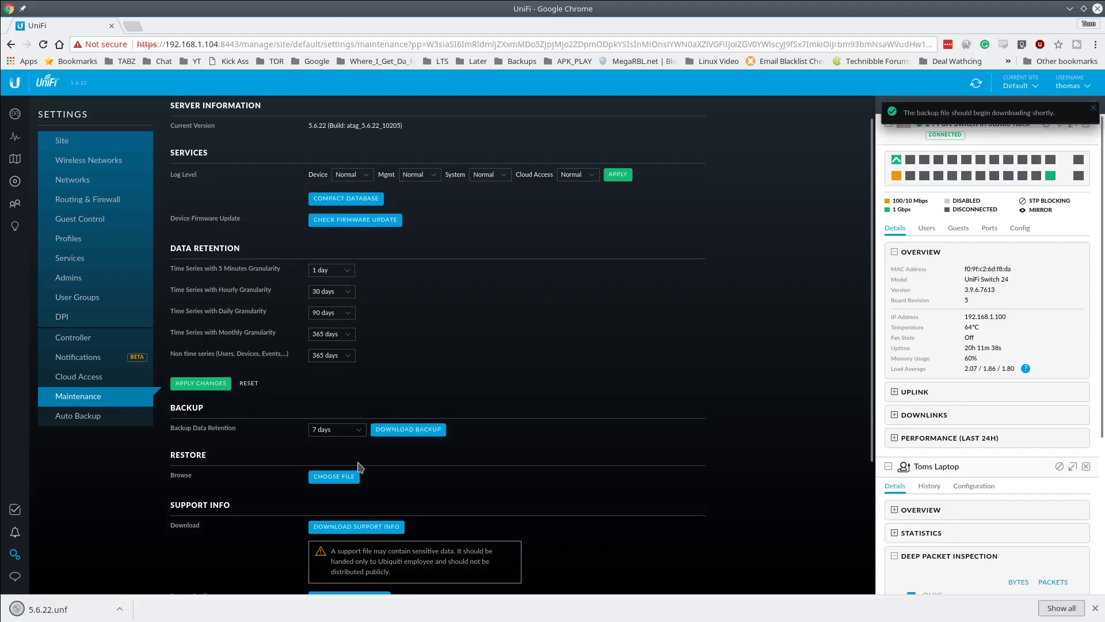
scroll(403, 449, "down", 1)
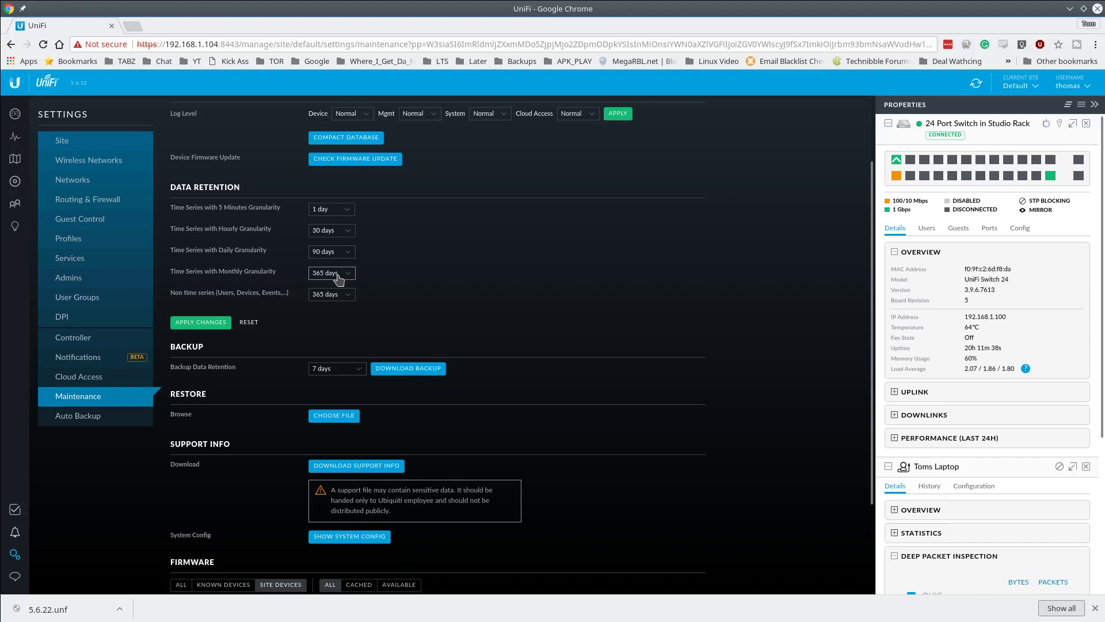
scroll(455, 224, "up", 2)
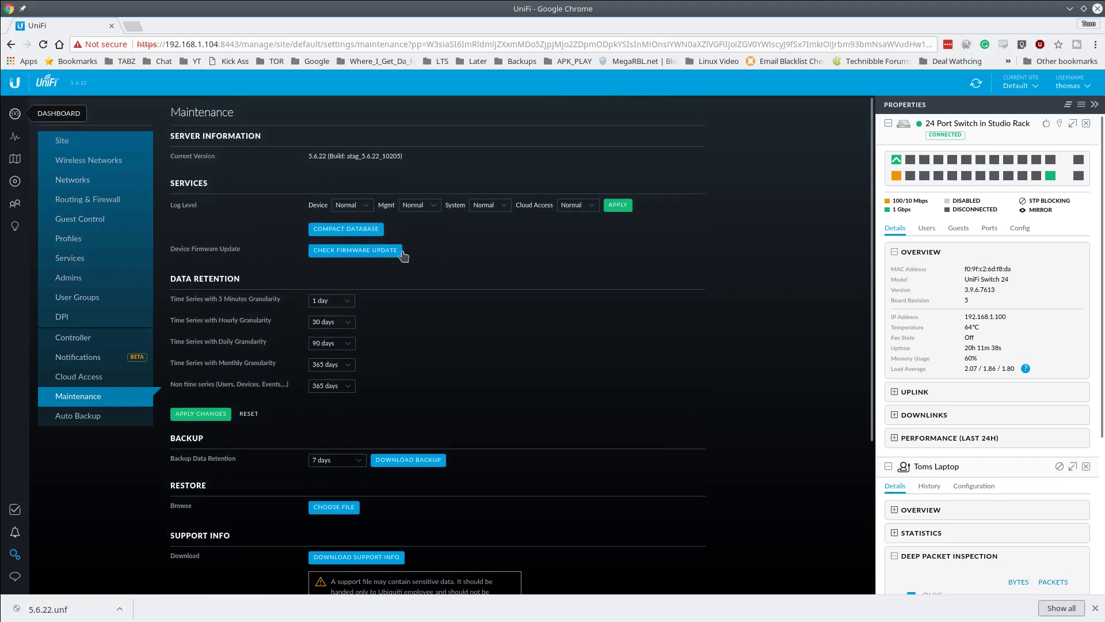
left_click(402, 252)
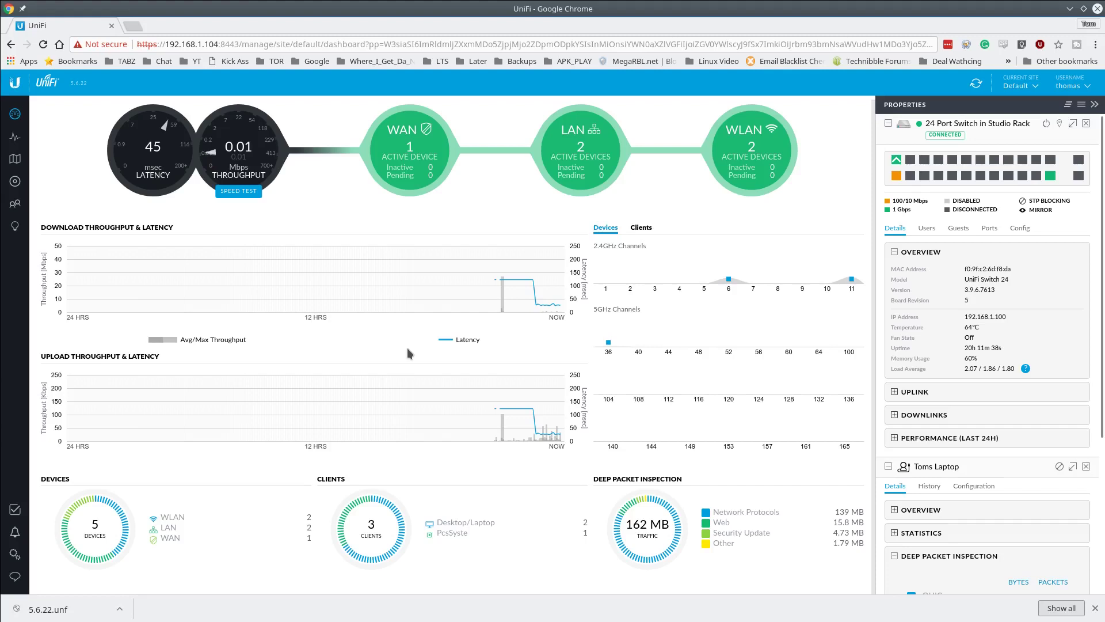
- View internet details, then show the Map in Topology view with the switch and laptop cards closed
left_click(139, 152)
mouse_move(559, 252)
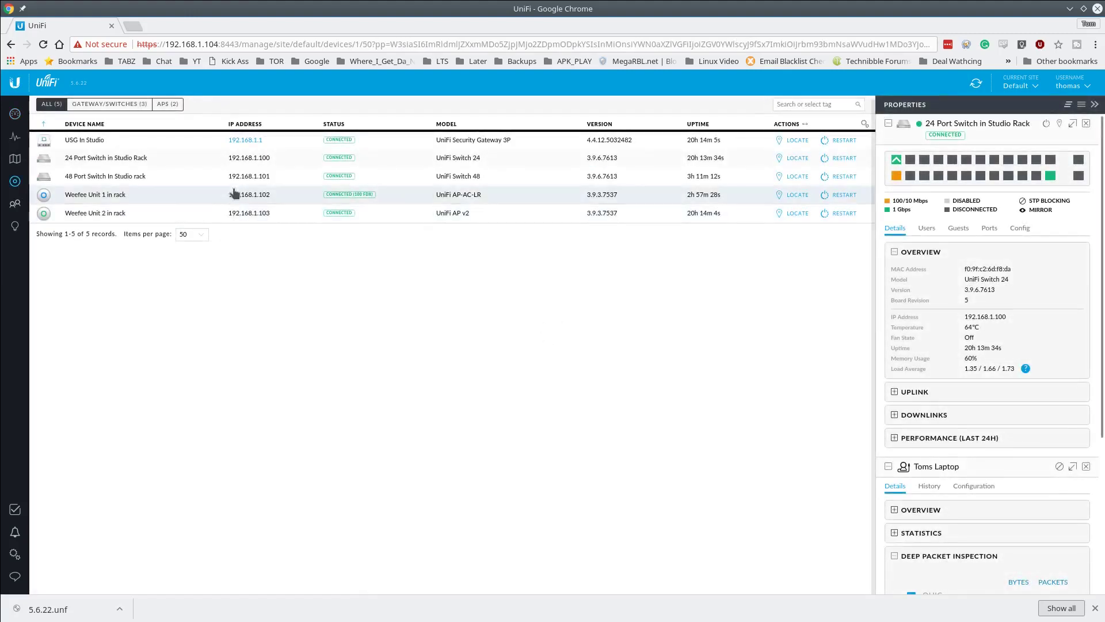
left_click(15, 159)
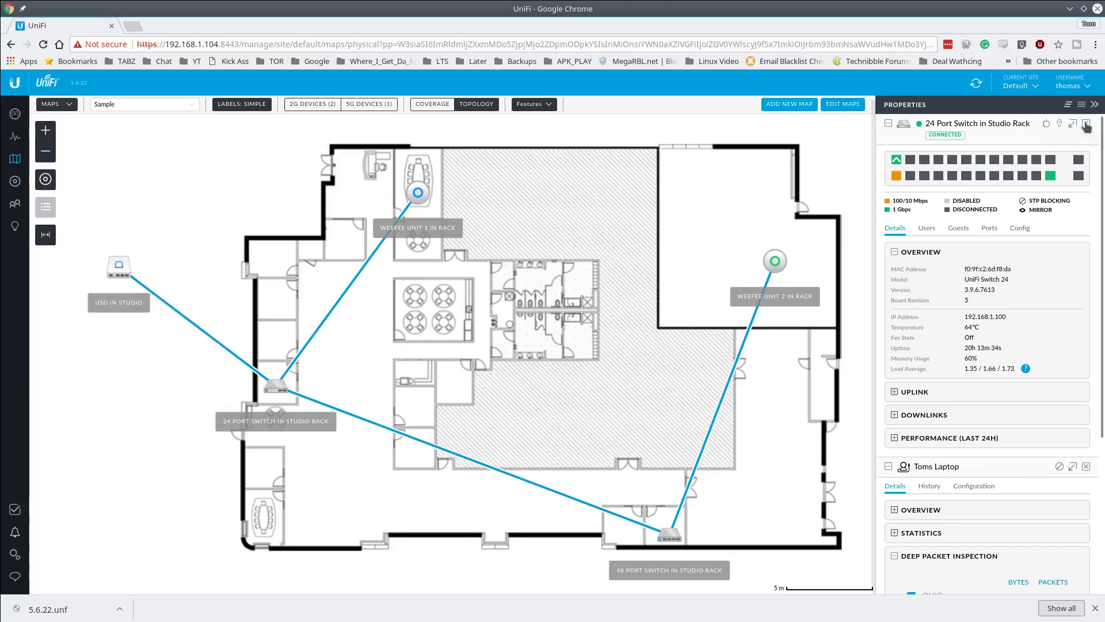
left_click(1093, 128)
left_click(1093, 127)
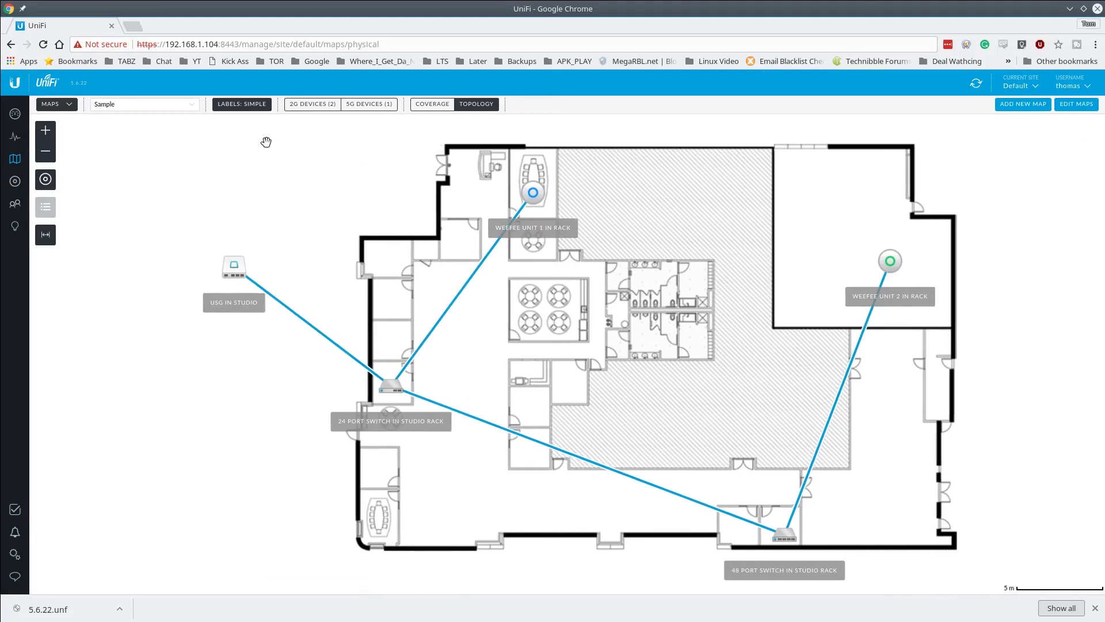
left_click(70, 105)
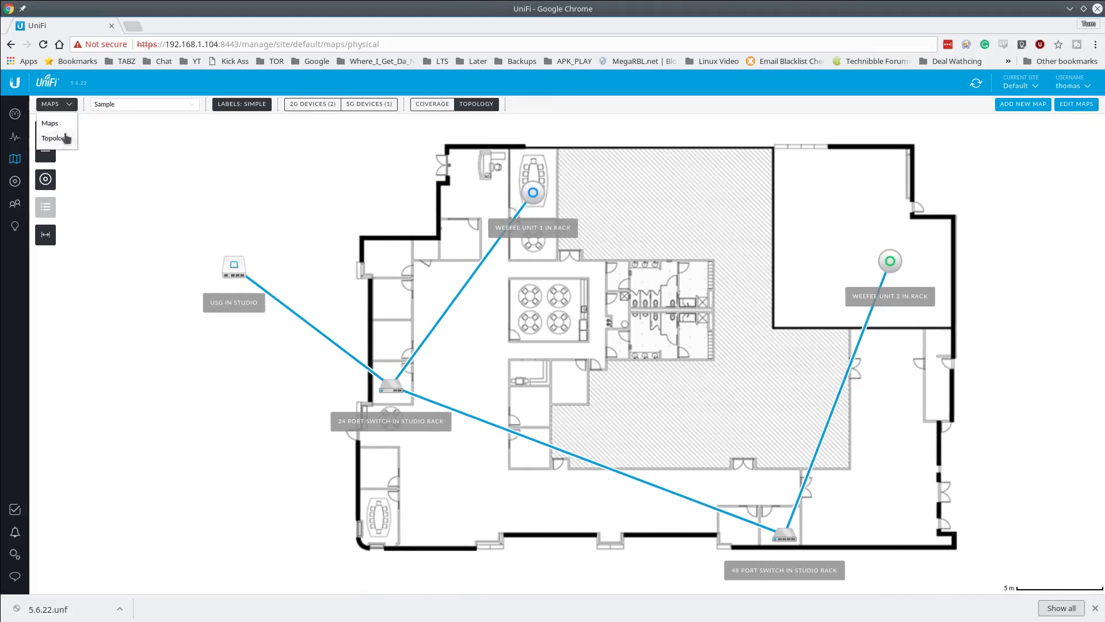
left_click(65, 140)
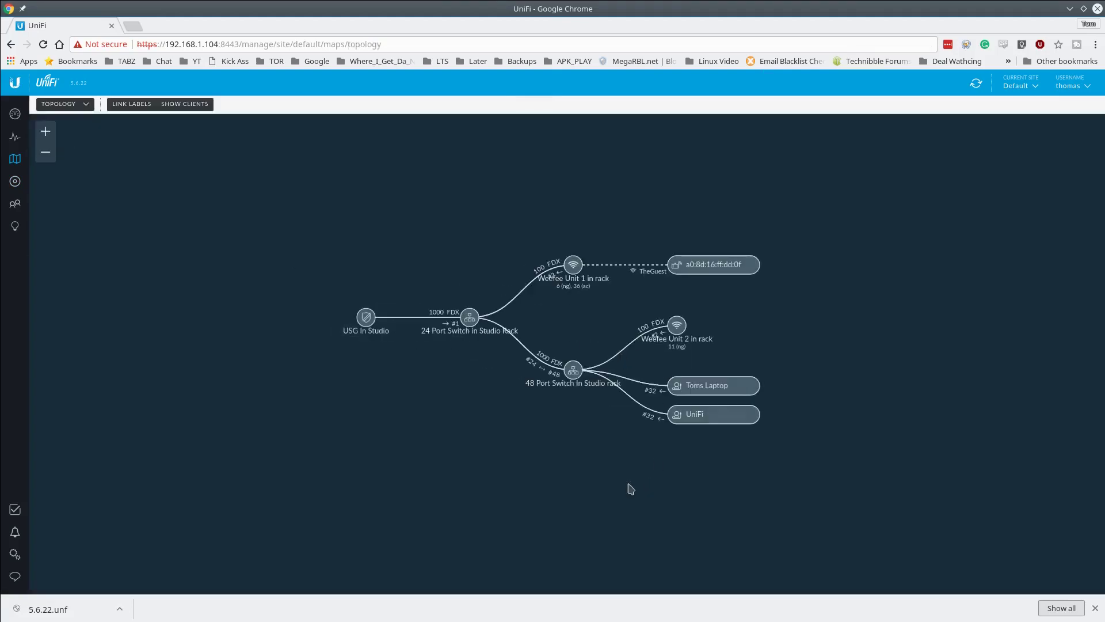